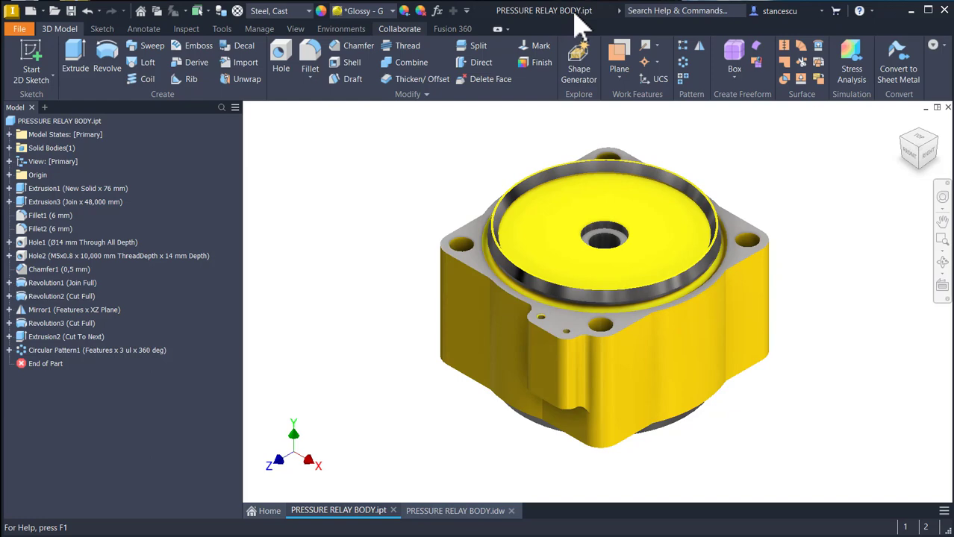
# Bring up the PRESSURE RELAY BODY.idw drawing and examine the overall dimensions in its views
pyautogui.click(426, 513)
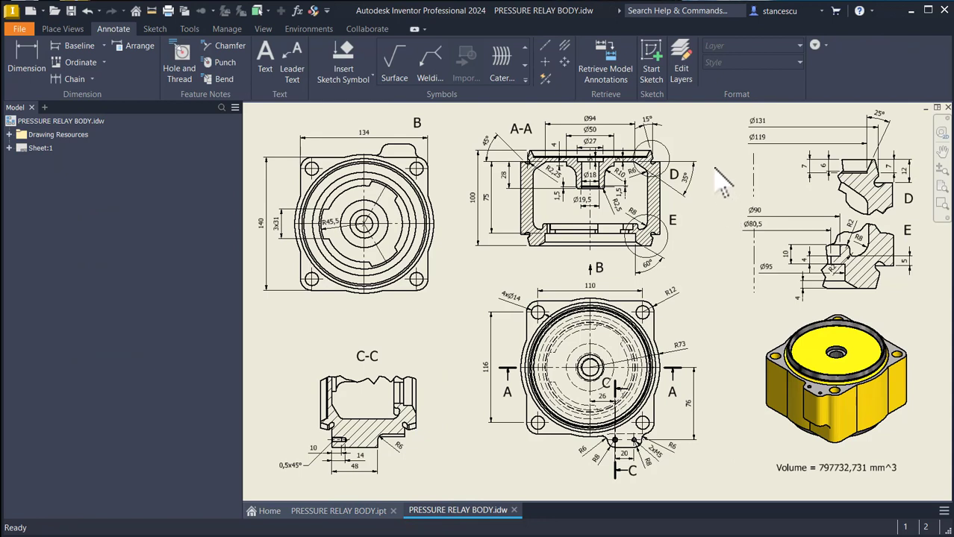
pyautogui.click(670, 179)
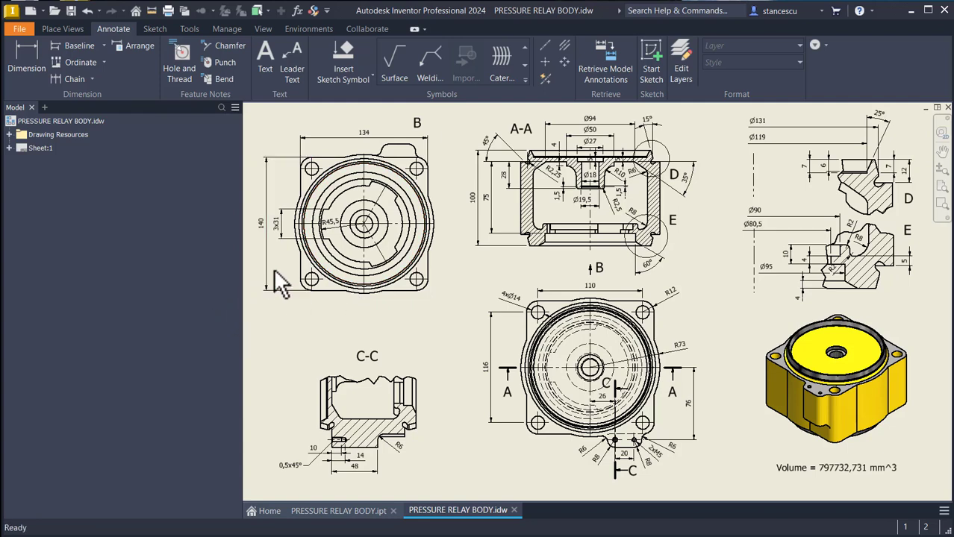
pyautogui.click(267, 231)
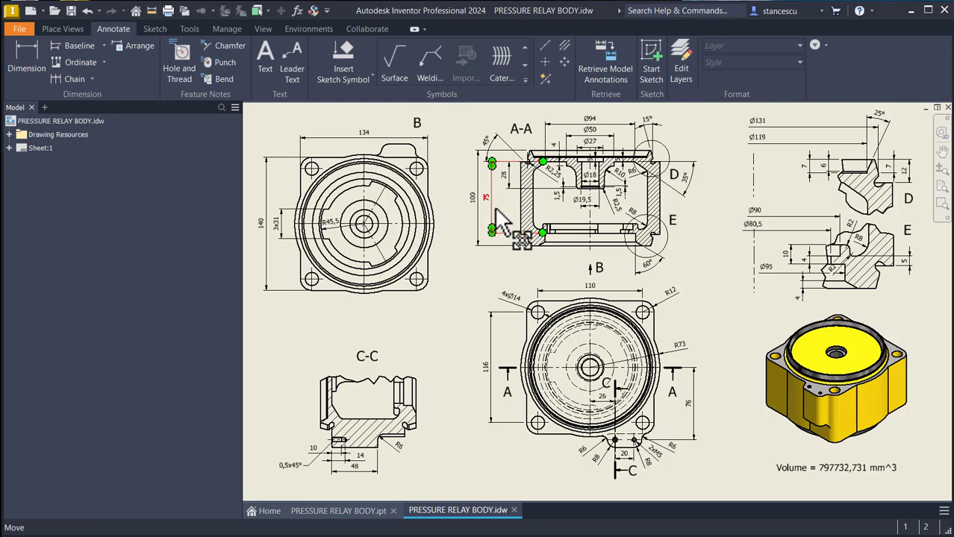
pyautogui.click(473, 291)
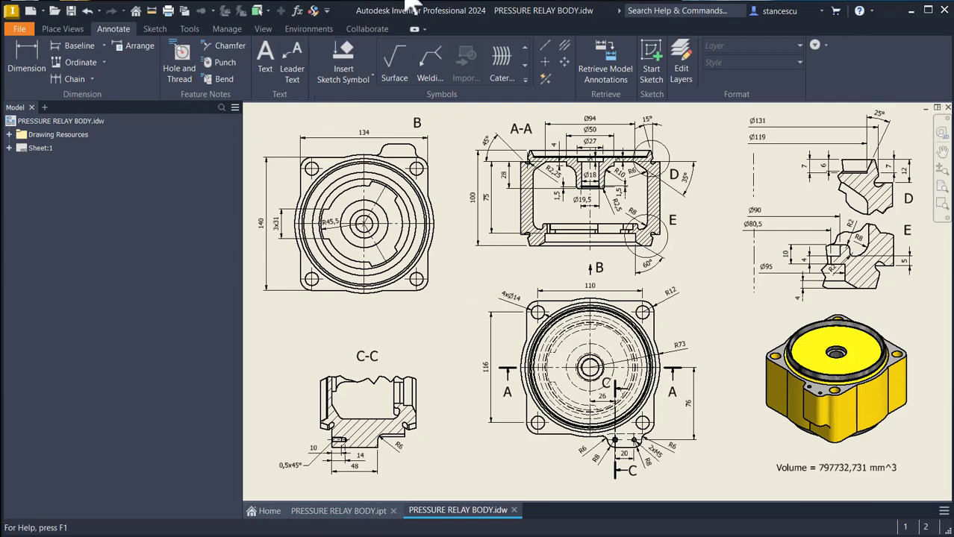
# Create a new part from the metric Standard (mm).ipt template and start a 2D sketch on the XZ plane, with X pointing right
pyautogui.click(30, 11)
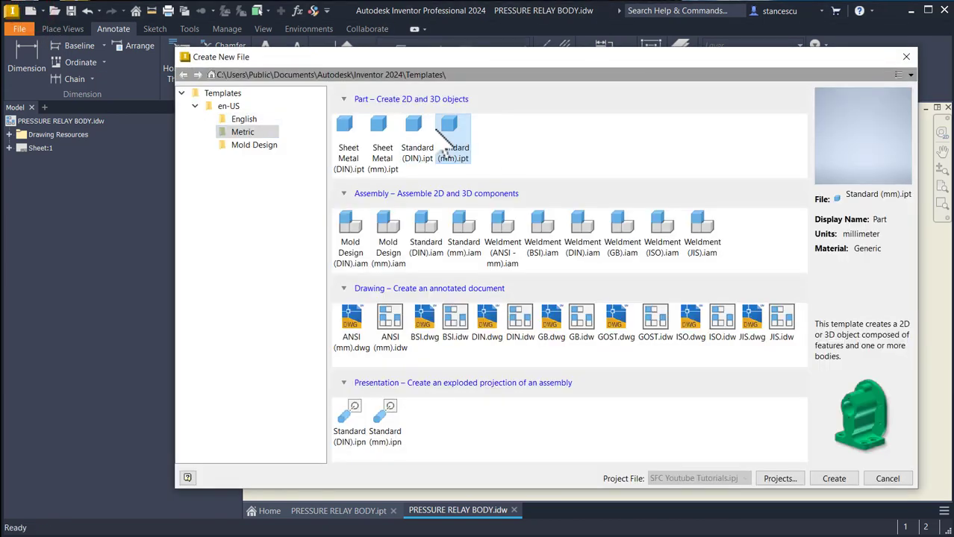
pyautogui.doubleClick(446, 146)
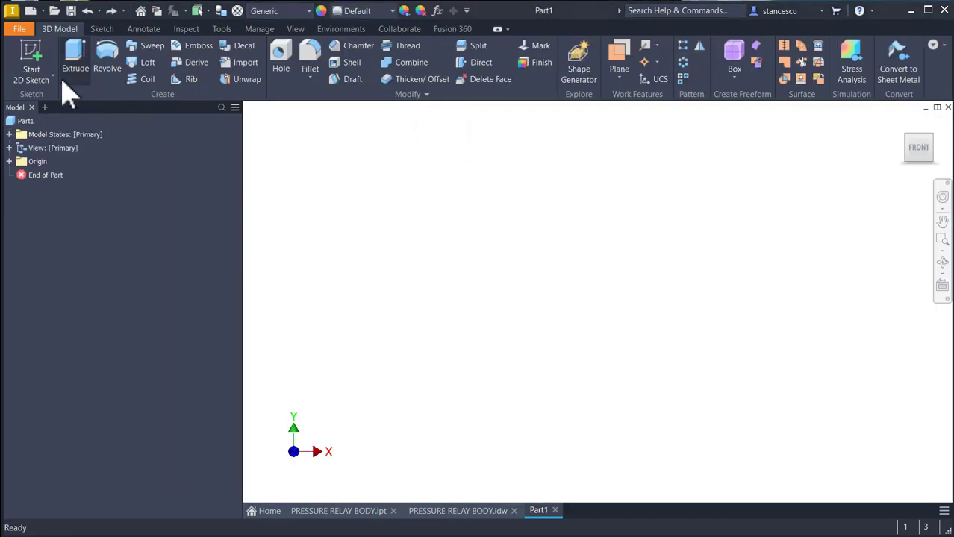
pyautogui.click(39, 48)
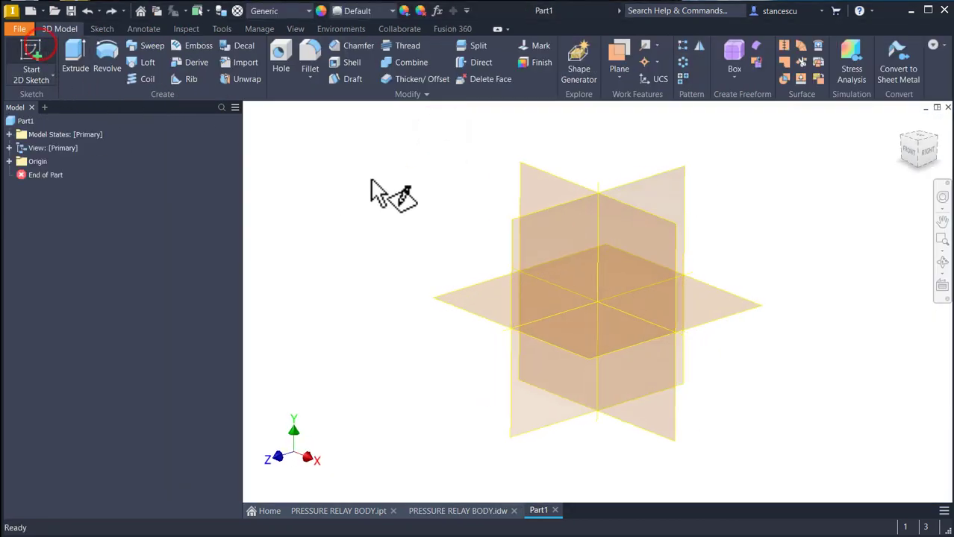
pyautogui.click(466, 292)
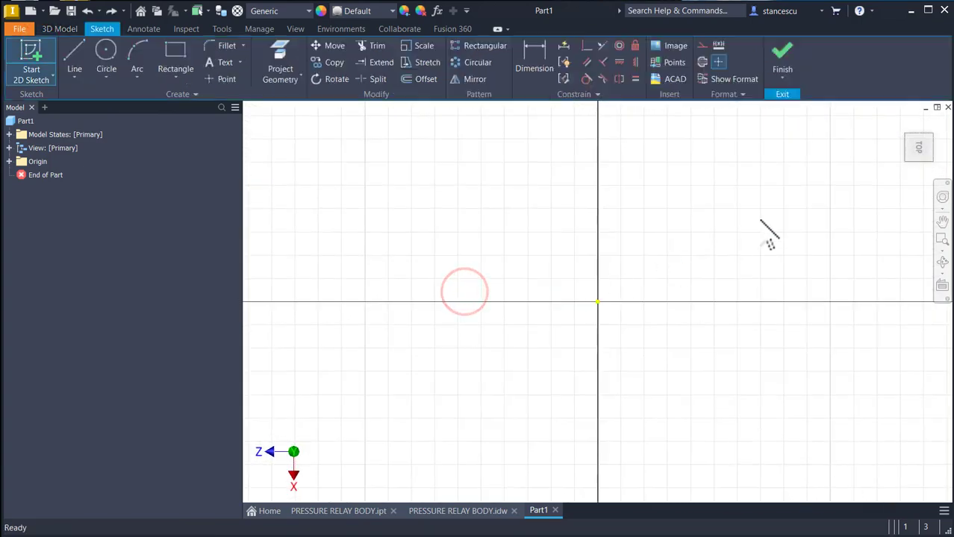
pyautogui.click(946, 131)
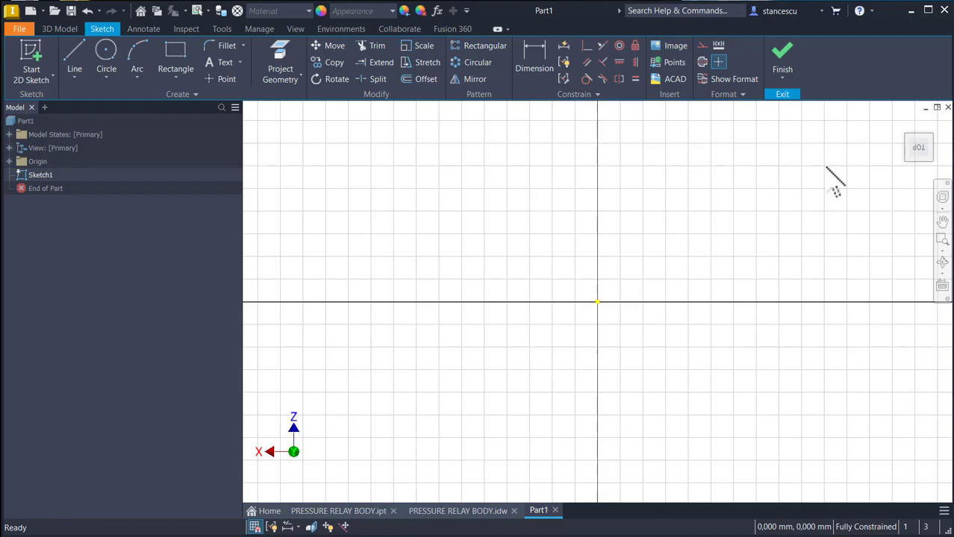
pyautogui.click(935, 119)
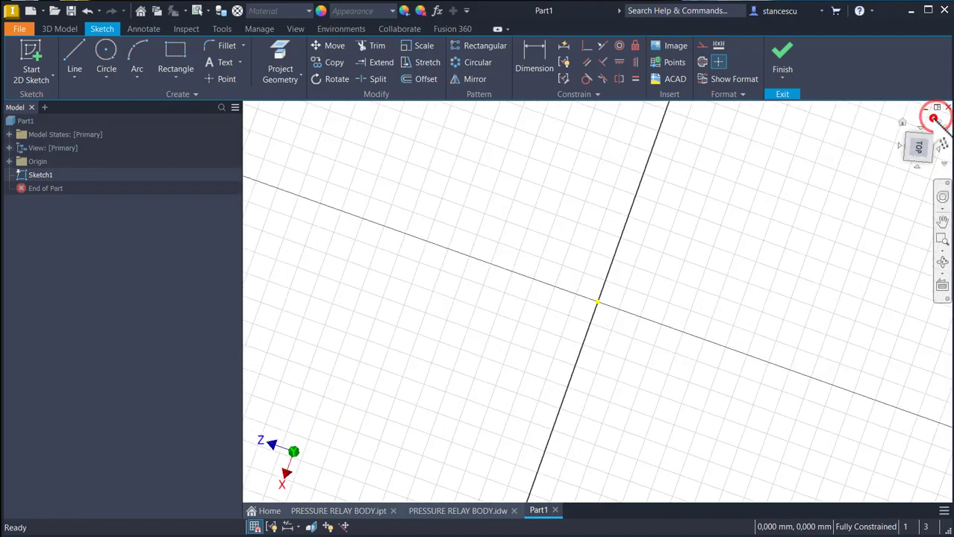
pyautogui.click(935, 119)
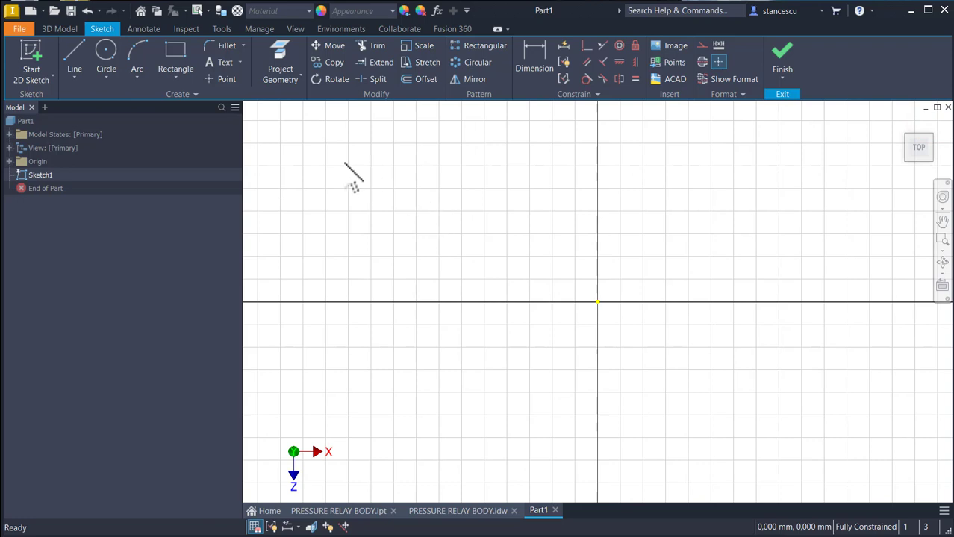
# Sketch a two-point rectangle 134 mm wide and 140 mm high
pyautogui.click(191, 63)
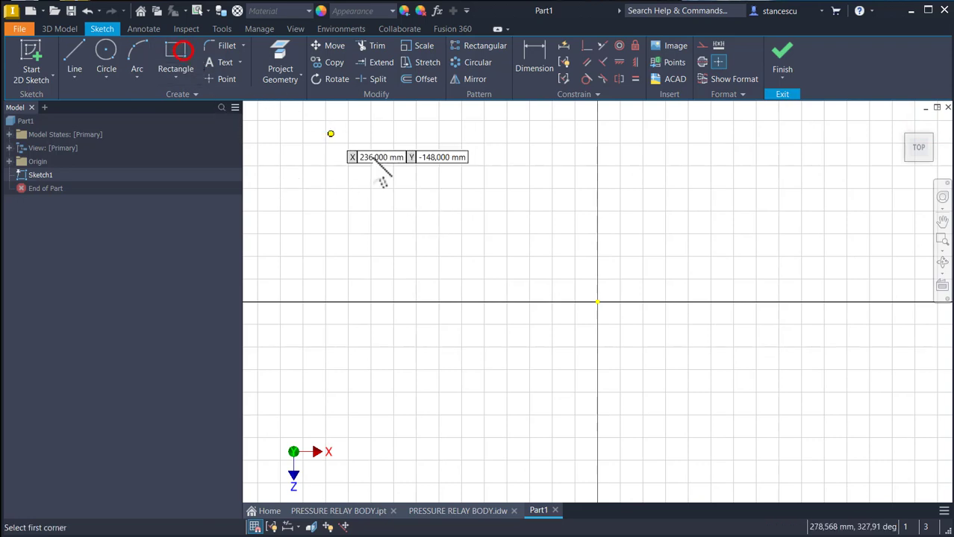
pyautogui.click(439, 146)
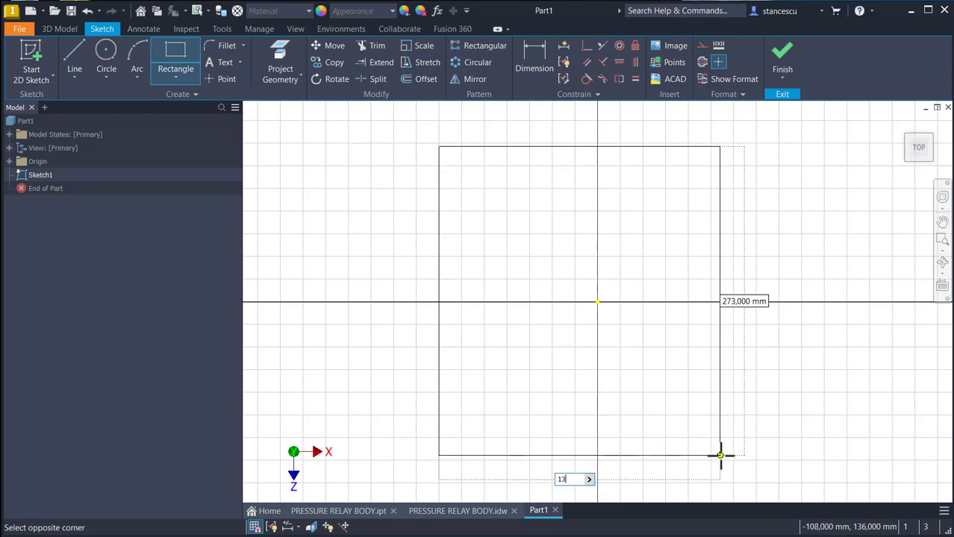
pyautogui.press('Tab')
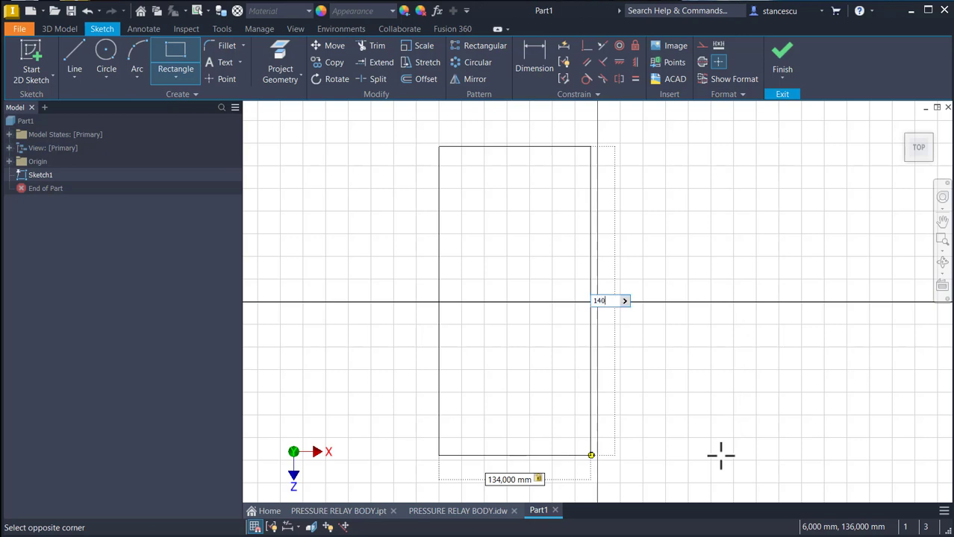
pyautogui.press('Return')
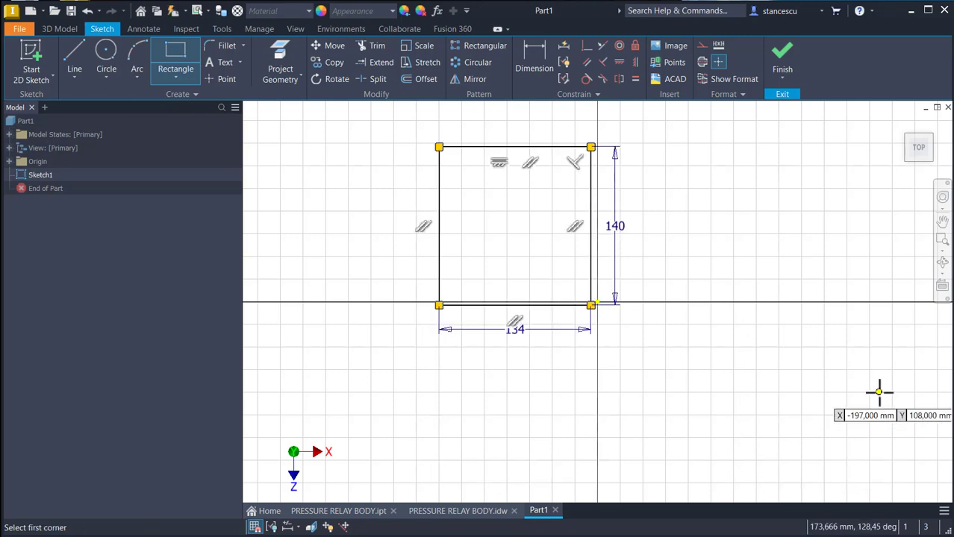
pyautogui.press('Escape')
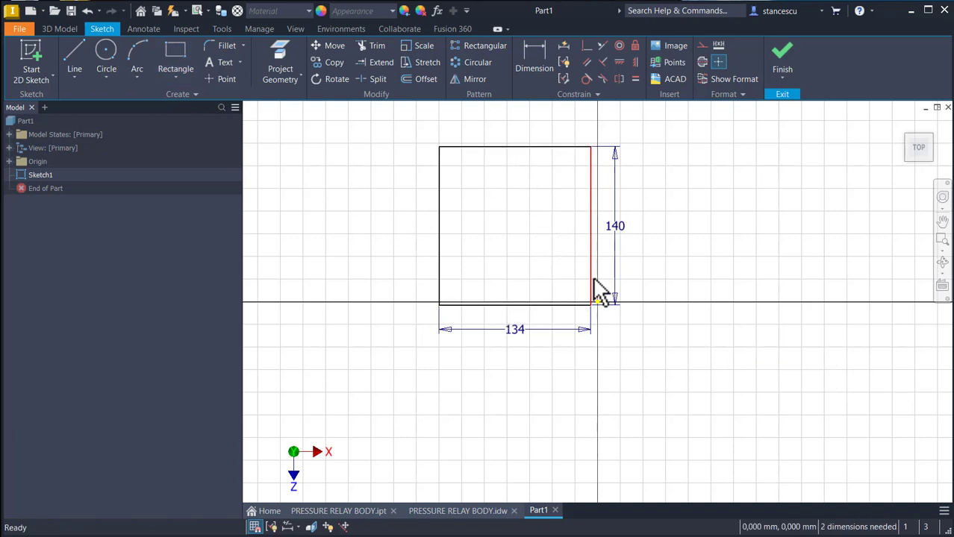
# Centre the rectangle on the origin by aligning its upper edge midpoint vertically and its left edge midpoint horizontally with the origin
pyautogui.moveTo(592, 278); pyautogui.dragTo(648, 358)
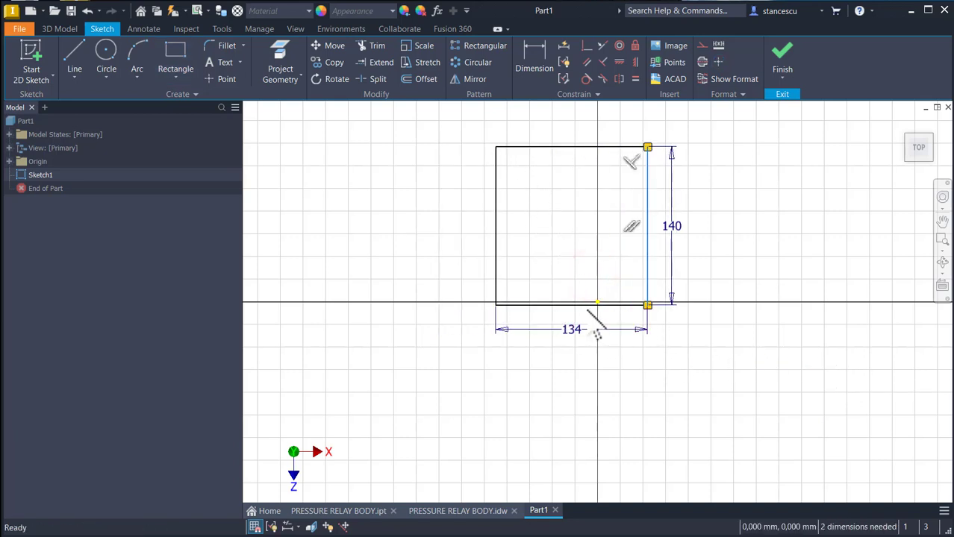
pyautogui.moveTo(589, 307); pyautogui.dragTo(589, 369)
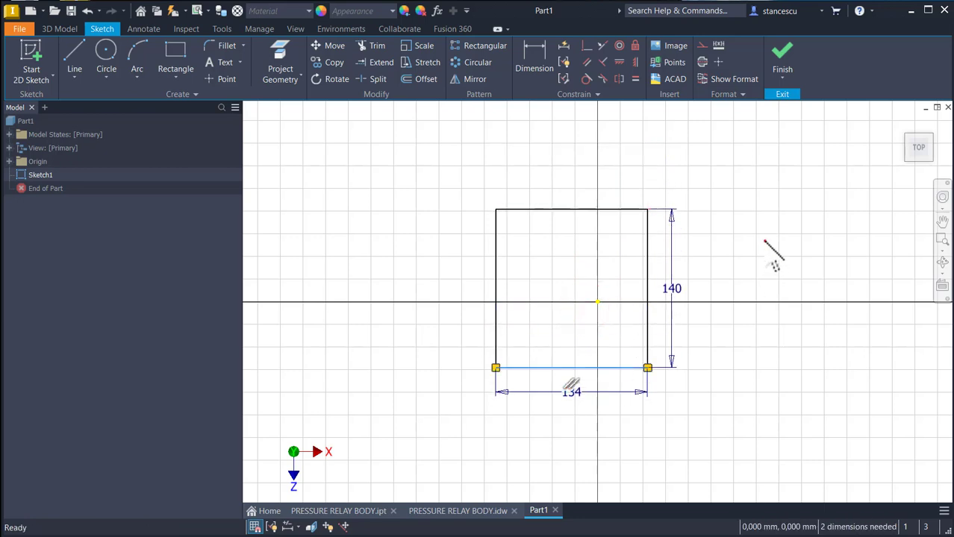
pyautogui.click(764, 241)
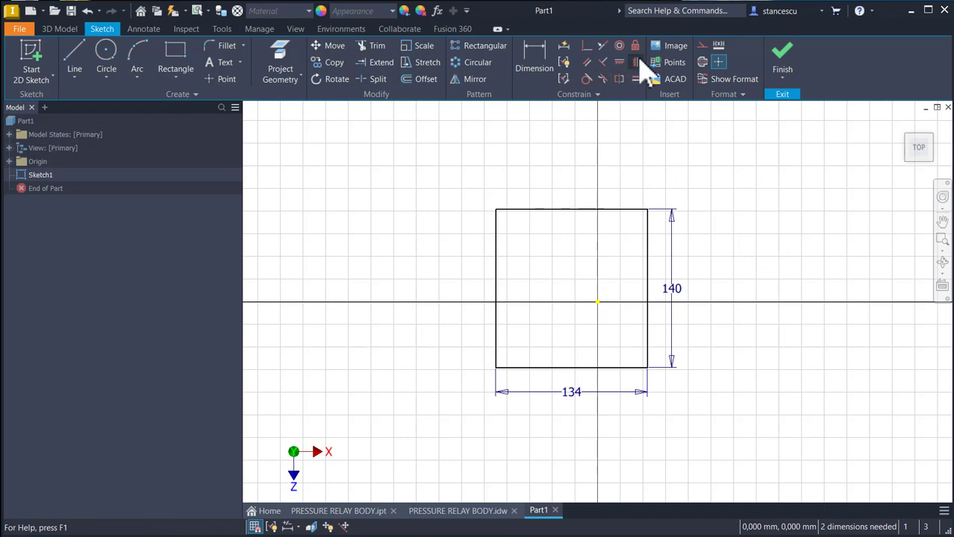
pyautogui.click(637, 61)
pyautogui.click(572, 209)
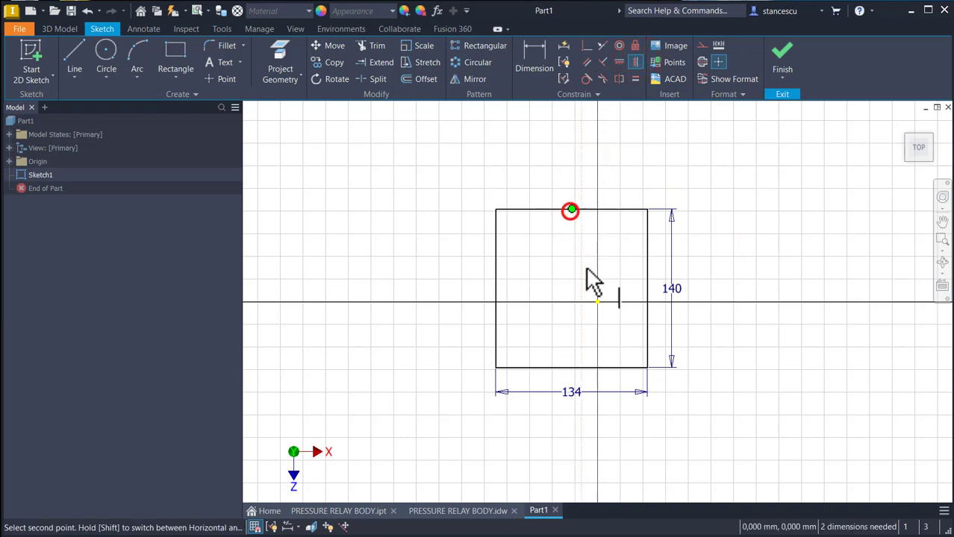
pyautogui.click(597, 303)
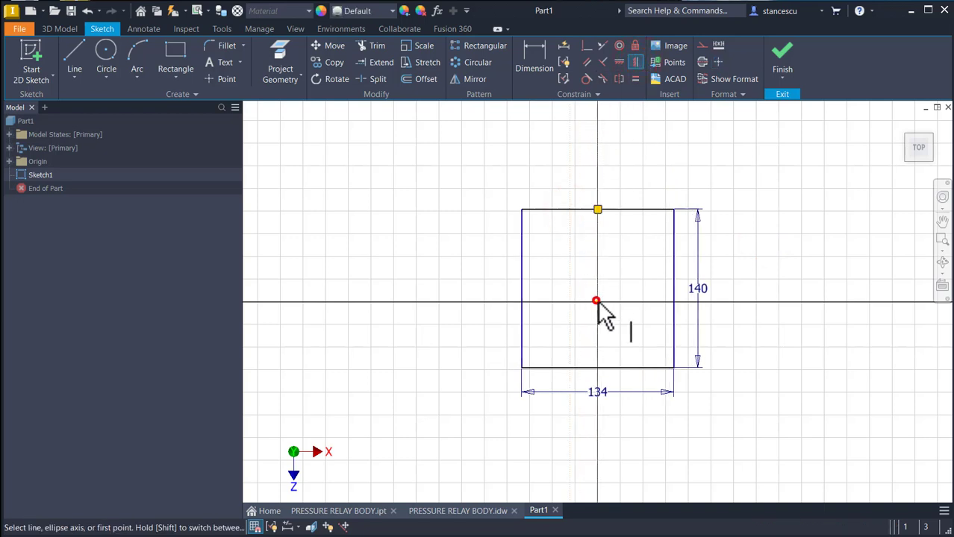
pyautogui.click(619, 62)
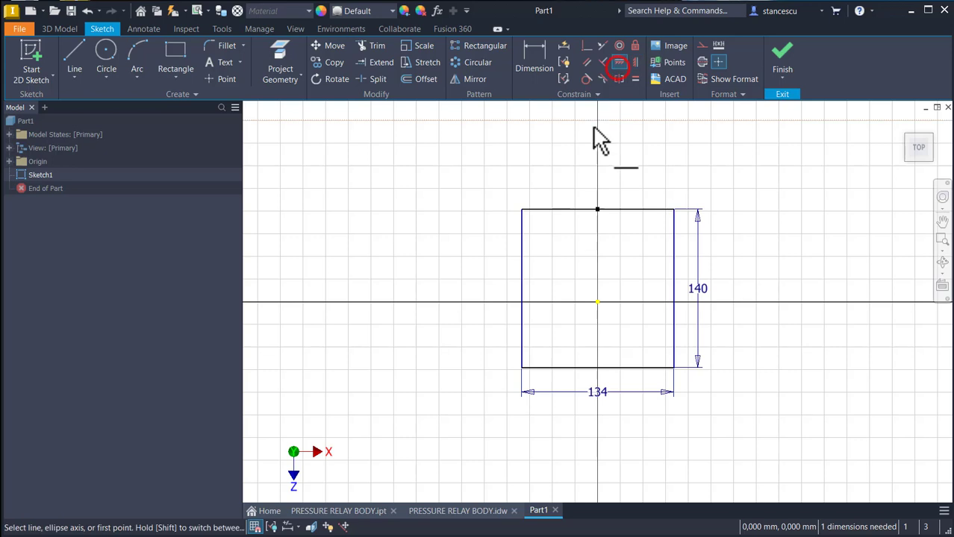
pyautogui.click(522, 290)
pyautogui.click(597, 302)
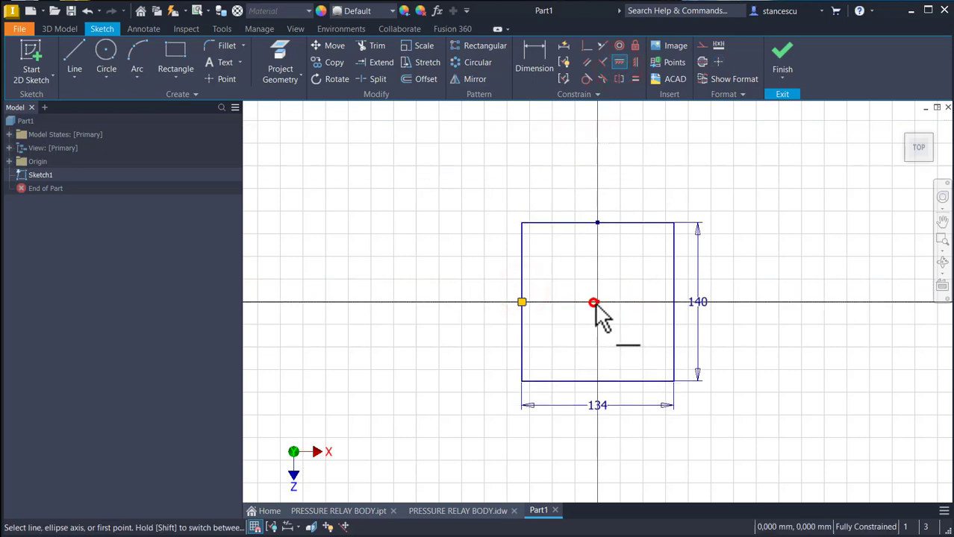
pyautogui.click(323, 167)
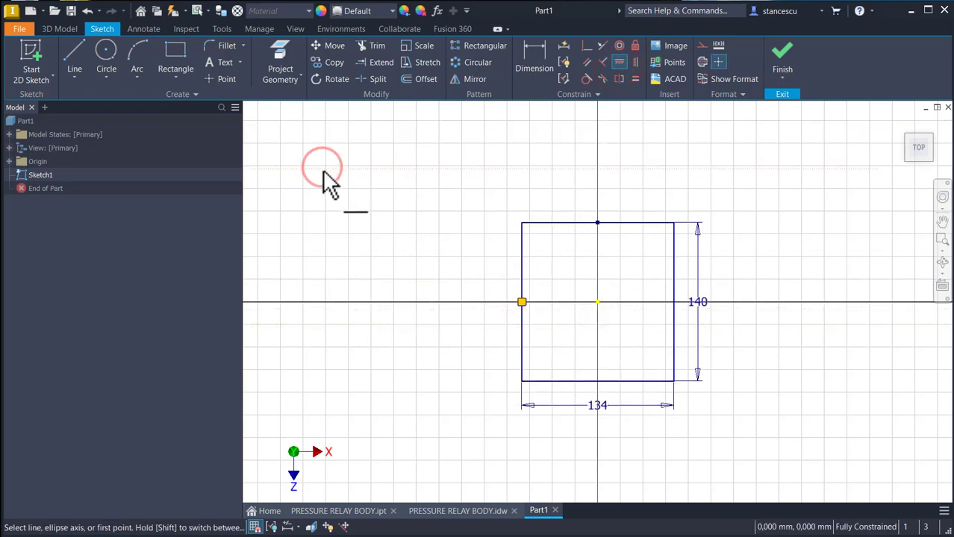
# Sketch a circle centred on the origin, using radius input with a value of 73 mm
pyautogui.click(106, 53)
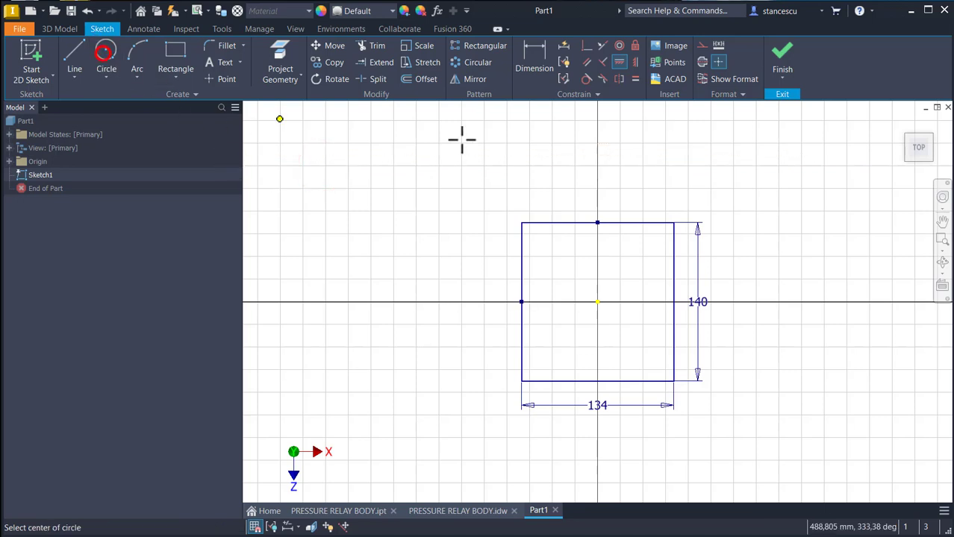
pyautogui.rightClick(491, 165)
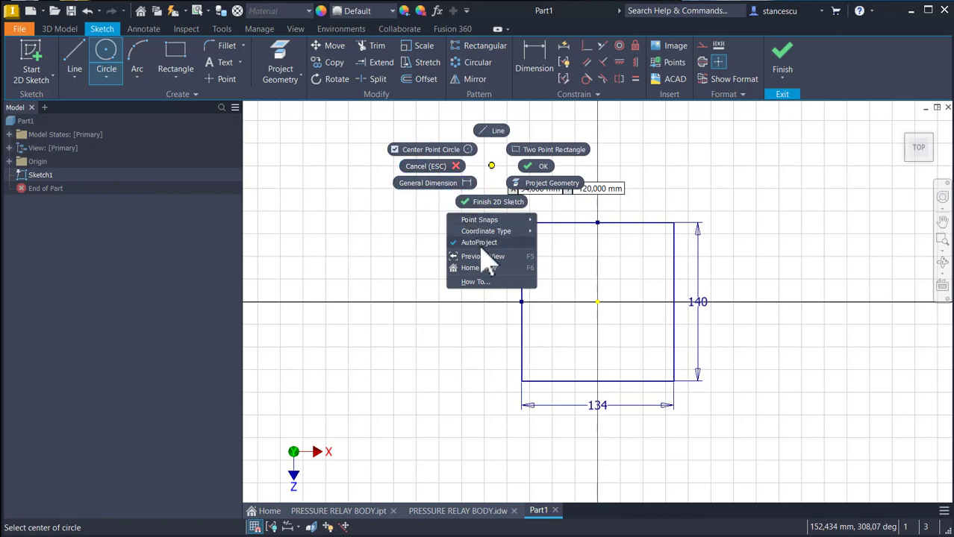
pyautogui.click(360, 249)
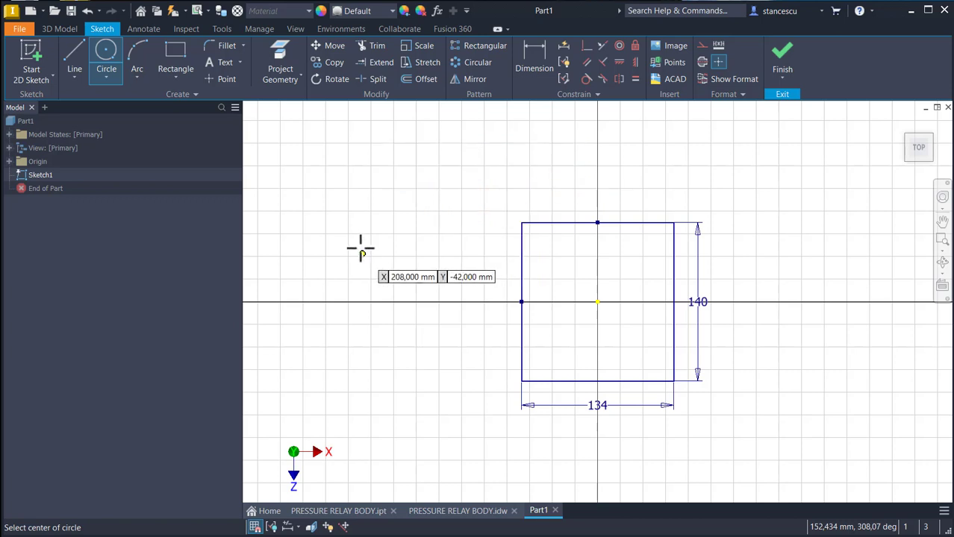
pyautogui.click(598, 301)
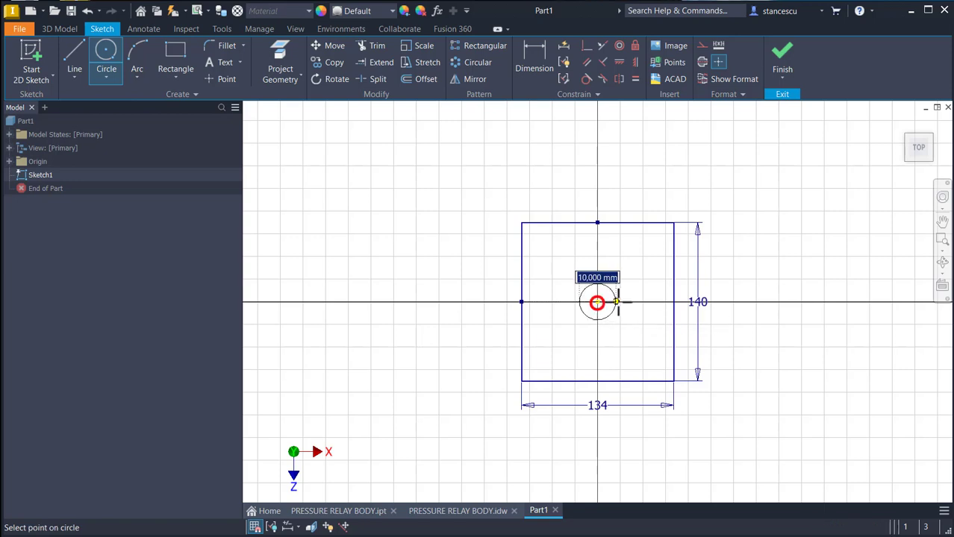
pyautogui.rightClick(637, 287)
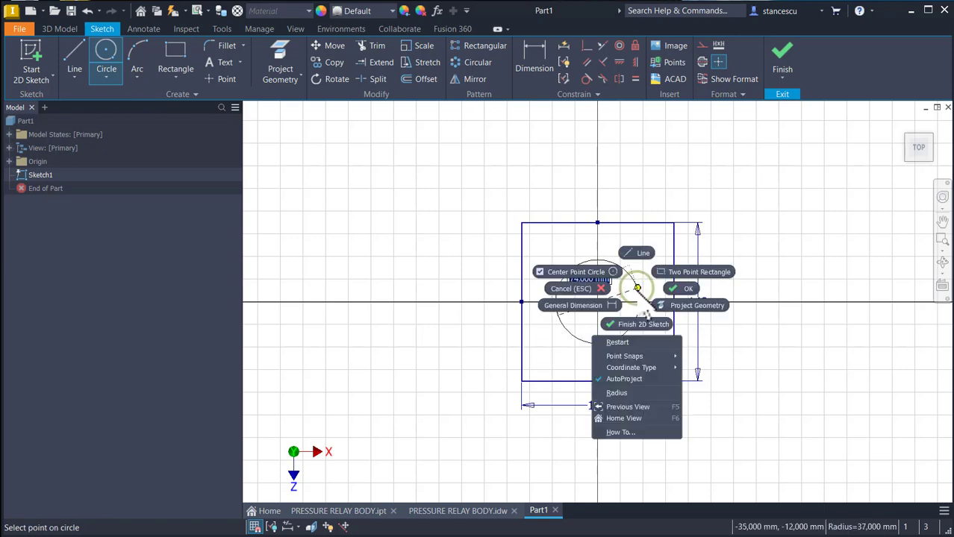
pyautogui.click(624, 393)
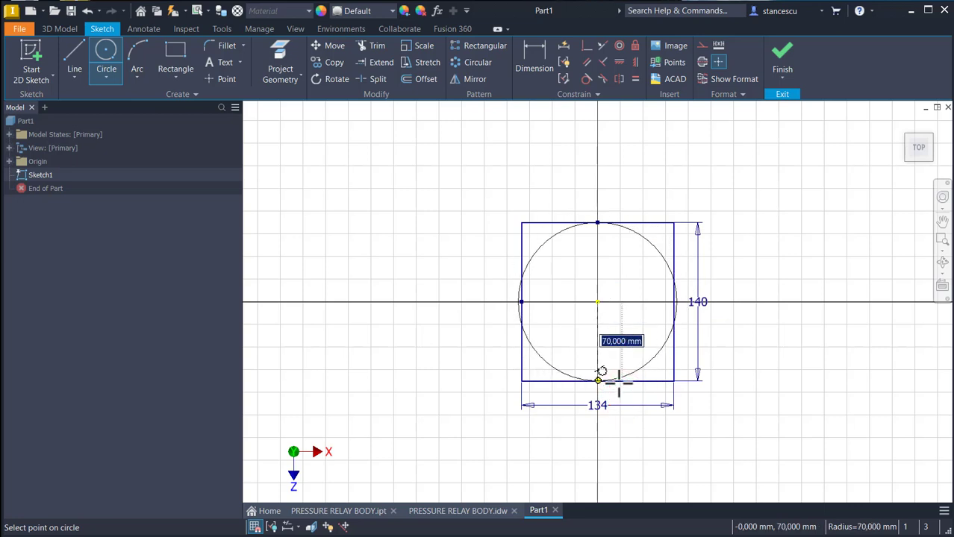
pyautogui.press('Return')
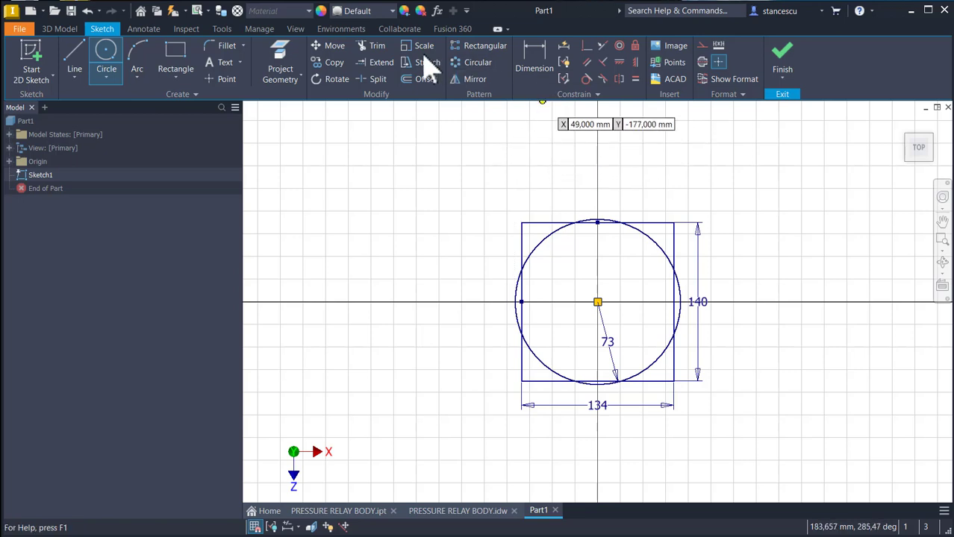
# Trim the circle at the four rectangle corners and the middle of each rectangle side, leaving one outline with four outward arcs
pyautogui.click(374, 47)
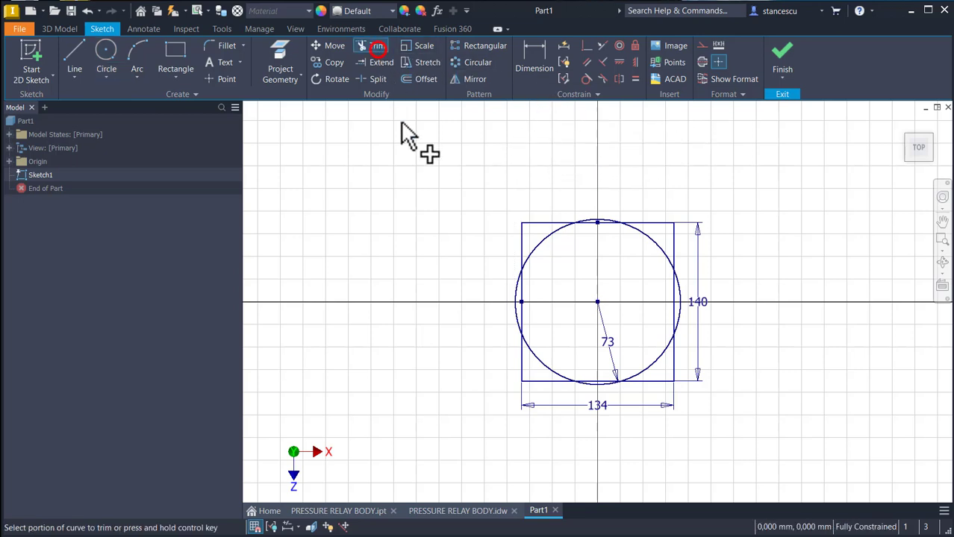
pyautogui.click(535, 252)
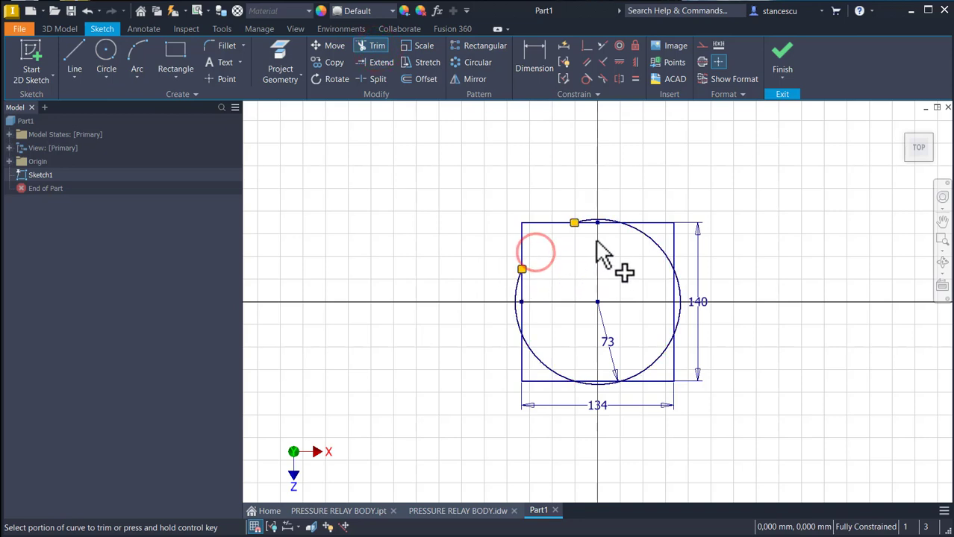
pyautogui.click(607, 224)
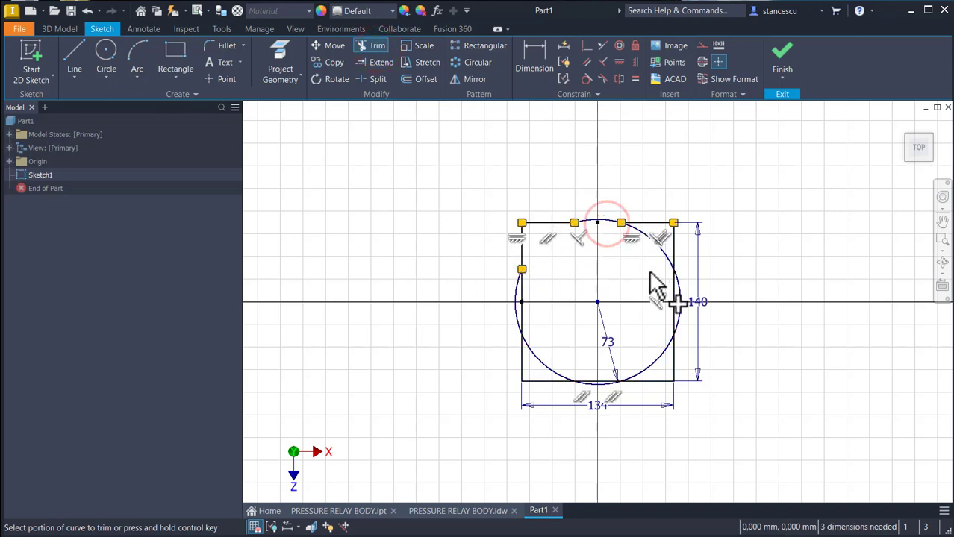
pyautogui.click(673, 260)
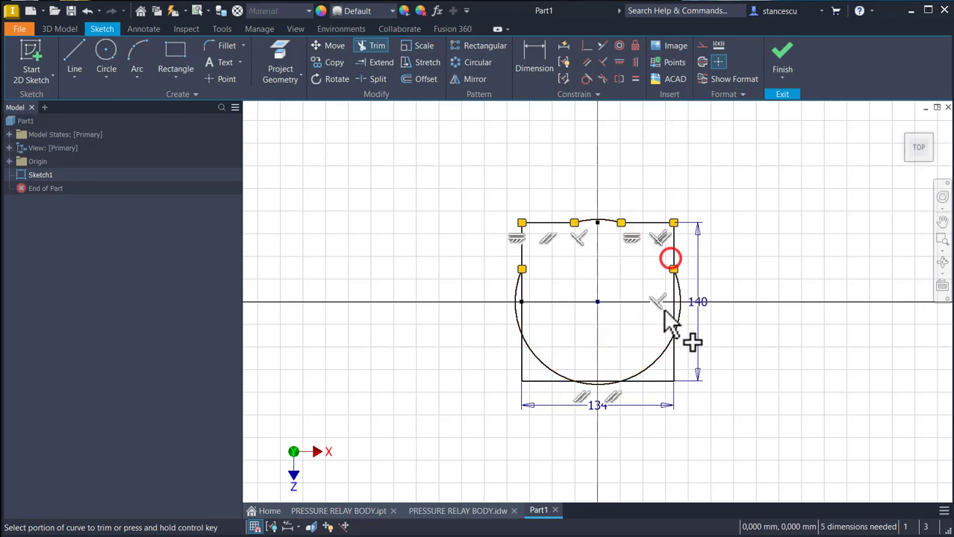
pyautogui.click(673, 291)
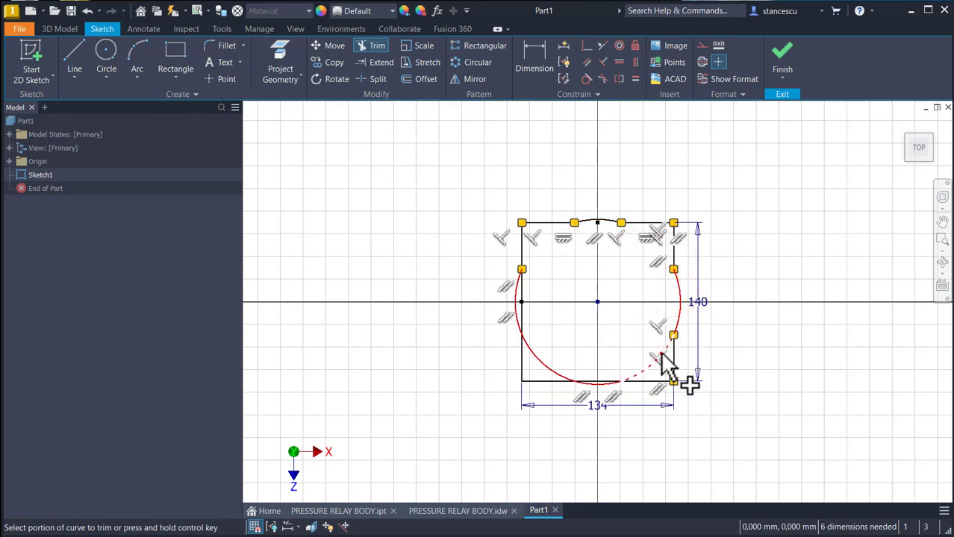
pyautogui.click(661, 356)
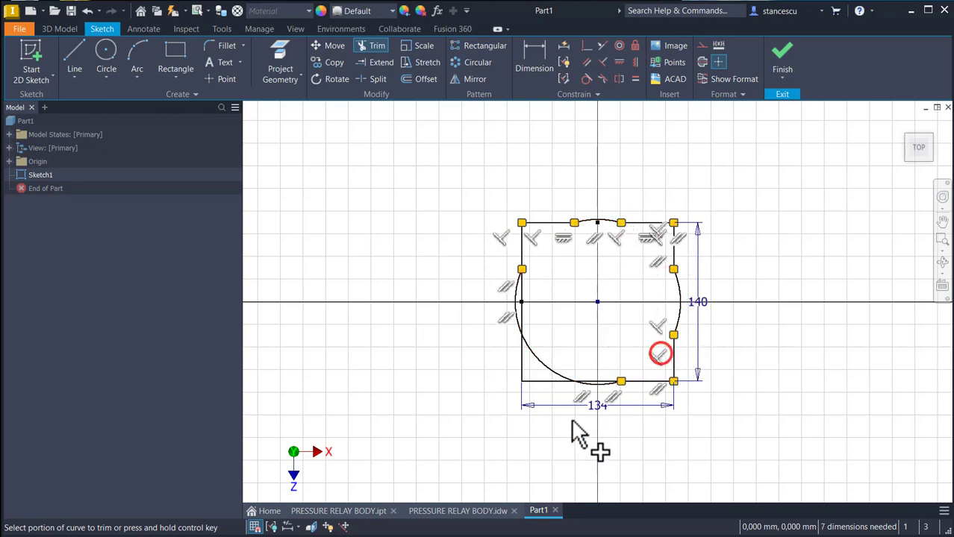
pyautogui.click(598, 383)
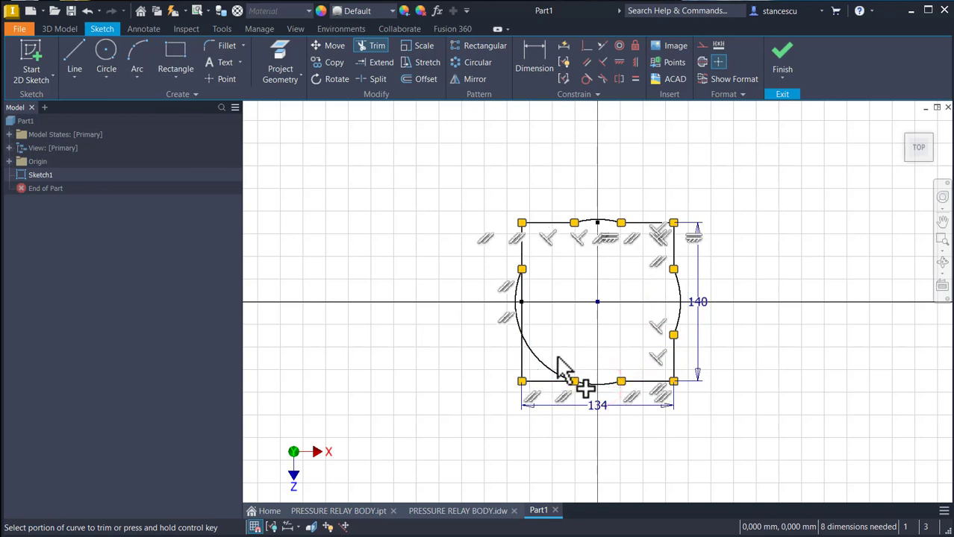
pyautogui.click(538, 350)
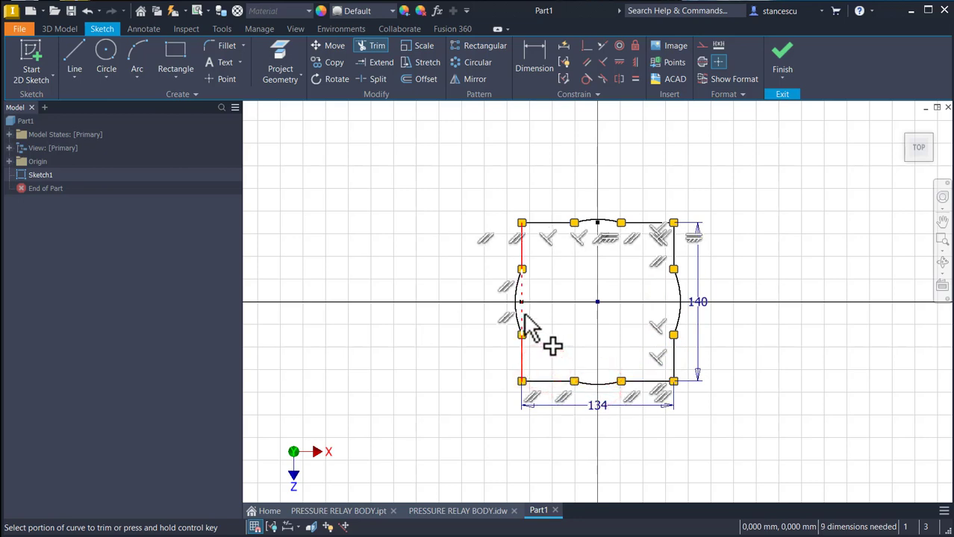
pyautogui.click(524, 316)
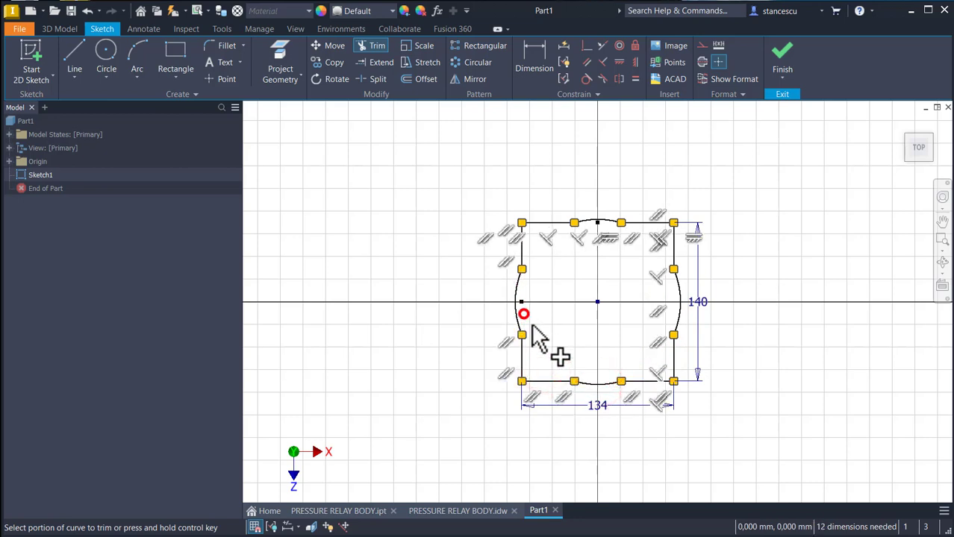
pyautogui.click(738, 345)
pyautogui.press('Escape')
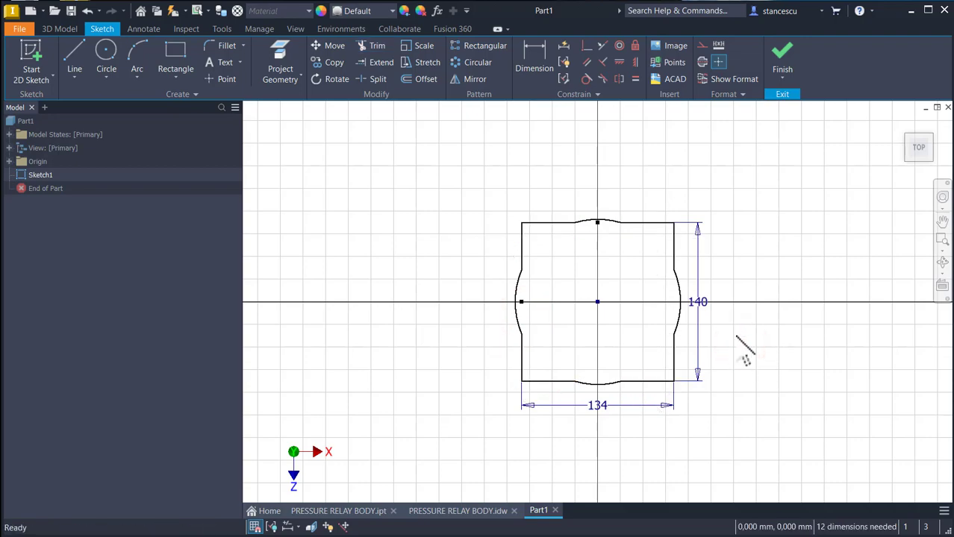
# Delete the leftover midpoints of the profile's upper and left edges
pyautogui.scroll(4, 733, 340)
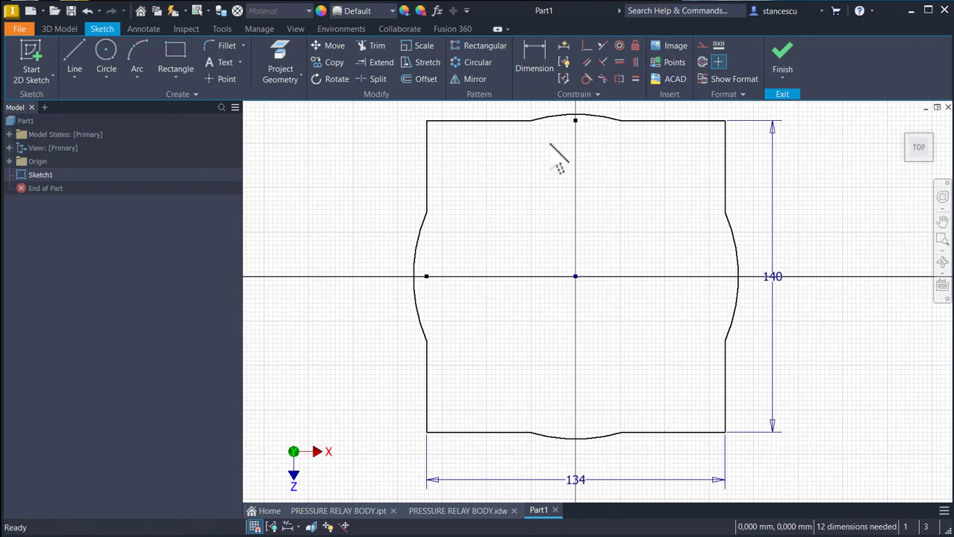
pyautogui.click(577, 122)
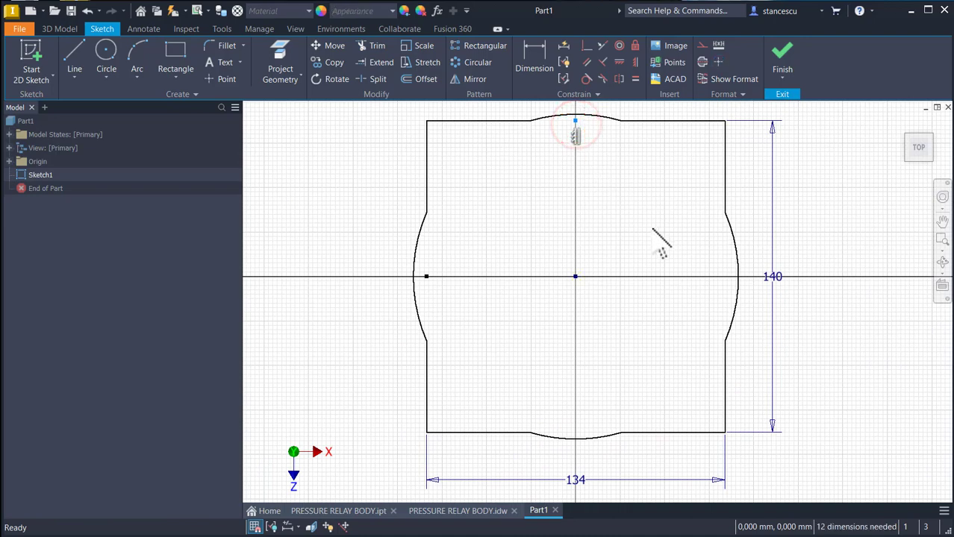
pyautogui.click(428, 277)
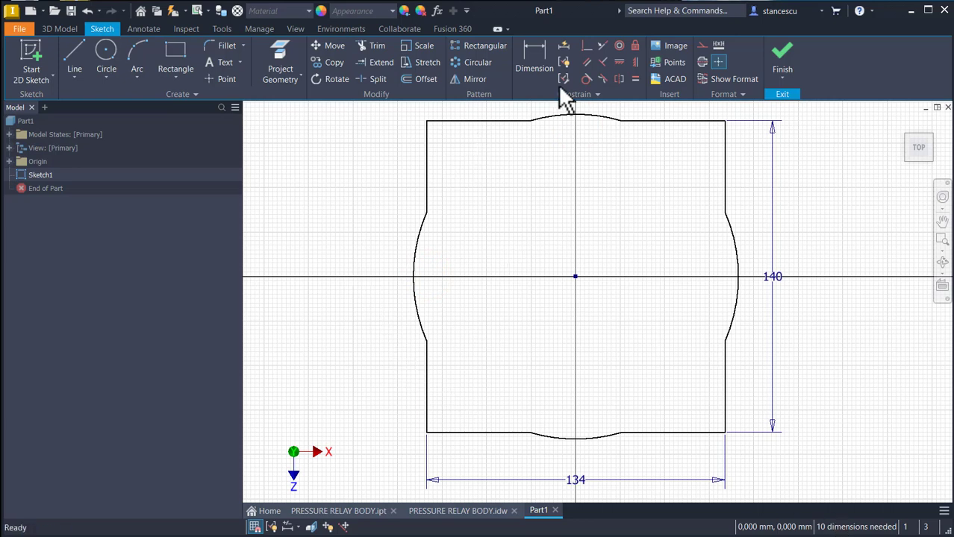
# Constrain the two line segments on each of the profile's four sides as collinear
pyautogui.click(602, 45)
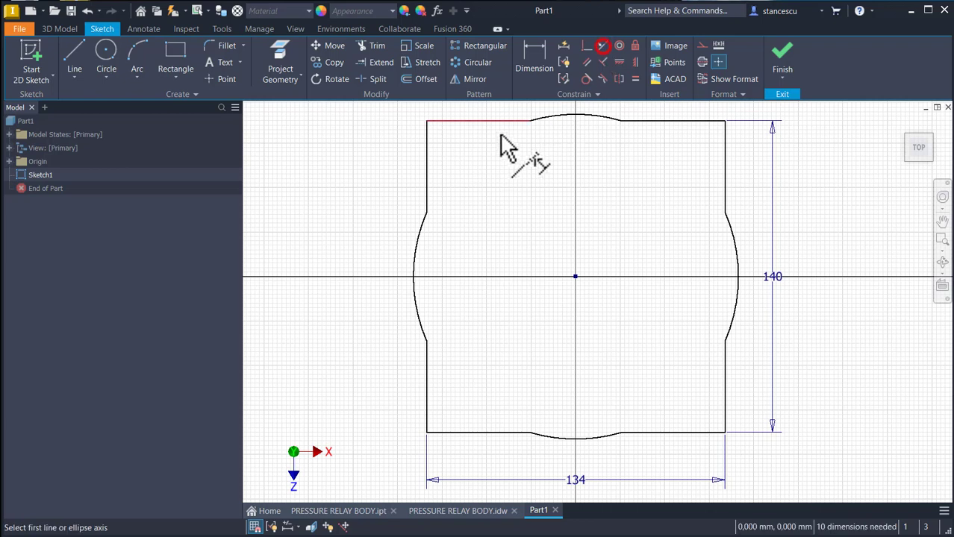
pyautogui.click(495, 122)
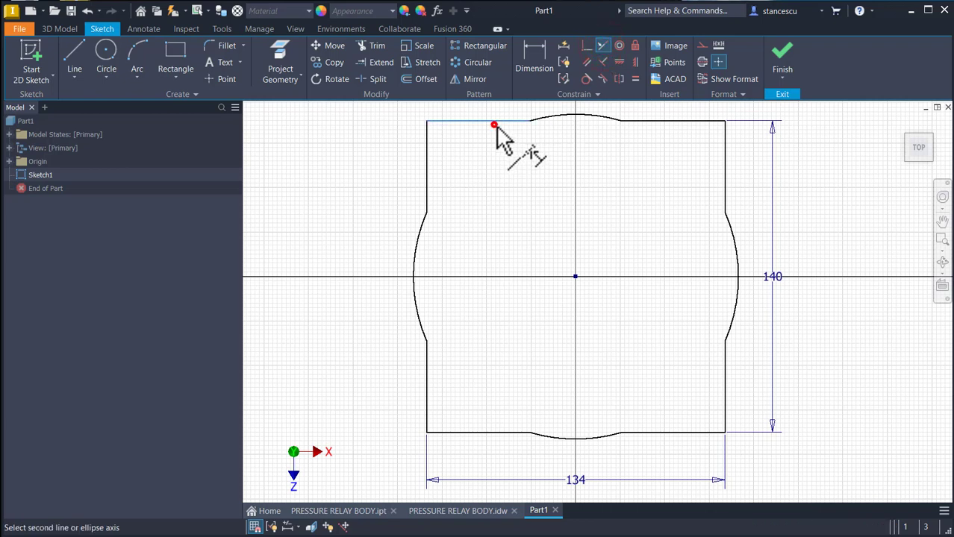
pyautogui.click(655, 121)
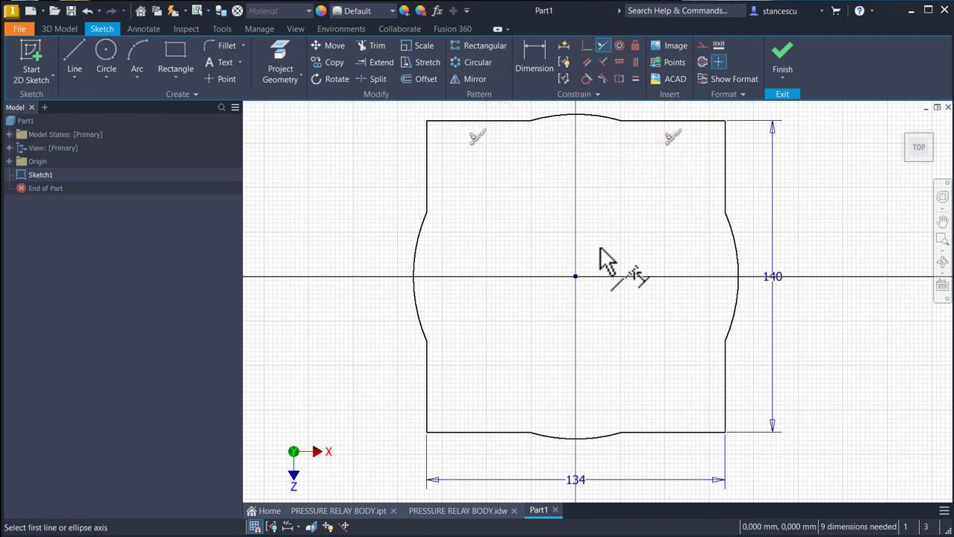
pyautogui.click(507, 432)
pyautogui.click(668, 433)
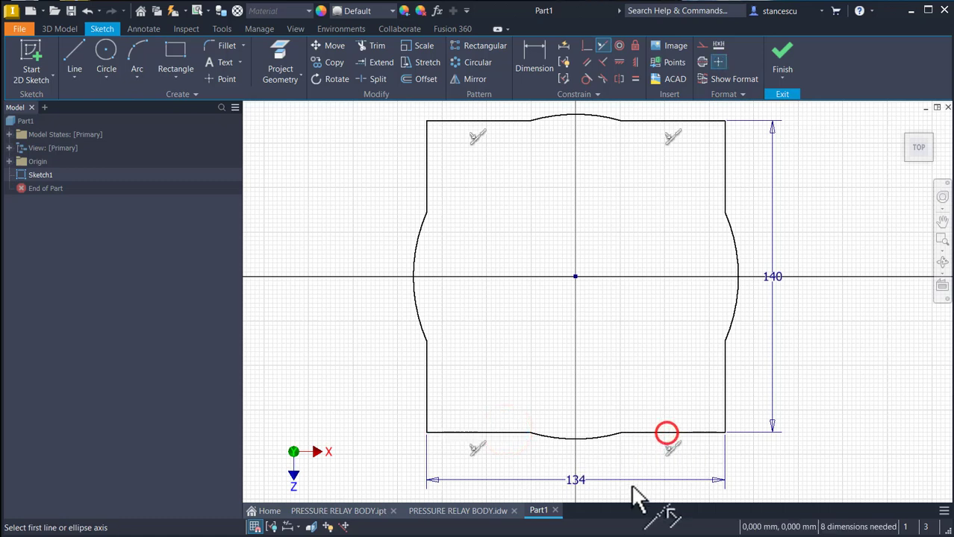
pyautogui.click(426, 380)
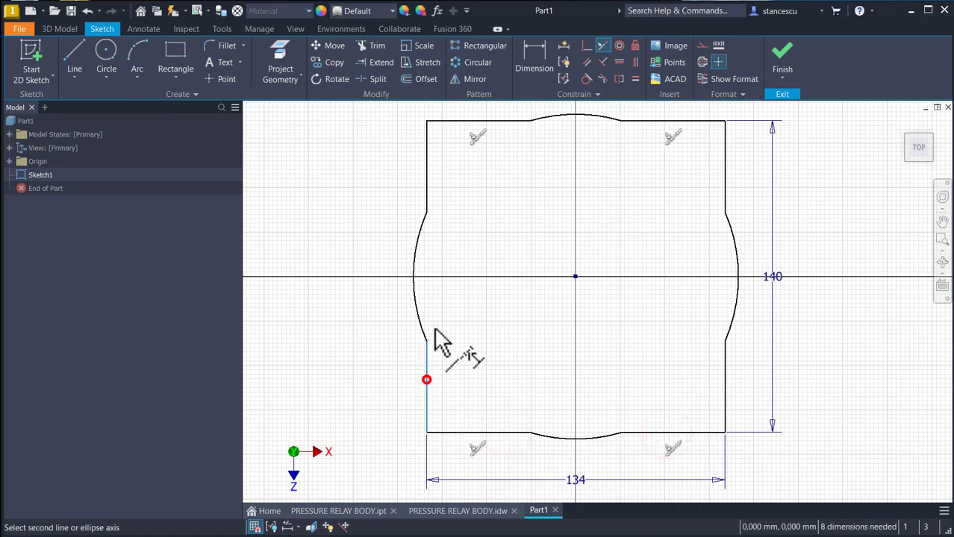
pyautogui.click(426, 179)
pyautogui.click(725, 181)
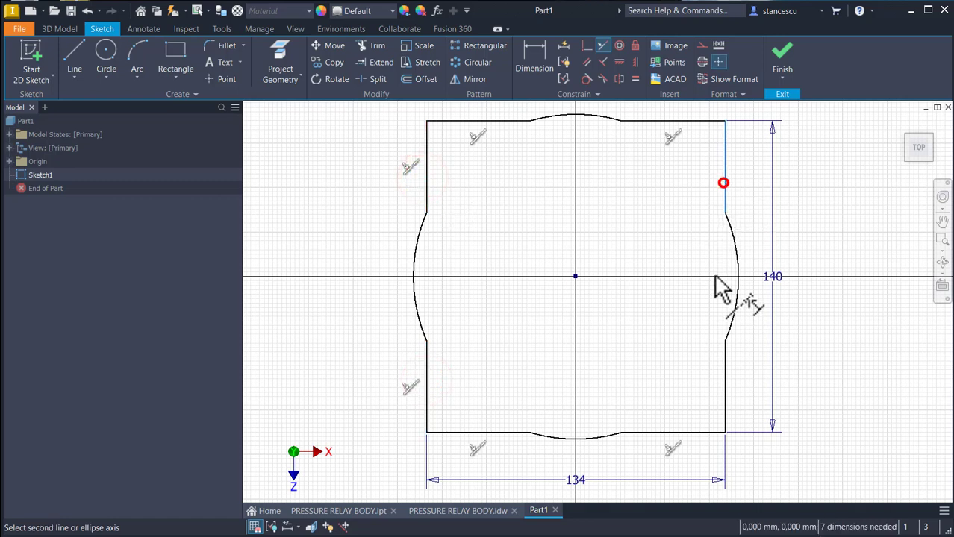
pyautogui.click(724, 383)
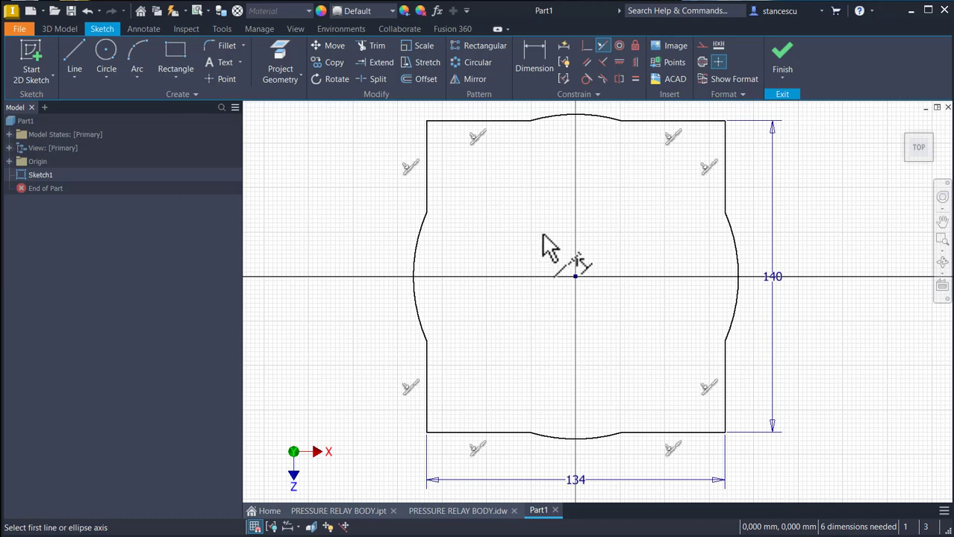
pyautogui.click(626, 142)
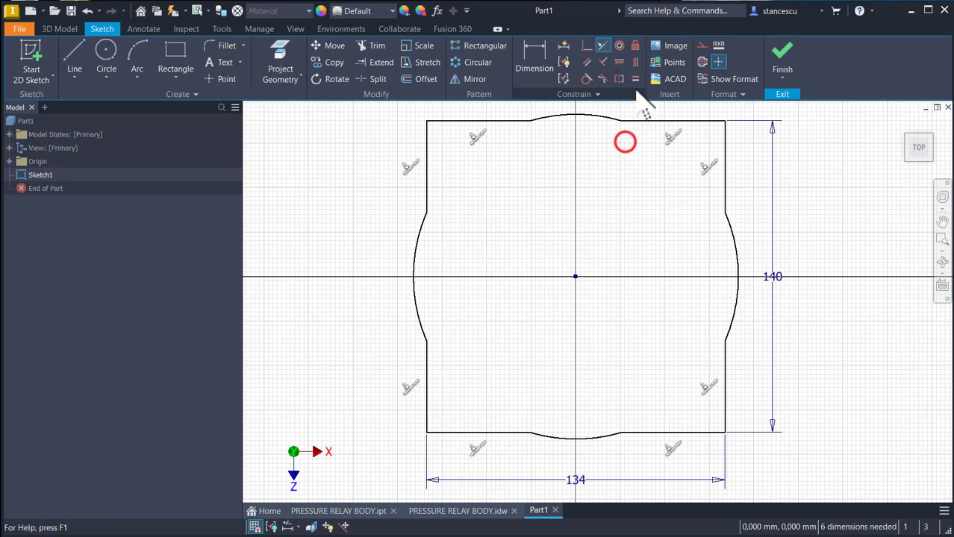
# Apply equal constraints between the upper and left arcs, the left and lower arcs, and the lower and right arcs
pyautogui.click(635, 79)
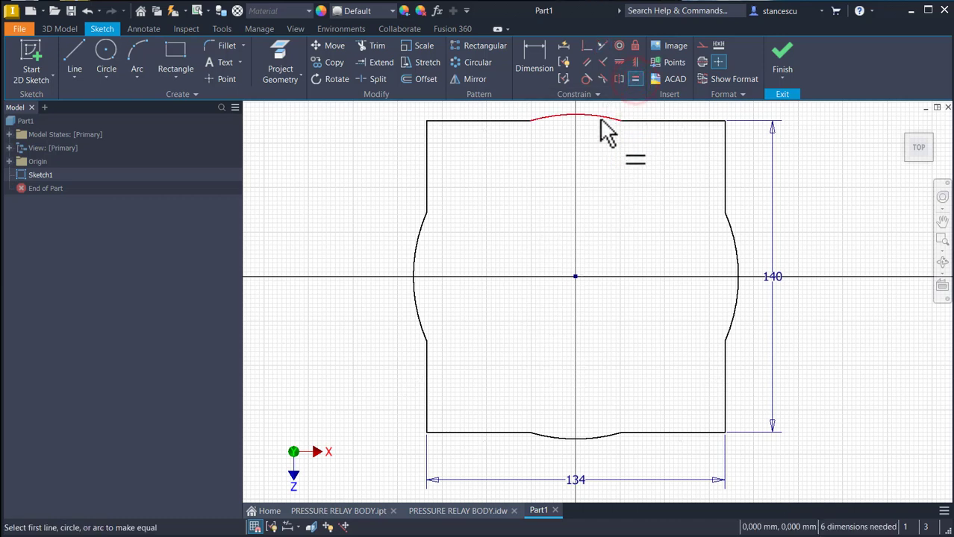
pyautogui.click(599, 117)
pyautogui.click(414, 251)
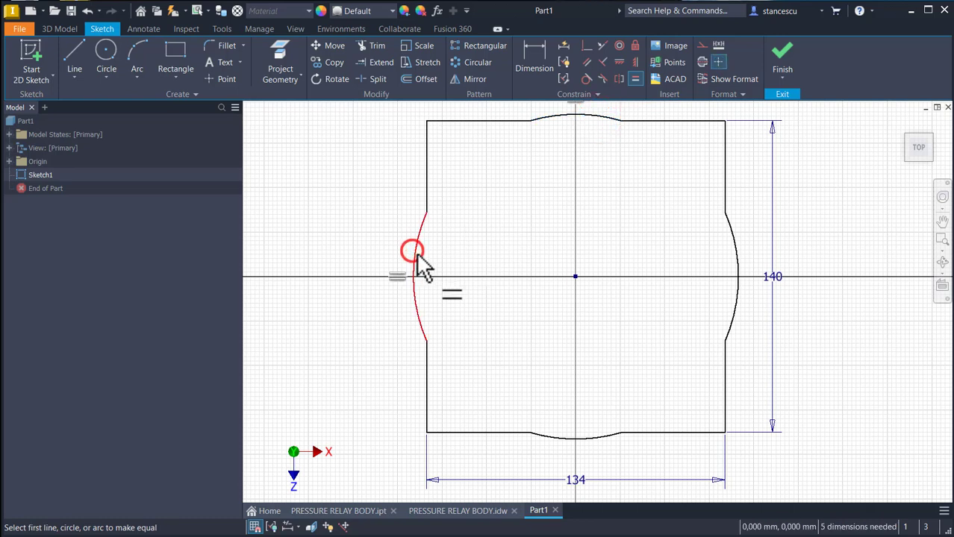
pyautogui.click(414, 250)
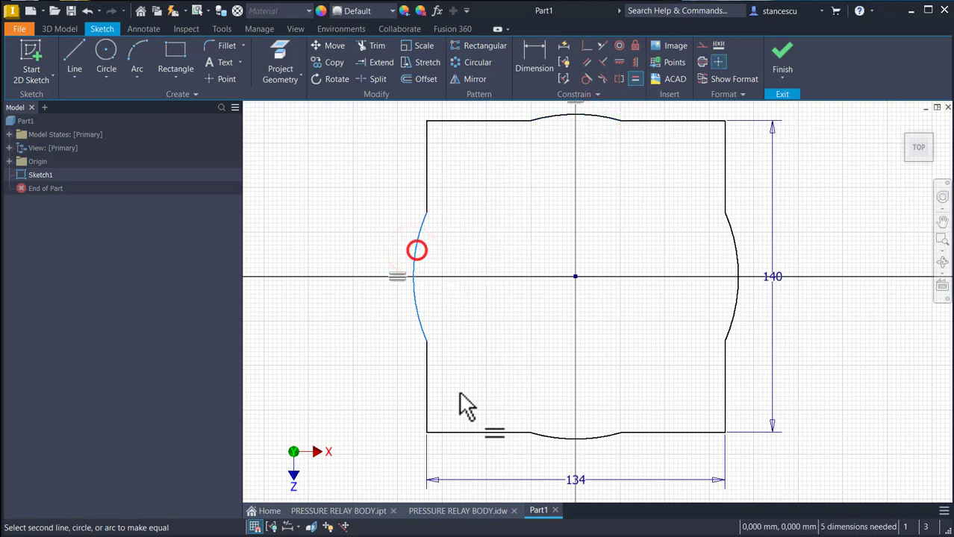
pyautogui.click(551, 439)
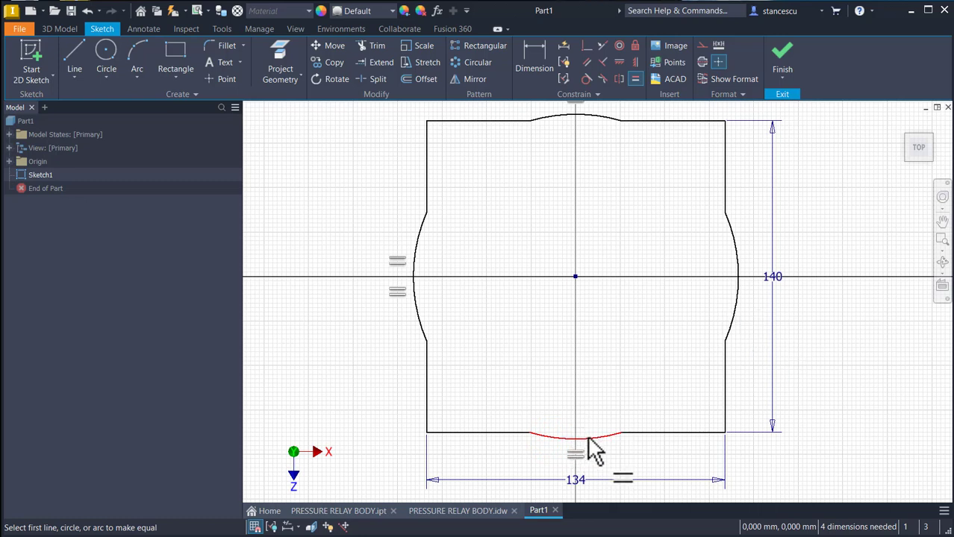
pyautogui.click(587, 437)
pyautogui.click(728, 320)
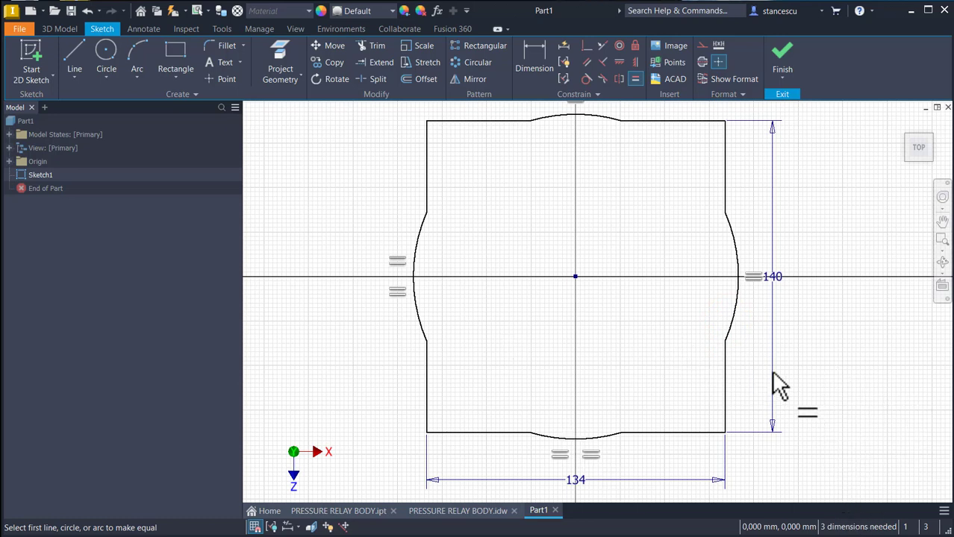
# Dimension the profile's left arc with a radius of 73 mm
pyautogui.click(538, 60)
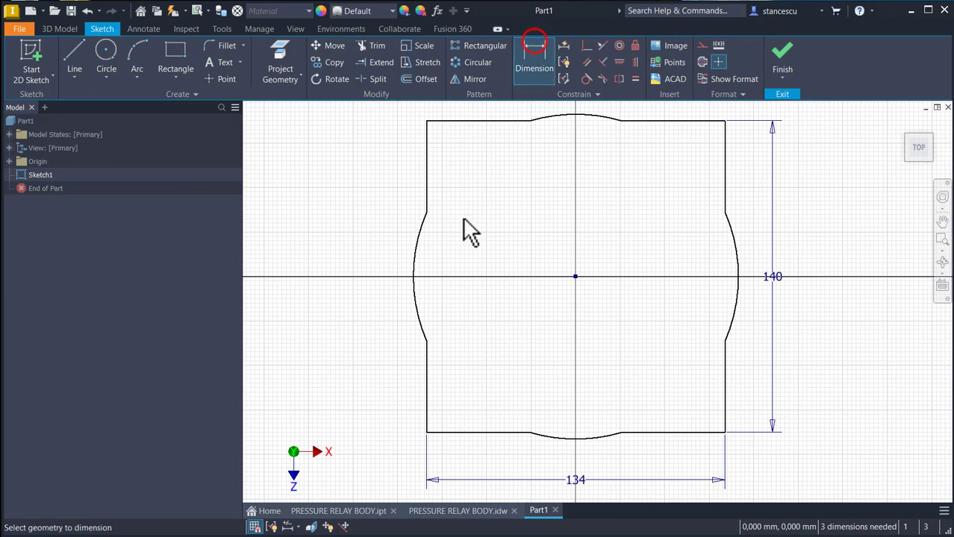
pyautogui.click(421, 261)
pyautogui.click(453, 257)
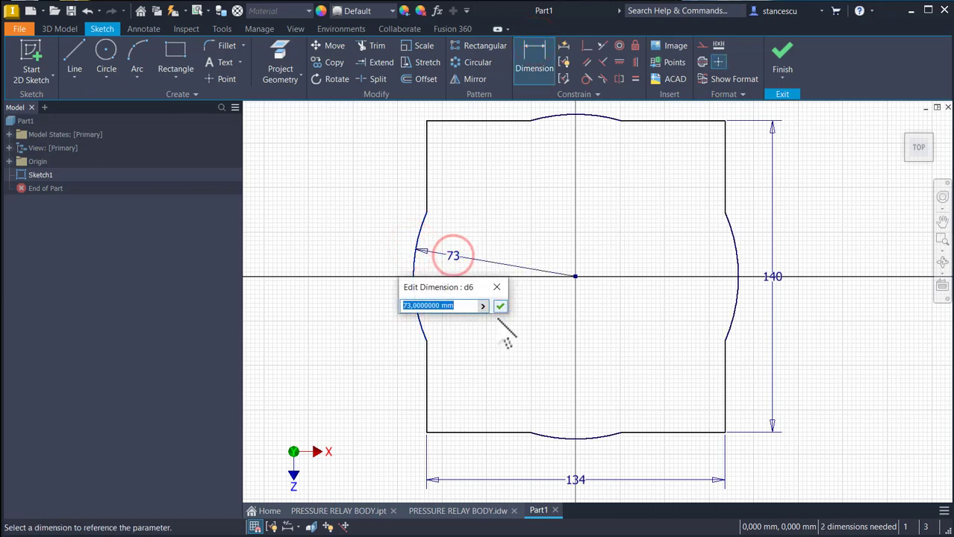
pyautogui.click(500, 306)
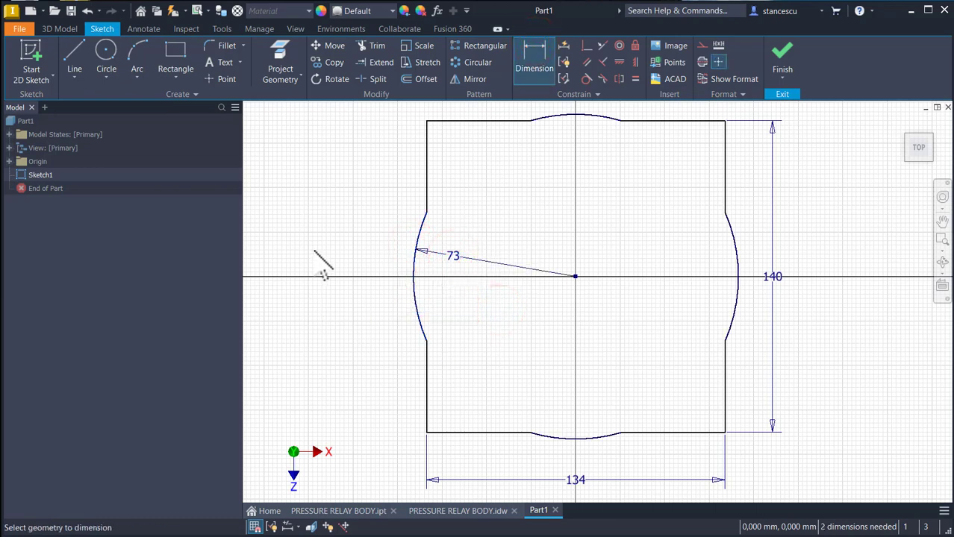
# Make the two upper edge segments equal and the two left edge segments equal in length, and finish the sketch
pyautogui.click(635, 79)
pyautogui.click(488, 120)
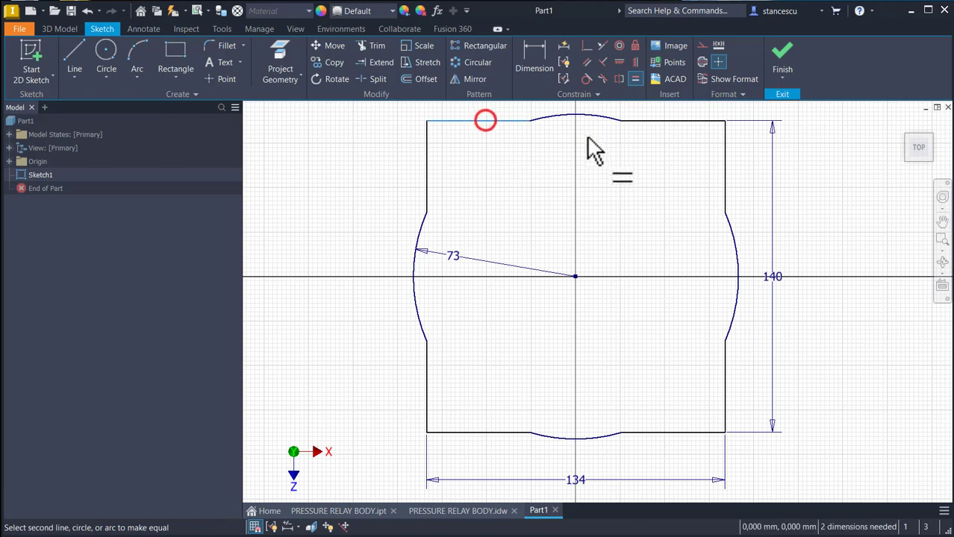
pyautogui.click(690, 121)
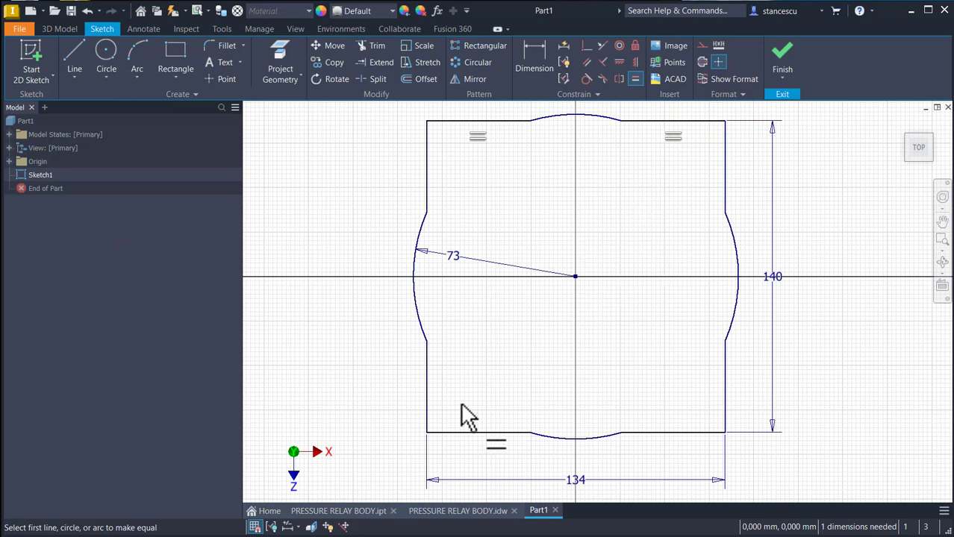
pyautogui.click(425, 389)
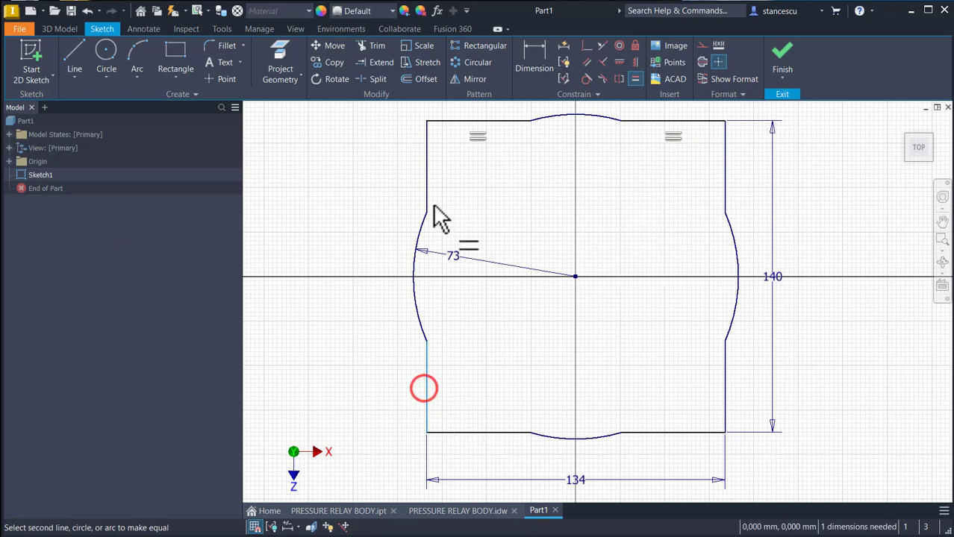
pyautogui.click(424, 185)
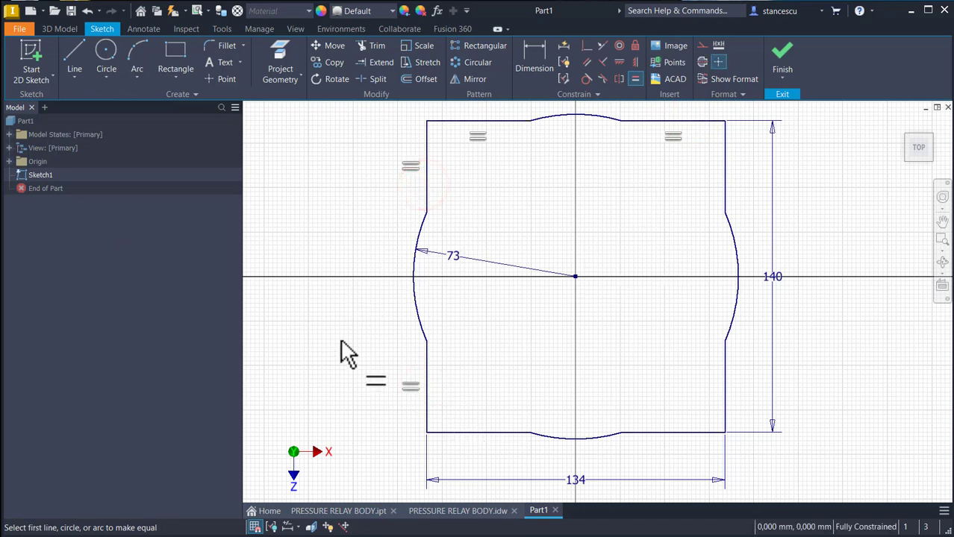
pyautogui.press('Escape')
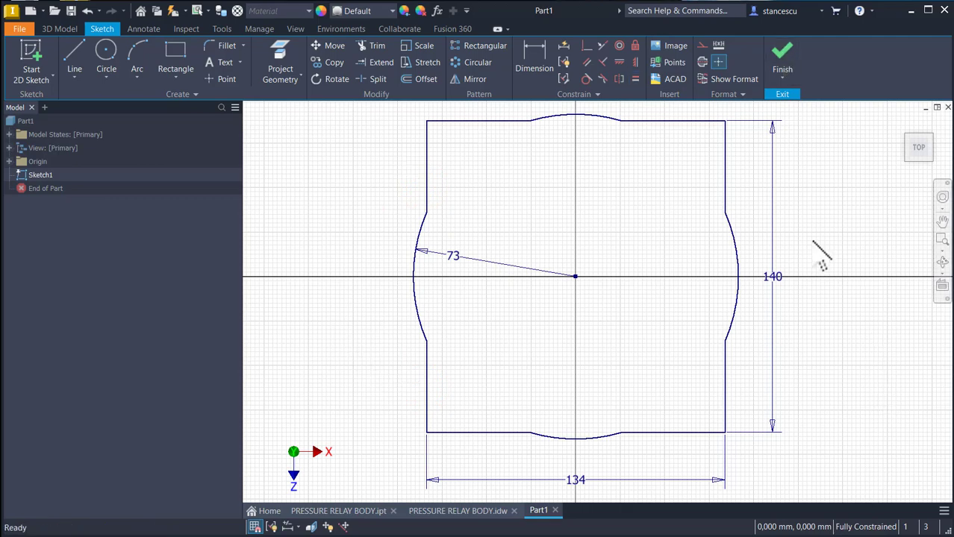
pyautogui.click(778, 51)
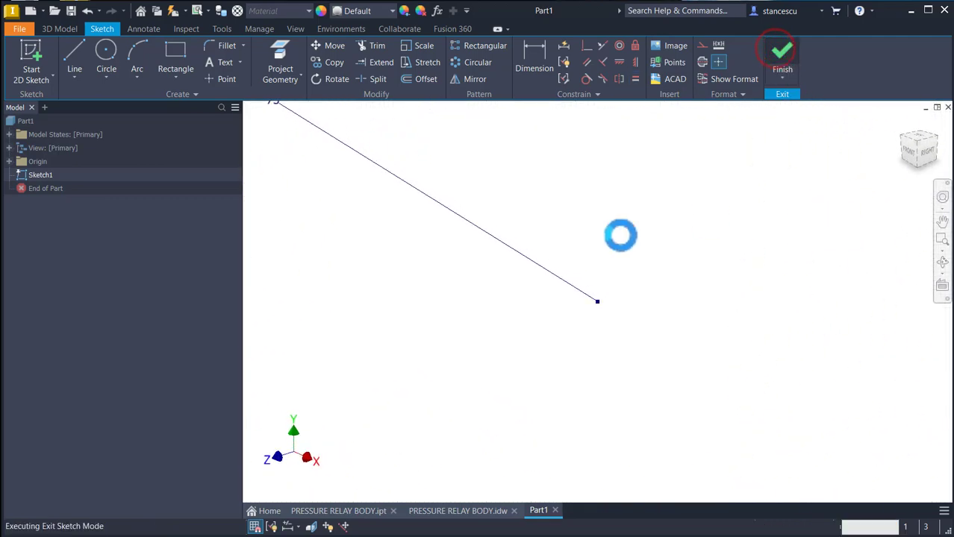
# Extrude the closed base profile symmetrically about its sketch plane with a distance of 75 mm
pyautogui.press('F6')
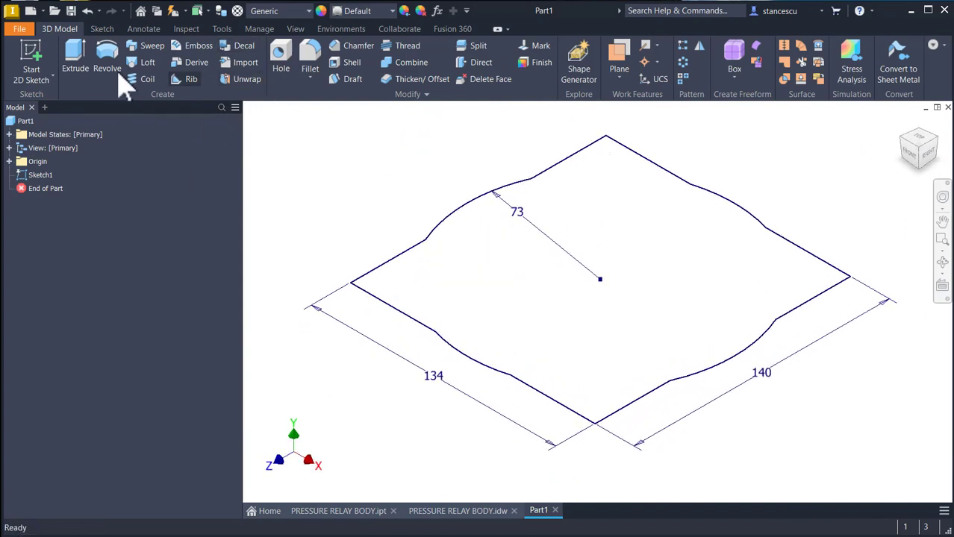
pyautogui.click(75, 60)
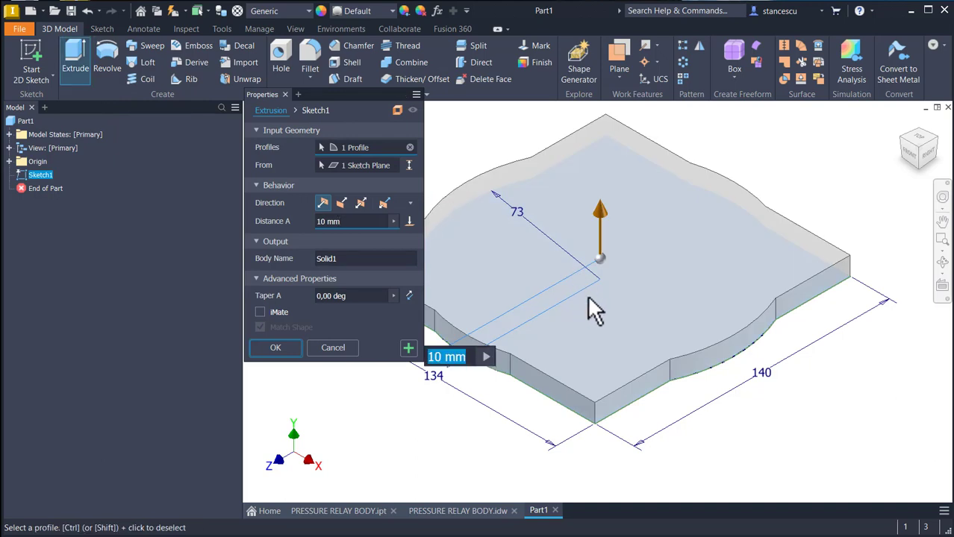
pyautogui.click(345, 222)
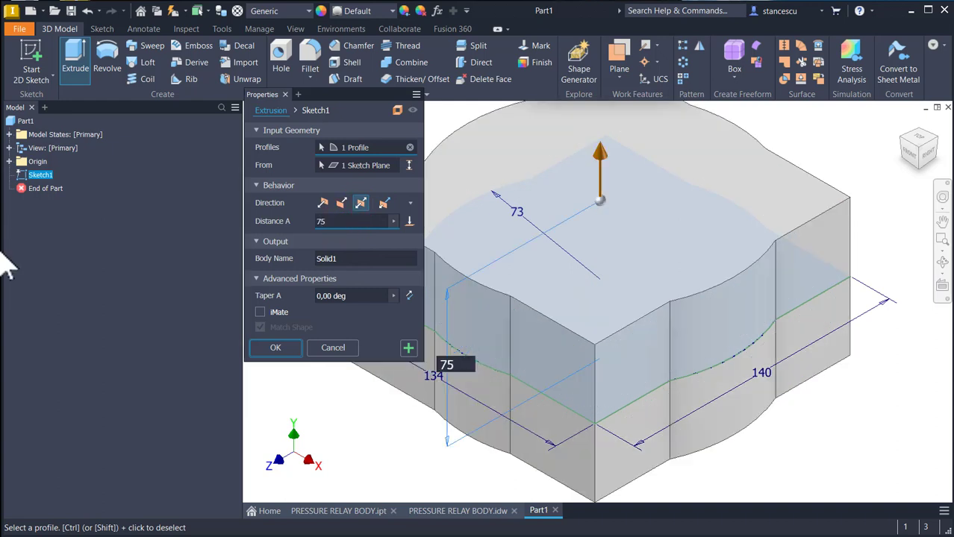
pyautogui.click(275, 348)
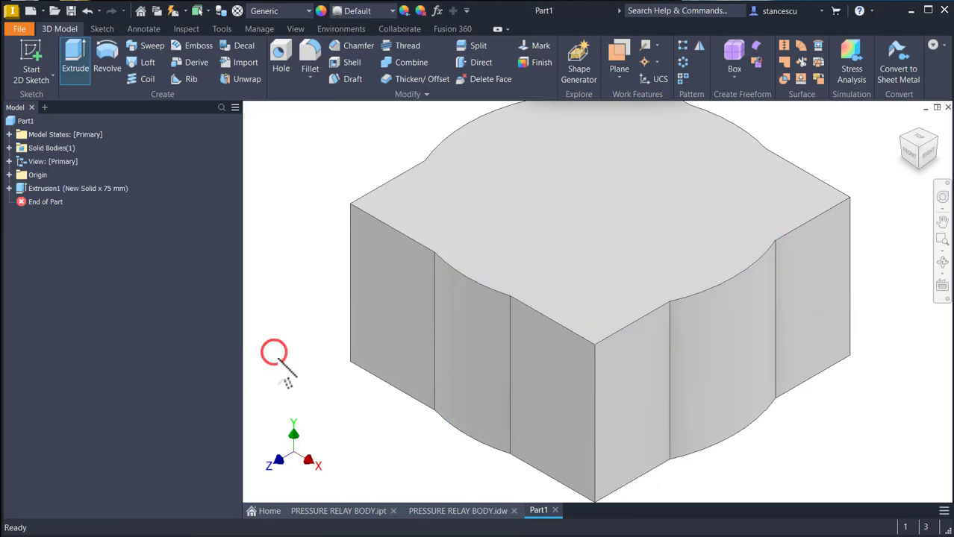
# Check the corner radius in the PRESSURE RELAY BODY drawing and fillet the block's four vertical corner edges with a 12 mm radius
pyautogui.click(457, 512)
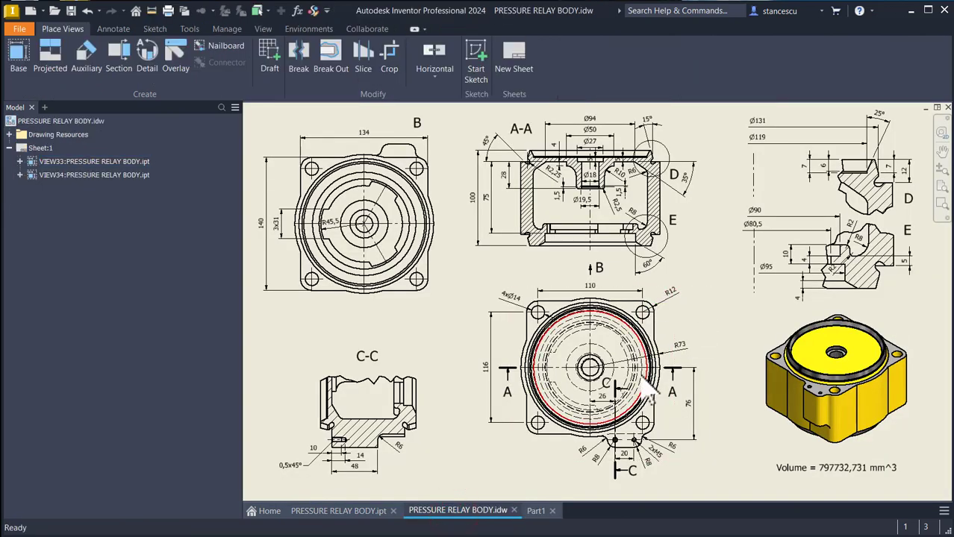
pyautogui.click(537, 512)
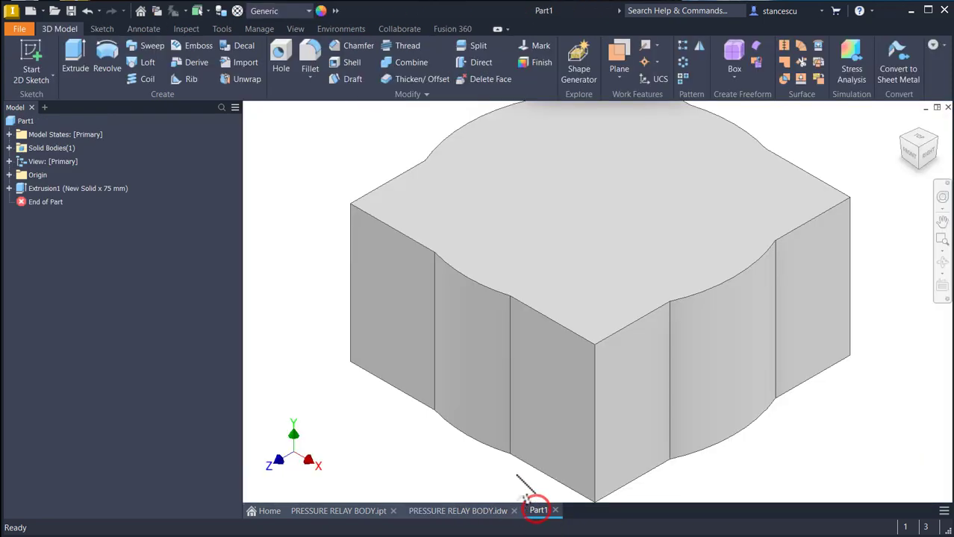
pyautogui.click(594, 427)
pyautogui.click(612, 433)
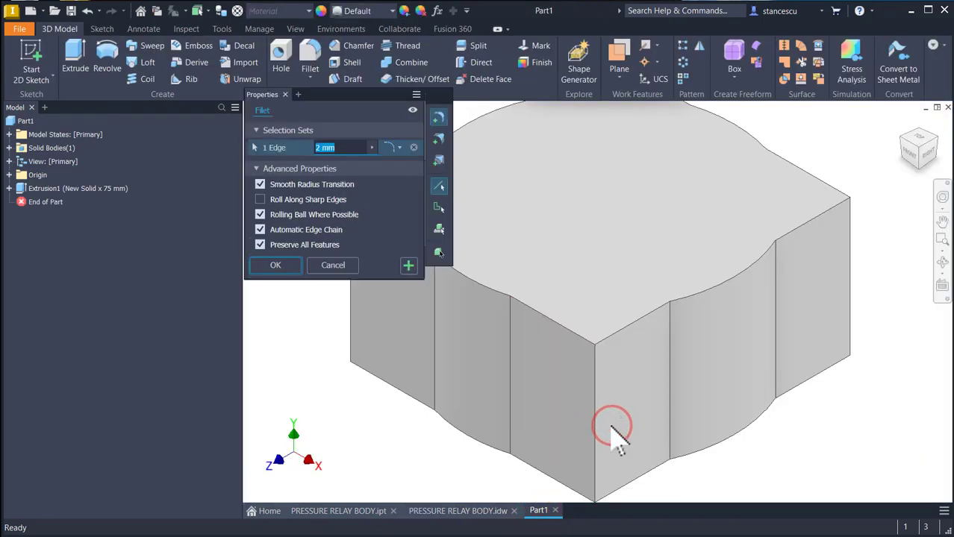
pyautogui.write('1')
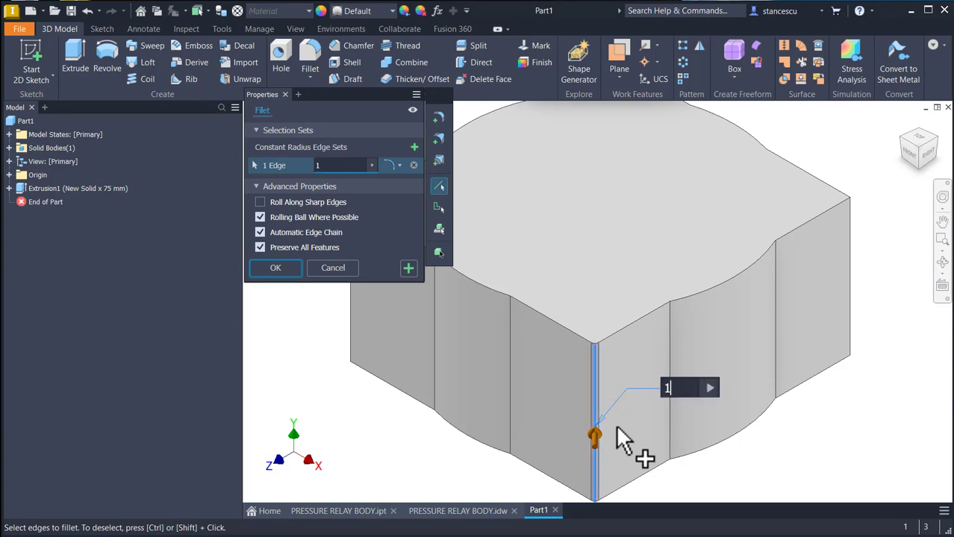
pyautogui.write('2')
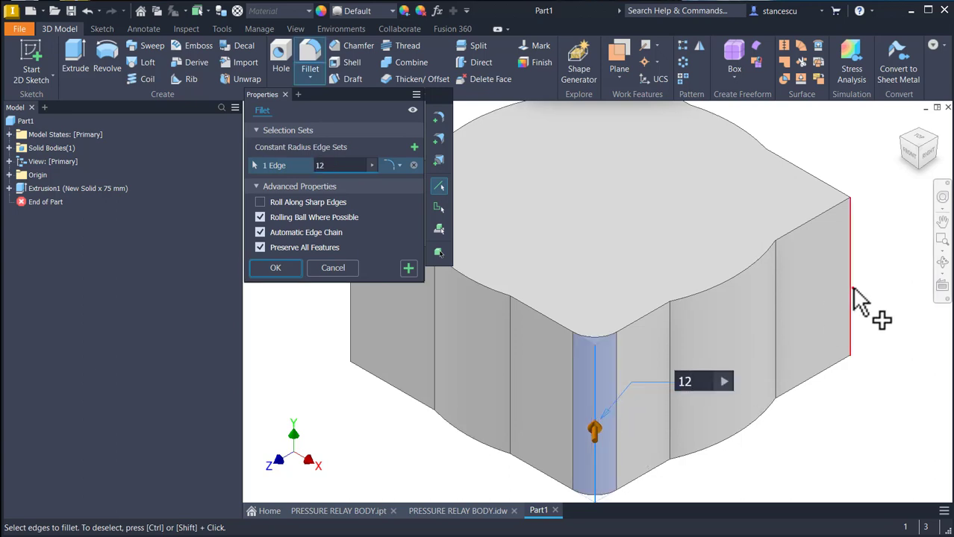
pyautogui.click(851, 293)
pyautogui.click(351, 312)
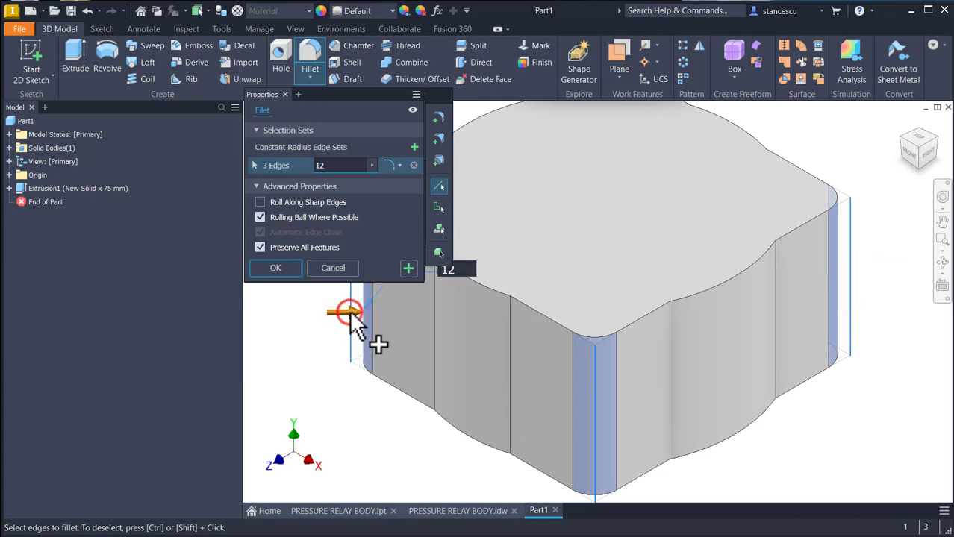
pyautogui.click(606, 149)
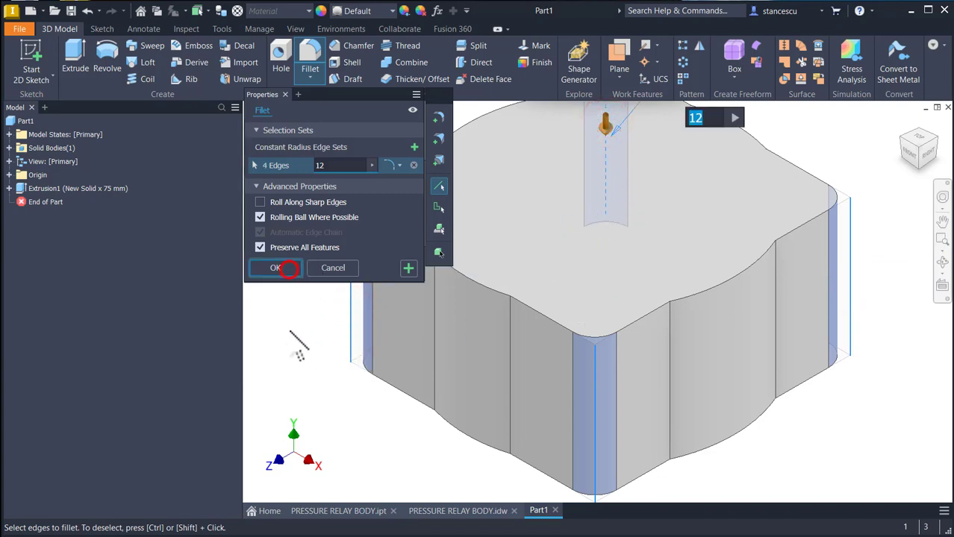
pyautogui.click(276, 267)
pyautogui.press('F6')
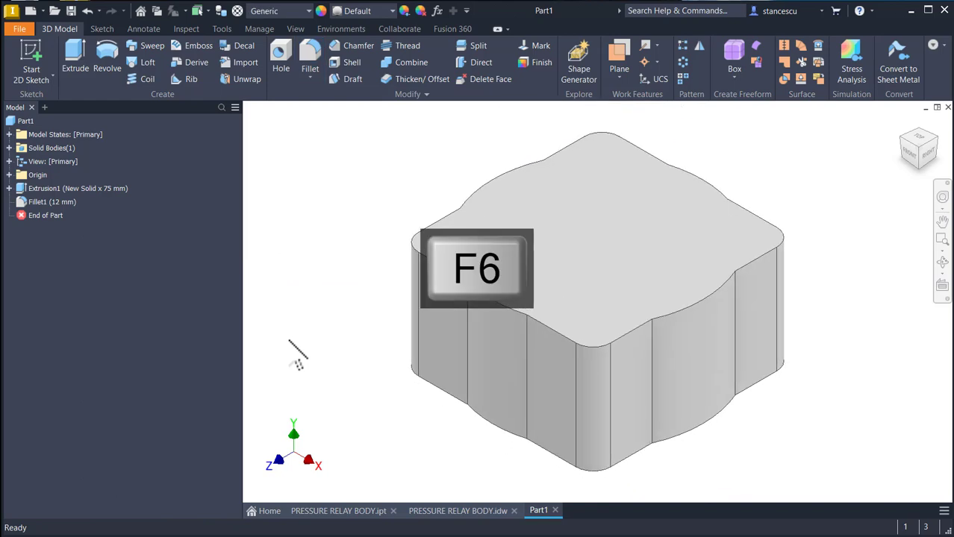
# Examine the side lug in the PRESSURE RELAY BODY drawing, including its radii, hole positions and height in section C-C
pyautogui.click(430, 515)
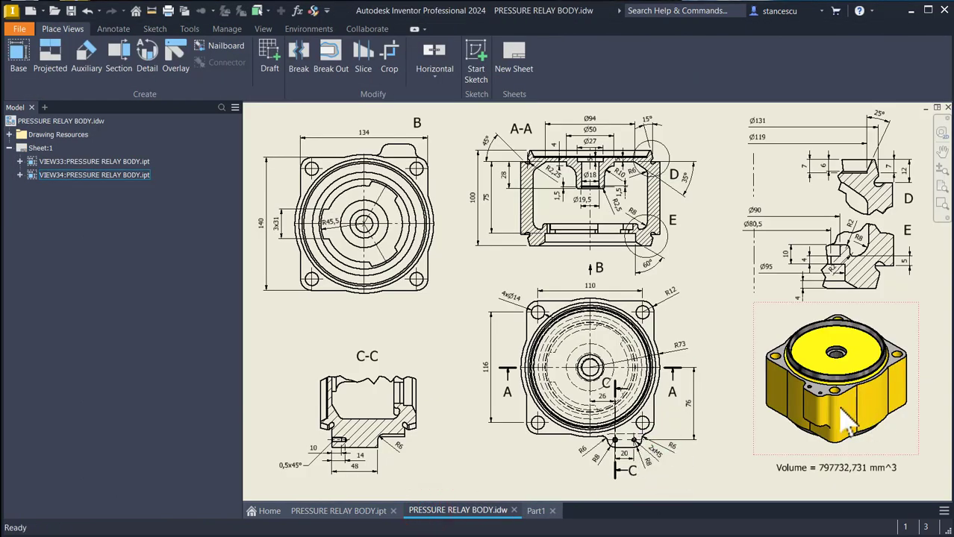
pyautogui.scroll(5, 813, 410)
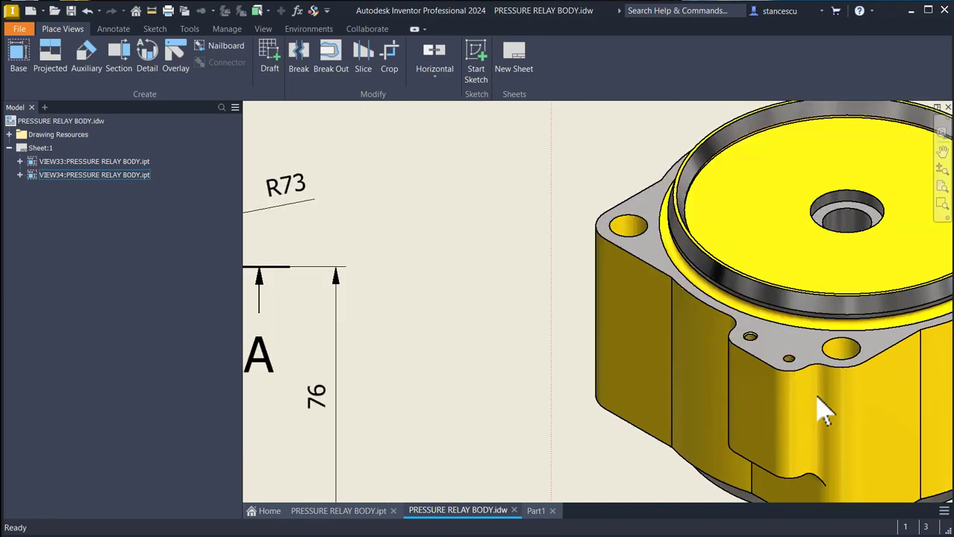
pyautogui.scroll(-5, 798, 399)
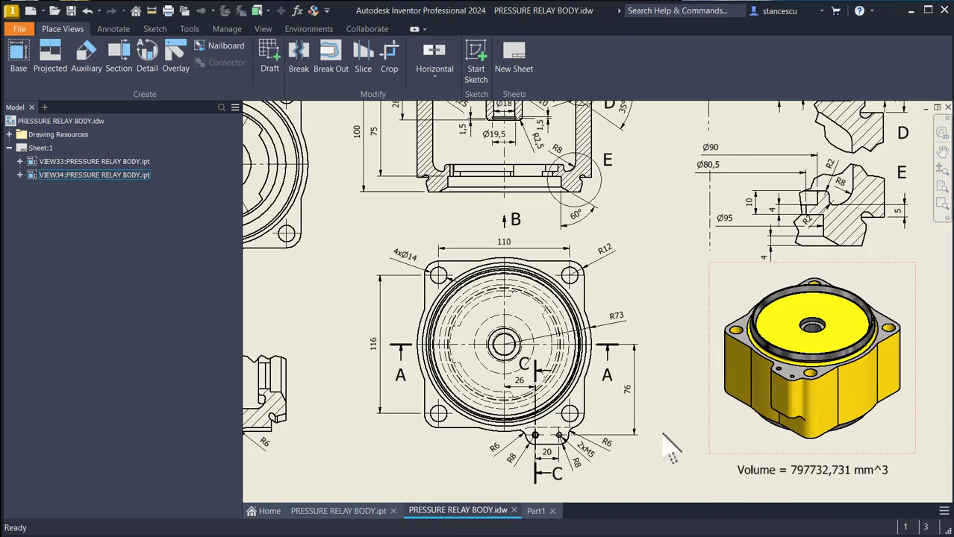
pyautogui.moveTo(584, 441); pyautogui.dragTo(653, 375, button='middle')
pyautogui.scroll(4, 617, 385)
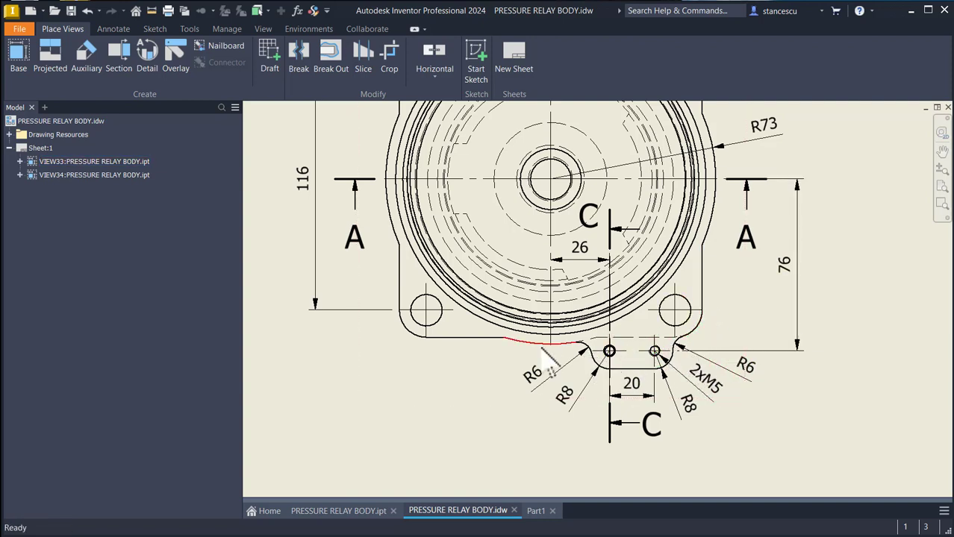
pyautogui.press('Home')
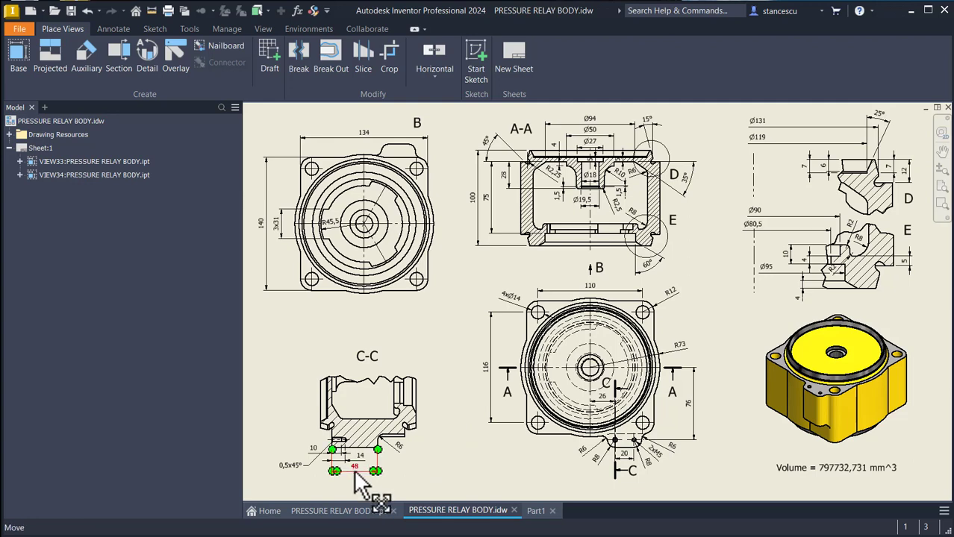
pyautogui.click(460, 444)
pyautogui.click(536, 511)
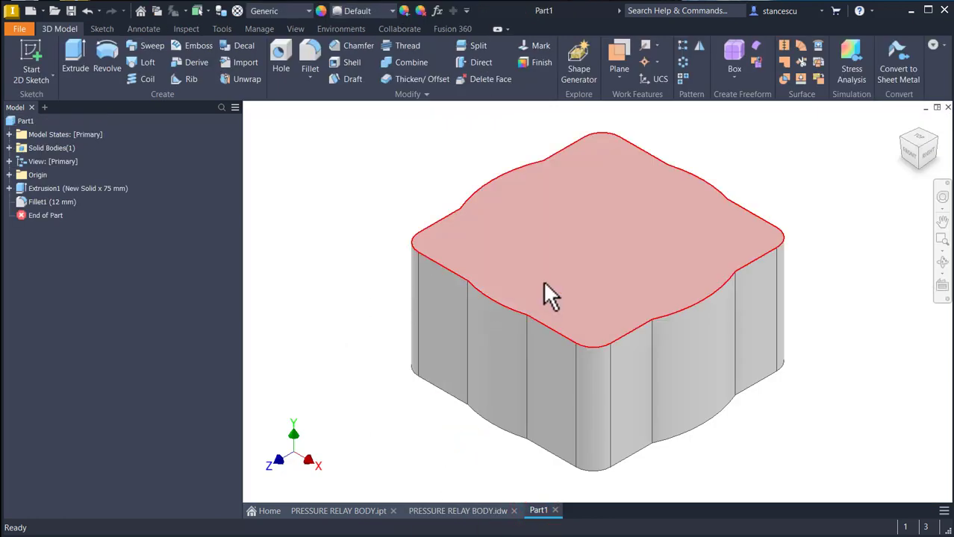
# Start a sketch on the block's top face and draw a rectangle outward from the lower straight edge, with one corner at about X 49, Y -70 mm
pyautogui.click(545, 280)
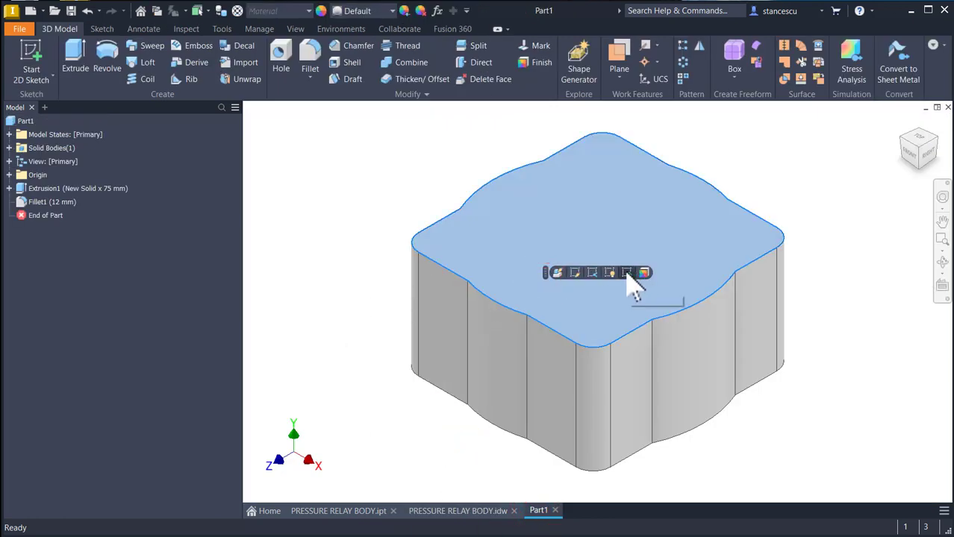
pyautogui.click(627, 272)
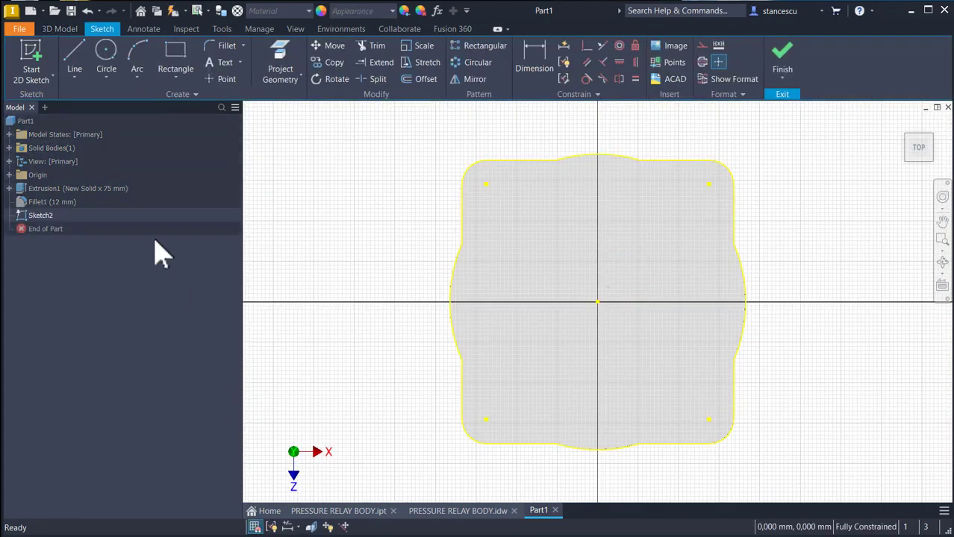
pyautogui.click(173, 51)
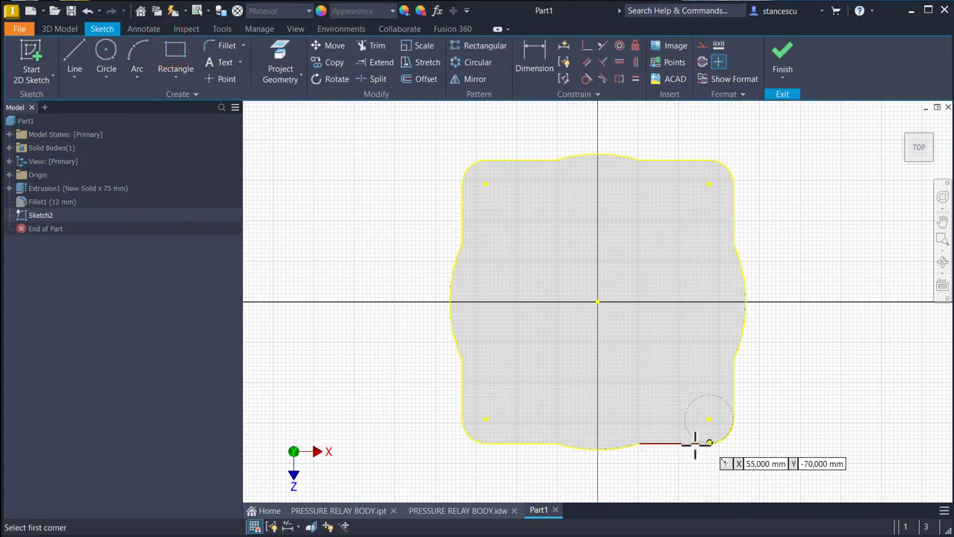
pyautogui.scroll(-3, 686, 467)
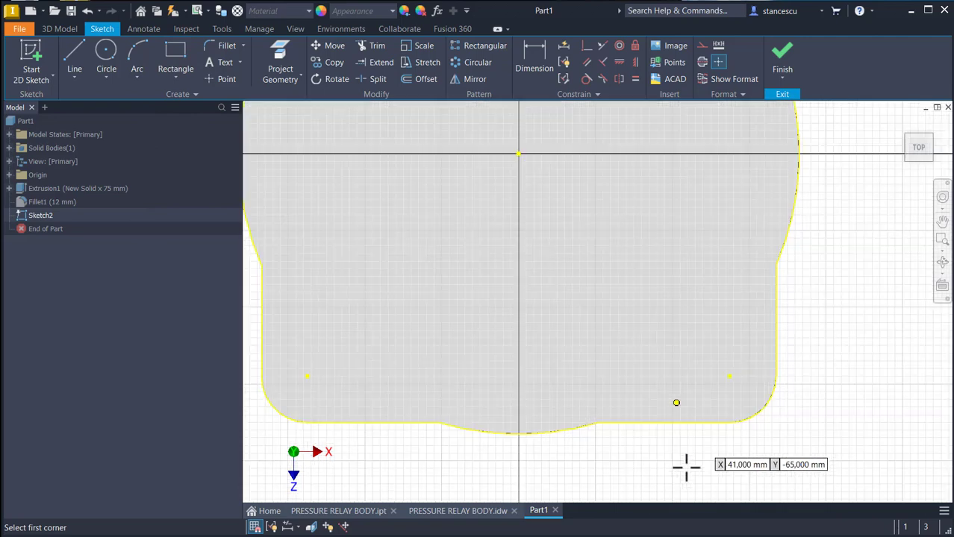
pyautogui.scroll(-2, 704, 425)
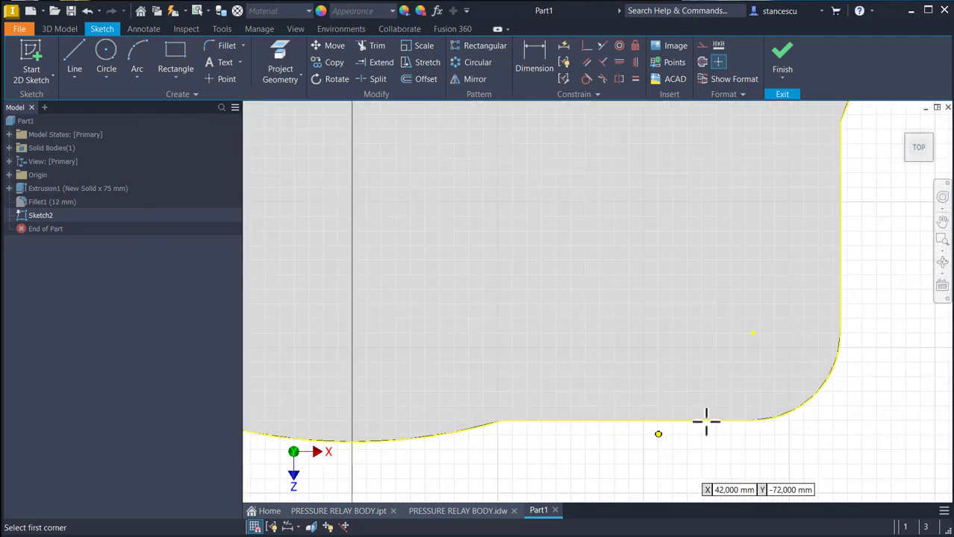
pyautogui.click(709, 419)
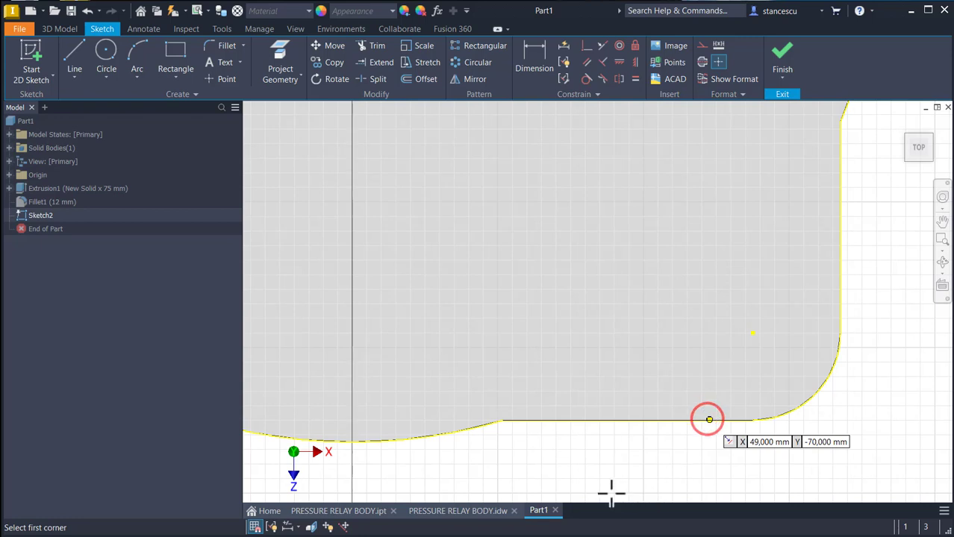
pyautogui.click(563, 499)
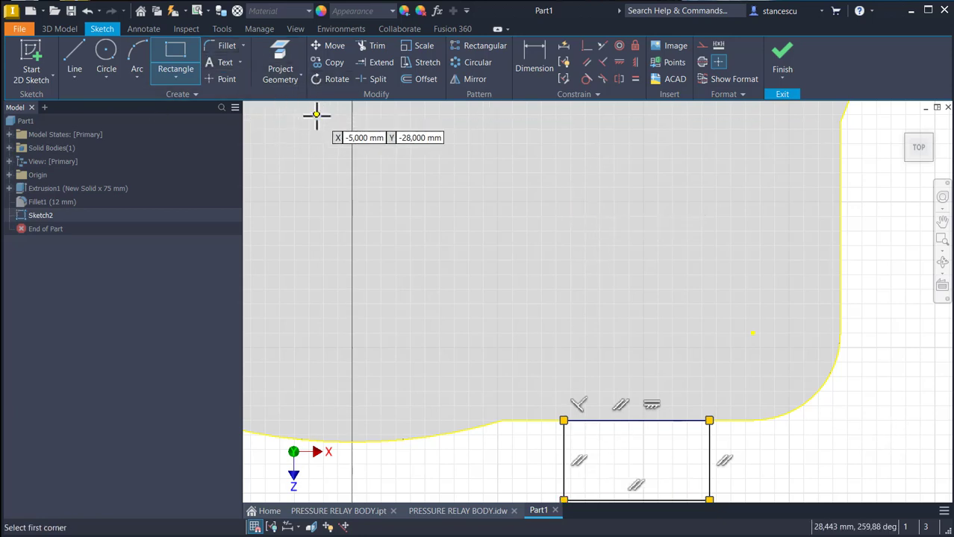
# Round the rectangle's two outer corners with 8 mm sketch fillets
pyautogui.click(227, 46)
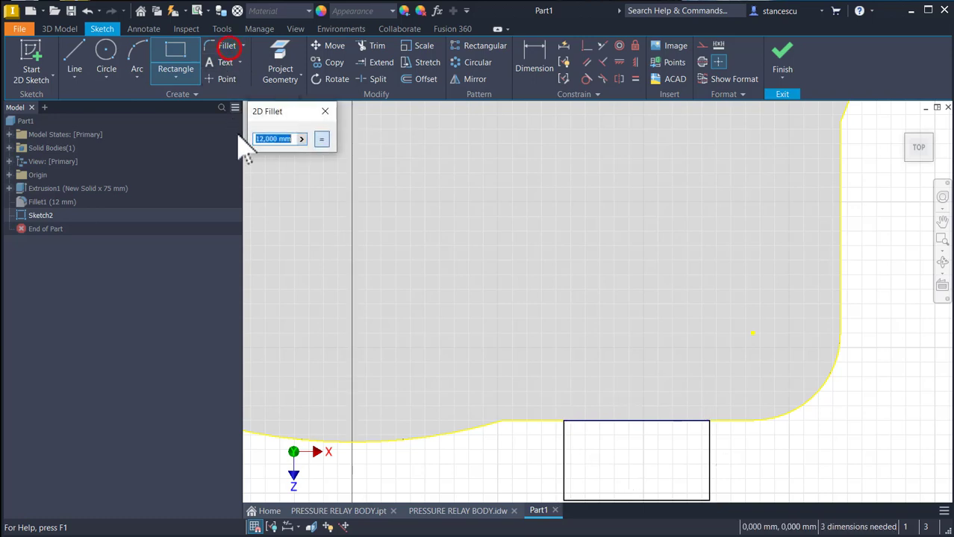
pyautogui.moveTo(493, 454); pyautogui.dragTo(494, 405, button='middle')
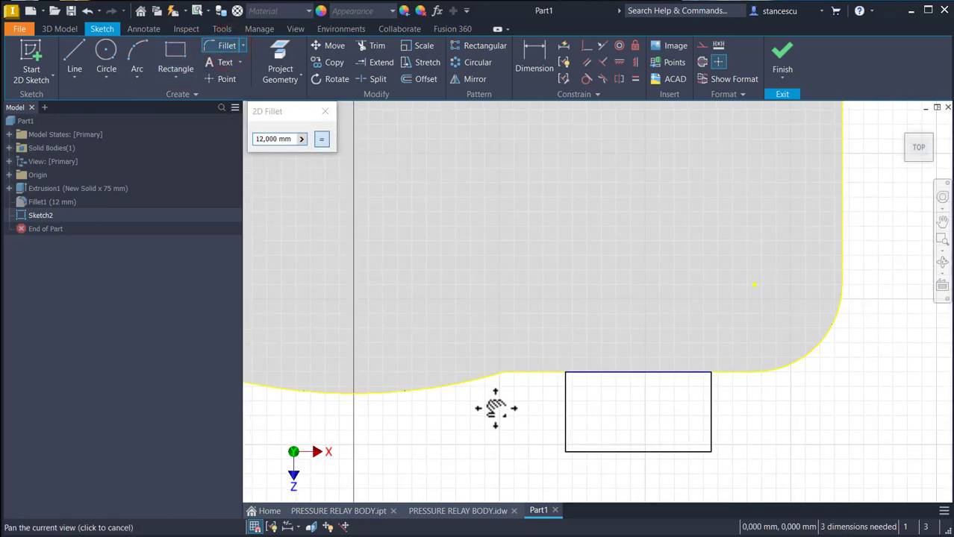
pyautogui.click(290, 142)
pyautogui.moveTo(290, 142); pyautogui.dragTo(239, 153)
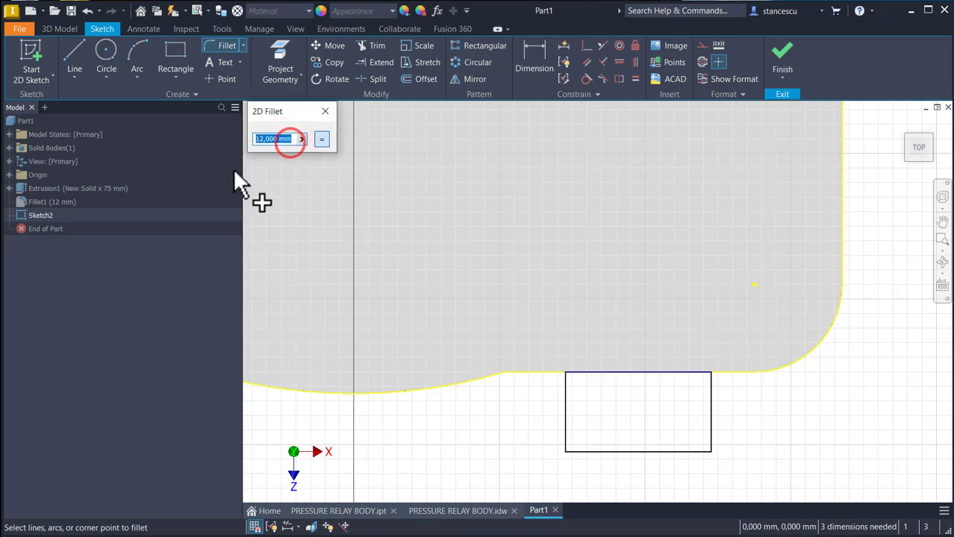
pyautogui.write('8')
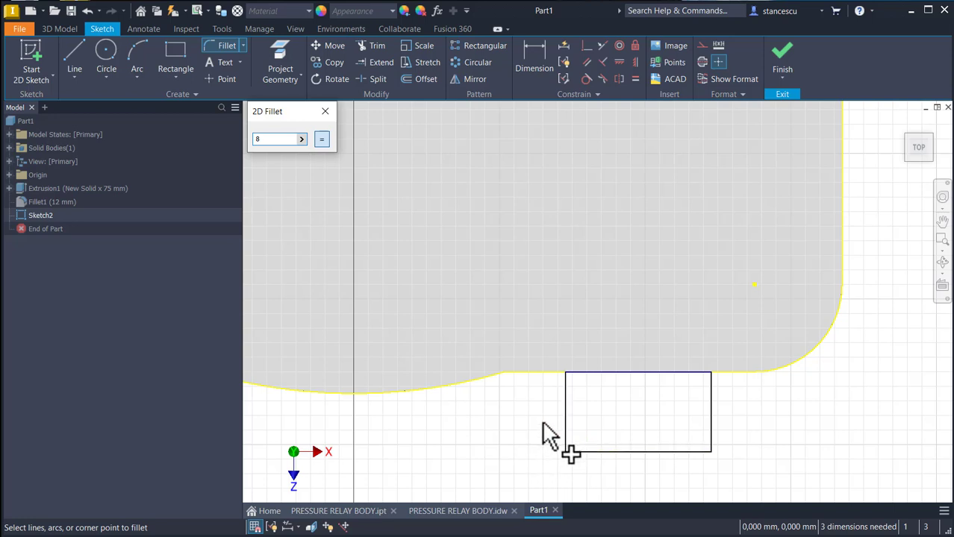
pyautogui.click(566, 453)
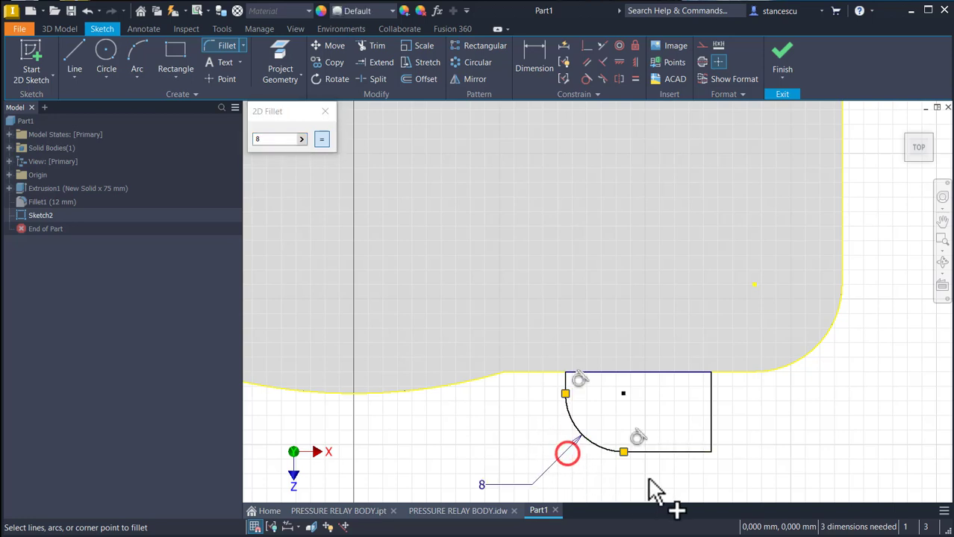
pyautogui.click(711, 452)
pyautogui.press('Escape')
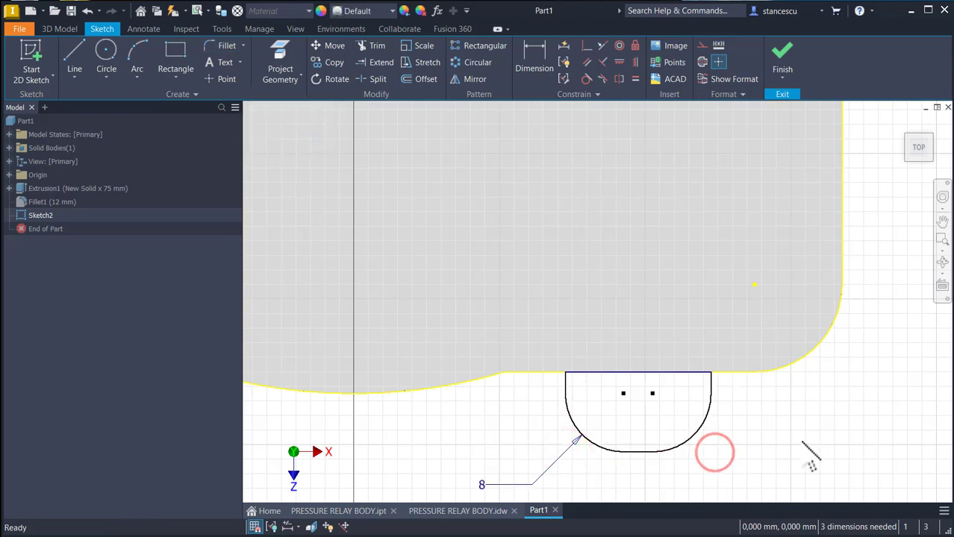
# Dimension the horizontal distance from the origin to the centre of the lug's left fillet arc as 26 mm
pyautogui.scroll(-2, 438, 287)
pyautogui.moveTo(457, 294); pyautogui.dragTo(468, 417, button='middle')
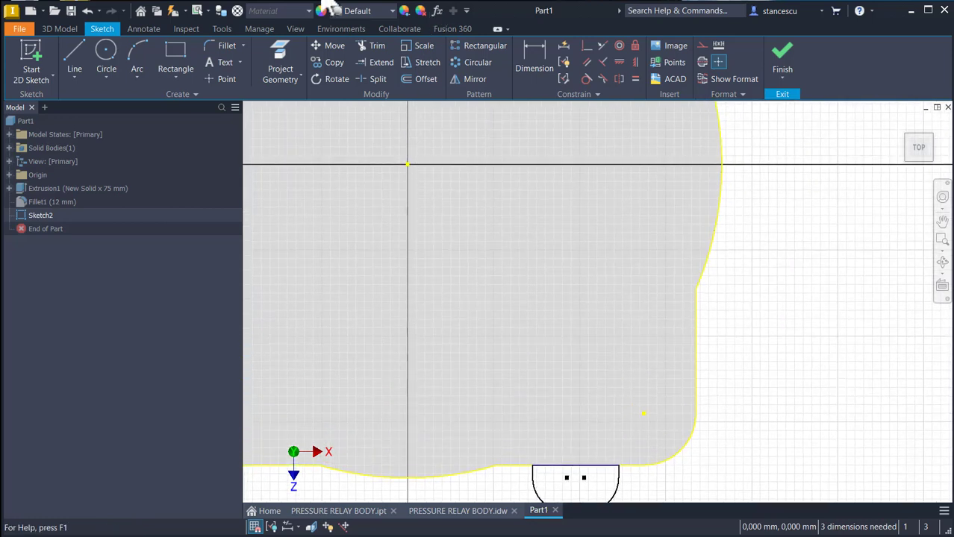
pyautogui.click(531, 60)
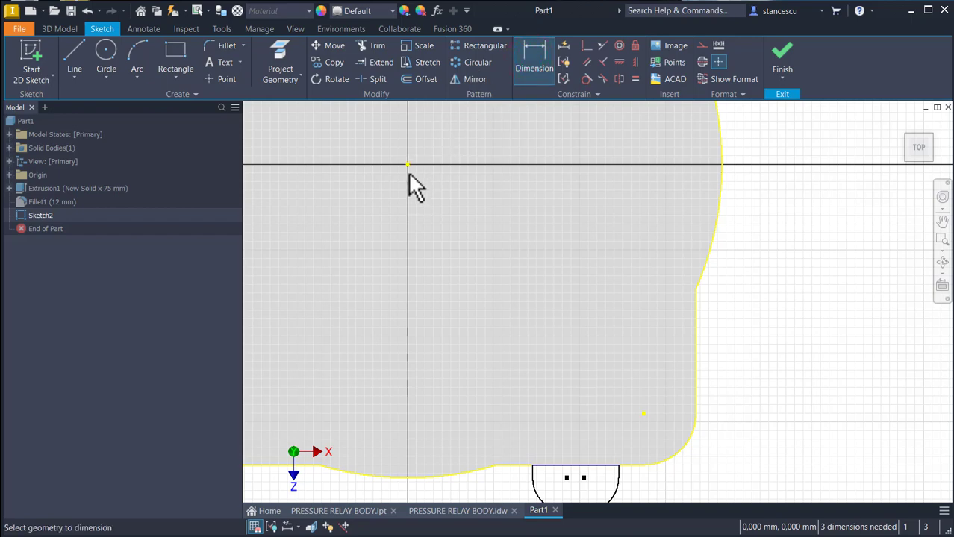
pyautogui.click(565, 477)
pyautogui.click(502, 124)
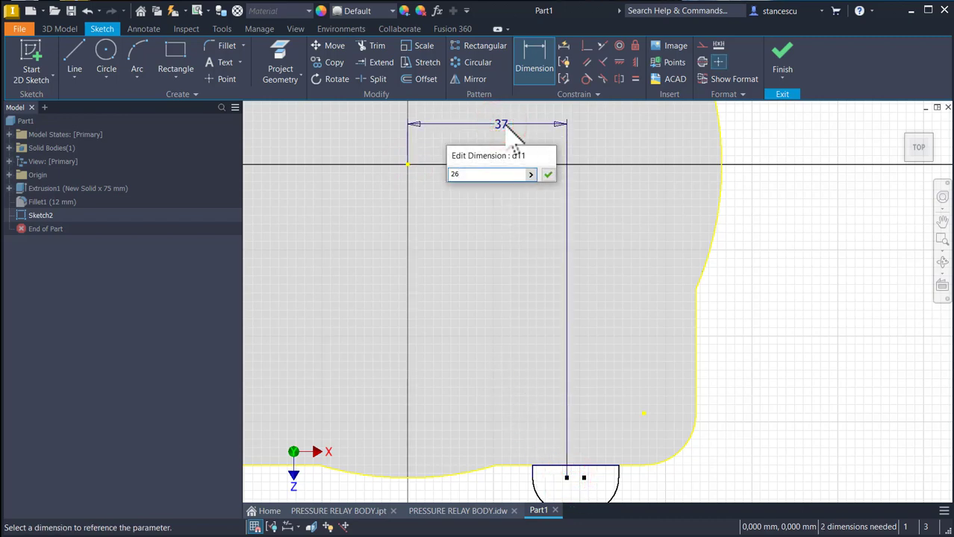
pyautogui.press('Return')
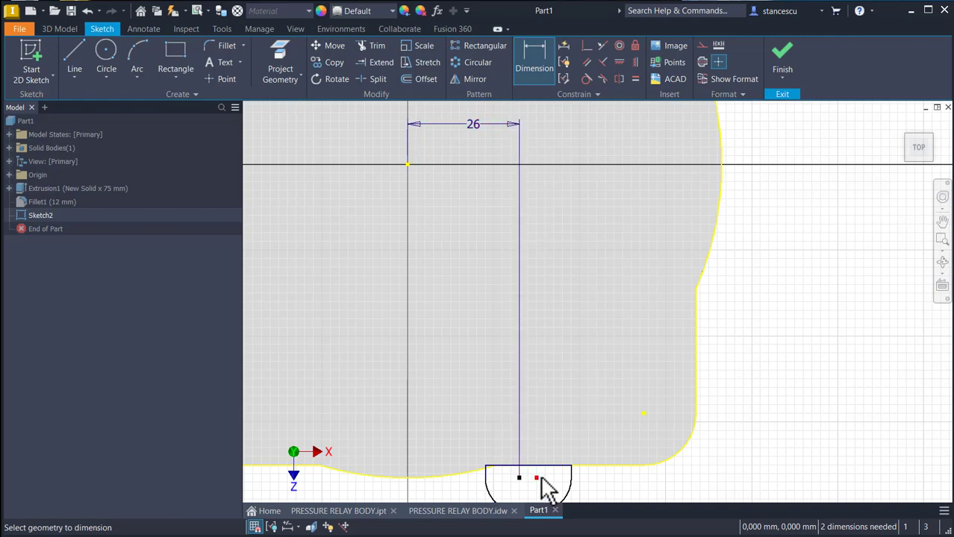
# Dimension the horizontal distance between the centres of the lug's two fillet arcs as 20 mm
pyautogui.moveTo(546, 489)
pyautogui.mouseDown(button='middle')
pyautogui.moveTo(554, 435)
pyautogui.moveTo(559, 448)
pyautogui.mouseUp(button='middle')
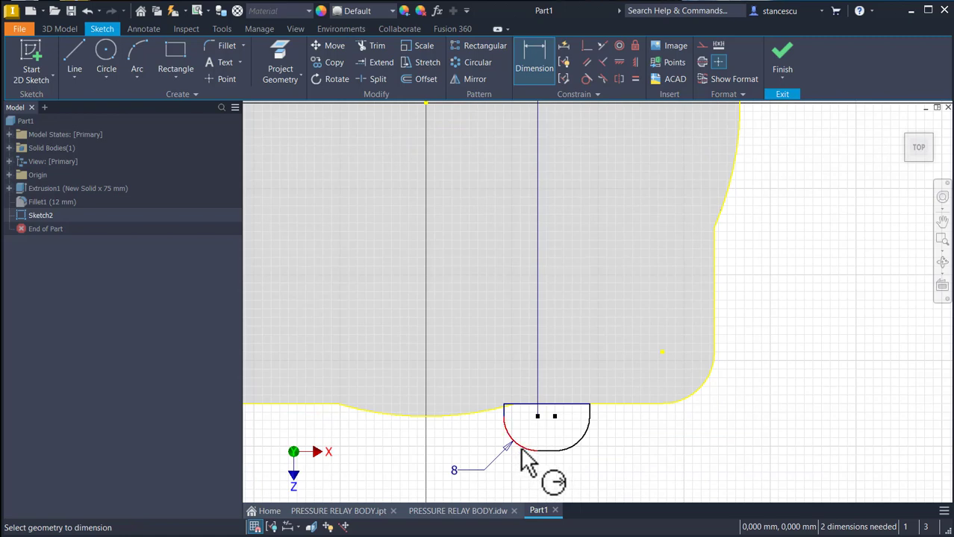
pyautogui.click(521, 448)
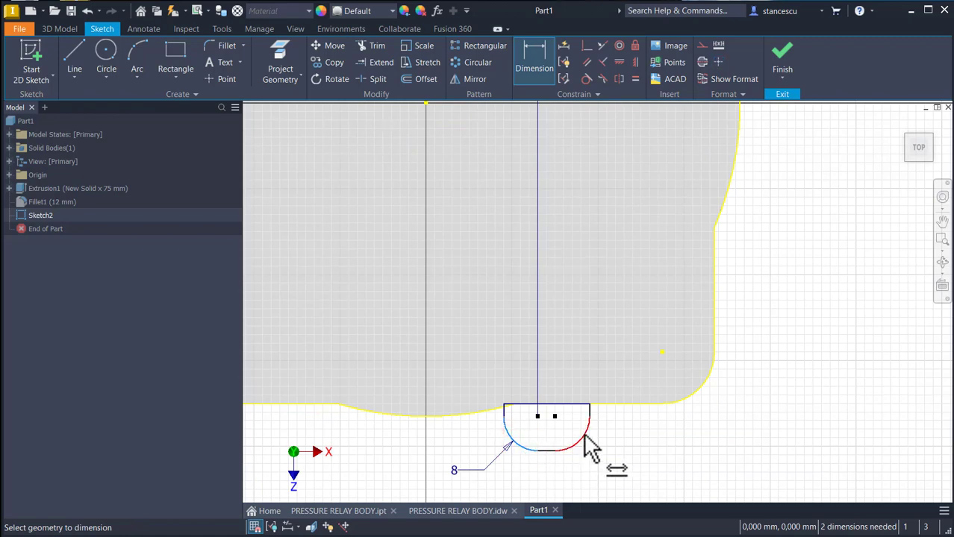
pyautogui.click(583, 435)
pyautogui.click(568, 370)
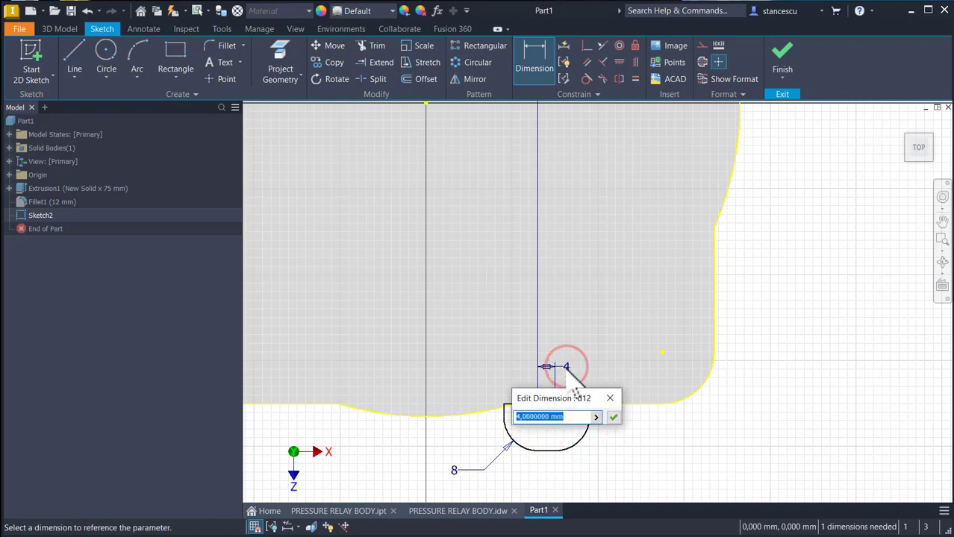
pyautogui.write('20')
pyautogui.press('Return')
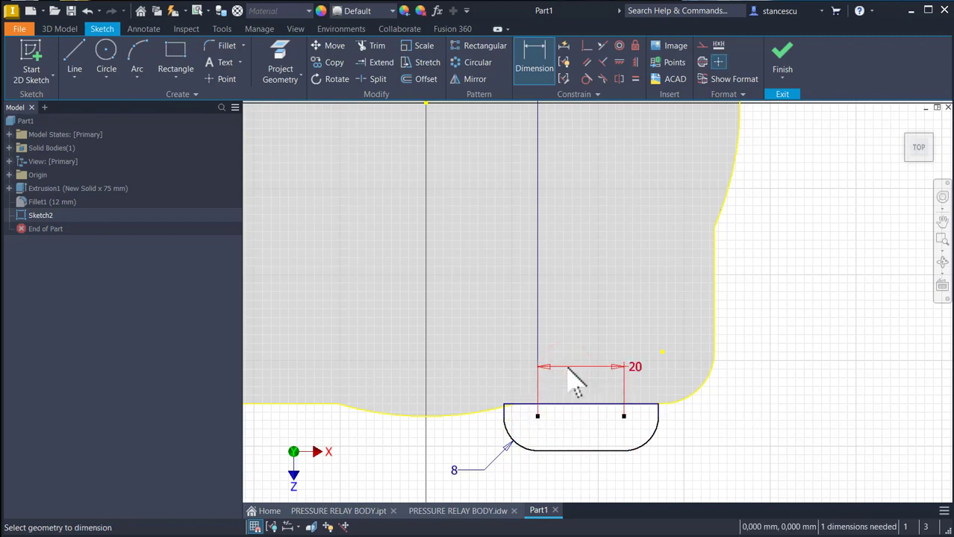
# Dimension the vertical distance from the origin to the centre of the lug's right fillet arc as 76 mm
pyautogui.moveTo(588, 330); pyautogui.dragTo(590, 403, button='middle')
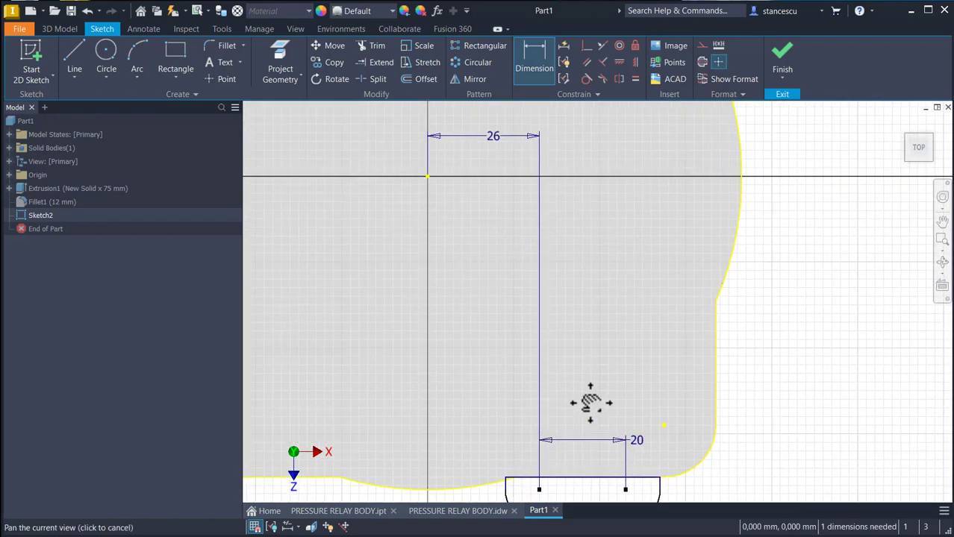
pyautogui.scroll(-3, 589, 403)
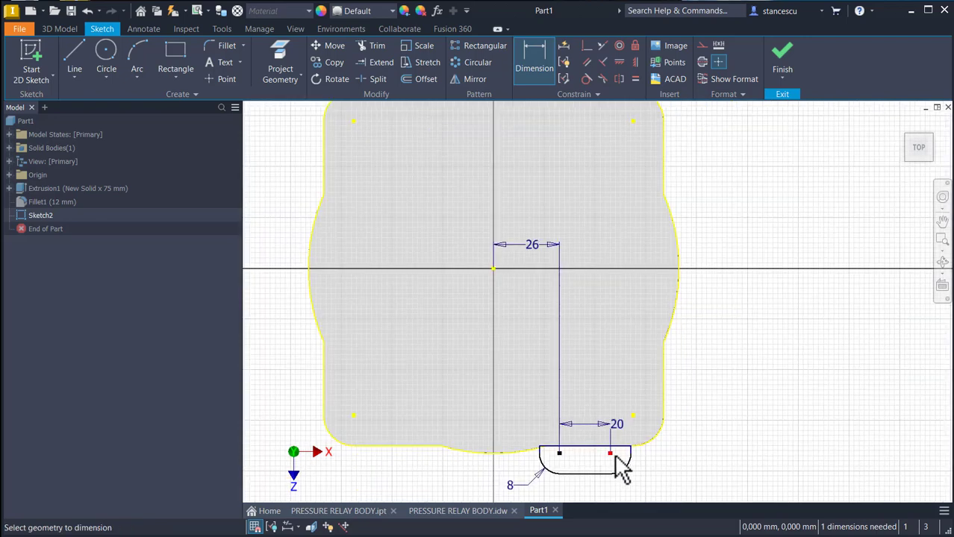
pyautogui.click(611, 453)
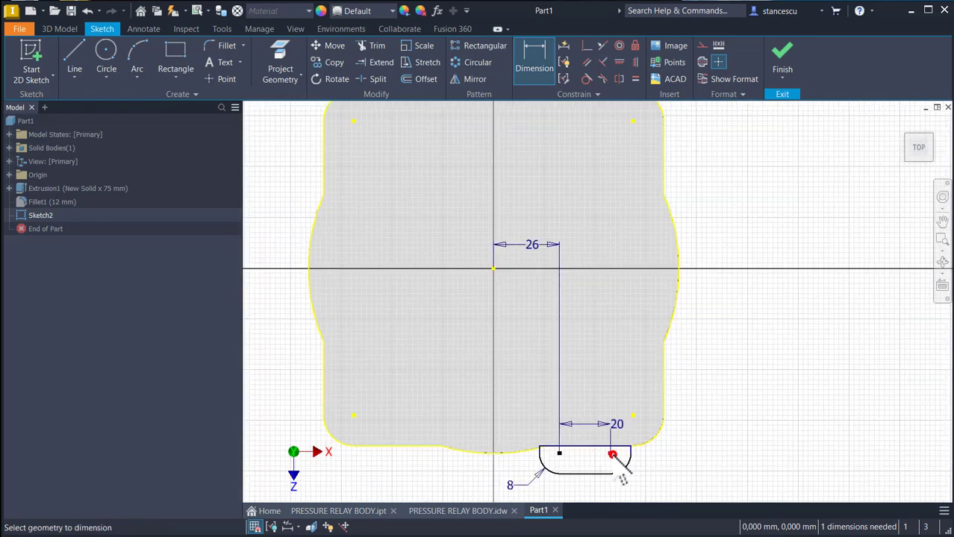
pyautogui.click(492, 270)
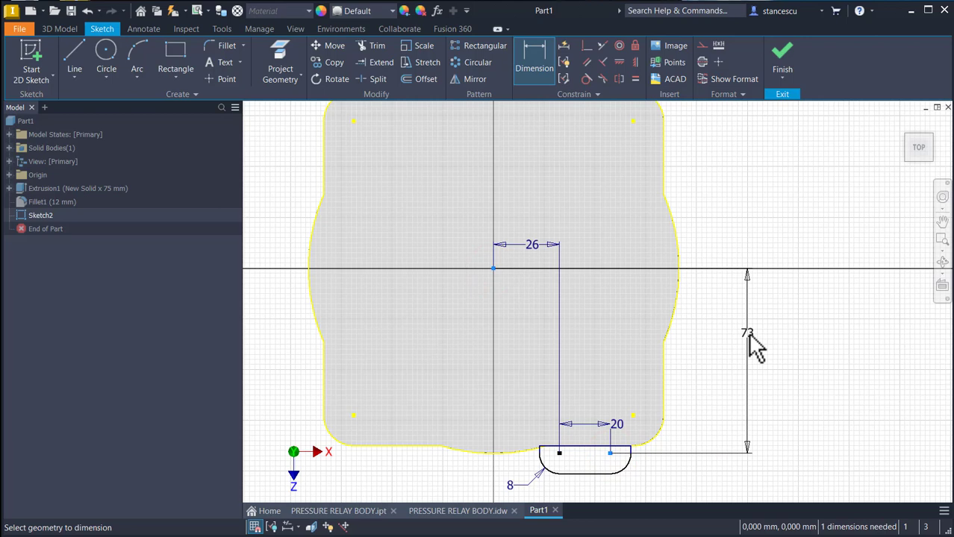
pyautogui.click(747, 333)
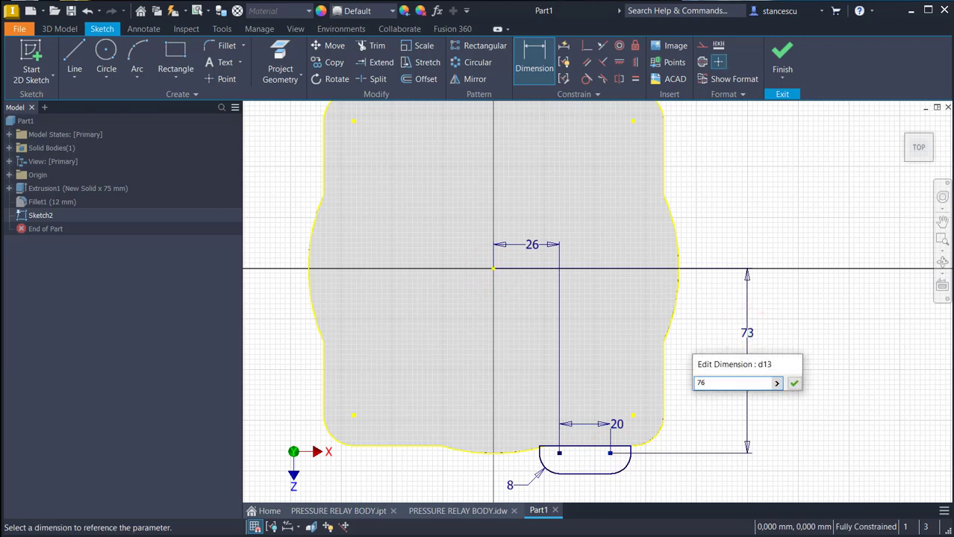
pyautogui.press('Return')
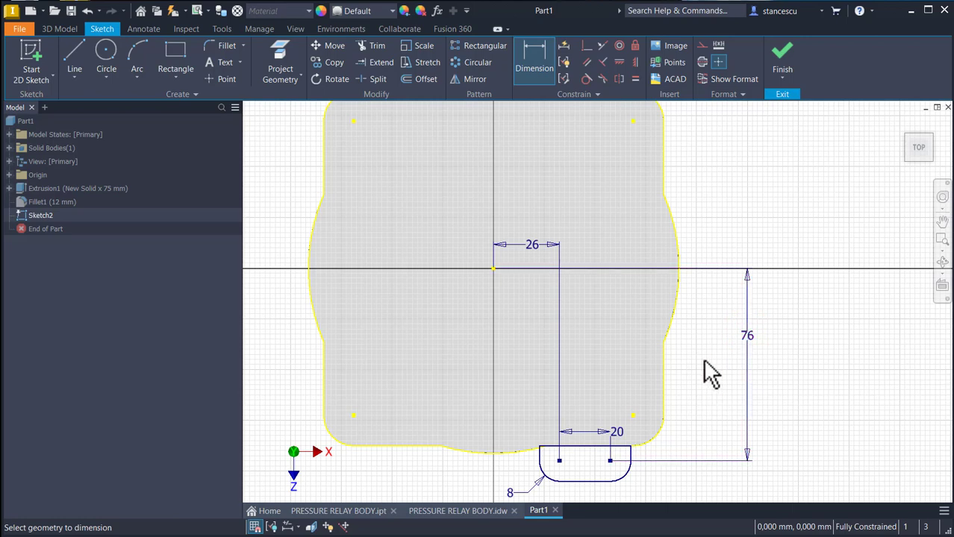
# Project the block's curved lower edge and split the lug's left and inner straight lines where they meet that curve
pyautogui.scroll(10, 547, 477)
pyautogui.scroll(-5, 569, 319)
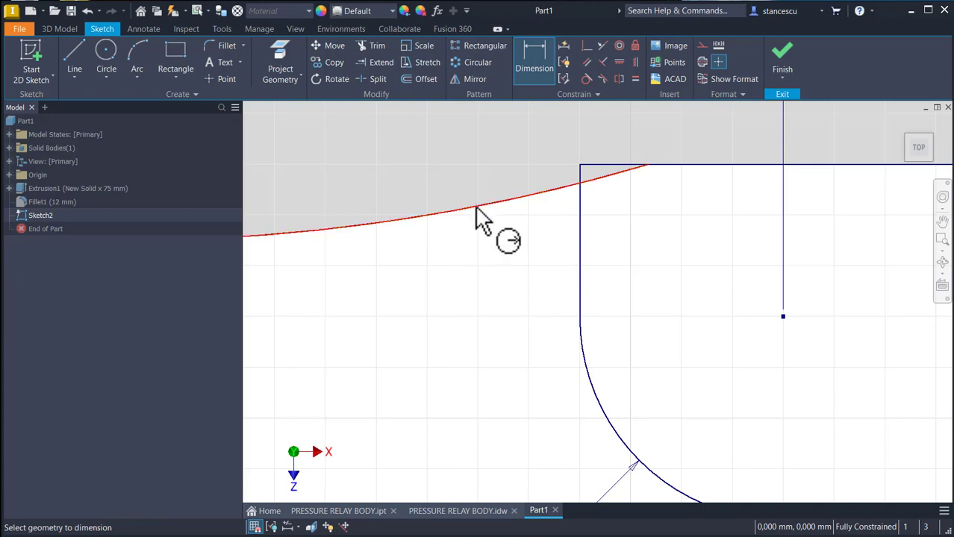
pyautogui.click(284, 61)
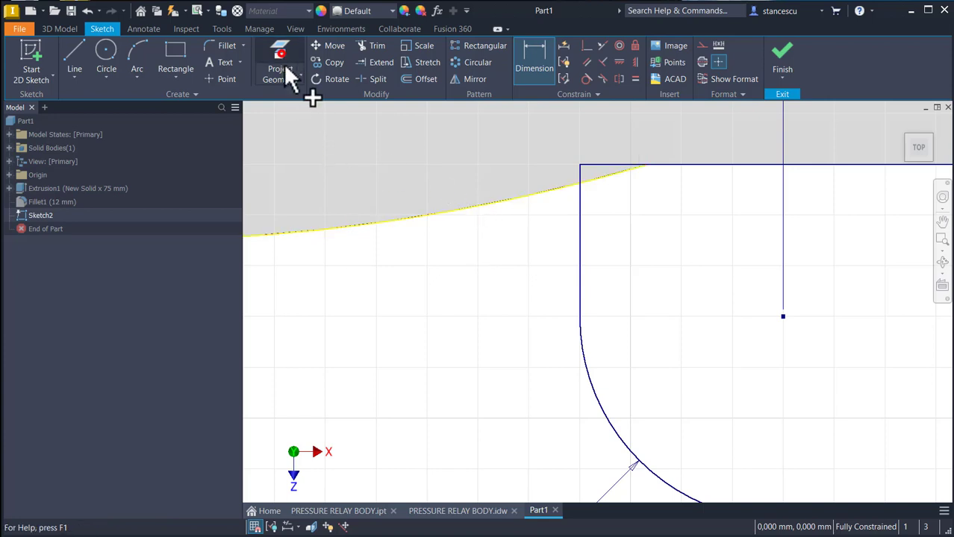
pyautogui.click(462, 207)
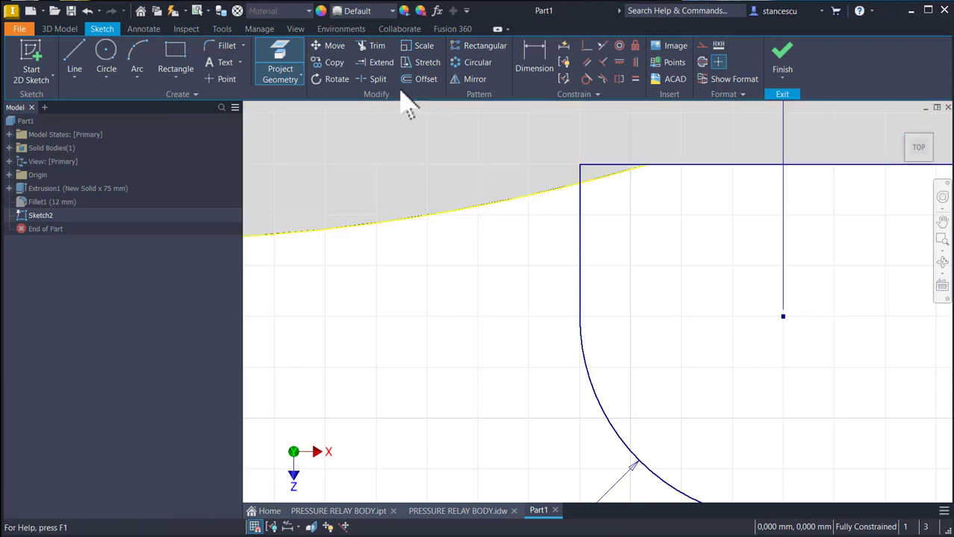
pyautogui.click(375, 82)
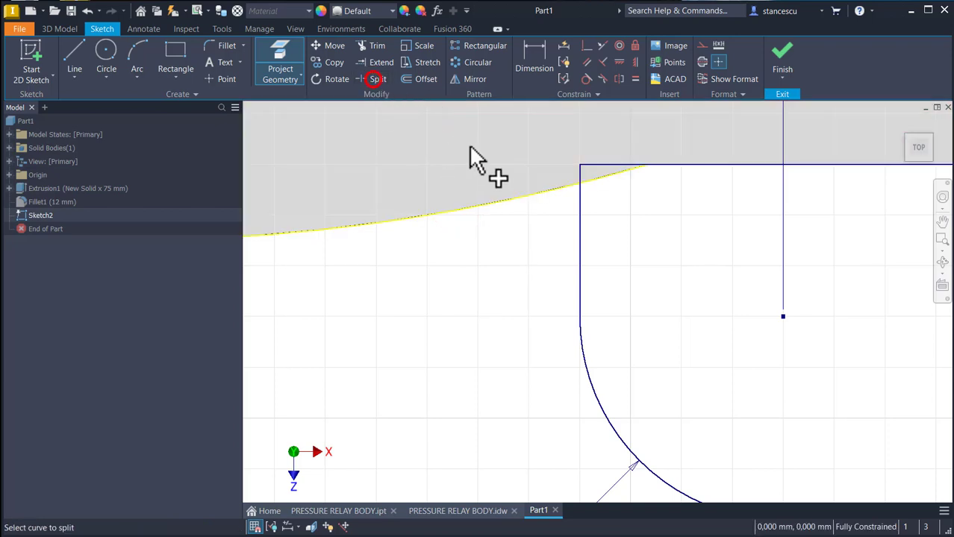
pyautogui.click(581, 182)
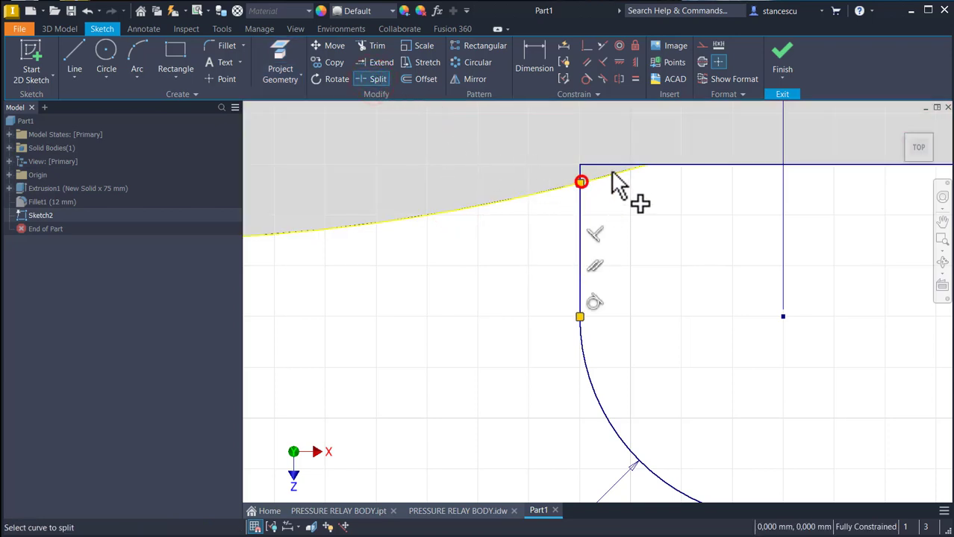
pyautogui.click(650, 165)
pyautogui.press('Escape')
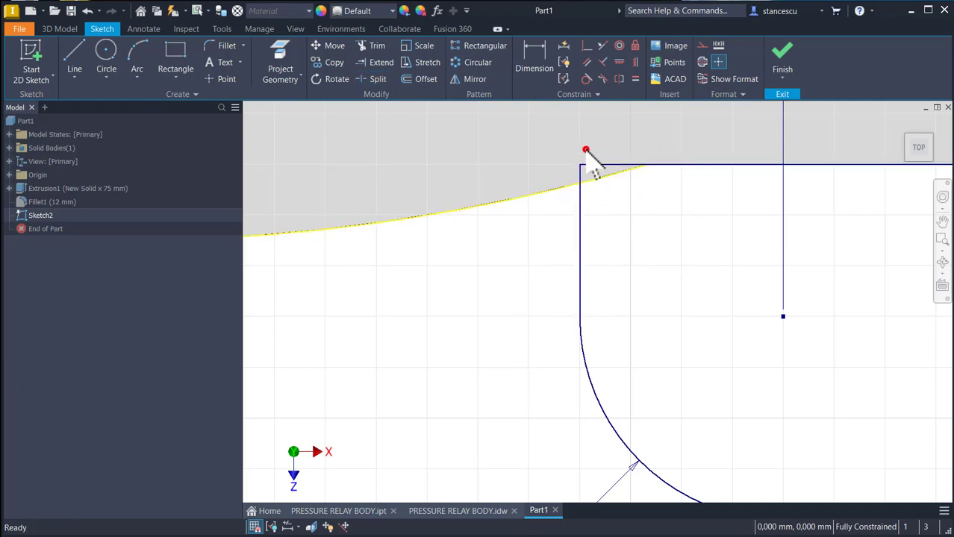
# Convert the two short corner segments of the lug outline lying inside the block to construction lines and finish the sketch
pyautogui.click(569, 168)
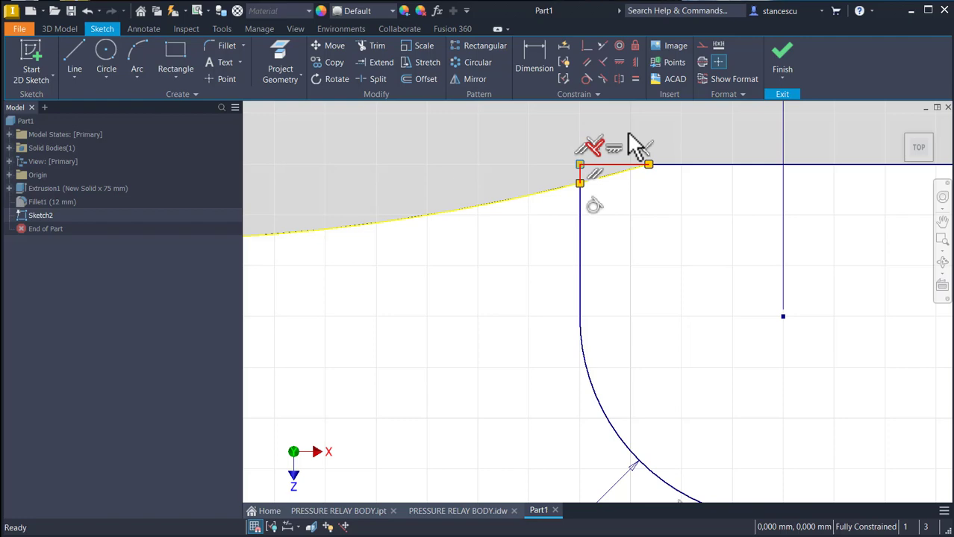
pyautogui.click(703, 47)
pyautogui.click(456, 381)
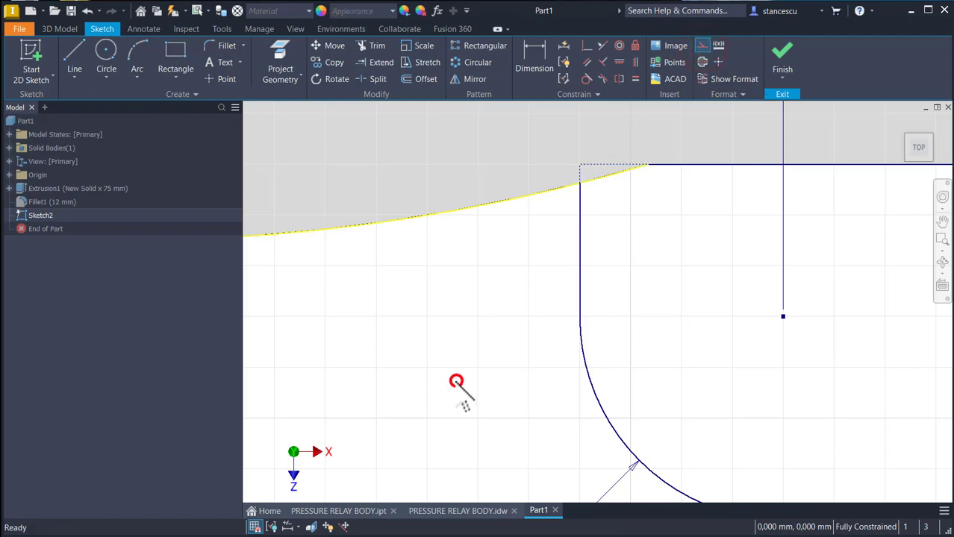
pyautogui.middleClick(446, 302)
pyautogui.middleClick(446, 303)
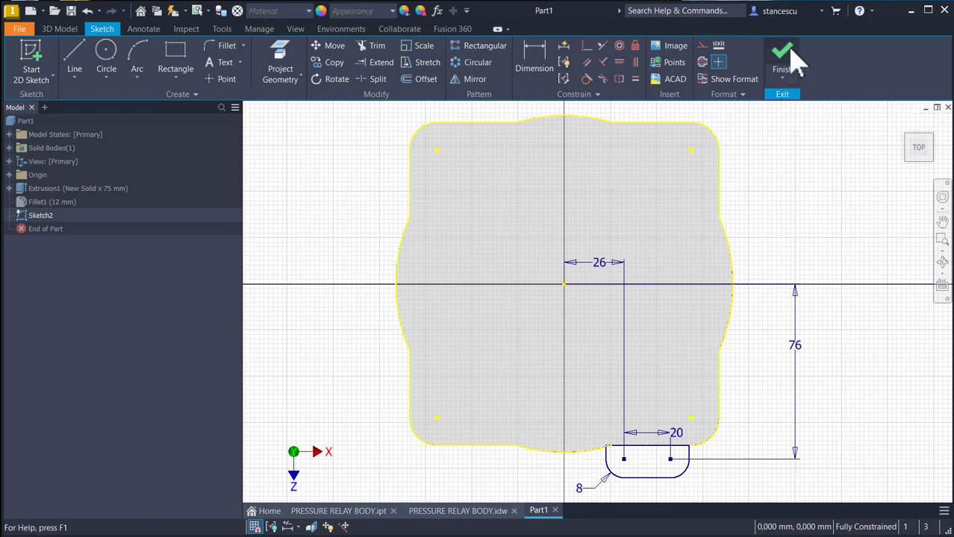
pyautogui.click(787, 71)
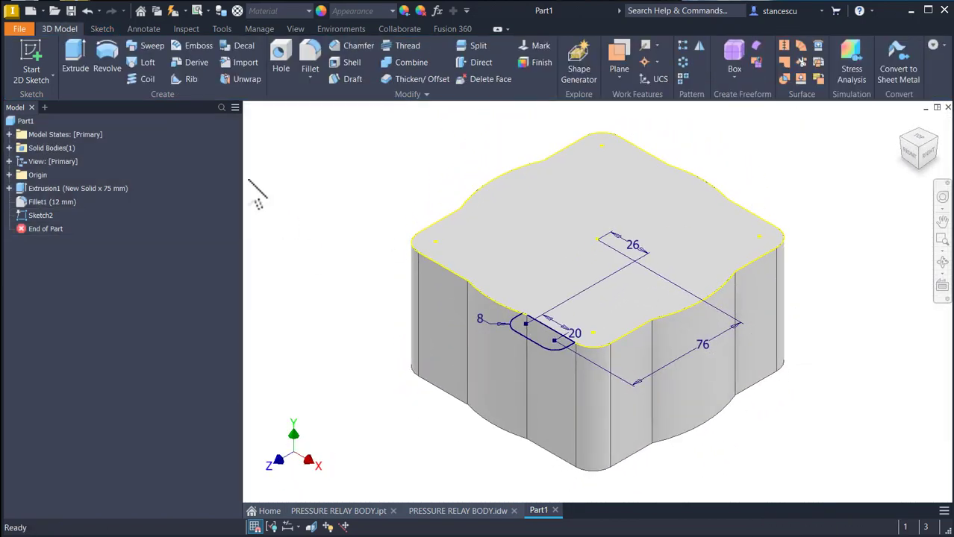
# Extrude the lug profile 48 mm downward from the top face, joined to the block
pyautogui.click(73, 66)
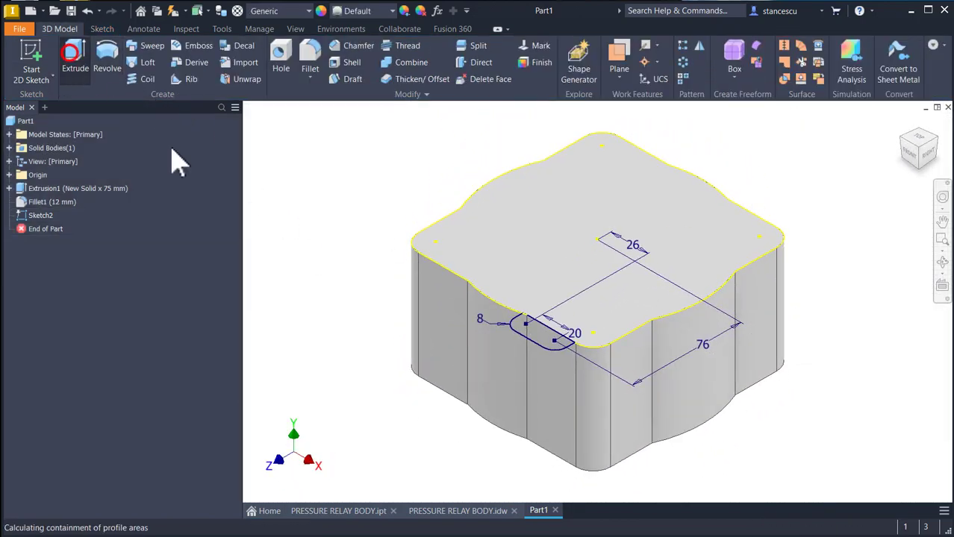
pyautogui.click(536, 339)
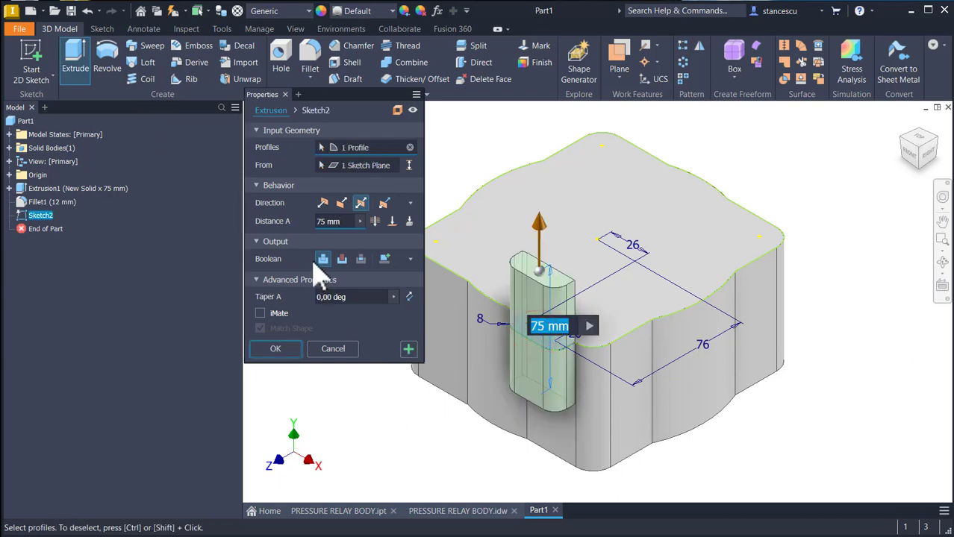
pyautogui.click(341, 203)
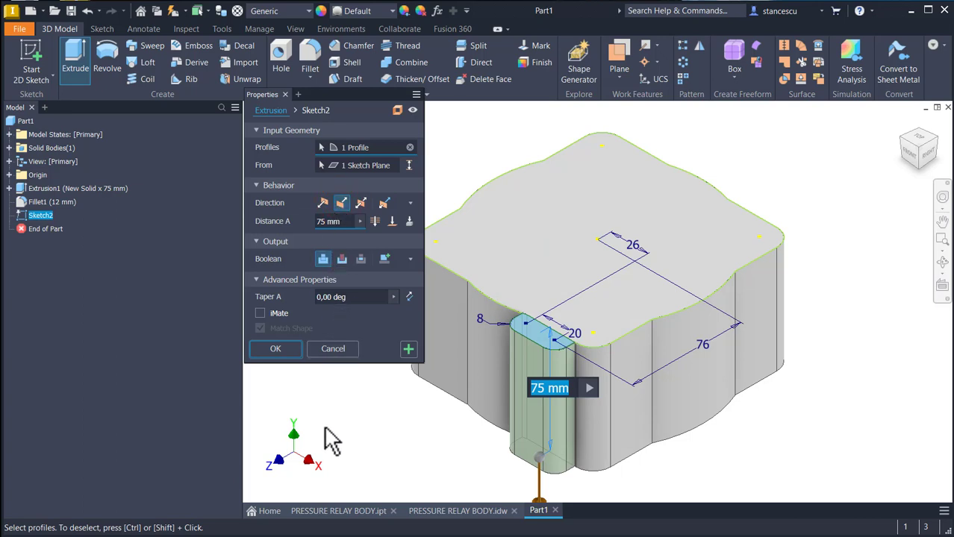
pyautogui.write('48')
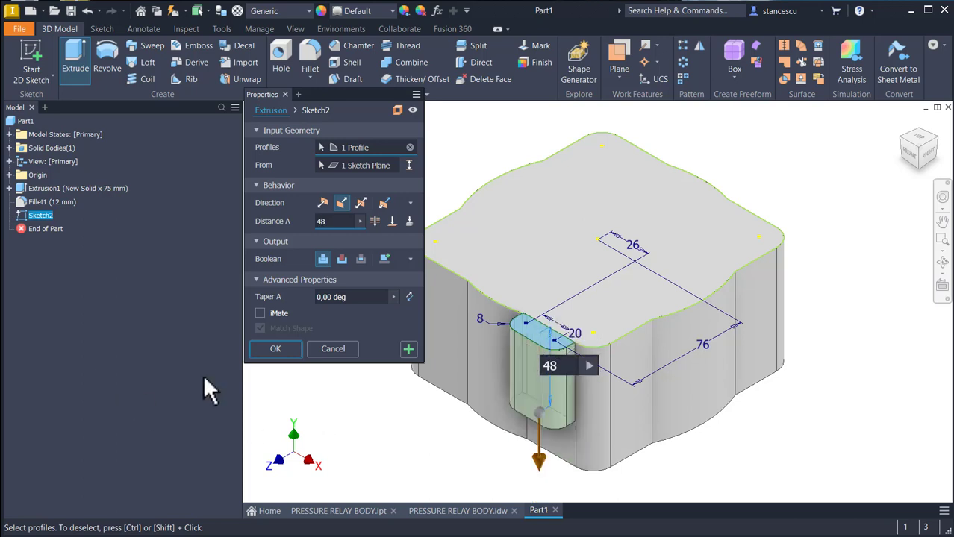
pyautogui.click(274, 349)
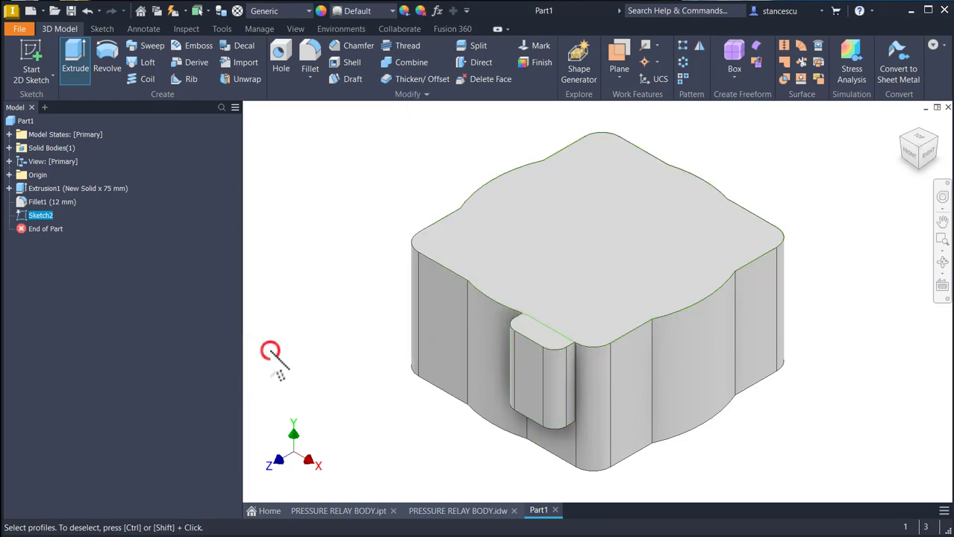
# Check the lug radii in the PRESSURE RELAY BODY drawing and fillet the two vertical edges between lug and block with 6 mm
pyautogui.click(461, 513)
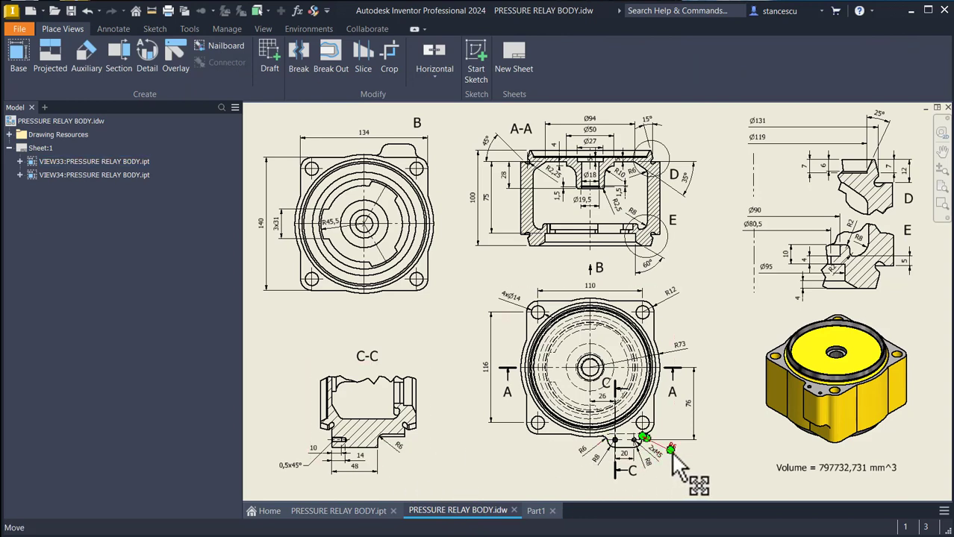
pyautogui.click(536, 511)
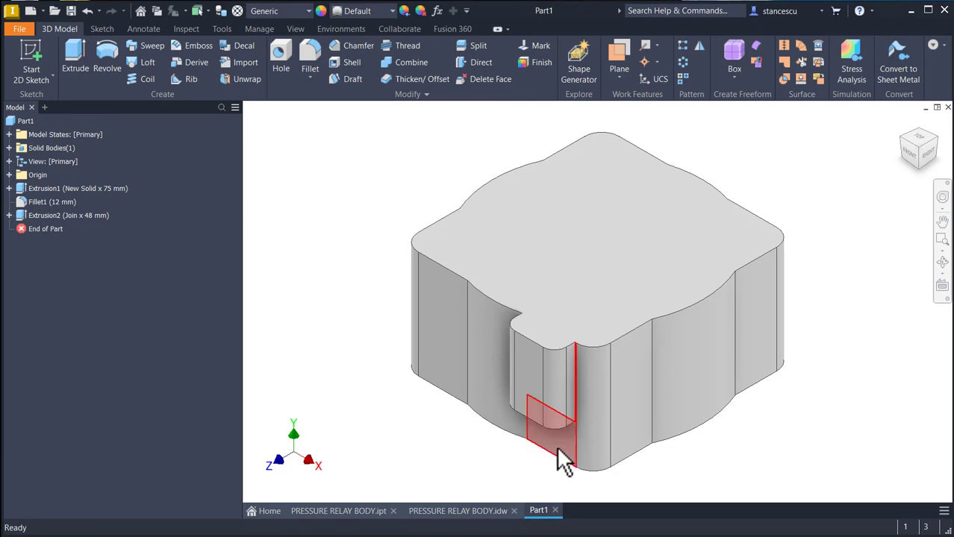
pyautogui.scroll(2, 579, 394)
pyautogui.scroll(5, 581, 385)
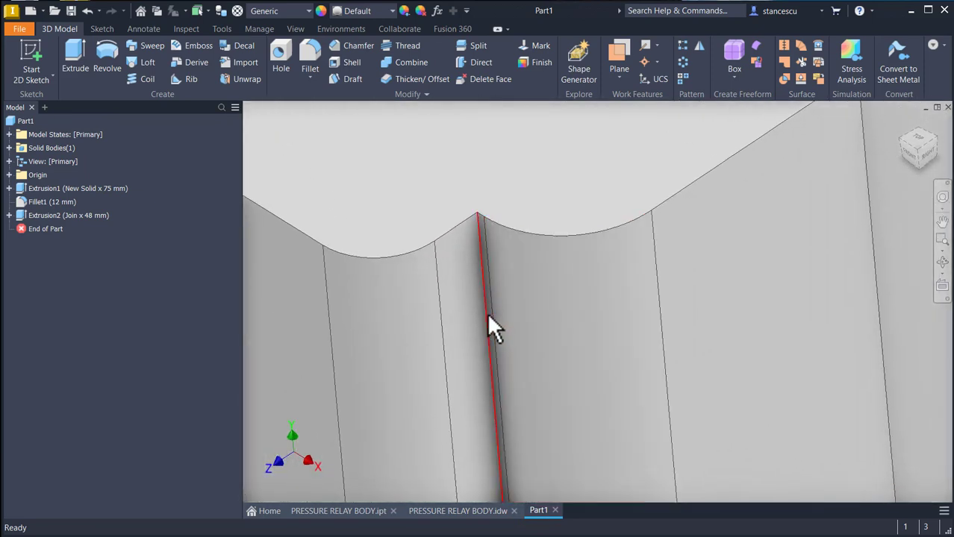
pyautogui.click(488, 314)
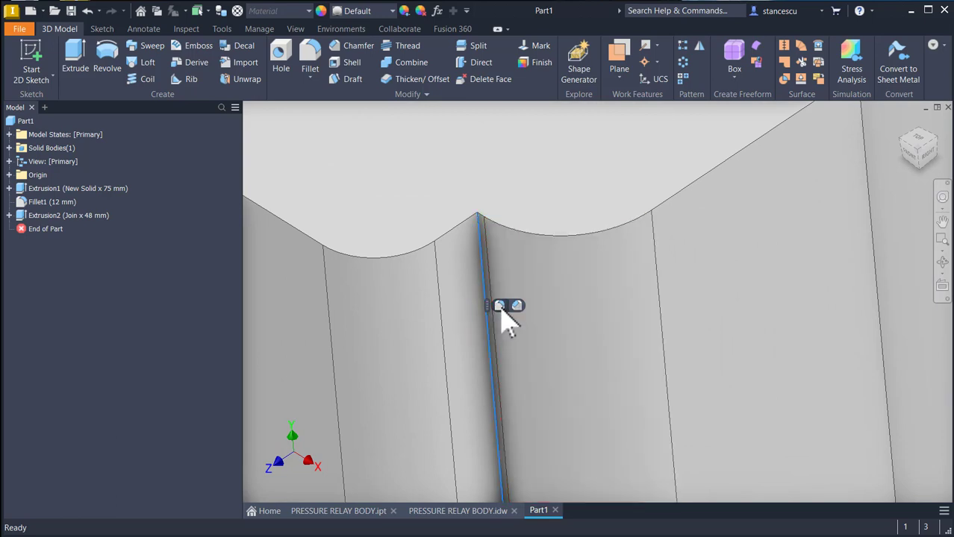
pyautogui.click(500, 306)
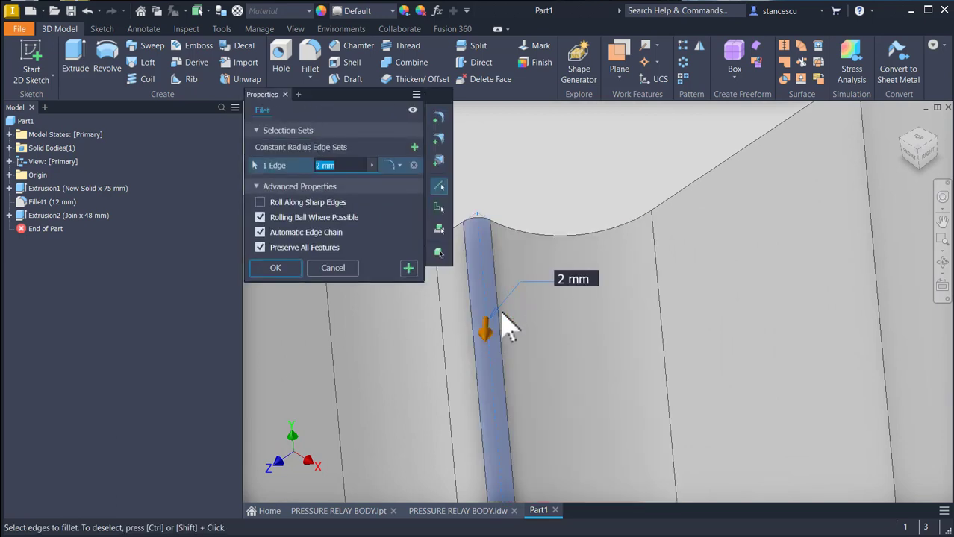
pyautogui.write('6')
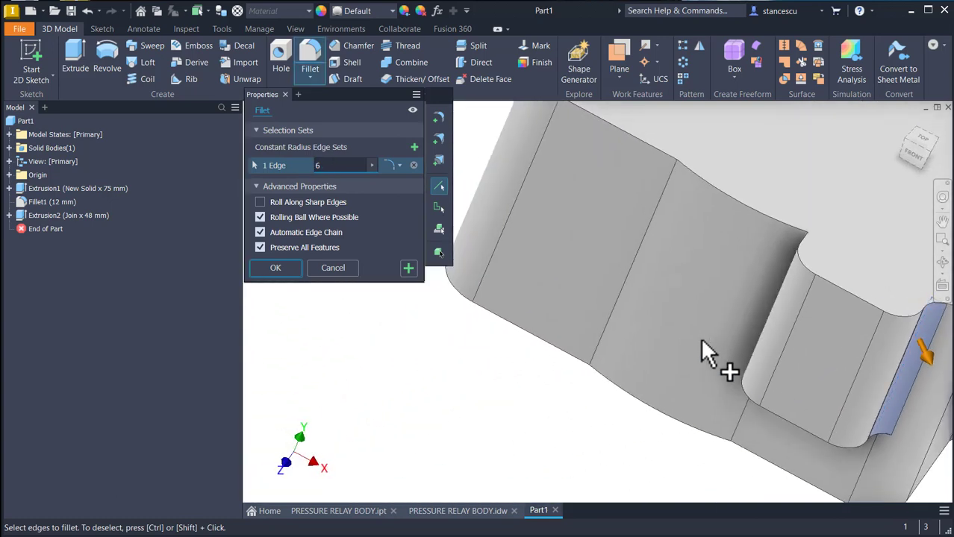
pyautogui.keyDown('shift'); pyautogui.moveTo(708, 355); pyautogui.dragTo(784, 315, button='middle'); pyautogui.keyUp('shift')
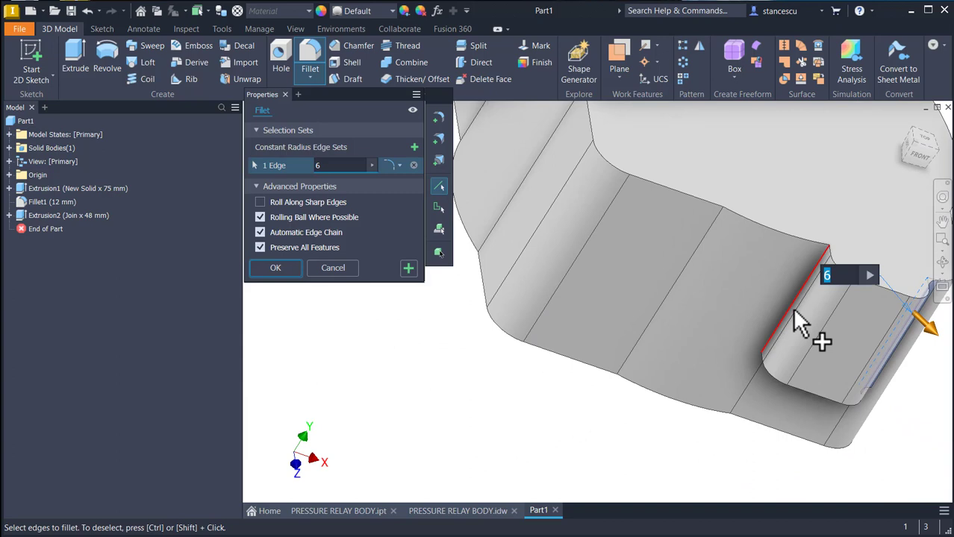
pyautogui.click(792, 307)
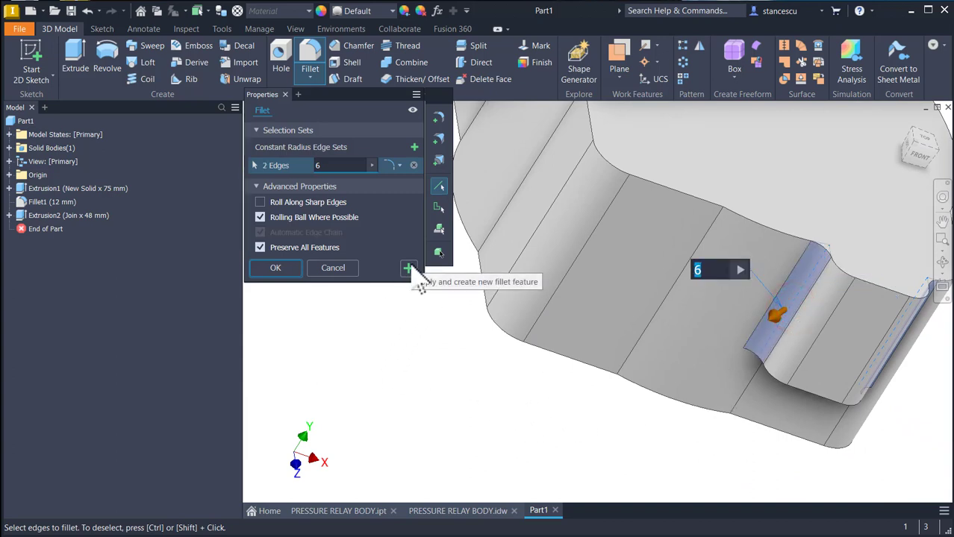
pyautogui.click(409, 269)
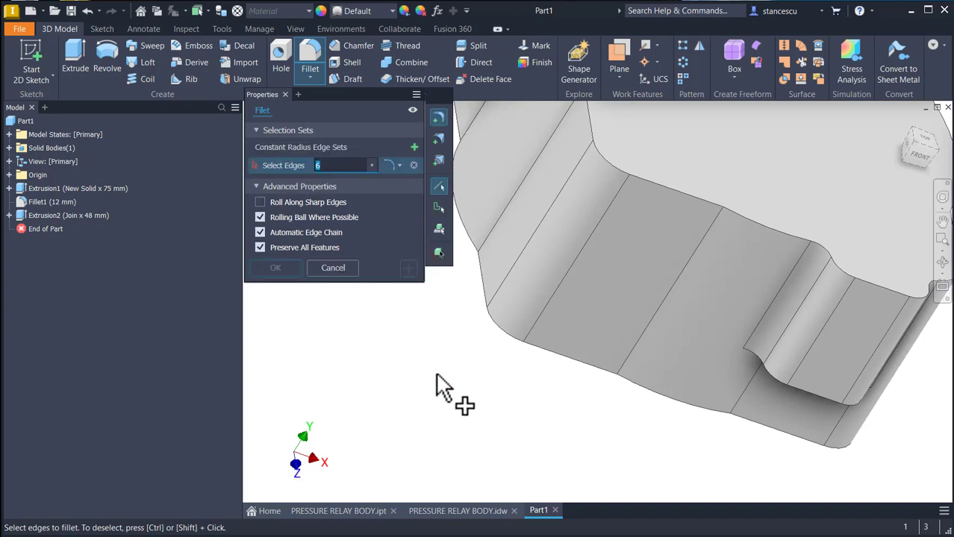
# Fillet the edges where the lug's underside meets the block with a 6 mm radius
pyautogui.keyDown('shift'); pyautogui.moveTo(443, 388); pyautogui.dragTo(835, 388, button='middle'); pyautogui.keyUp('shift')
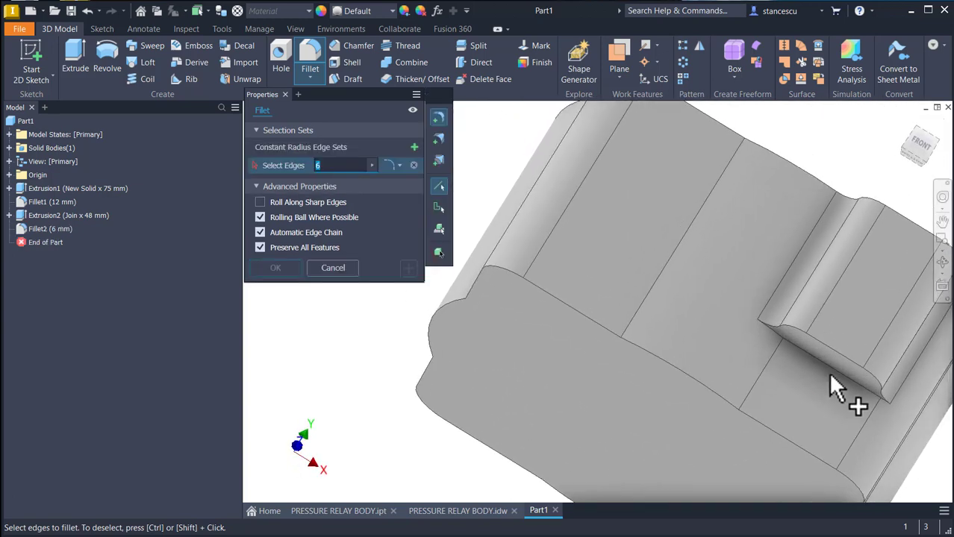
pyautogui.click(836, 369)
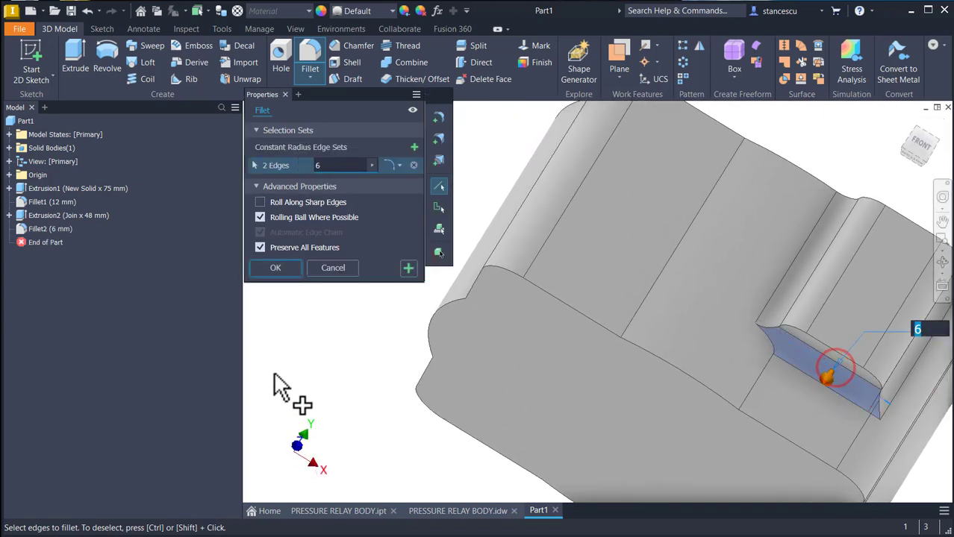
pyautogui.click(291, 268)
pyautogui.press('F6')
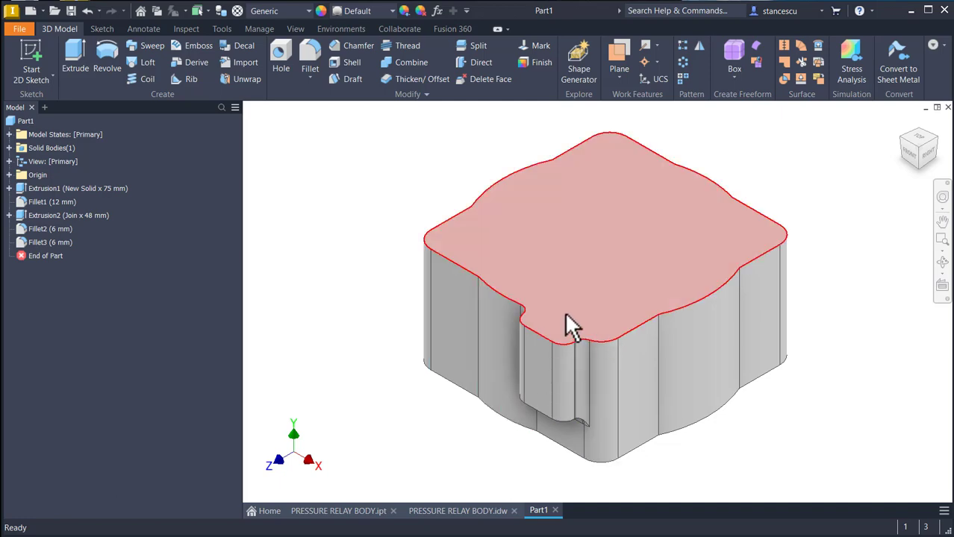
# Examine the threaded hole depths in section C-C and the M5 hole positions on the lug in the PRESSURE RELAY BODY drawing
pyautogui.click(440, 512)
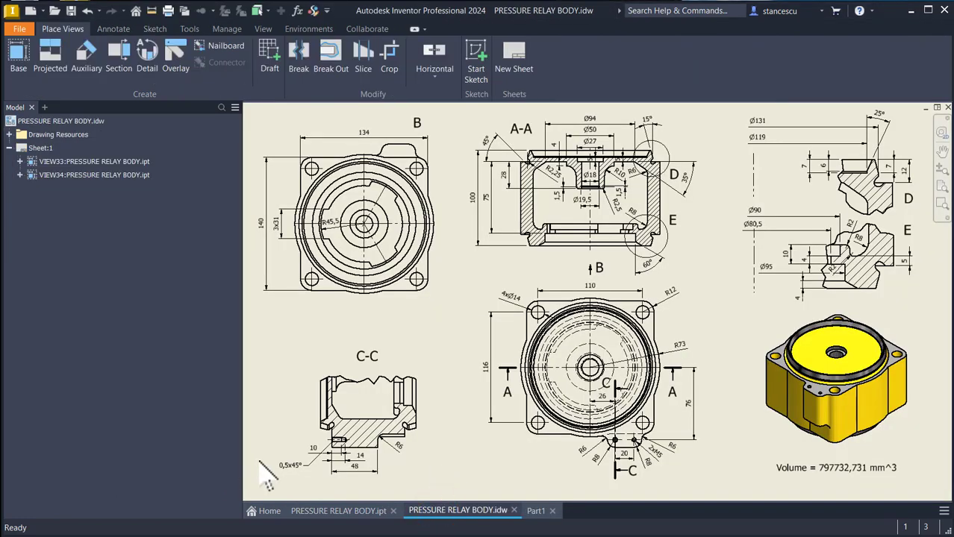
pyautogui.scroll(3, 260, 462)
pyautogui.moveTo(431, 424); pyautogui.dragTo(458, 276, button='middle')
pyautogui.scroll(3, 440, 312)
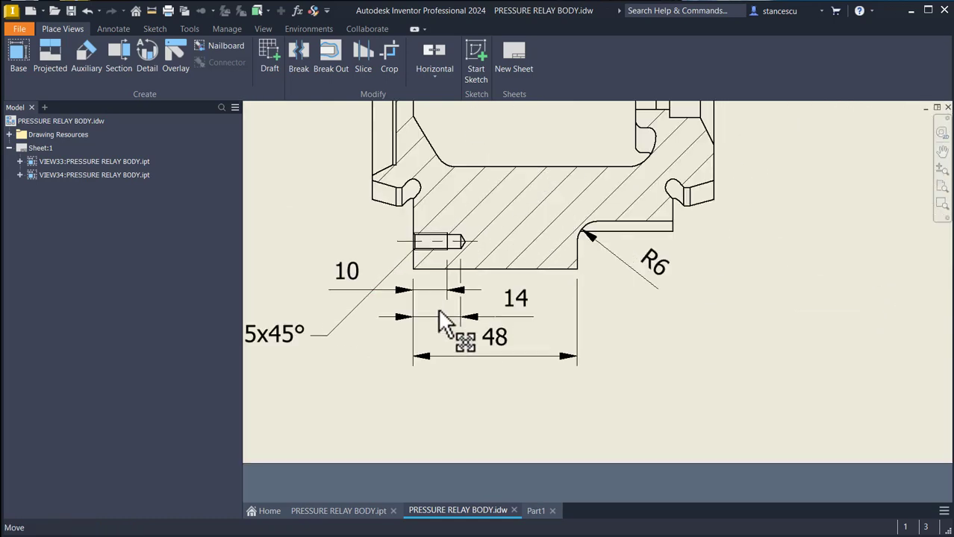
pyautogui.moveTo(375, 365)
pyautogui.mouseDown(button='middle')
pyautogui.moveTo(407, 389)
pyautogui.moveTo(482, 386)
pyautogui.mouseUp(button='middle')
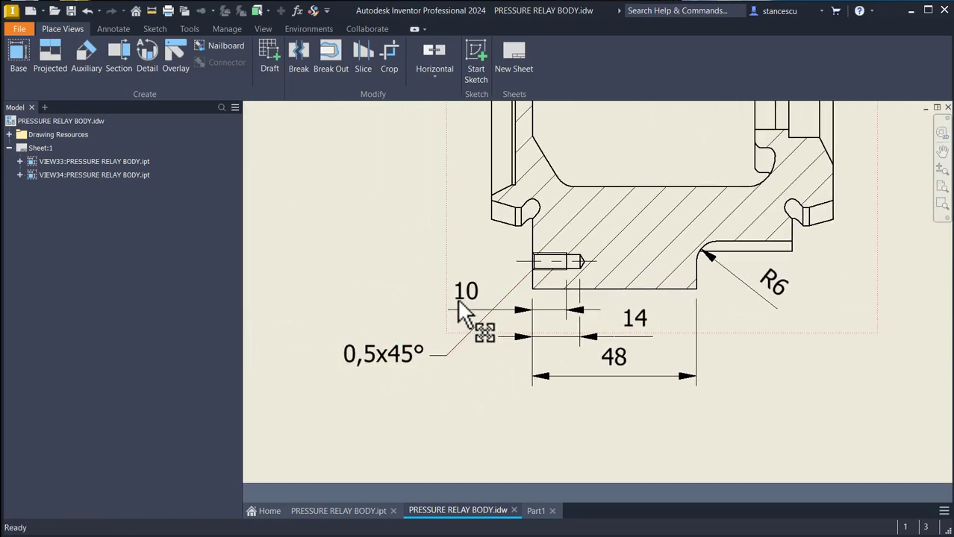
pyautogui.click(562, 268)
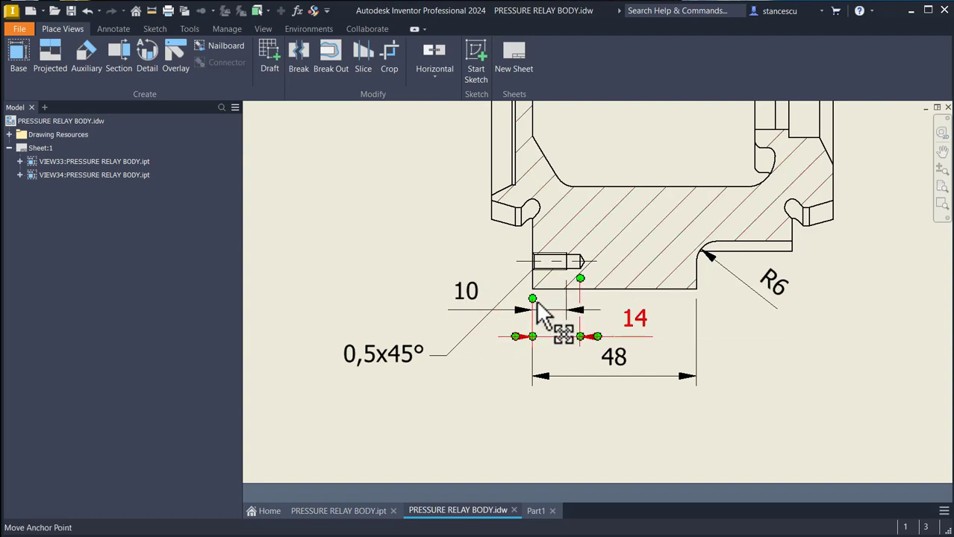
pyautogui.click(515, 317)
pyautogui.click(512, 313)
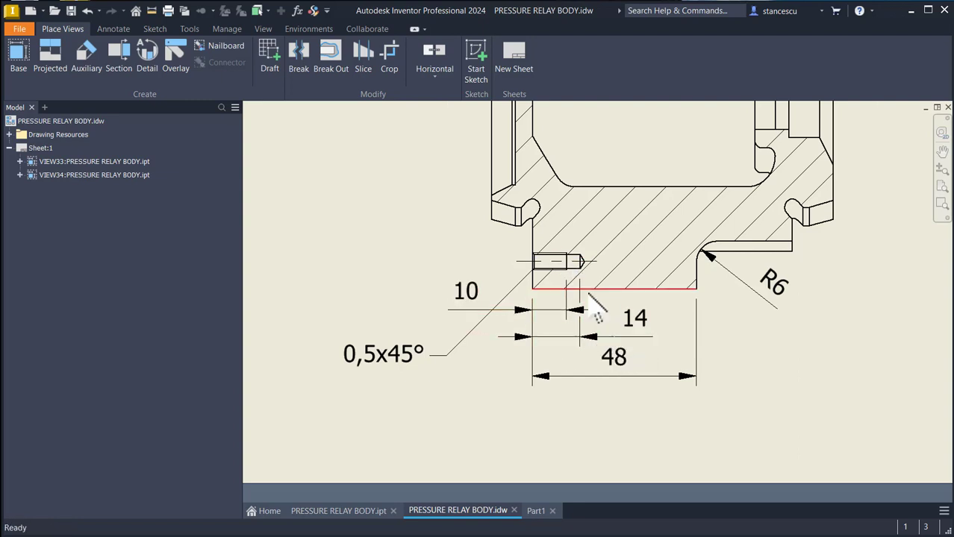
pyautogui.scroll(-3, 590, 293)
pyautogui.moveTo(870, 292); pyautogui.dragTo(531, 310, button='middle')
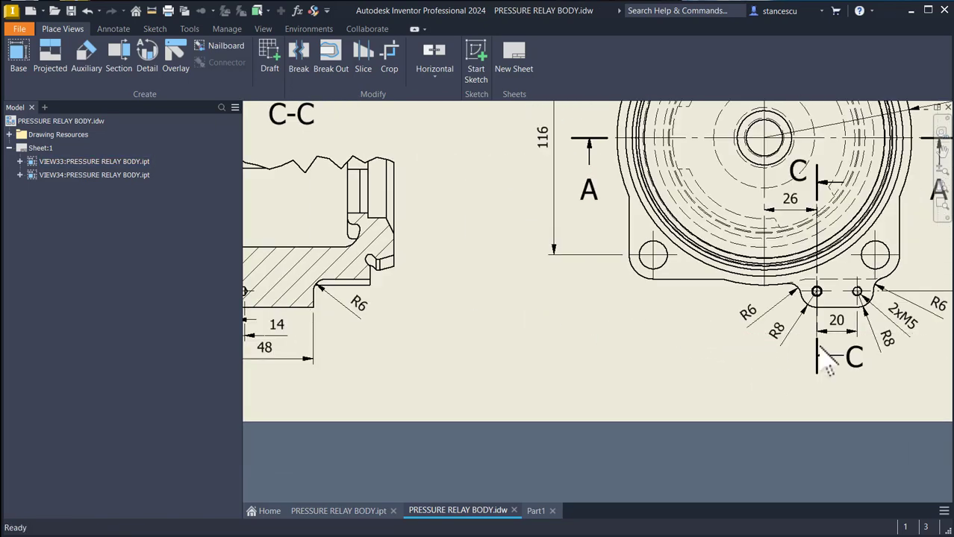
pyautogui.moveTo(827, 352); pyautogui.dragTo(768, 335, button='middle')
pyautogui.moveTo(821, 321); pyautogui.dragTo(824, 322)
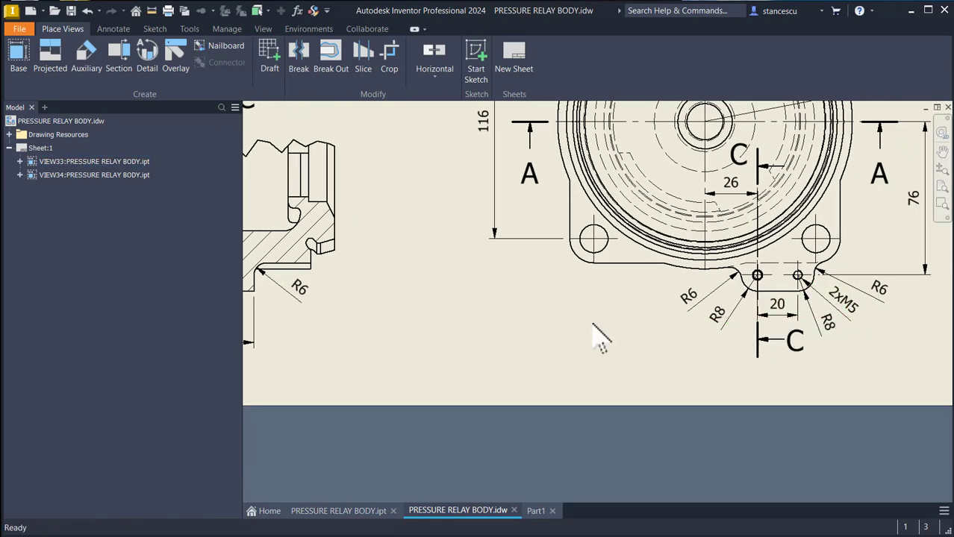
pyautogui.middleClick(589, 310)
pyautogui.middleClick(588, 310)
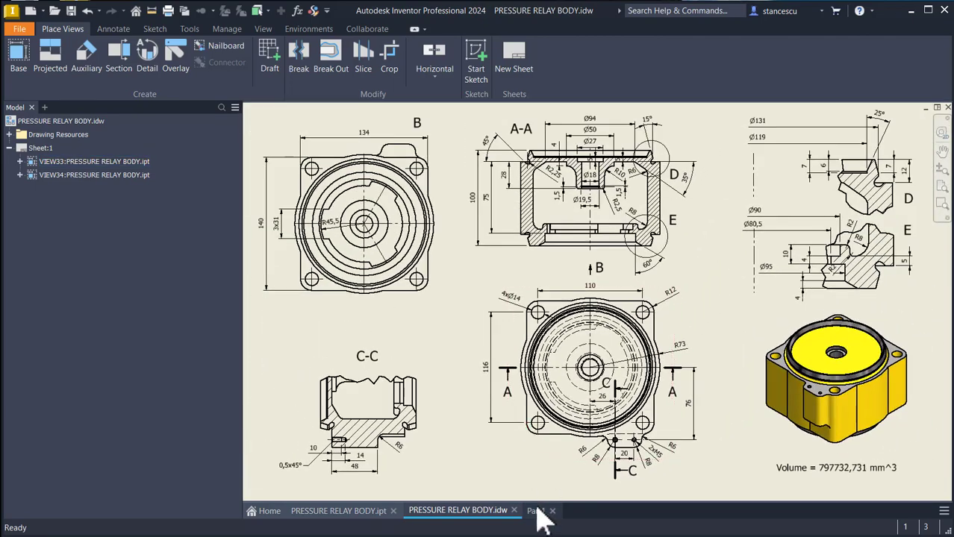
# In Part1, create a sketch on the block's top face with its projected outline and arc centres, and finish it
pyautogui.click(538, 511)
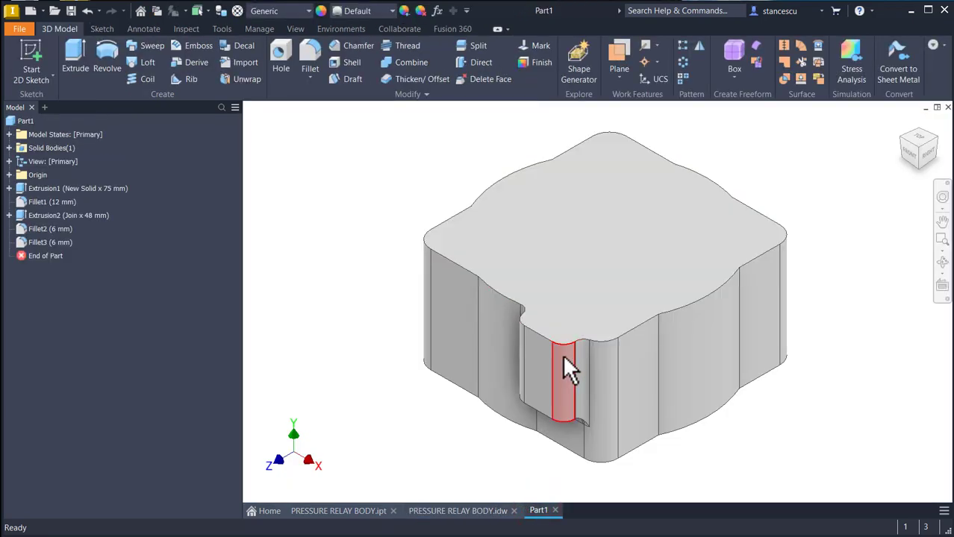
pyautogui.click(582, 328)
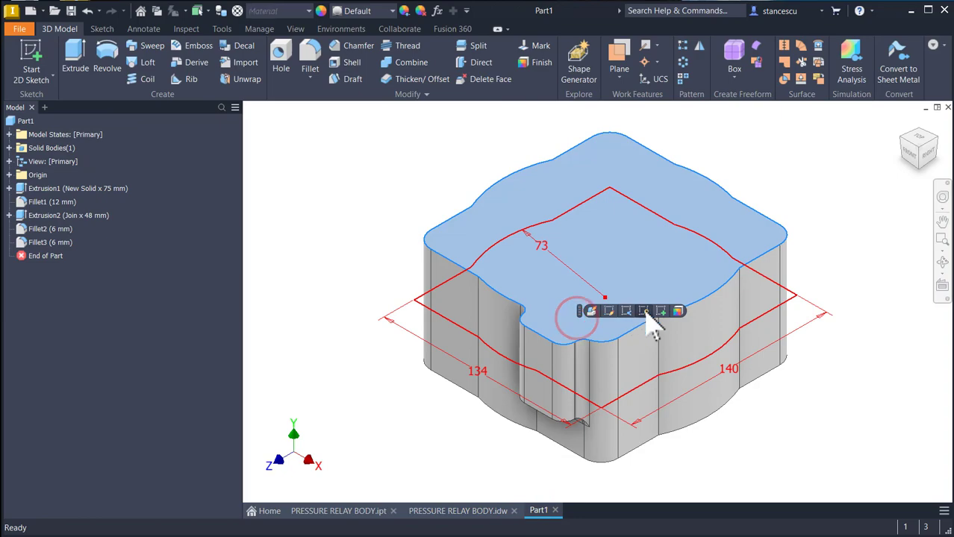
pyautogui.click(662, 311)
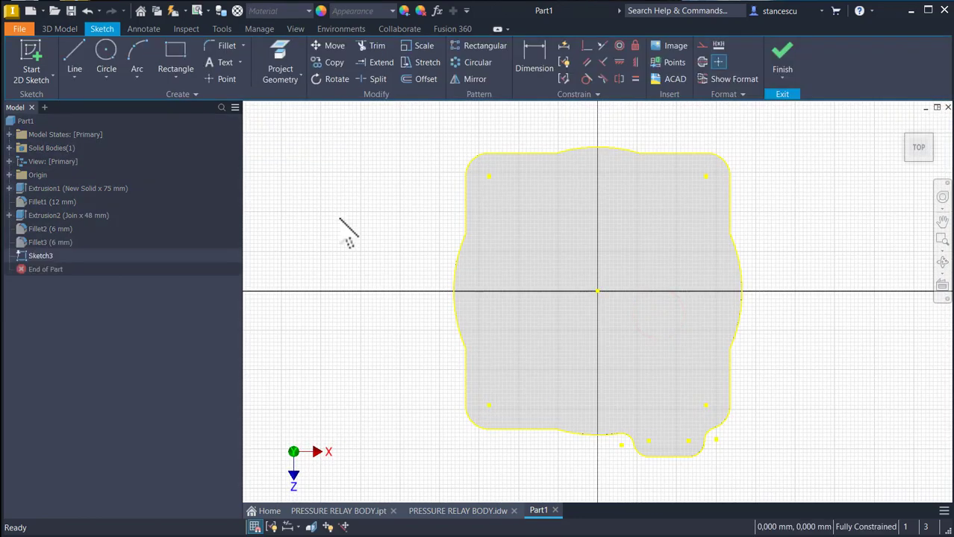
pyautogui.click(782, 60)
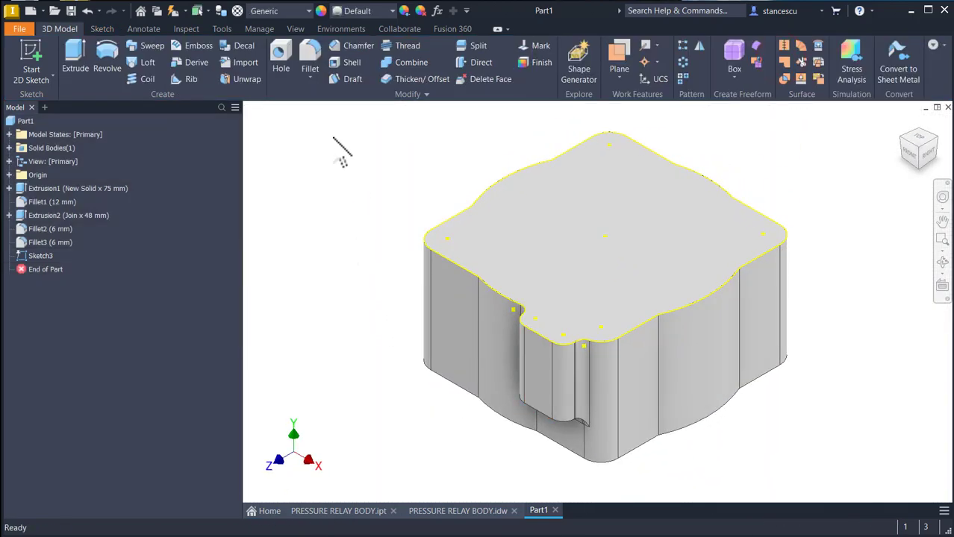
# Place two M5x0.8 tapped holes at the lug's arc centre points, 10 mm thread depth and 14 mm hole depth
pyautogui.click(282, 54)
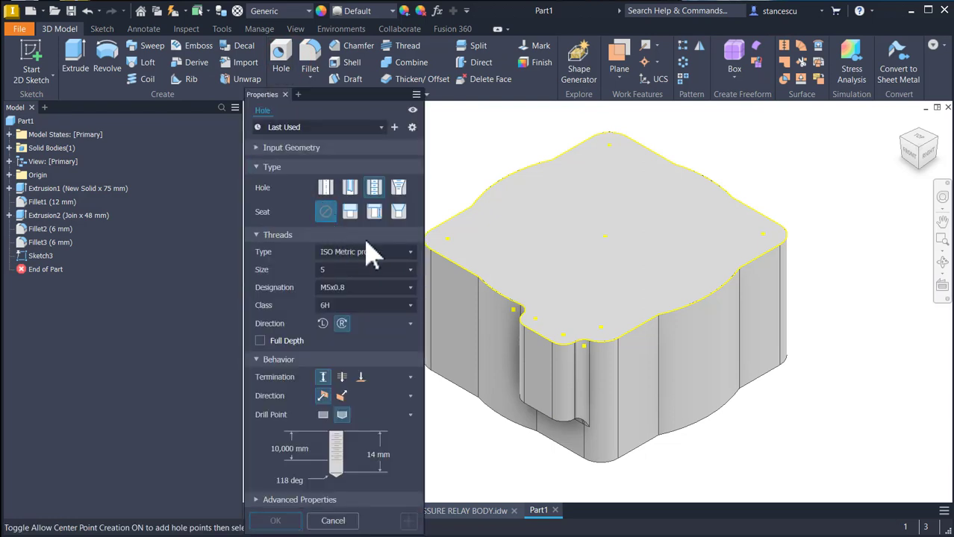
pyautogui.click(535, 323)
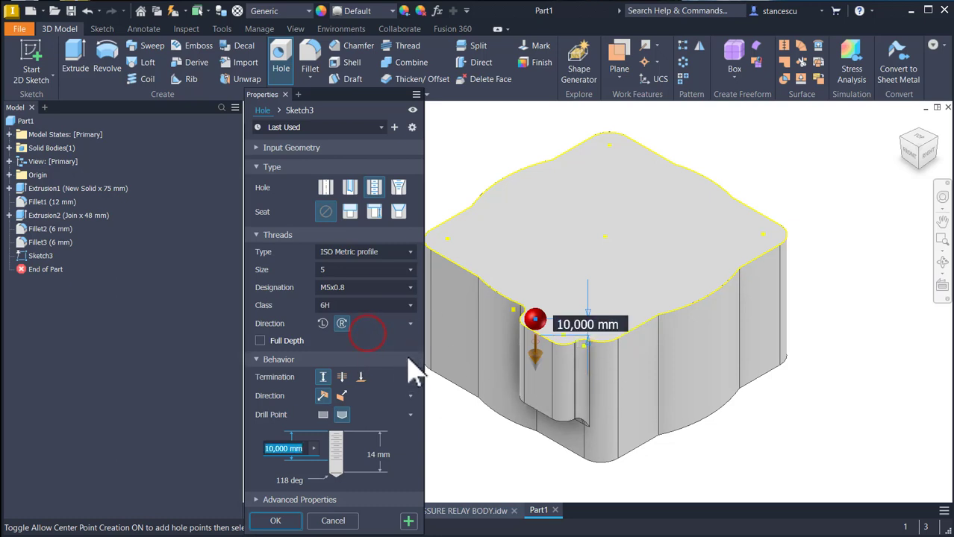
pyautogui.scroll(5, 583, 361)
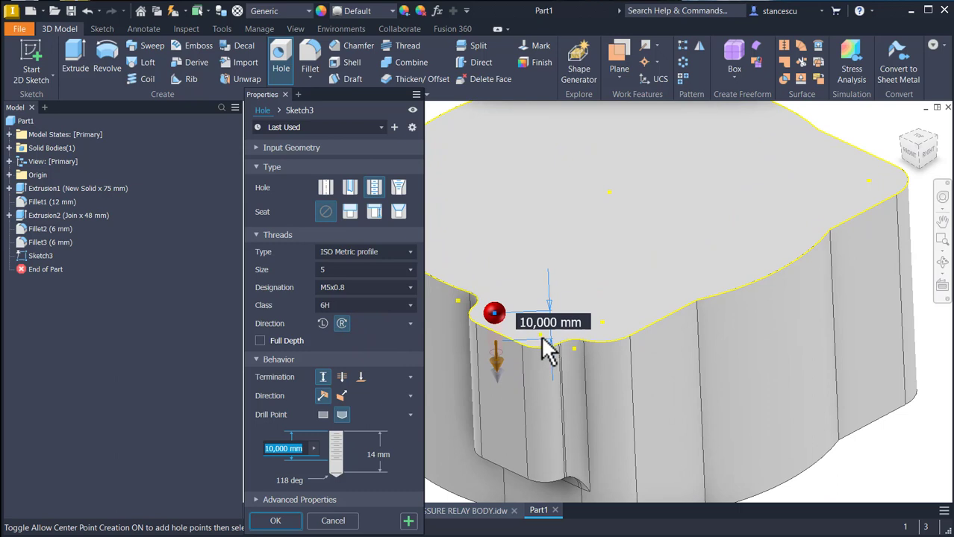
pyautogui.scroll(3, 549, 349)
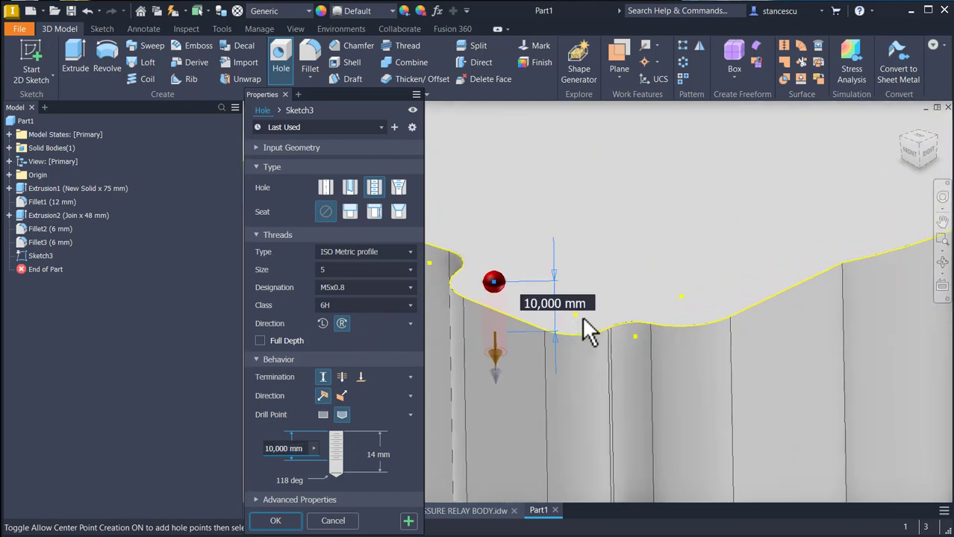
pyautogui.keyDown('shift'); pyautogui.moveTo(575, 322); pyautogui.dragTo(575, 316); pyautogui.keyUp('shift')
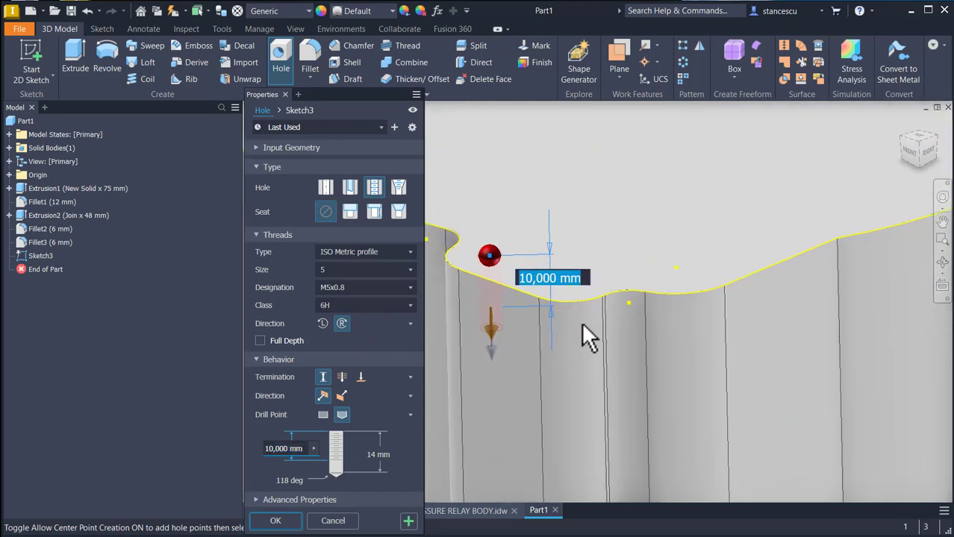
pyautogui.keyDown('shift'); pyautogui.moveTo(582, 322); pyautogui.dragTo(575, 344, button='middle'); pyautogui.keyUp('shift')
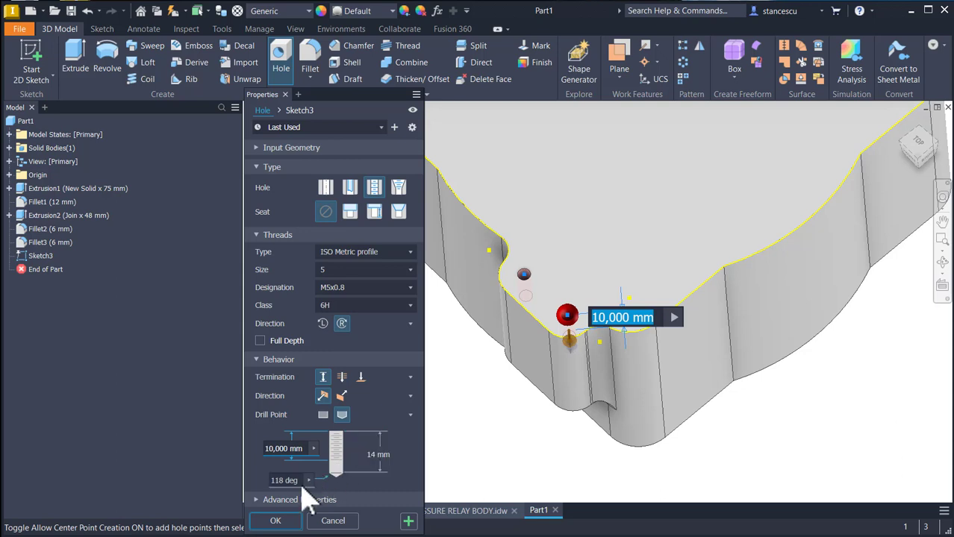
pyautogui.click(277, 521)
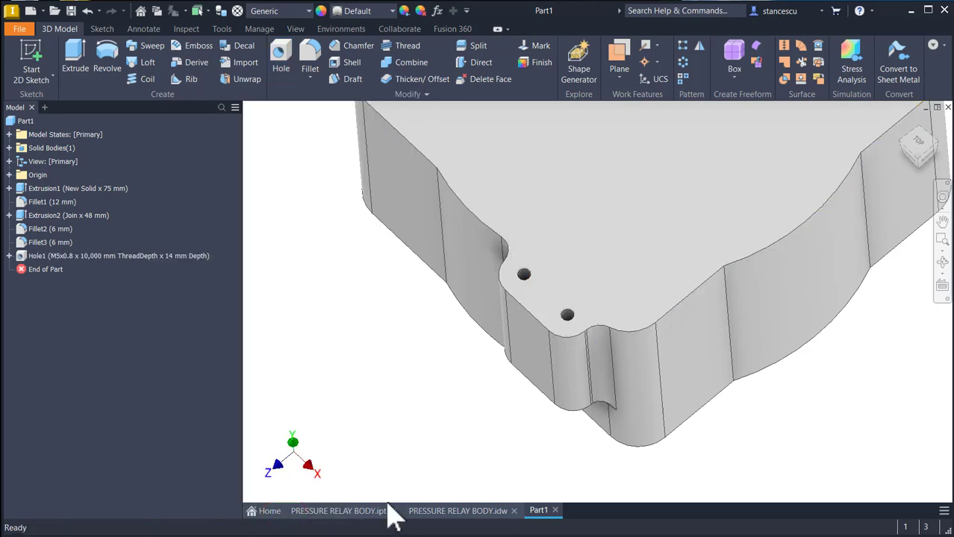
# Check the hole chamfer in section C-C of the drawing and chamfer both threaded hole edges on the lug by 0,5 mm
pyautogui.click(435, 515)
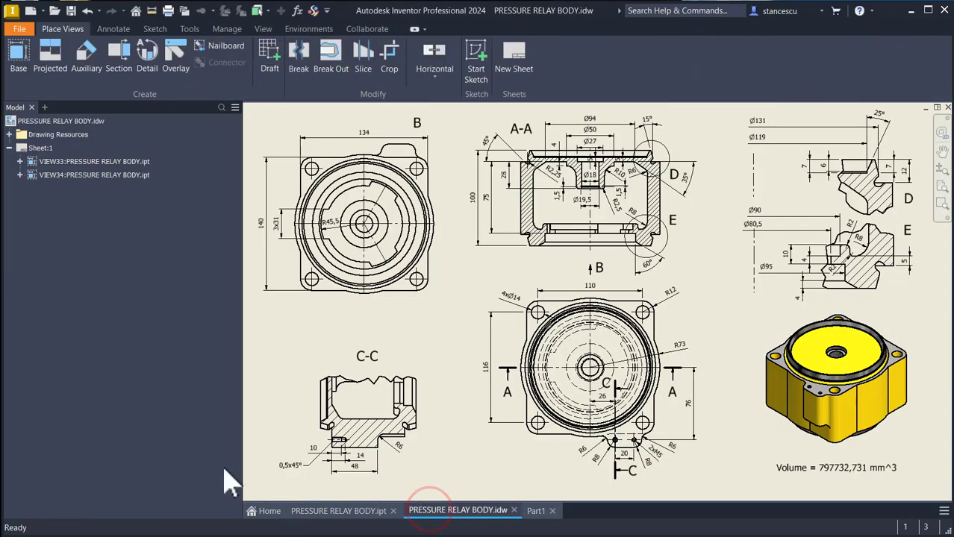
pyautogui.scroll(3, 296, 464)
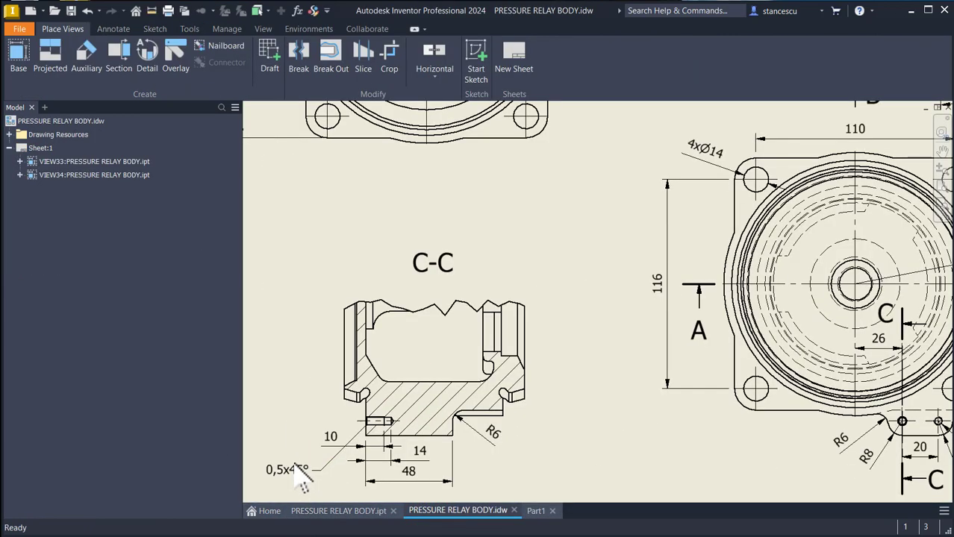
pyautogui.click(536, 511)
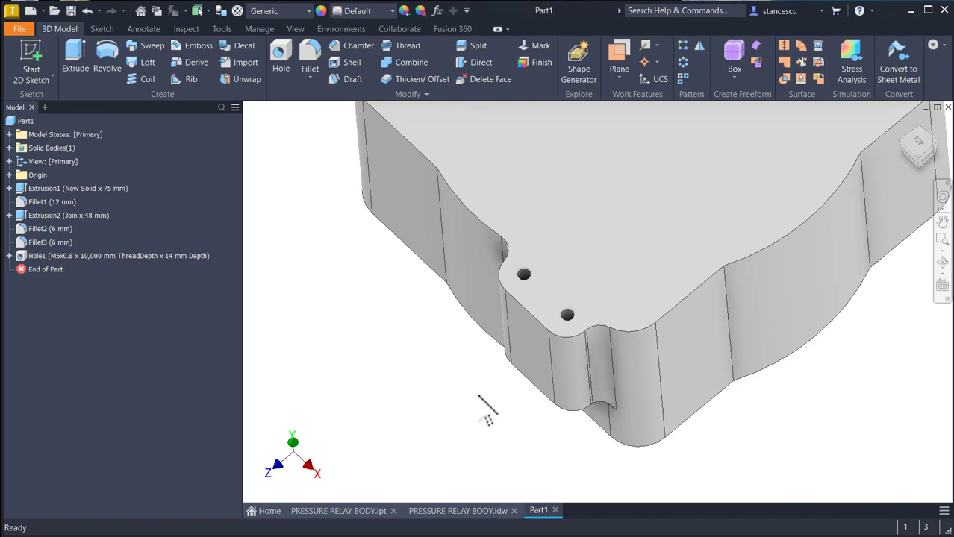
pyautogui.scroll(3, 537, 291)
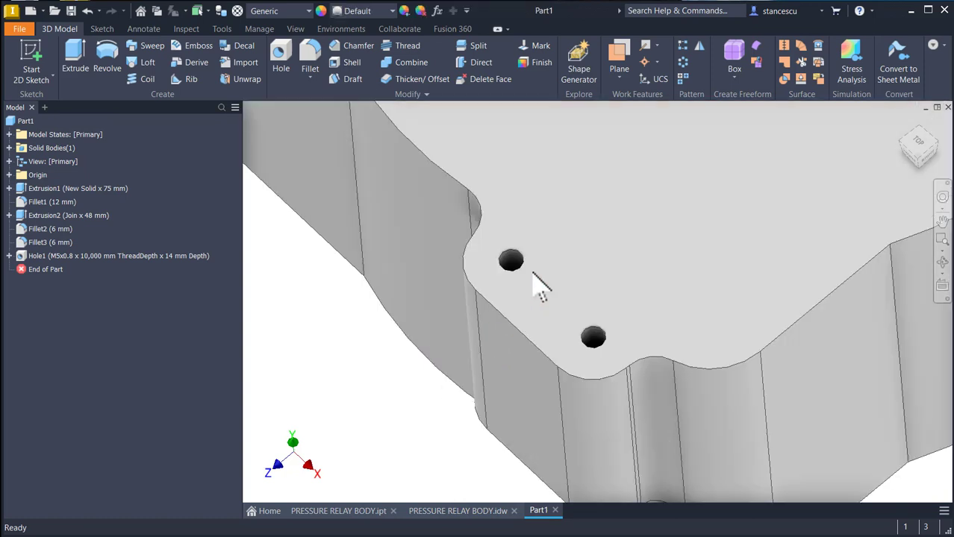
pyautogui.click(516, 269)
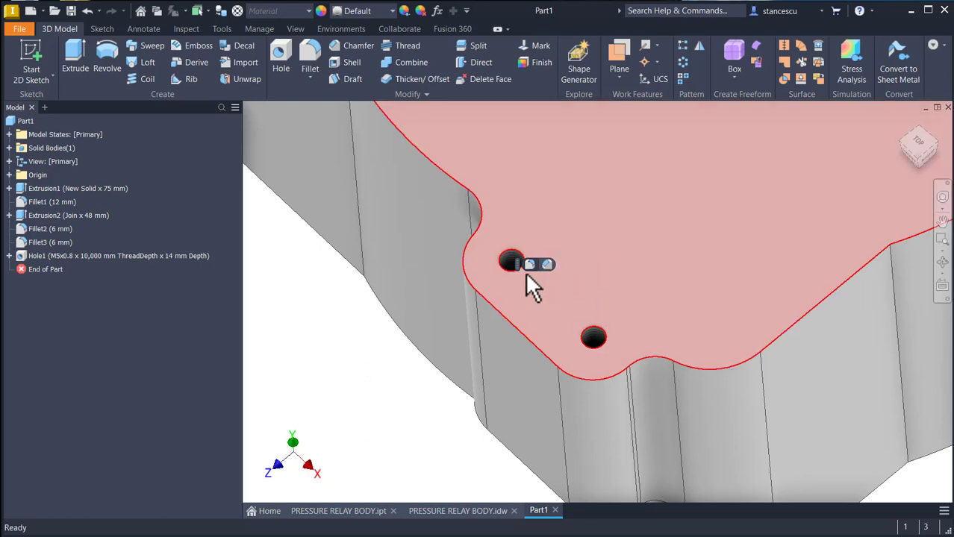
pyautogui.hotkey('ctrl', 'shift', 'k')
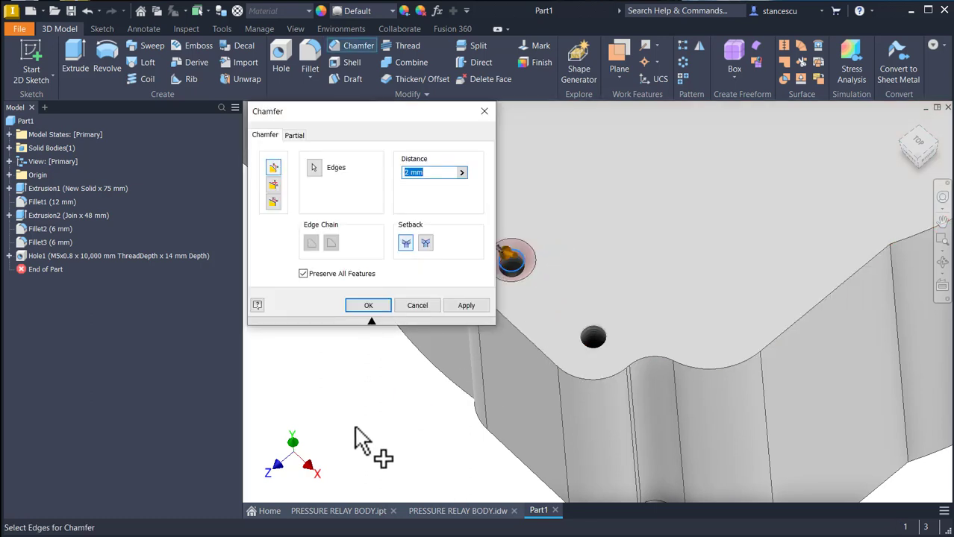
pyautogui.write('0,5')
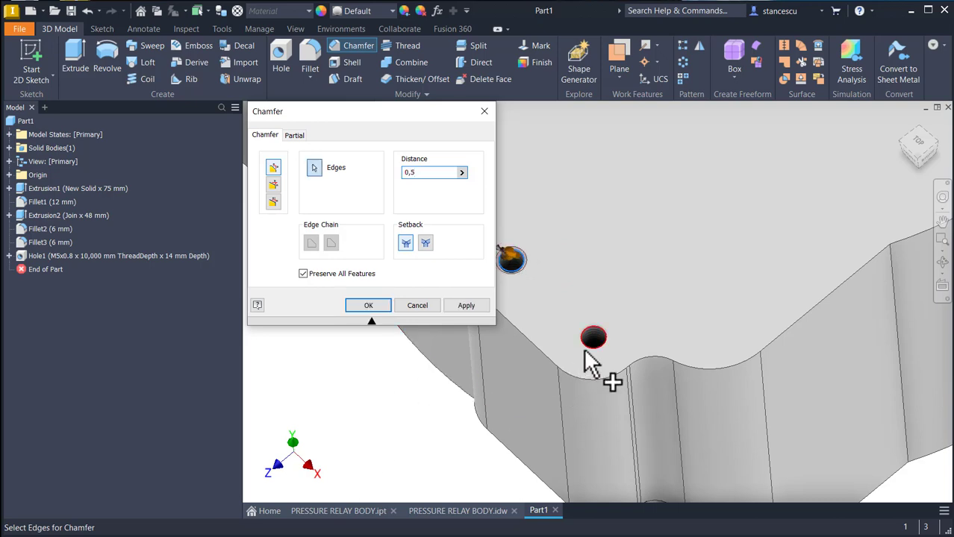
pyautogui.click(586, 348)
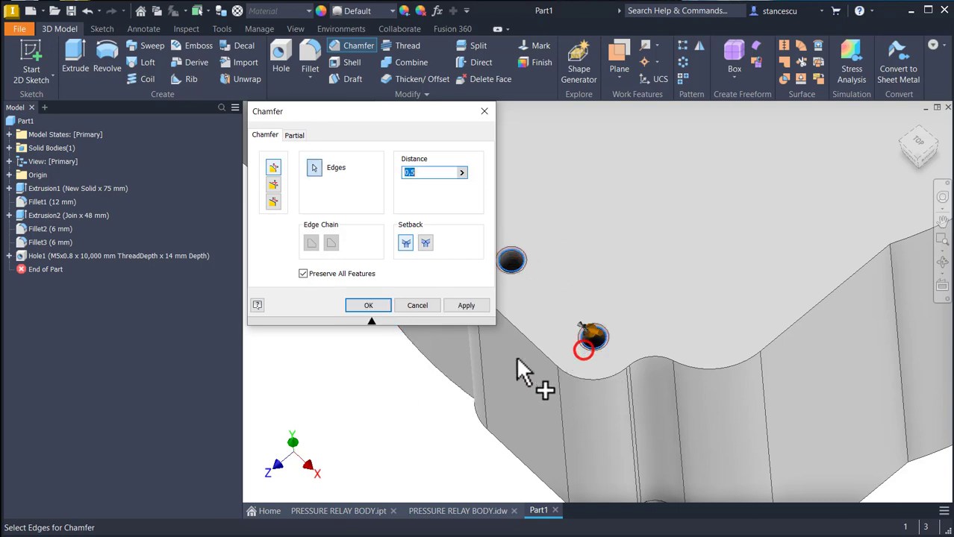
pyautogui.click(379, 307)
pyautogui.scroll(-2, 360, 372)
pyautogui.scroll(-3, 364, 381)
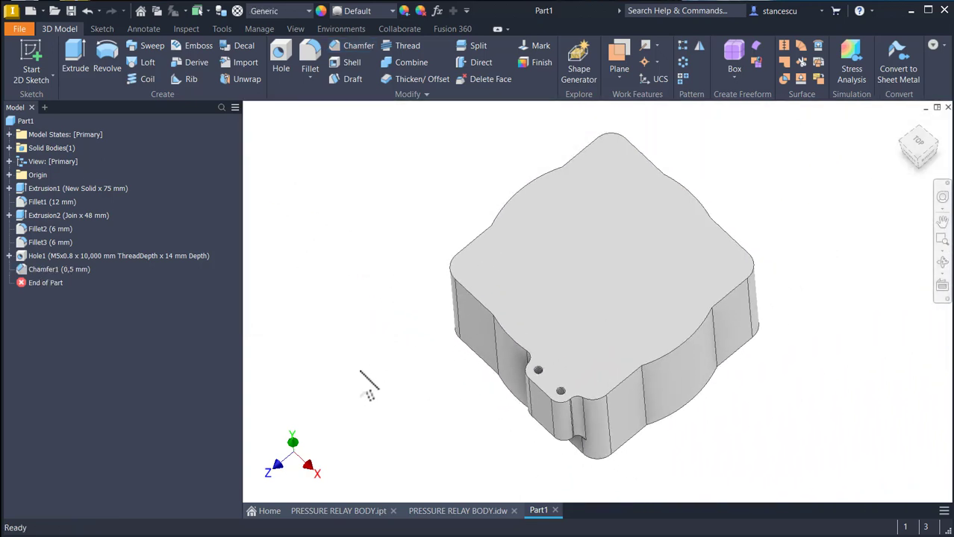
pyautogui.press('F6')
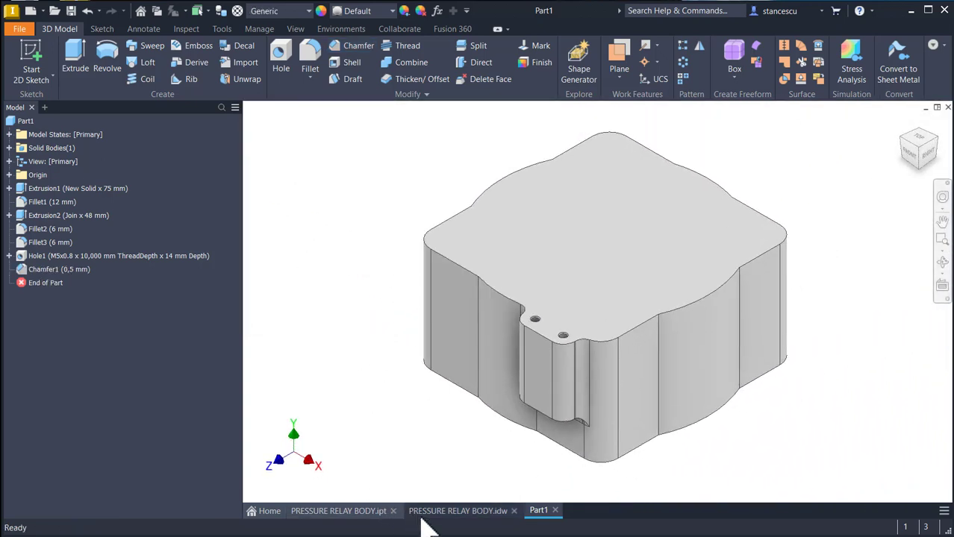
# Check the diameter and spacing of the four corner holes in the PRESSURE RELAY BODY drawing and return to Part1
pyautogui.click(429, 515)
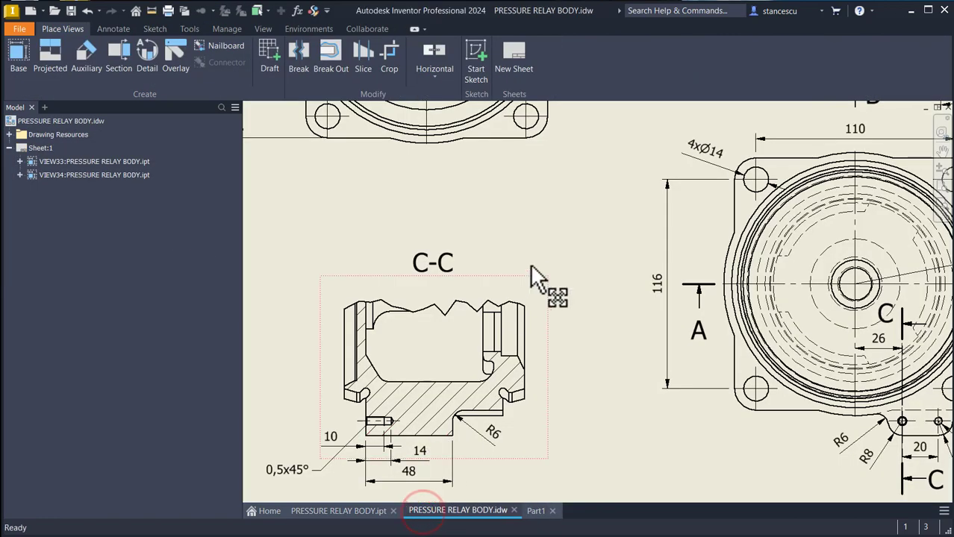
pyautogui.moveTo(583, 377)
pyautogui.mouseDown(button='middle')
pyautogui.moveTo(379, 379)
pyautogui.moveTo(334, 358)
pyautogui.mouseUp(button='middle')
pyautogui.moveTo(514, 168); pyautogui.dragTo(473, 149)
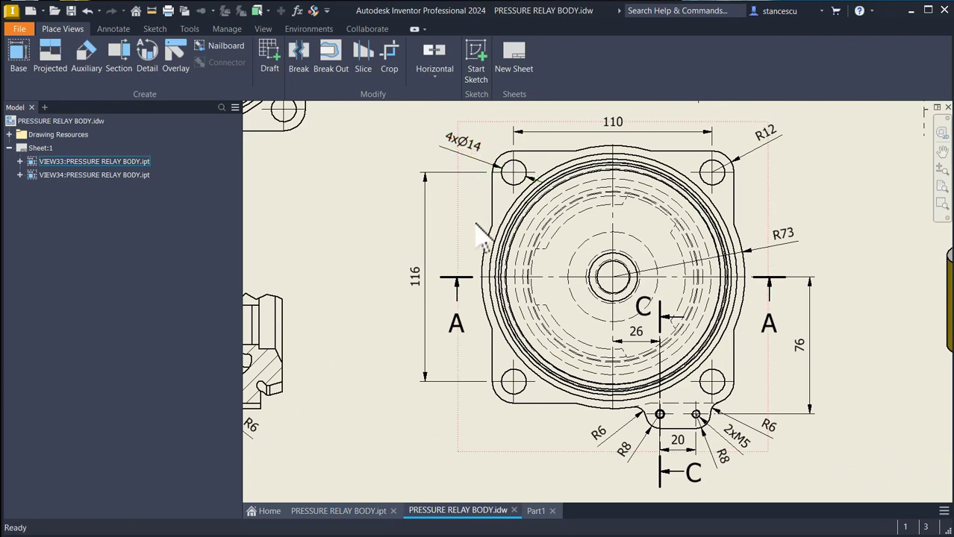
pyautogui.click(534, 511)
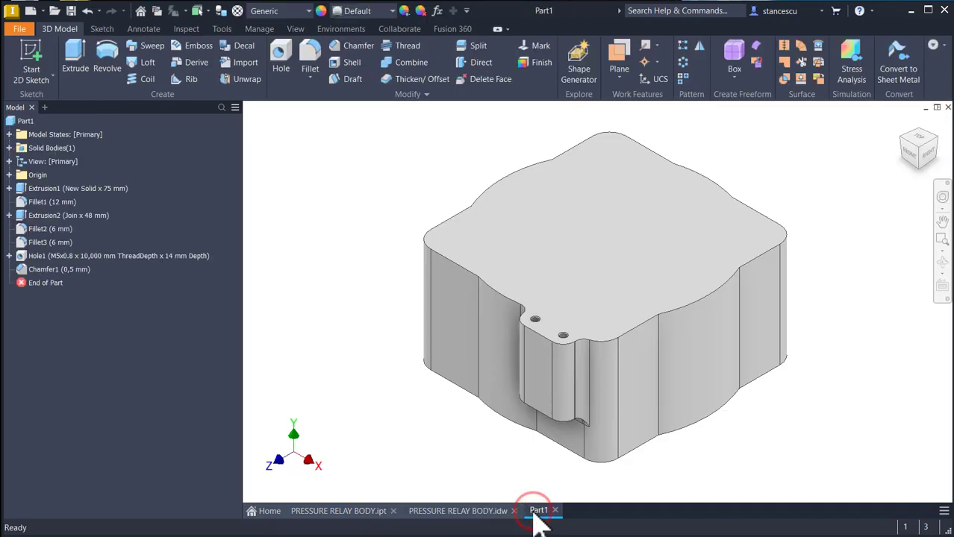
# Create a sketch on the block's top face, keeping its projected outline and corner arc centres, and finish it
pyautogui.click(685, 252)
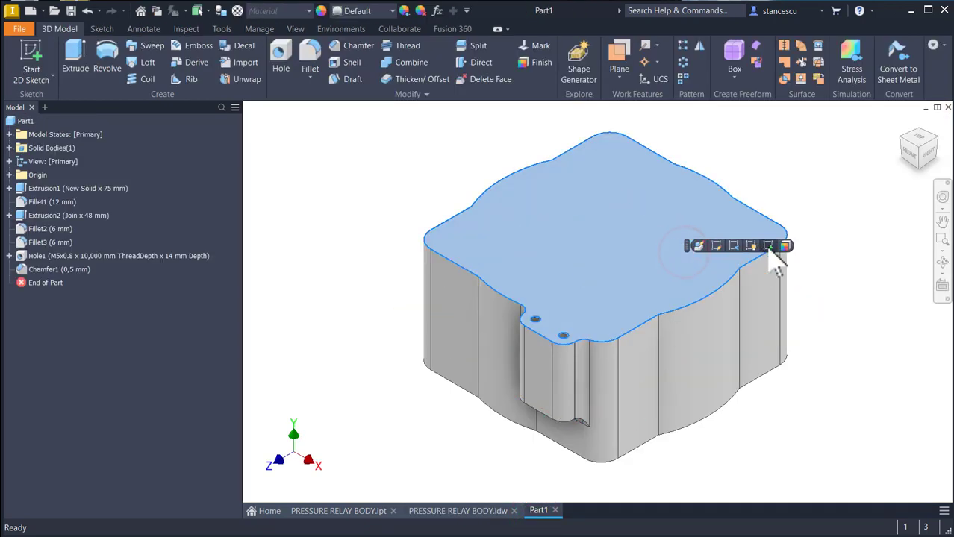
pyautogui.click(768, 245)
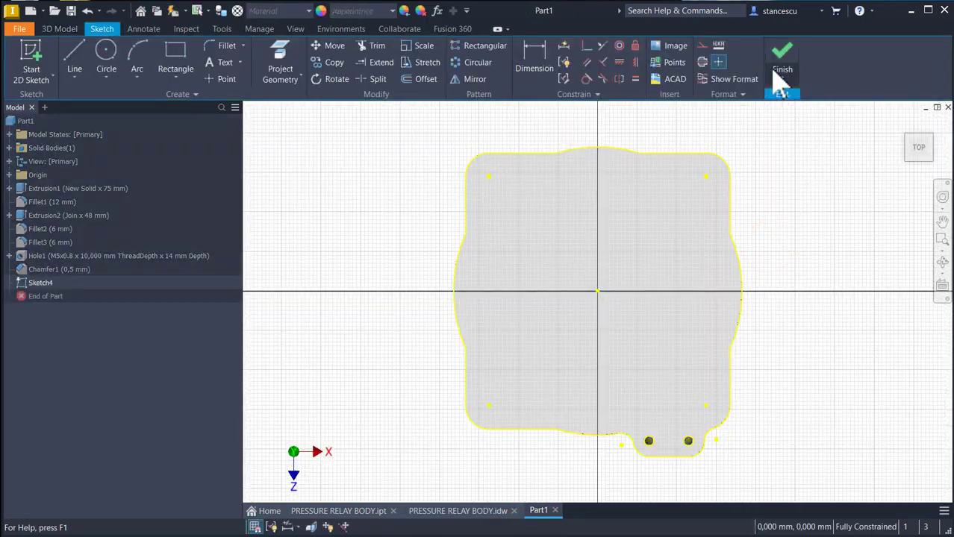
pyautogui.click(780, 56)
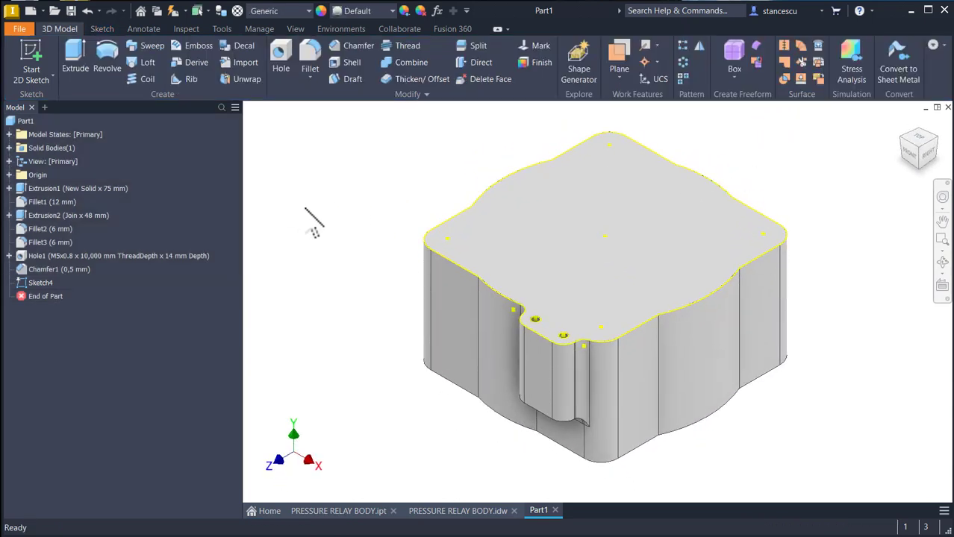
# Place four simple 14 mm through-all holes without a seat at the block's corner arc centre points
pyautogui.click(280, 59)
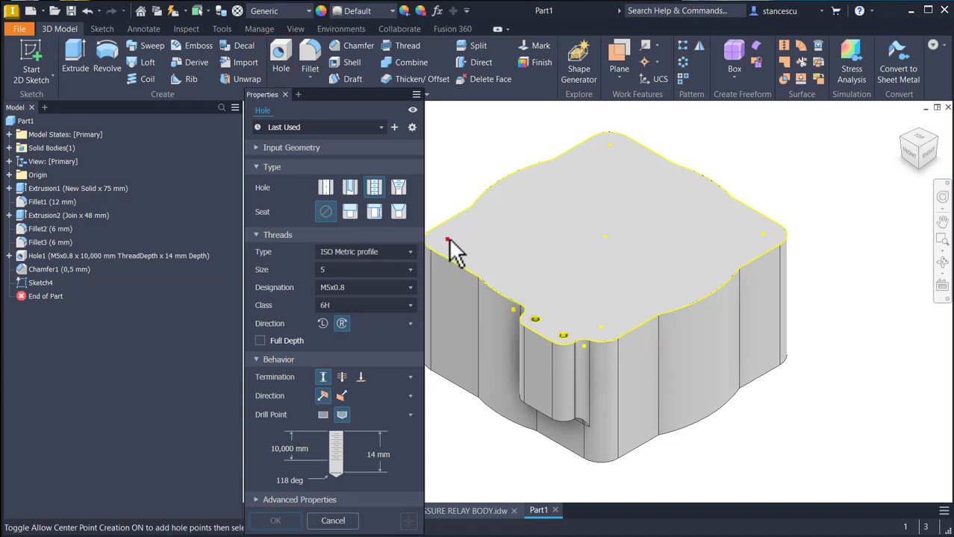
pyautogui.click(604, 331)
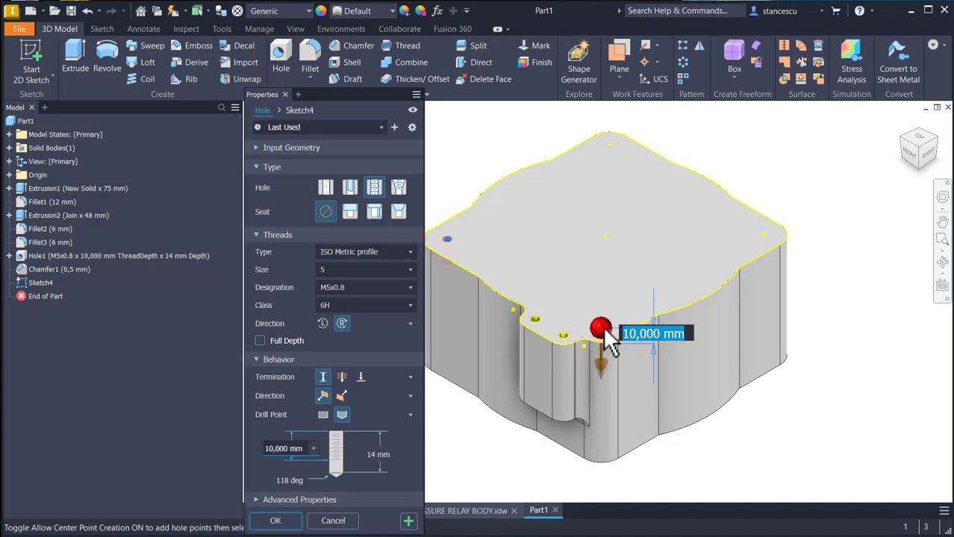
pyautogui.click(763, 235)
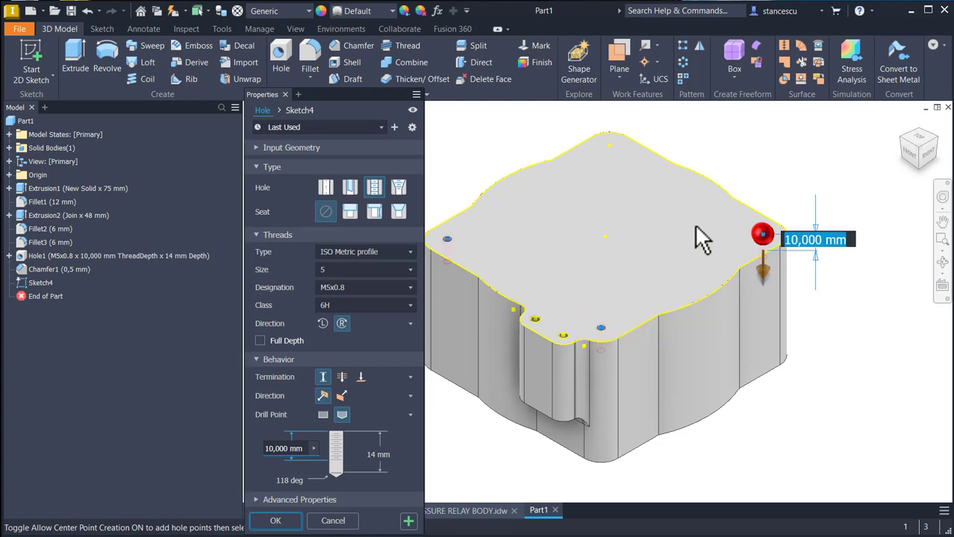
pyautogui.click(608, 146)
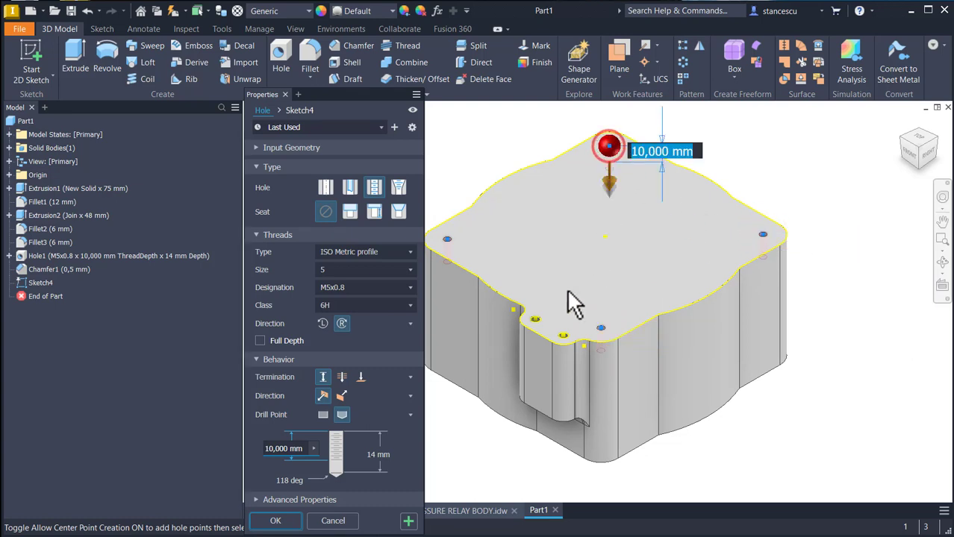
pyautogui.click(325, 188)
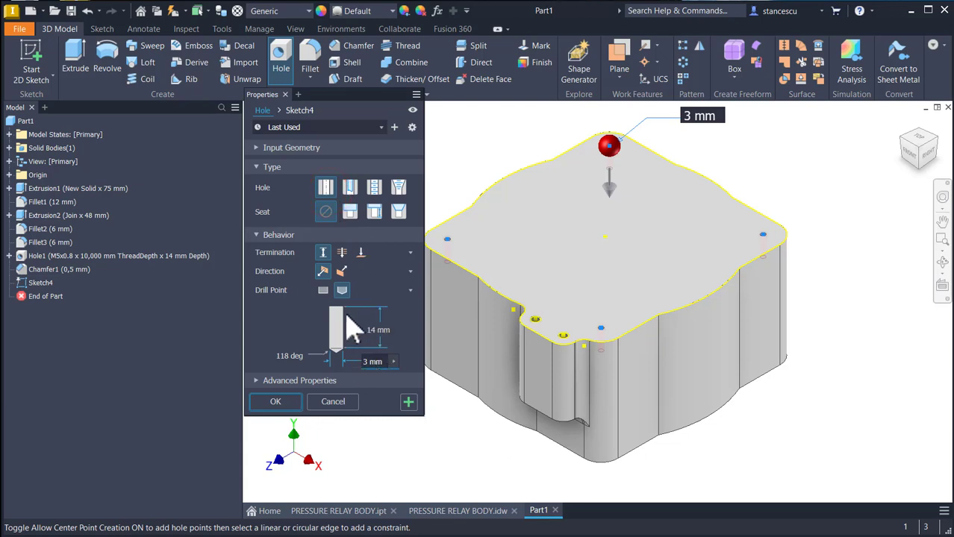
pyautogui.click(340, 252)
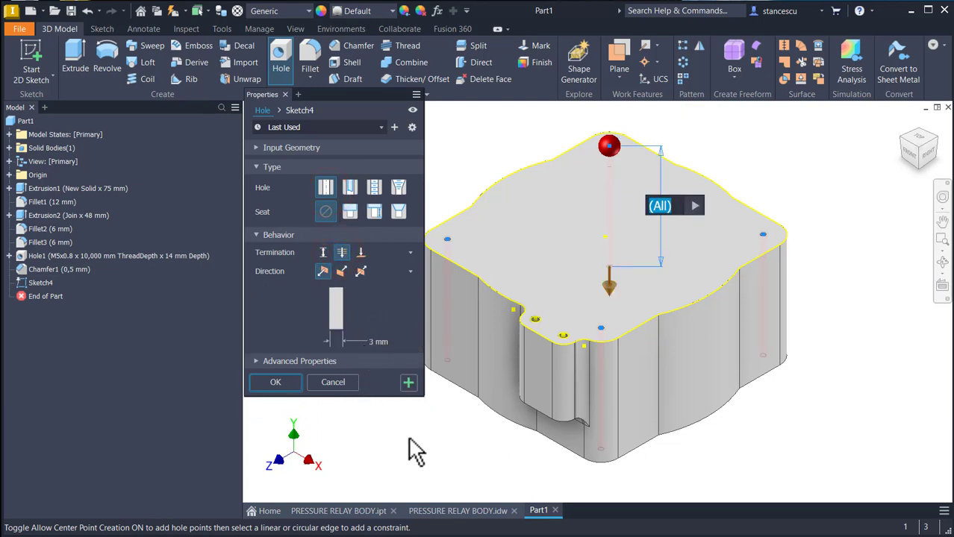
pyautogui.click(372, 341)
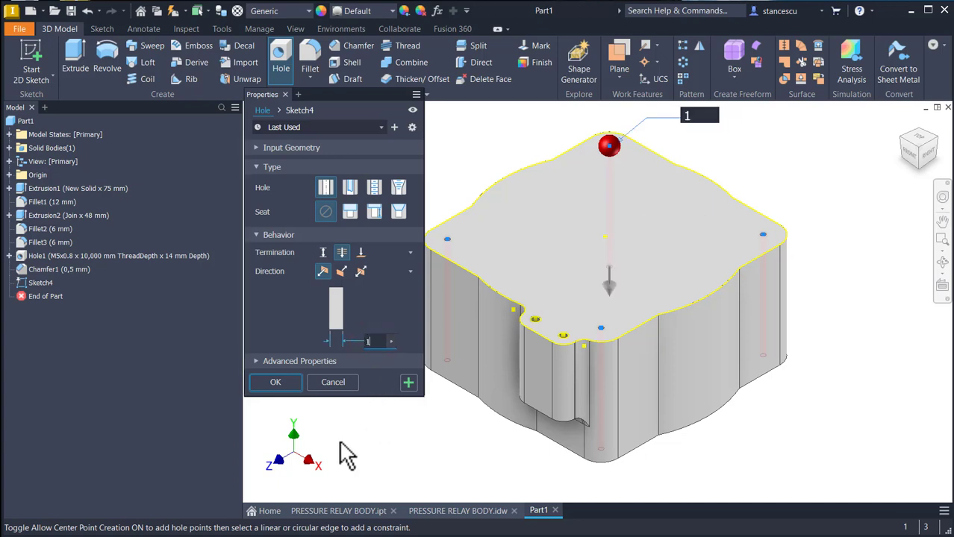
pyautogui.press('Return')
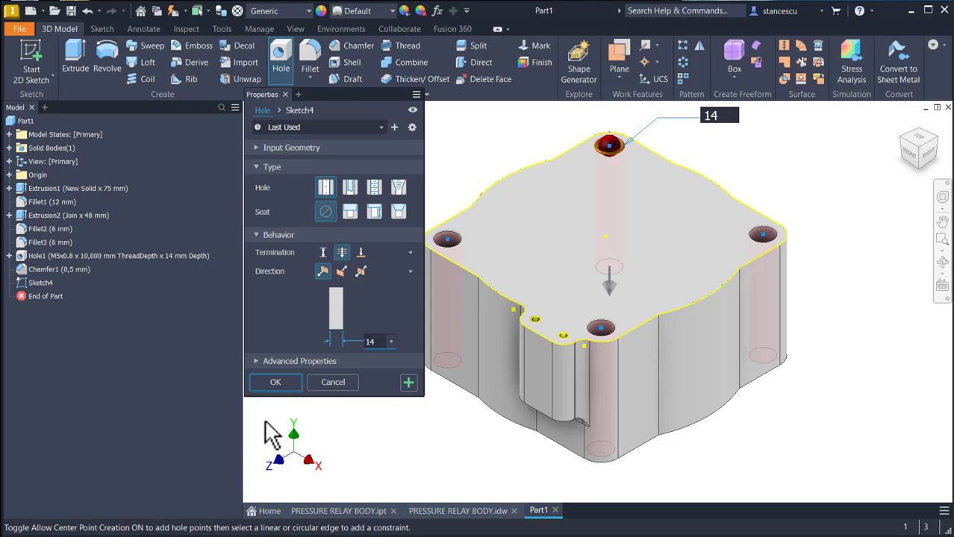
pyautogui.click(286, 388)
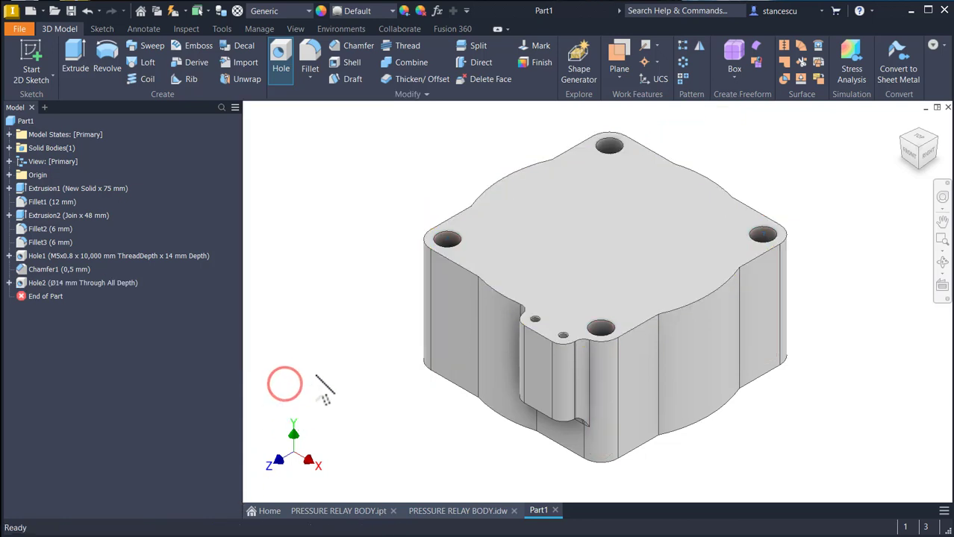
pyautogui.press('F5')
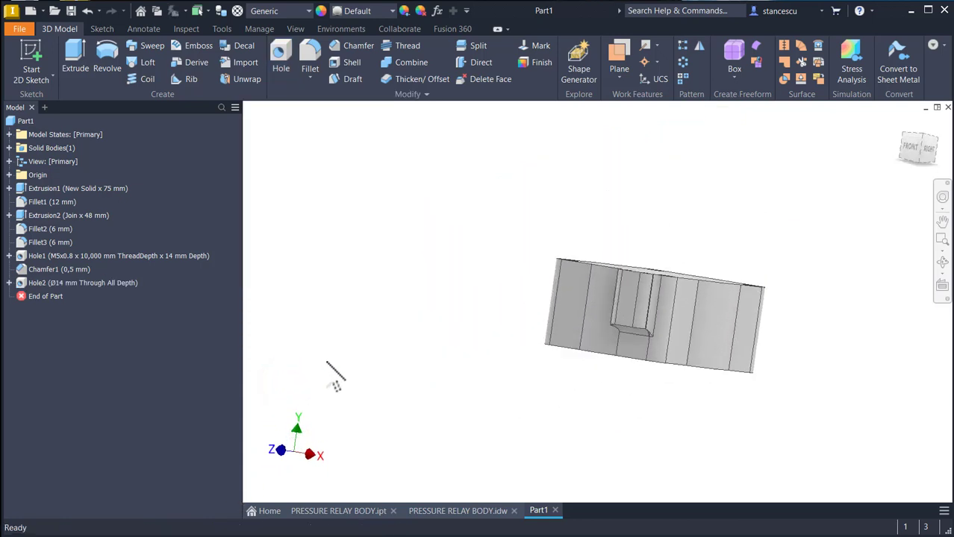
pyautogui.press('F6')
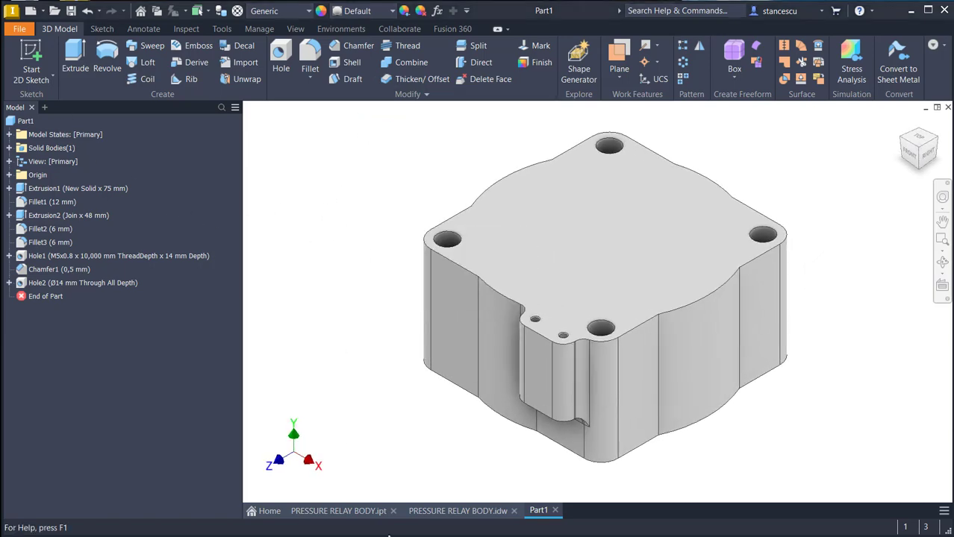
# Examine detail D in the PRESSURE RELAY BODY.idw drawing for the upper rim's diameters, heights and slant angle
pyautogui.click(462, 511)
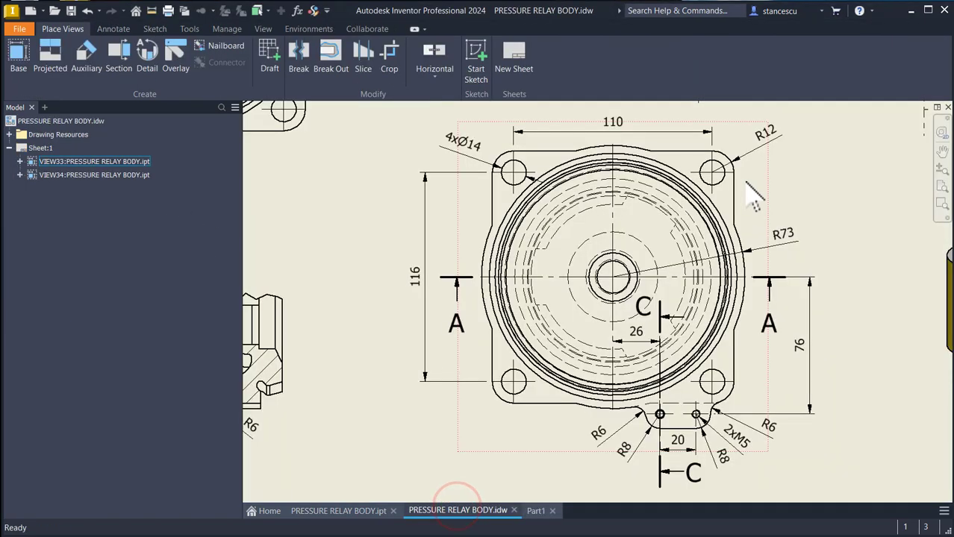
pyautogui.scroll(-4, 795, 156)
pyautogui.moveTo(820, 200); pyautogui.dragTo(741, 234, button='middle')
pyautogui.click(792, 194)
pyautogui.scroll(3, 792, 194)
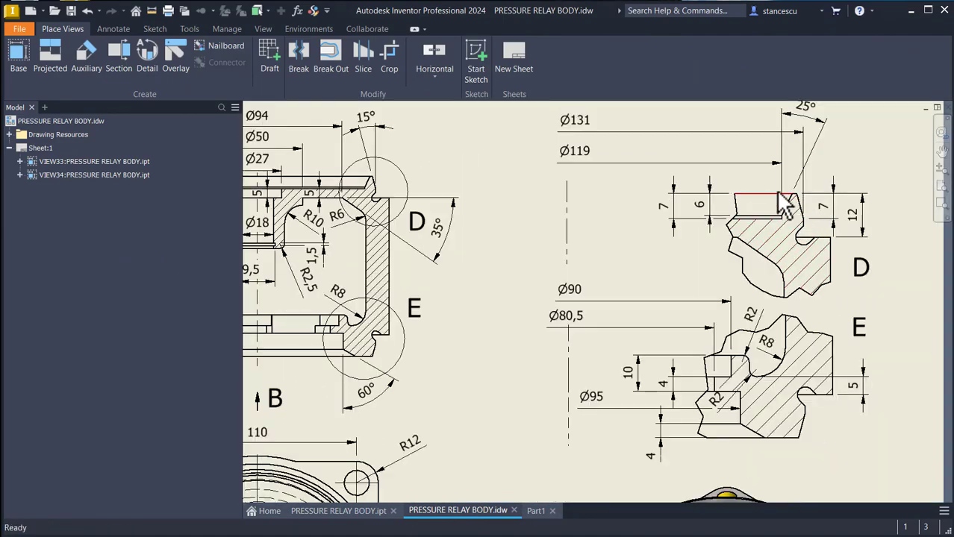
pyautogui.moveTo(793, 196); pyautogui.dragTo(805, 224)
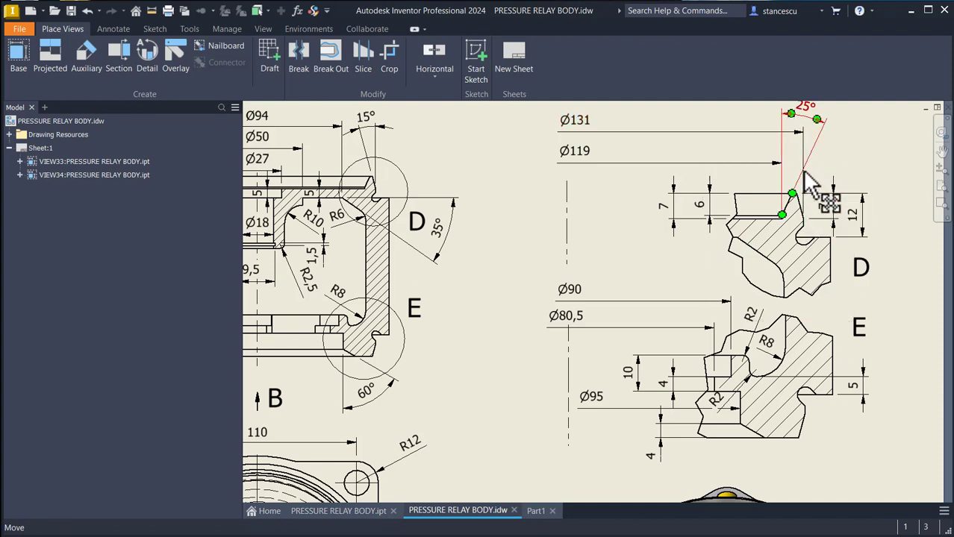
pyautogui.click(366, 126)
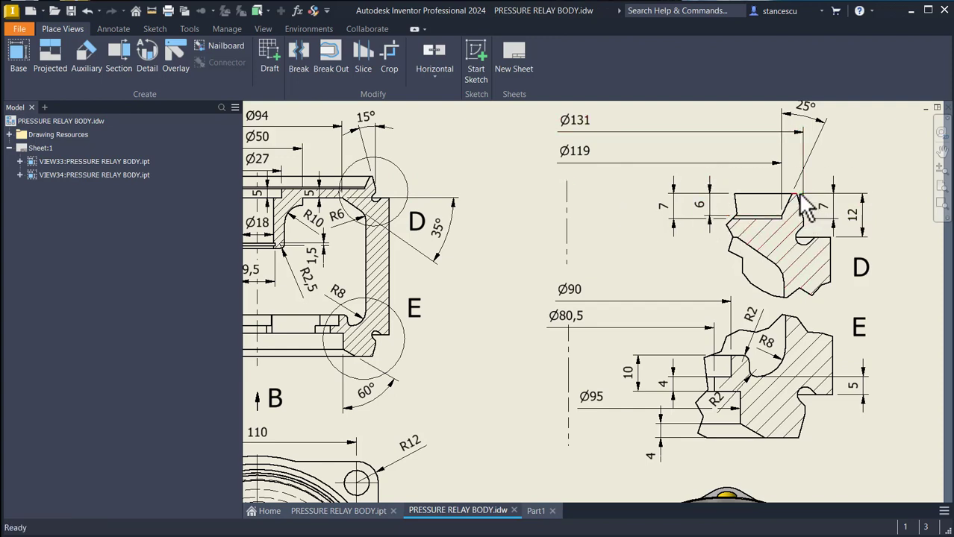
pyautogui.click(823, 207)
pyautogui.moveTo(810, 218); pyautogui.dragTo(830, 211)
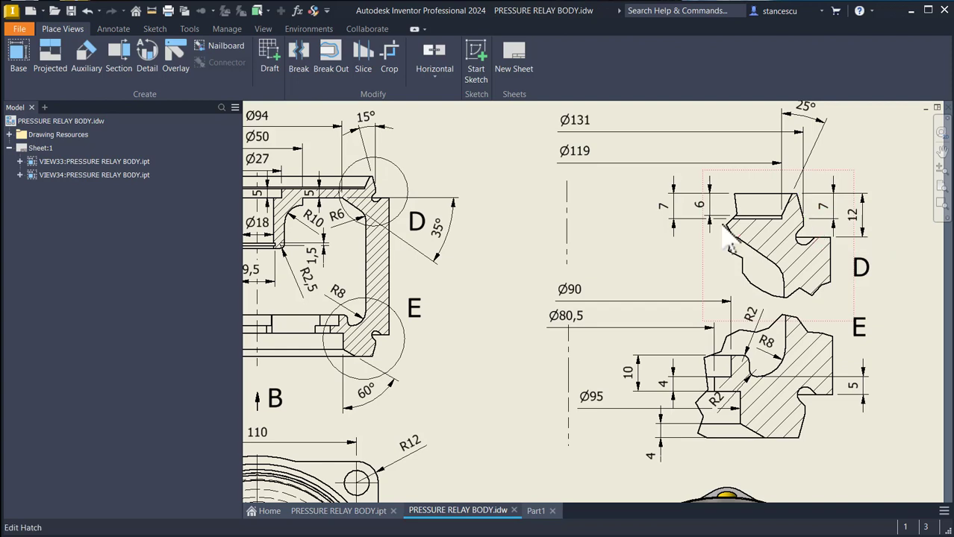
pyautogui.click(587, 134)
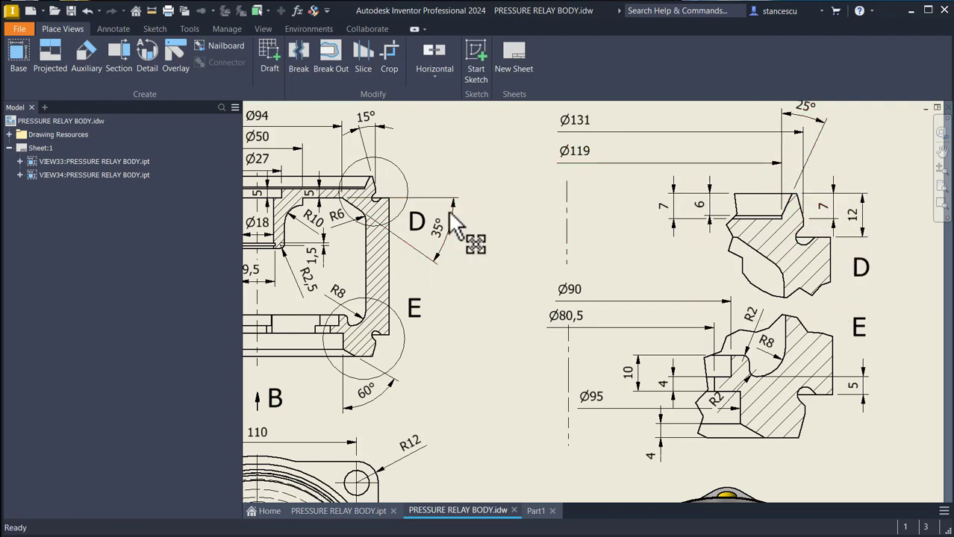
# In Part1, create a sketch on the origin XY plane and slice the graphics at that plane
pyautogui.click(534, 512)
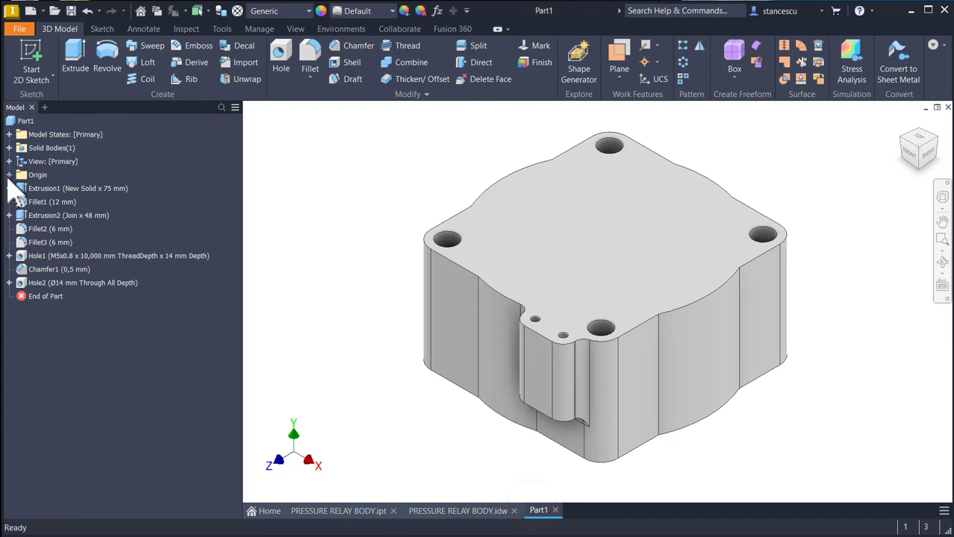
pyautogui.click(8, 174)
pyautogui.click(49, 215)
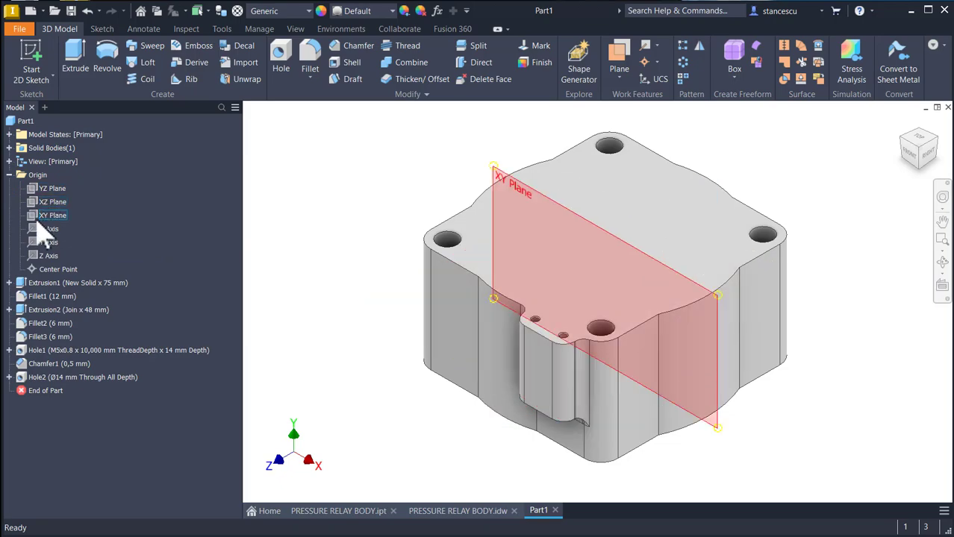
pyautogui.click(33, 214)
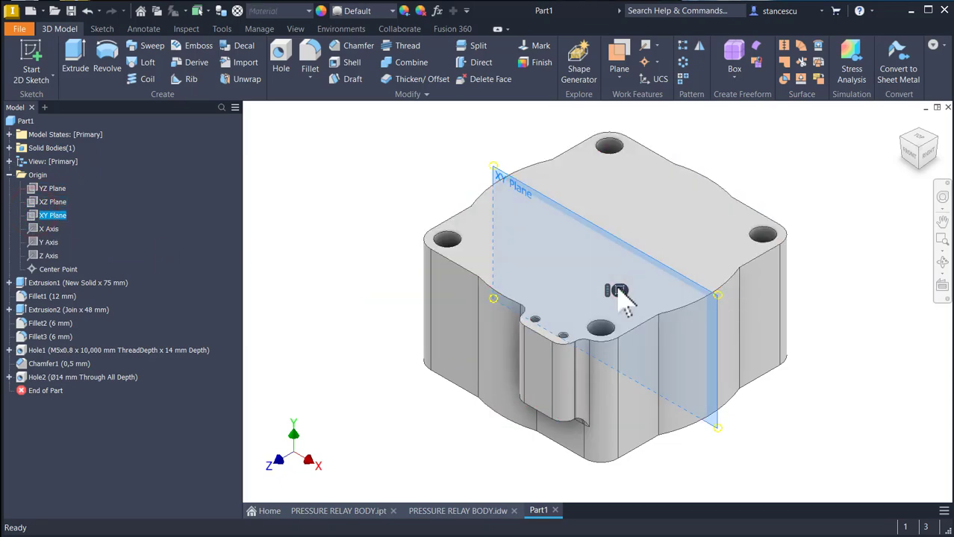
pyautogui.click(617, 288)
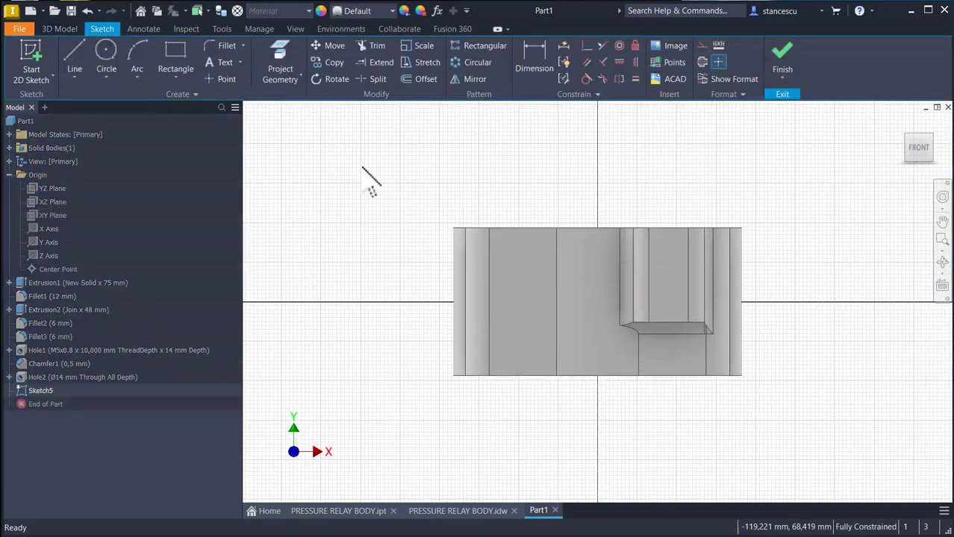
pyautogui.press('F7')
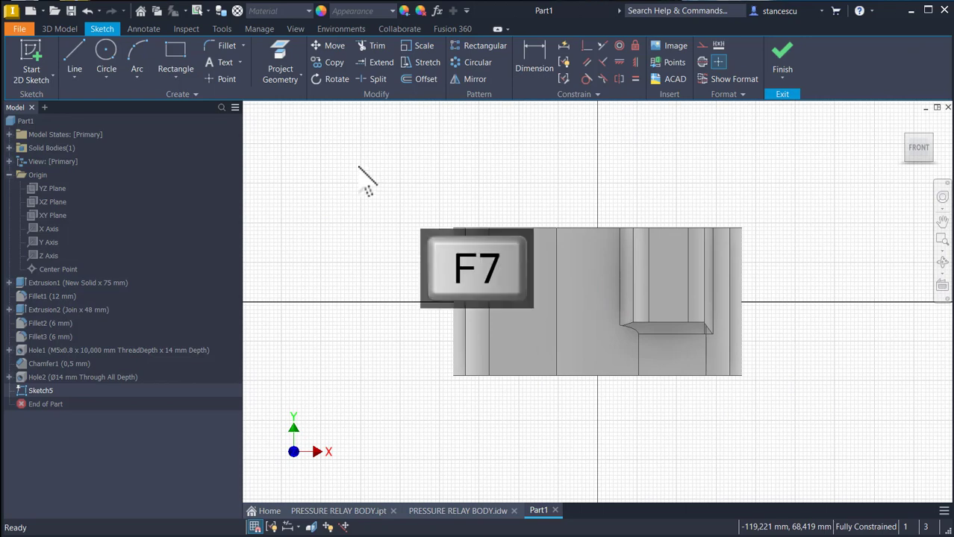
# Draw a closed half-profile above the block's top edge from the centre axis, about 15,5 mm high, with a 47 mm upper line and slanted outer corner
pyautogui.click(75, 56)
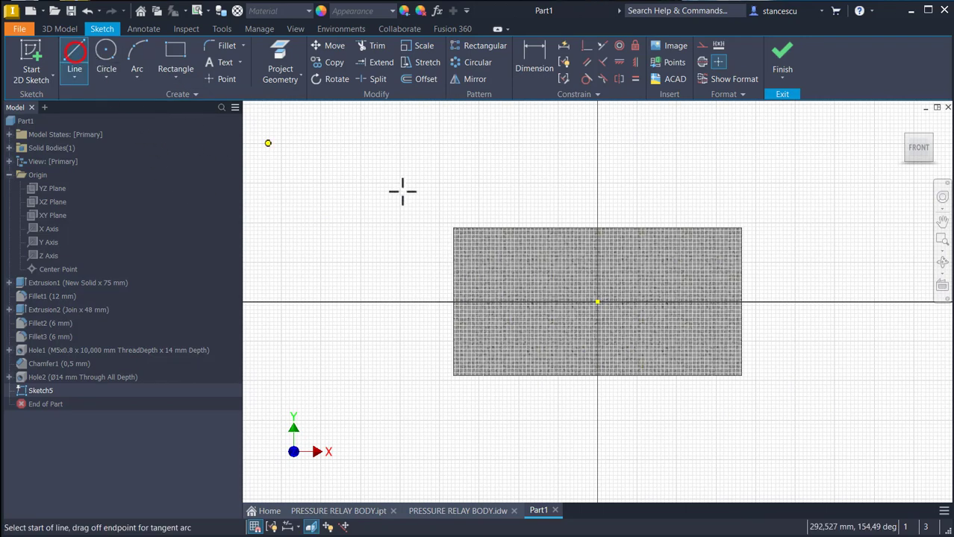
pyautogui.click(598, 228)
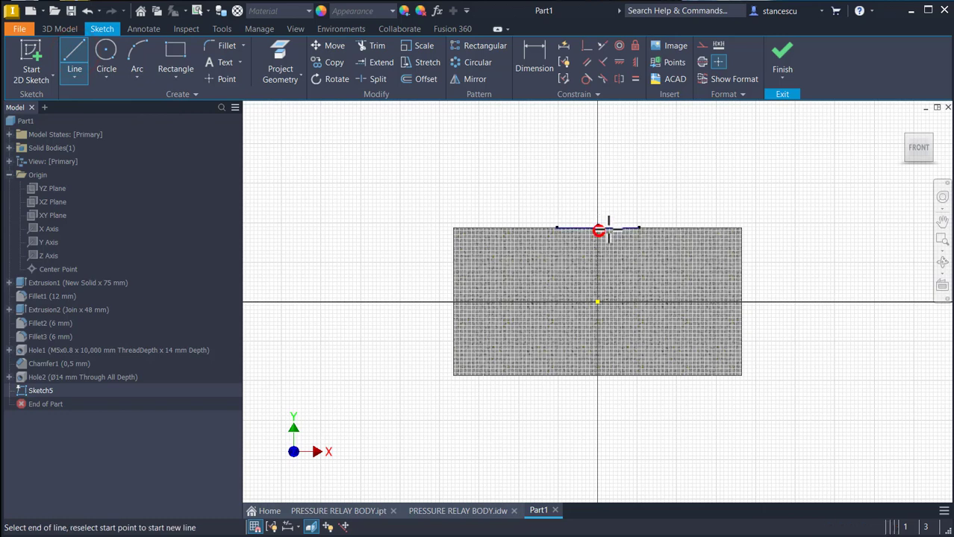
pyautogui.click(698, 227)
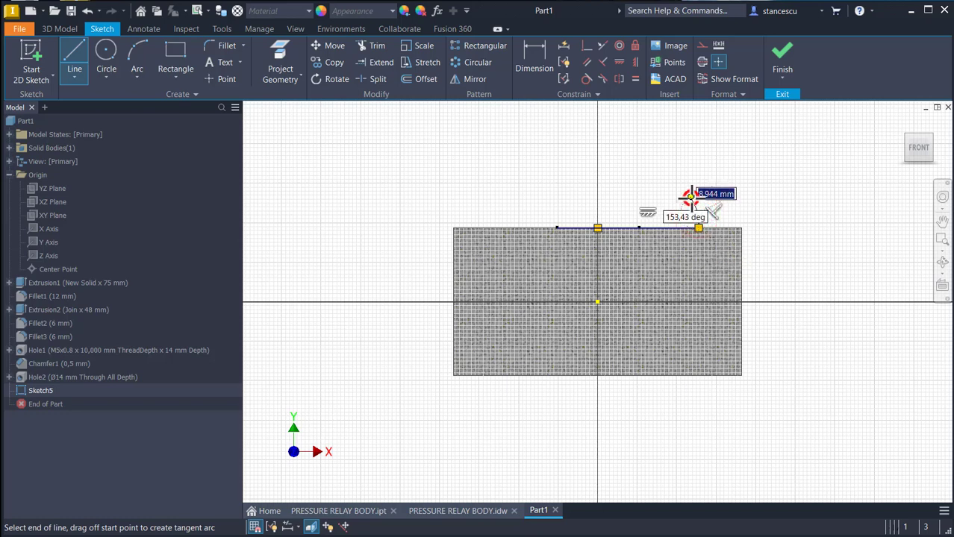
pyautogui.click(692, 197)
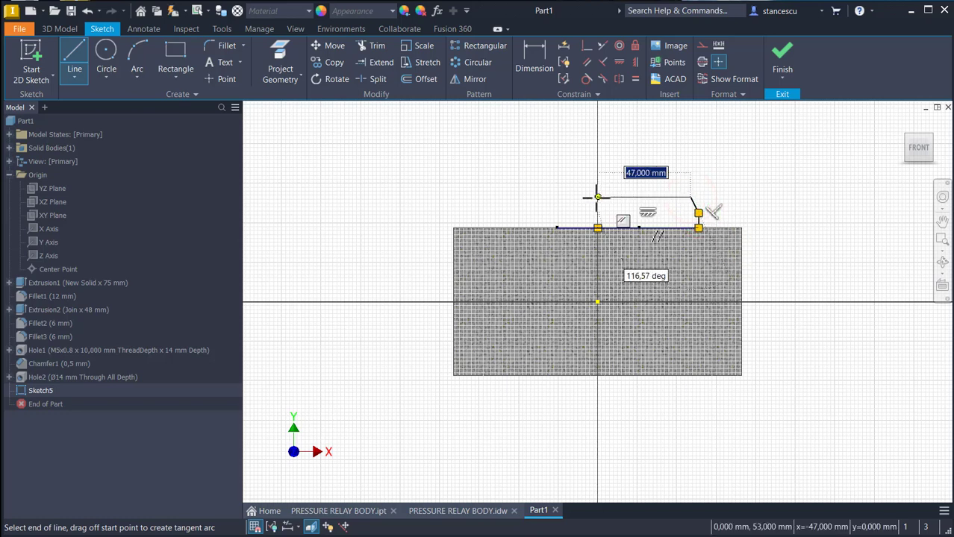
pyautogui.click(597, 197)
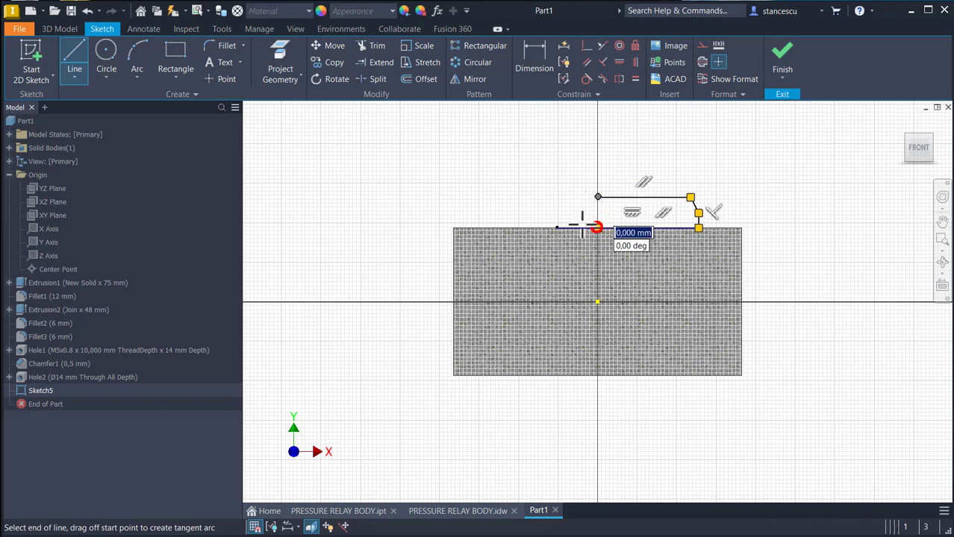
pyautogui.press('Return')
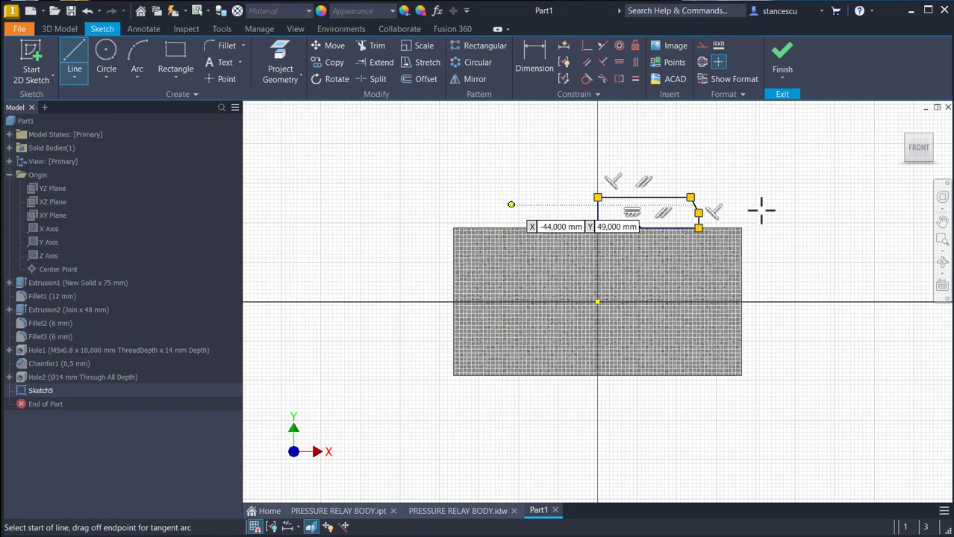
# Dimension the rim half-profile's overall height between its upper and lower lines as 12 mm
pyautogui.scroll(5, 760, 203)
pyautogui.moveTo(653, 220)
pyautogui.mouseDown(button='middle')
pyautogui.moveTo(846, 241)
pyautogui.moveTo(858, 258)
pyautogui.mouseUp(button='middle')
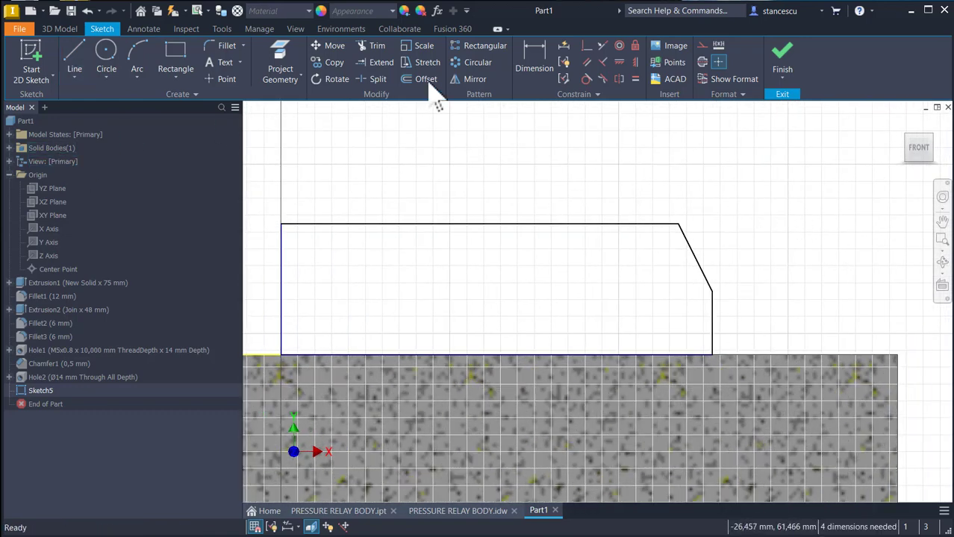
pyautogui.click(541, 71)
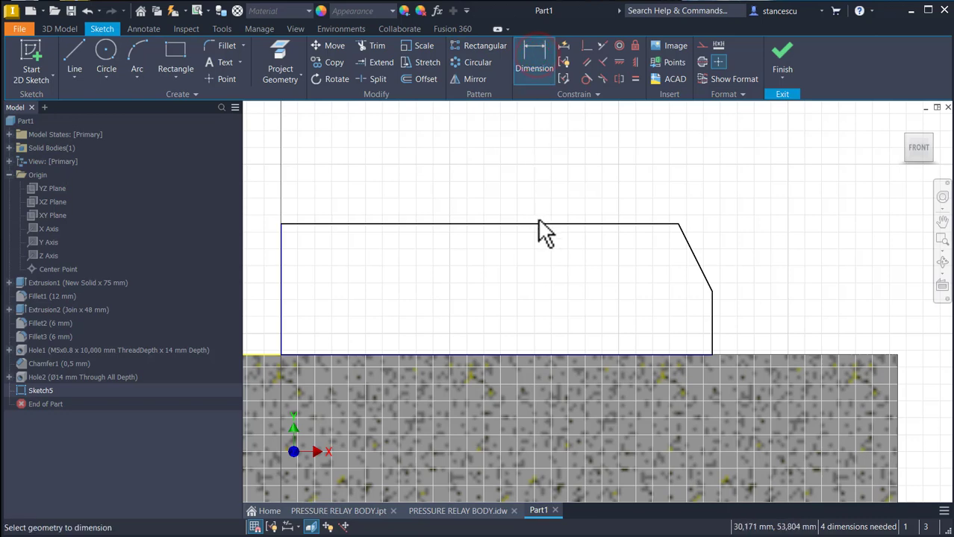
pyautogui.click(536, 222)
pyautogui.click(479, 350)
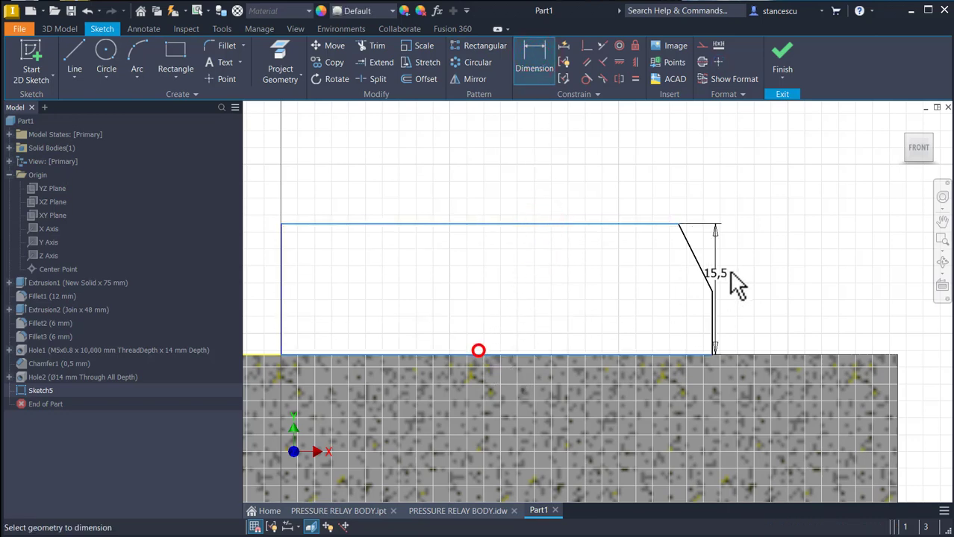
pyautogui.click(871, 280)
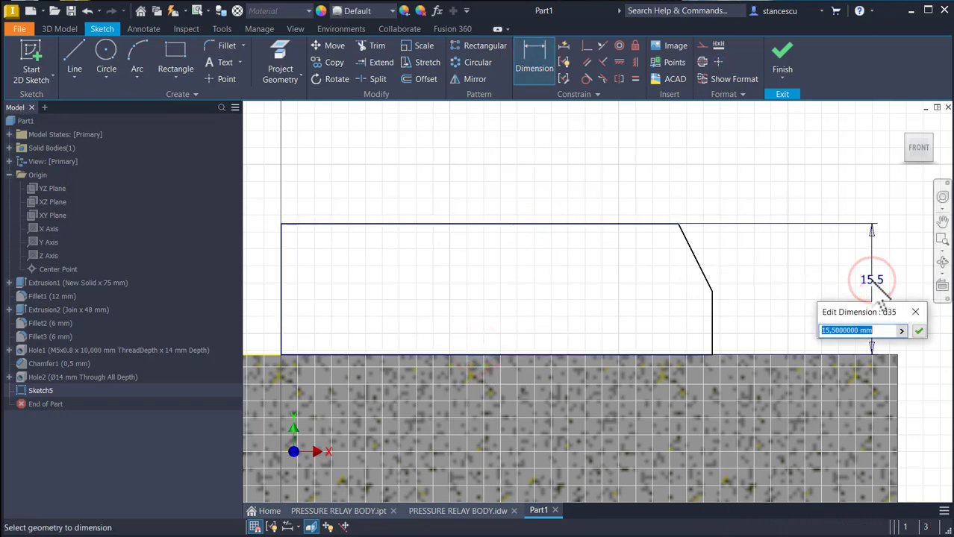
pyautogui.write('12')
pyautogui.press('Return')
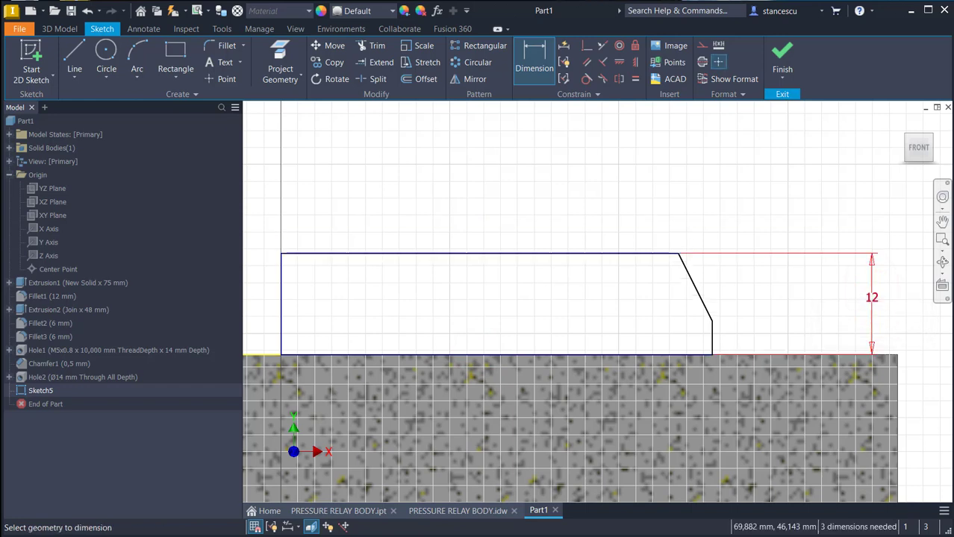
# Dimension the slanted outer edge's vertical height as 7 mm
pyautogui.click(690, 274)
pyautogui.click(814, 293)
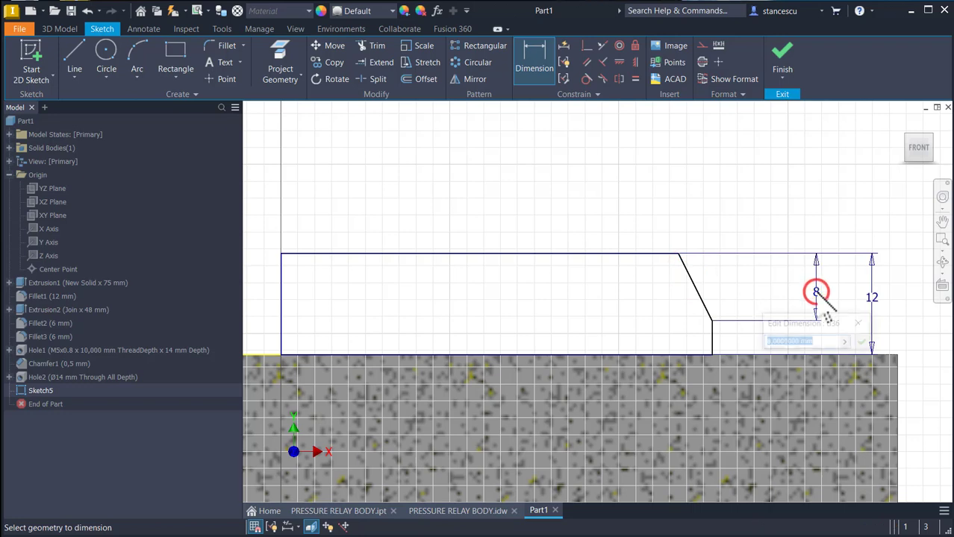
pyautogui.write('7')
pyautogui.press('Return')
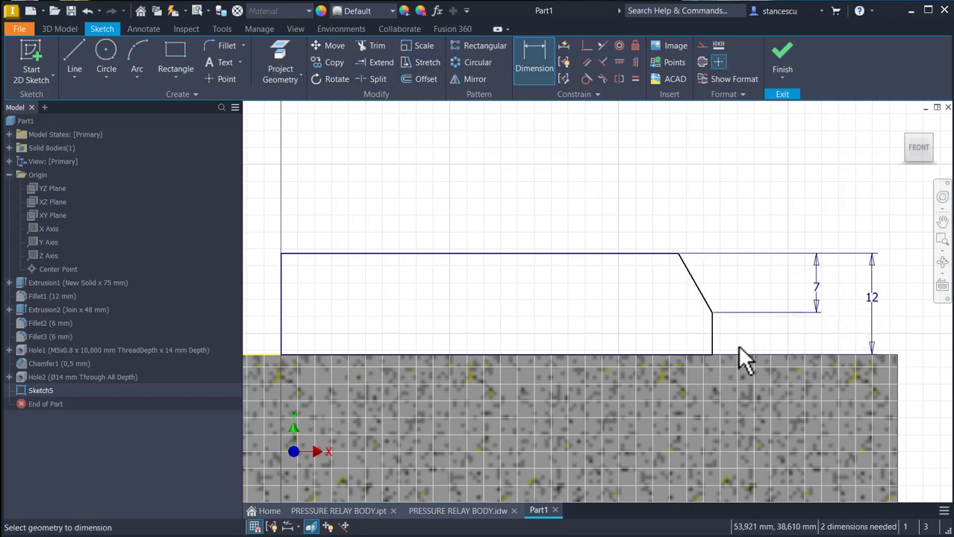
# Convert the profile's vertical line on the centre axis to a centerline
pyautogui.click(715, 330)
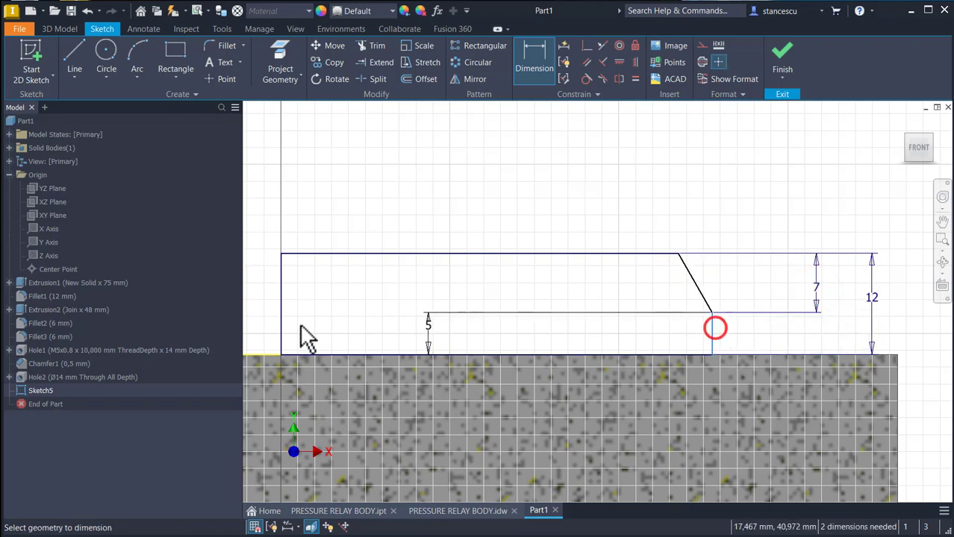
pyautogui.press('Escape')
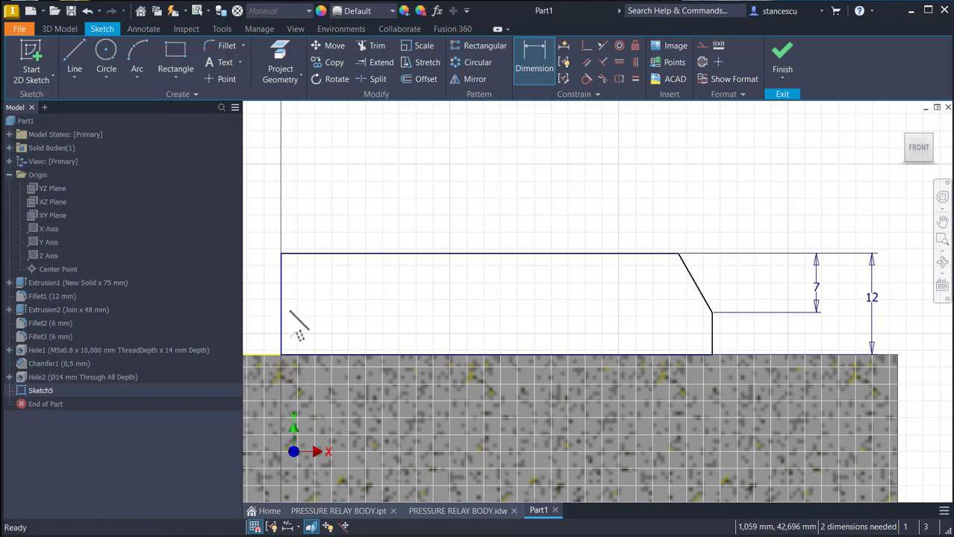
pyautogui.moveTo(292, 284)
pyautogui.mouseDown()
pyautogui.moveTo(268, 315)
pyautogui.moveTo(272, 329)
pyautogui.mouseUp()
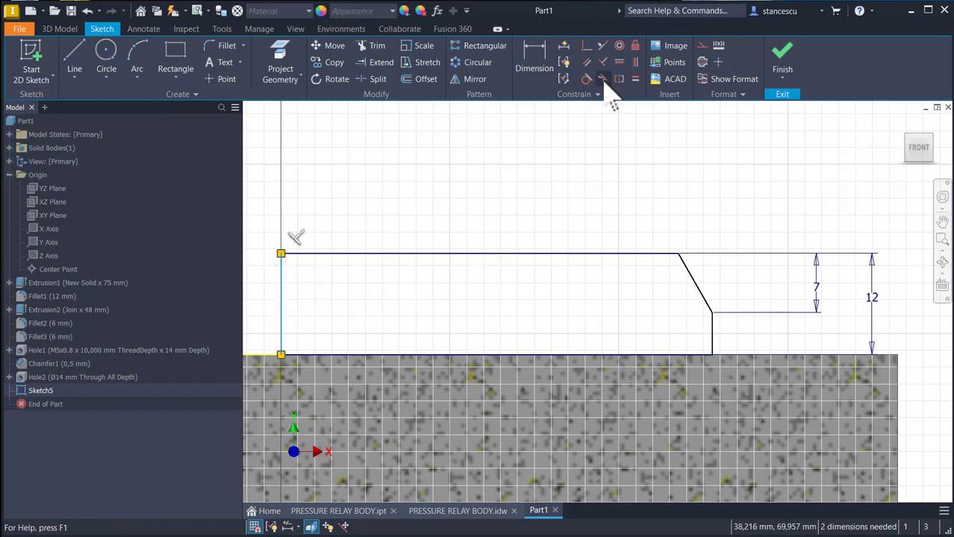
pyautogui.click(701, 62)
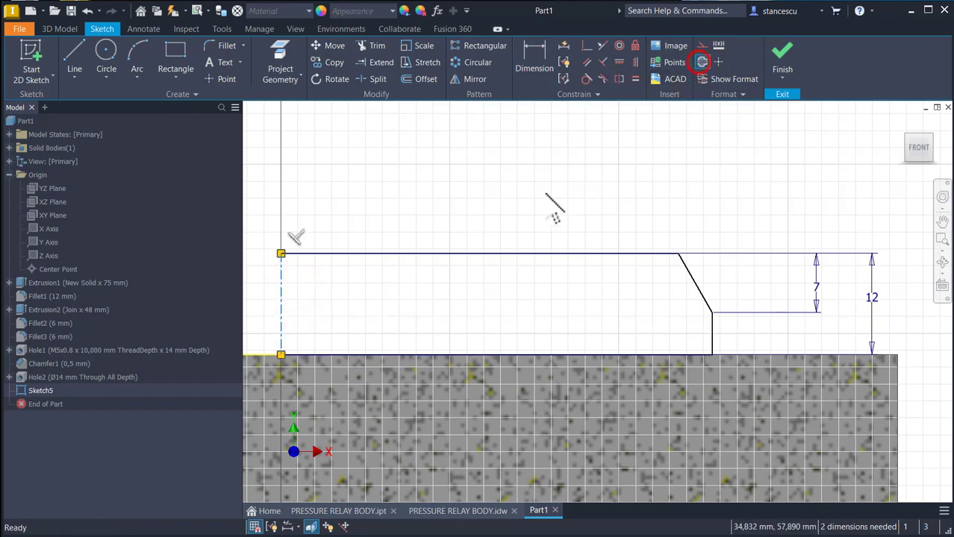
pyautogui.click(463, 182)
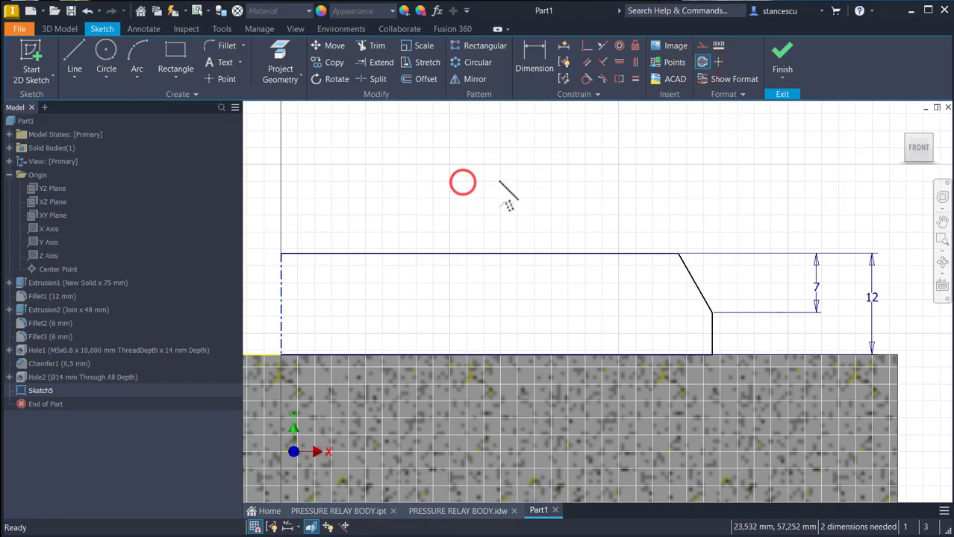
# Dimension the profile's outer vertical edge from the centerline as a 131 mm diameter
pyautogui.click(544, 49)
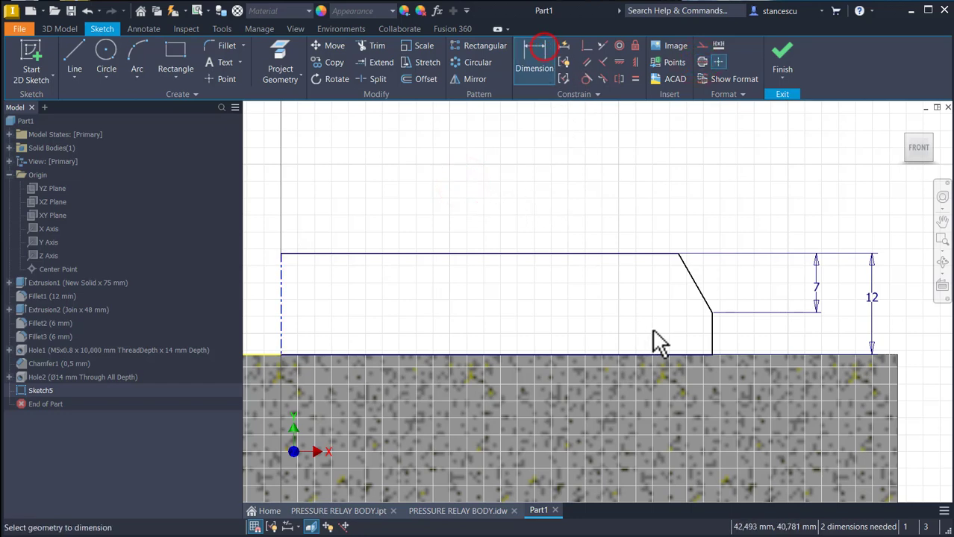
pyautogui.click(710, 323)
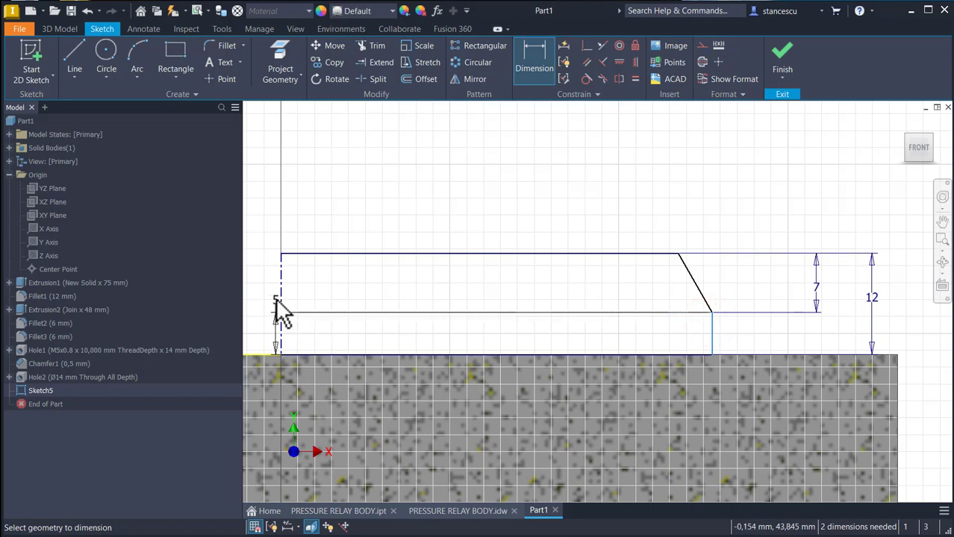
pyautogui.click(280, 330)
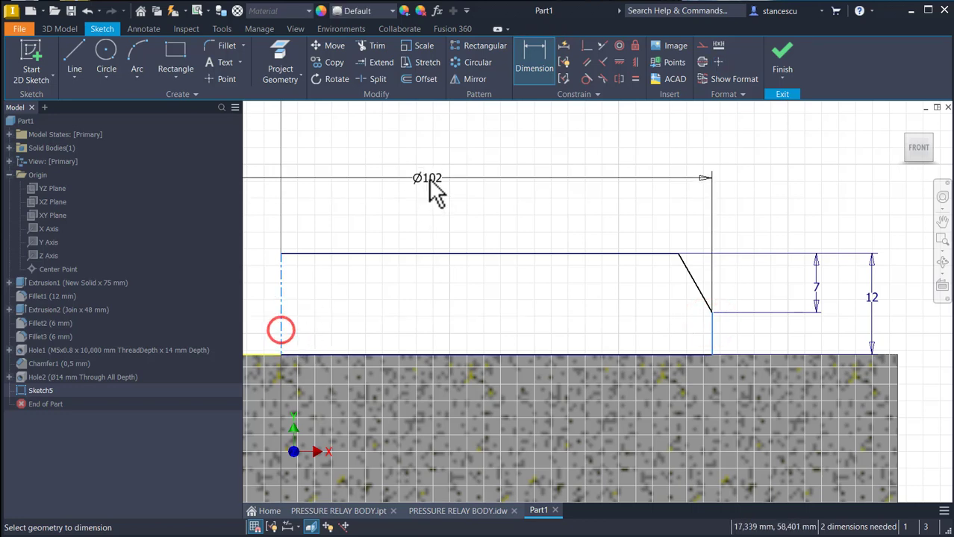
pyautogui.click(427, 176)
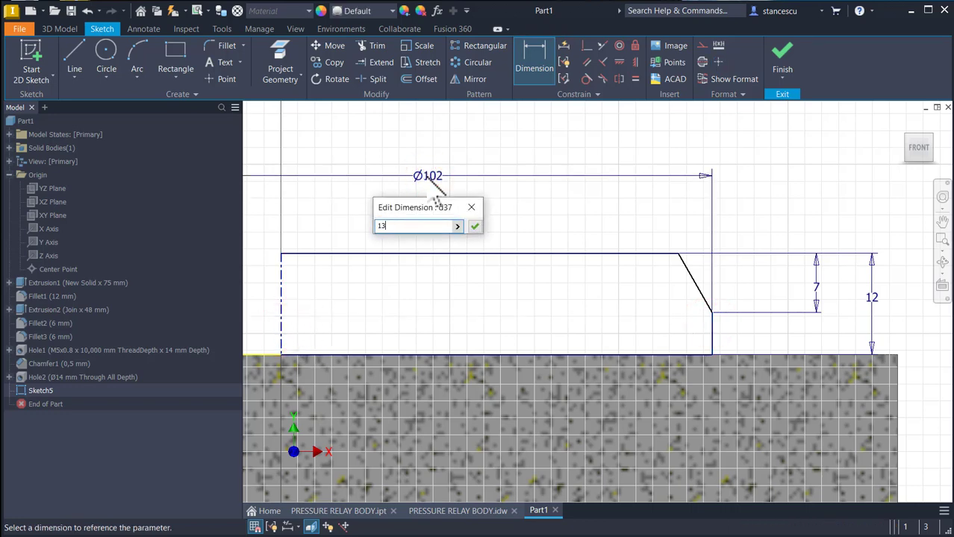
pyautogui.write('131')
pyautogui.press('Return')
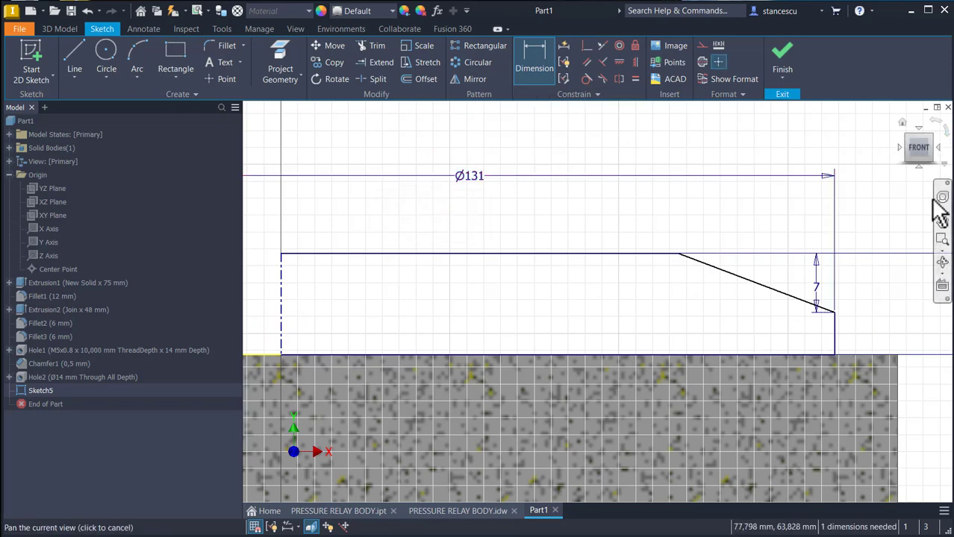
# Set the angle between the slanted edge and the outer vertical edge to 15 degrees
pyautogui.click(781, 292)
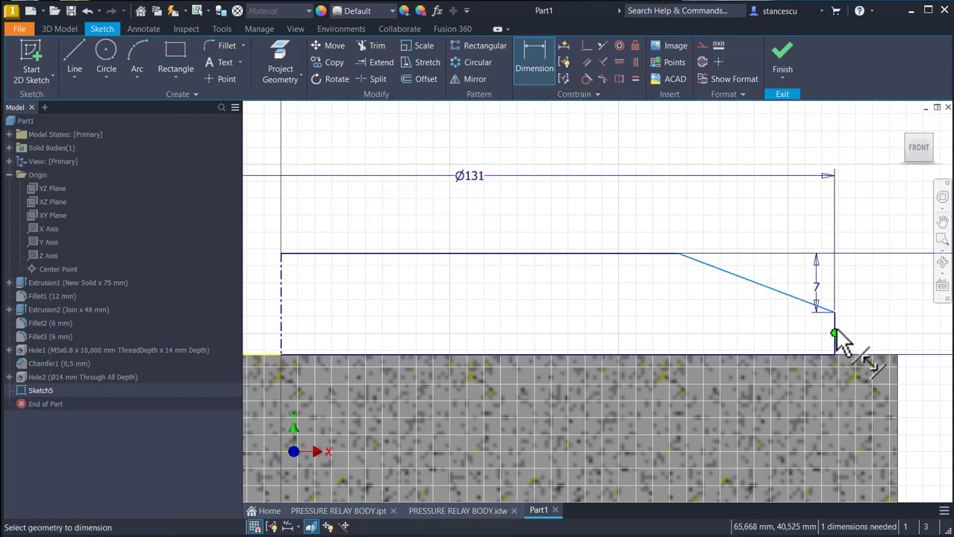
pyautogui.click(836, 331)
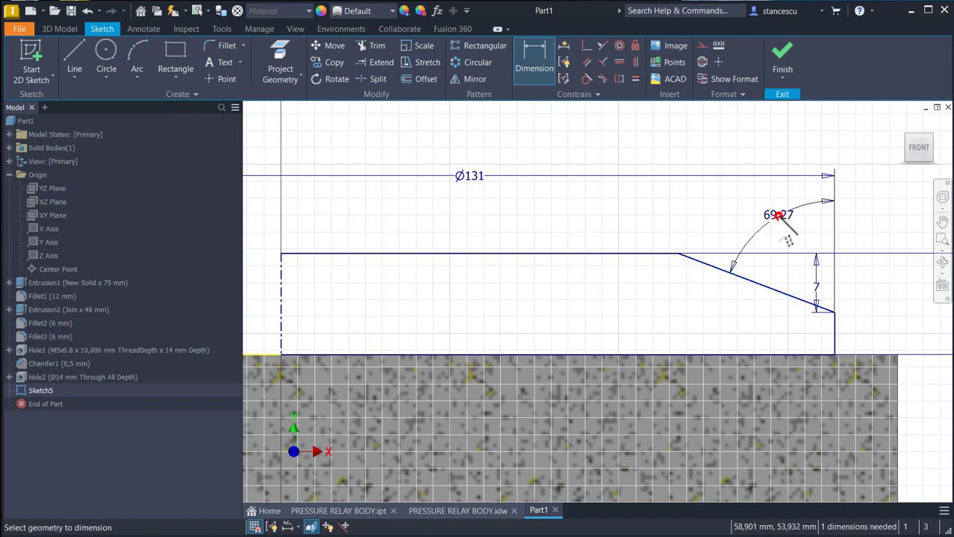
pyautogui.click(778, 216)
pyautogui.write('1')
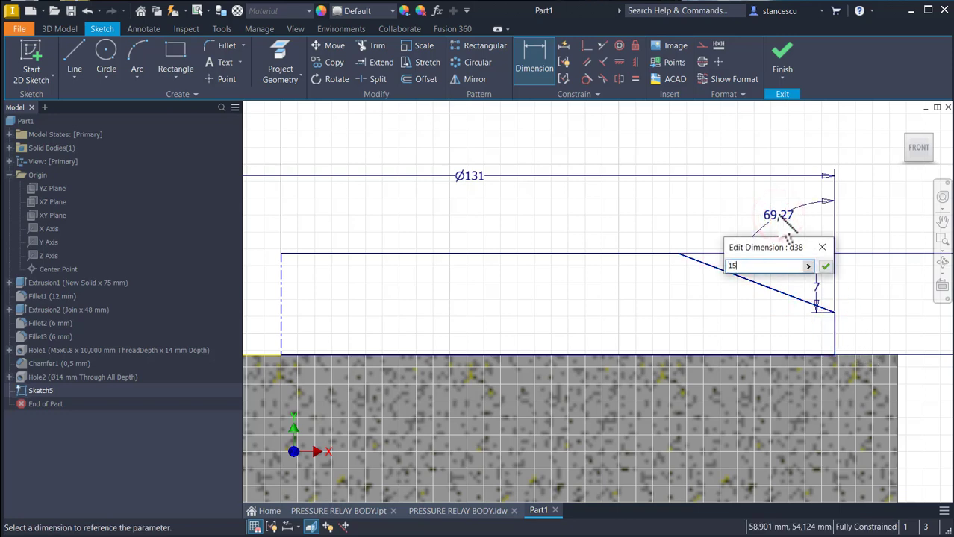
pyautogui.write('5')
pyautogui.press('Return')
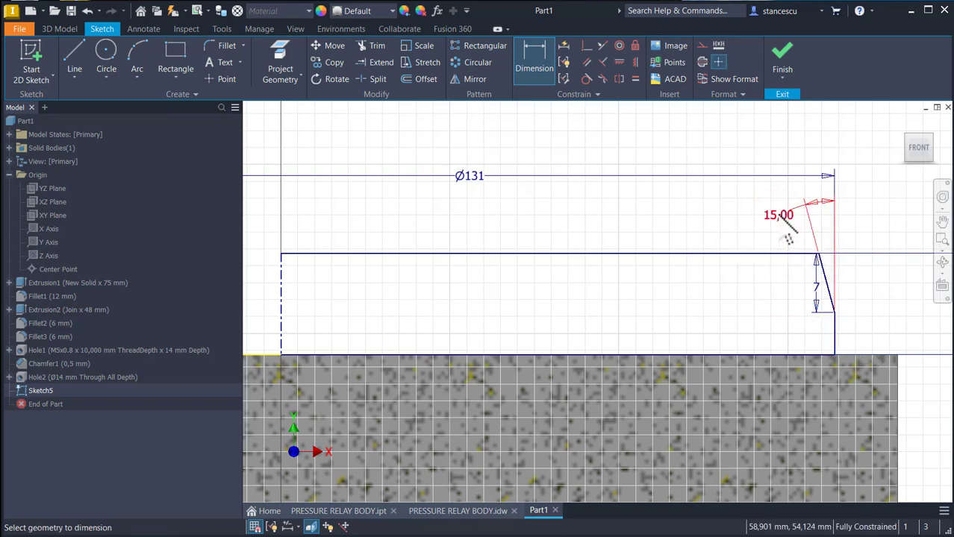
# Finish the sketch and revolve the profile a full 360 degrees about the centerline, joining it to the block
pyautogui.click(782, 65)
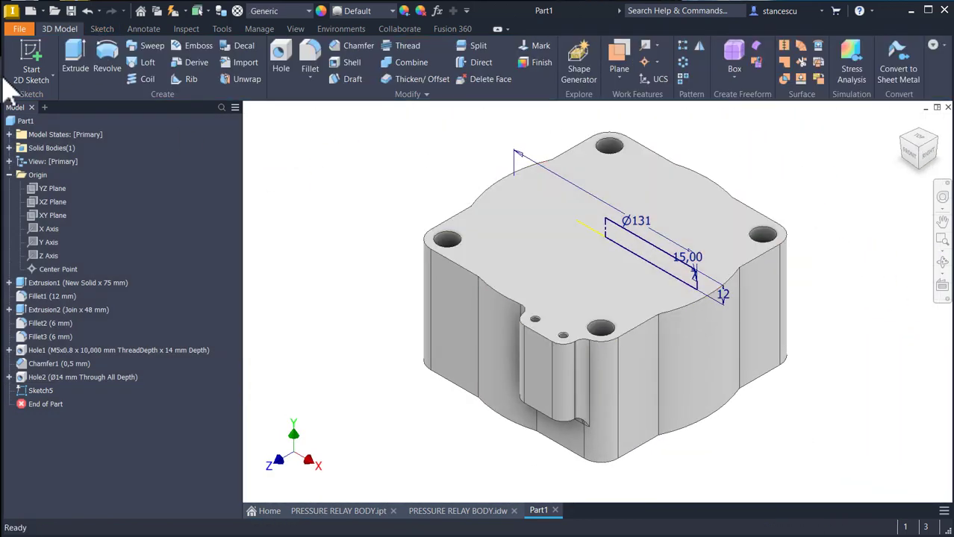
pyautogui.click(107, 54)
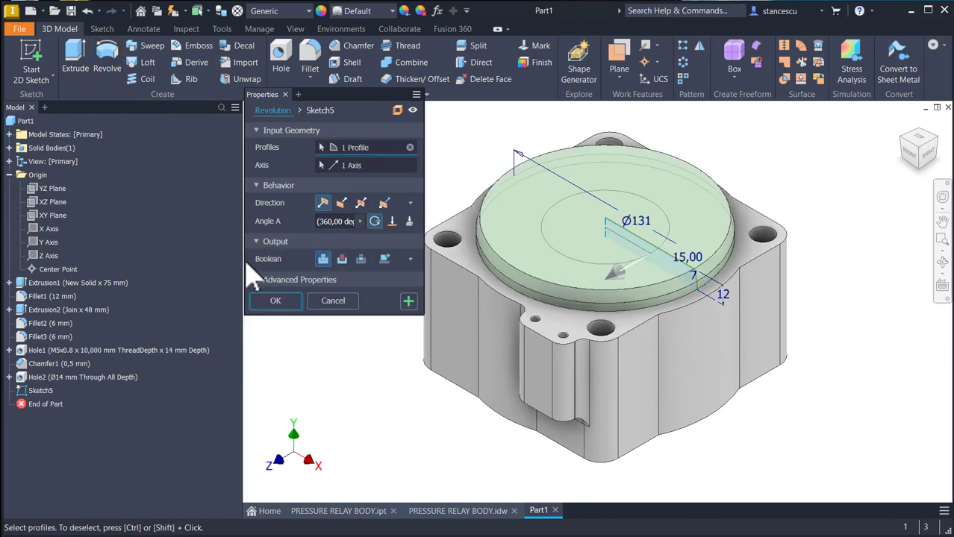
pyautogui.click(281, 301)
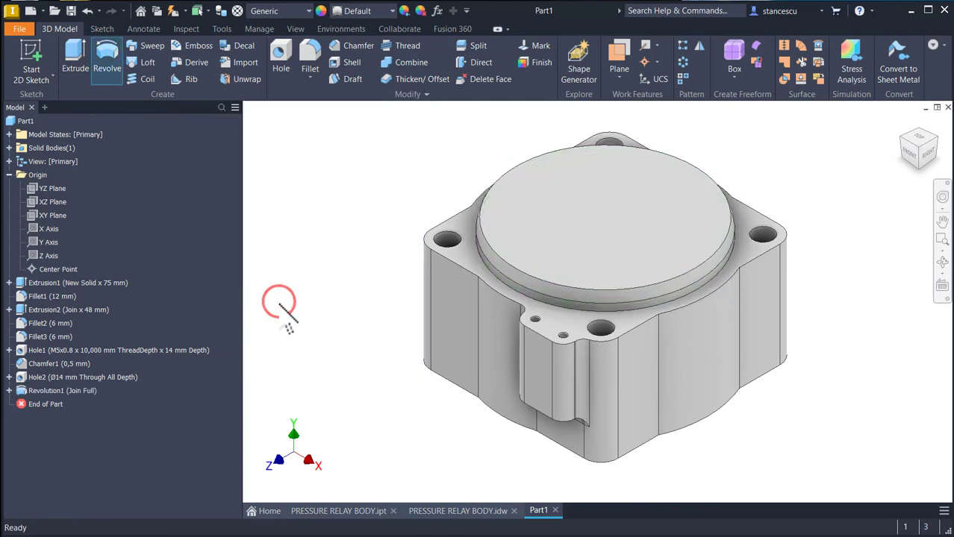
# Examine the groove around the base of the upper rim in the PRESSURE RELAY BODY.ipt reference model
pyautogui.click(423, 510)
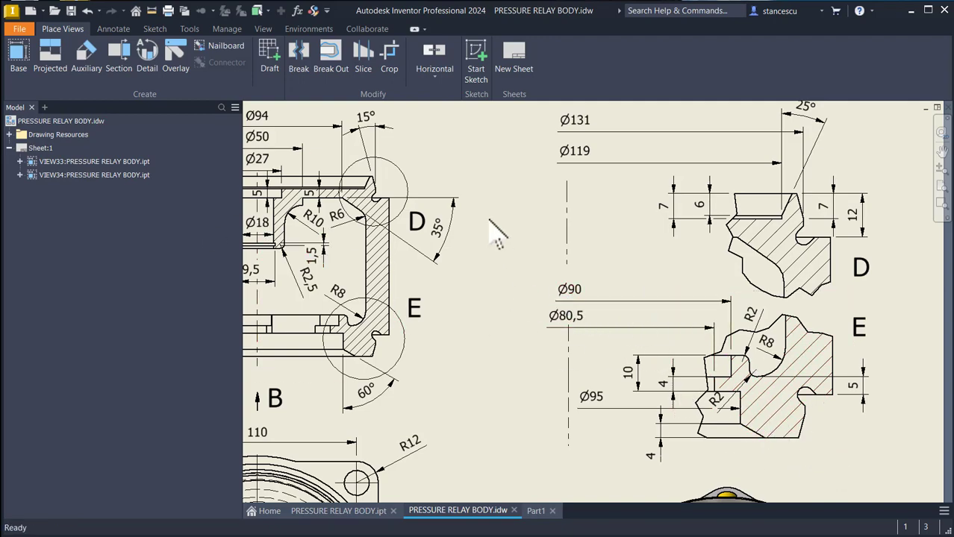
pyautogui.press('Home')
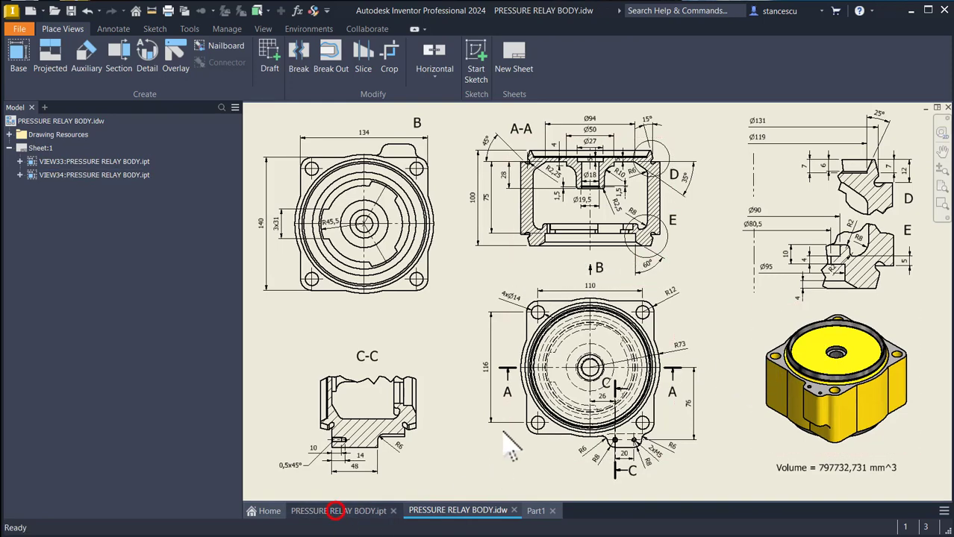
pyautogui.click(334, 511)
pyautogui.keyDown('shift'); pyautogui.moveTo(792, 255); pyautogui.dragTo(760, 217, button='middle'); pyautogui.keyUp('shift')
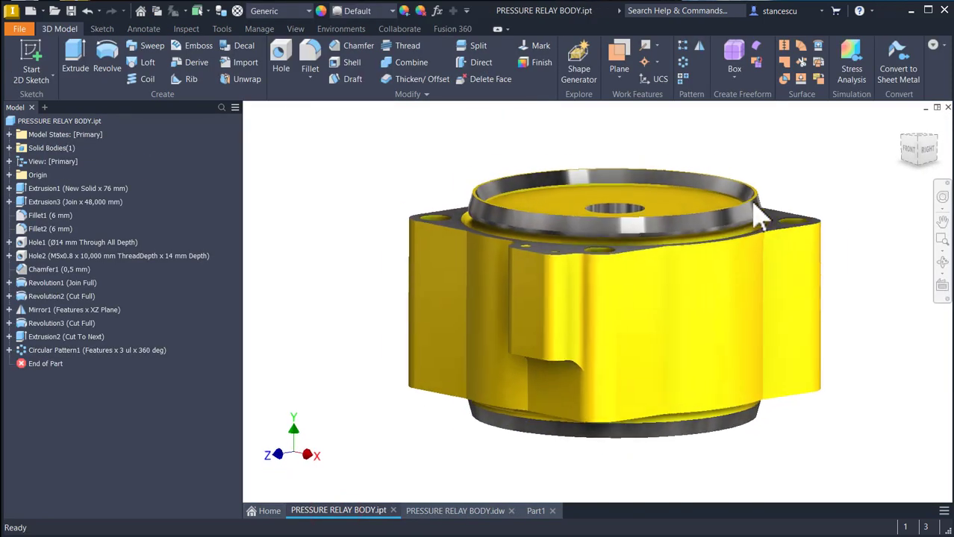
pyautogui.scroll(3, 755, 205)
pyautogui.keyDown('shift'); pyautogui.moveTo(844, 160); pyautogui.dragTo(821, 270, button='middle'); pyautogui.keyUp('shift')
pyautogui.scroll(-2, 821, 269)
pyautogui.scroll(3, 822, 258)
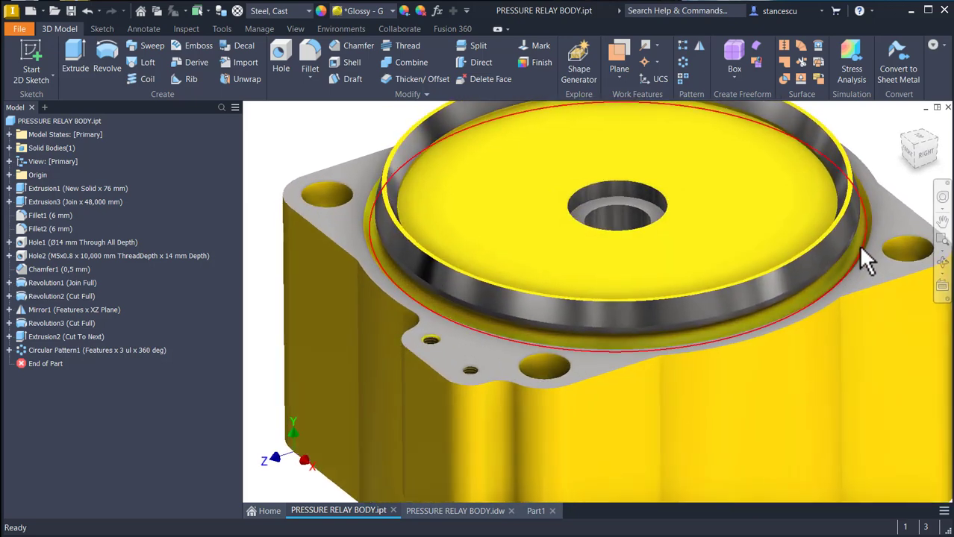
pyautogui.scroll(-1, 851, 262)
pyautogui.keyDown('shift'); pyautogui.moveTo(854, 265); pyautogui.dragTo(711, 442, button='middle'); pyautogui.keyUp('shift')
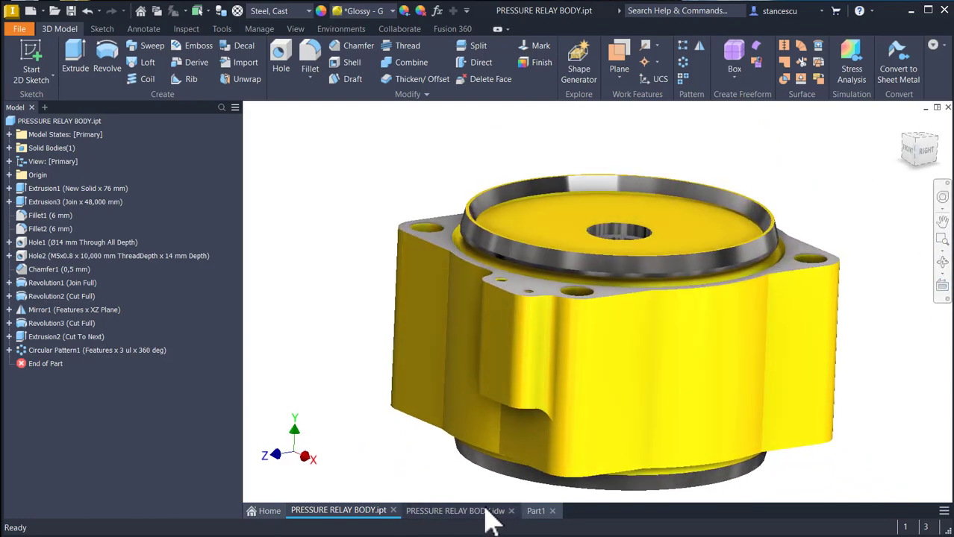
# Examine section A-A in the PRESSURE RELAY BODY.idw drawing for the rim groove's radius, centre position and angle
pyautogui.click(487, 511)
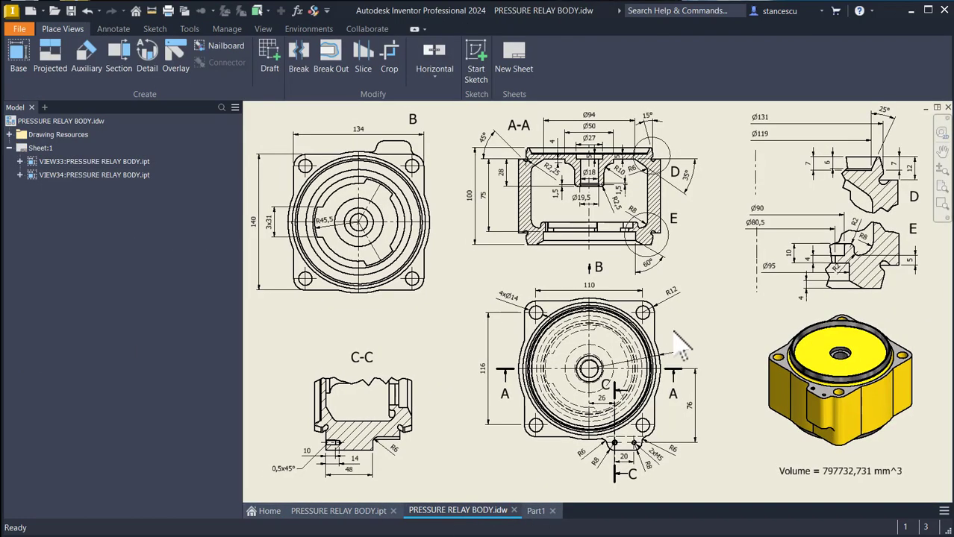
pyautogui.scroll(4, 574, 298)
pyautogui.scroll(3, 575, 298)
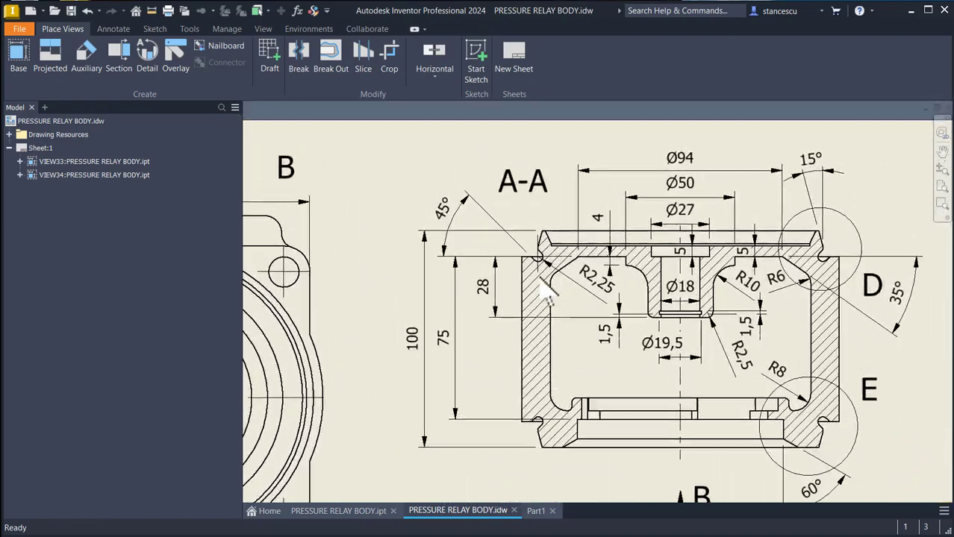
pyautogui.click(566, 261)
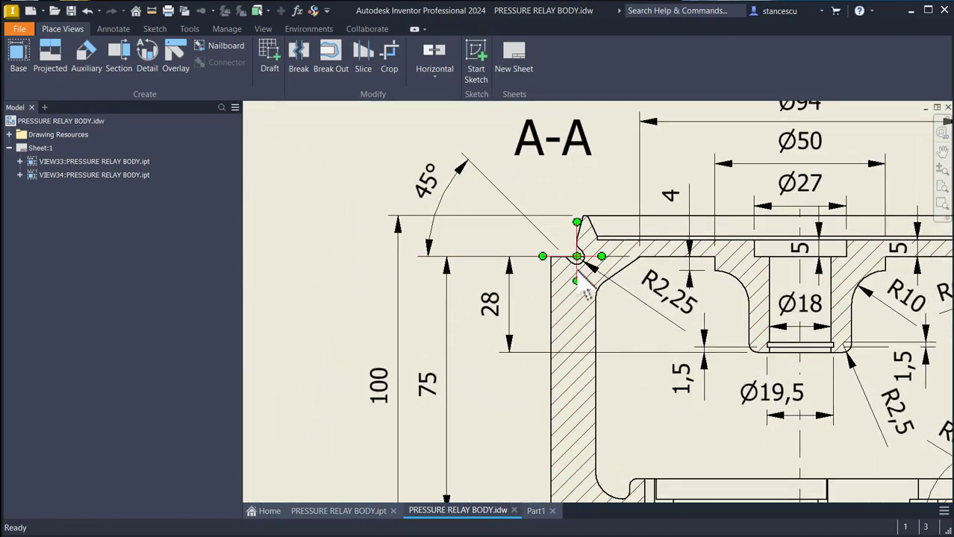
pyautogui.click(649, 330)
pyautogui.scroll(2, 571, 280)
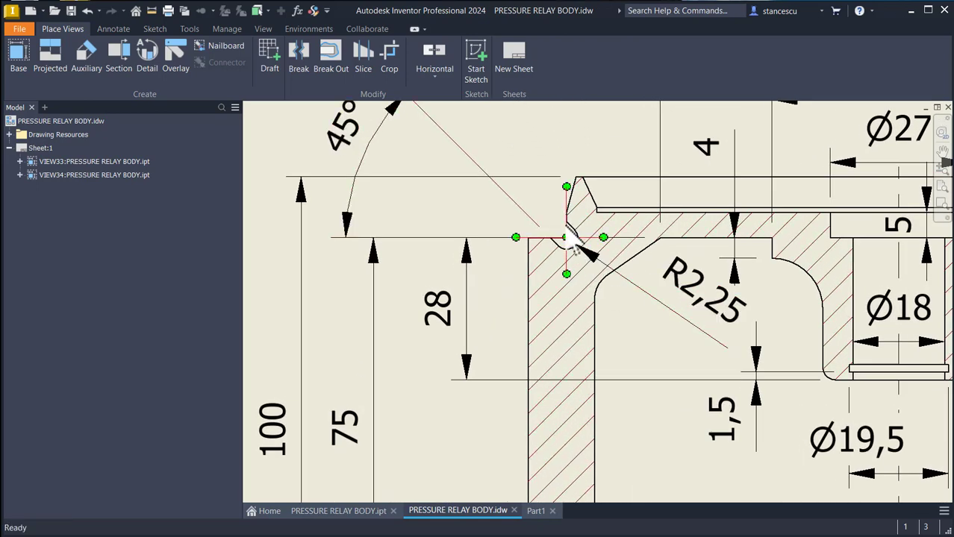
pyautogui.scroll(-1, 571, 269)
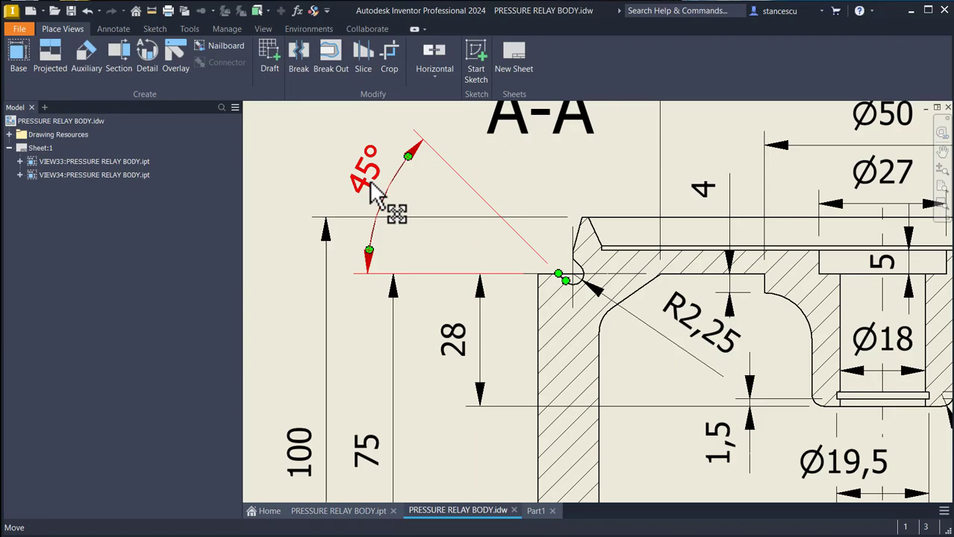
pyautogui.press('Home')
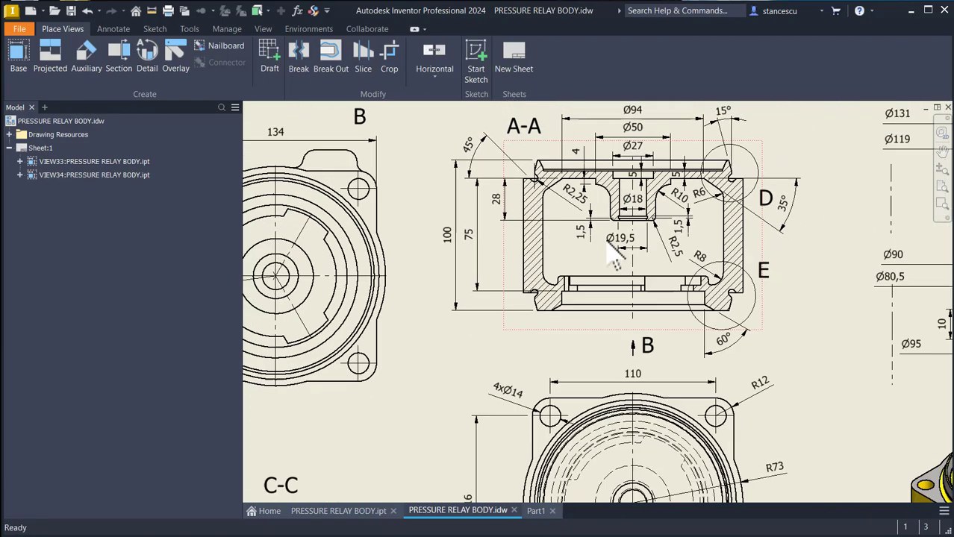
# Switch to Part1 and start a sketch on the XY plane, with the part sliced at the sketch plane
pyautogui.click(538, 510)
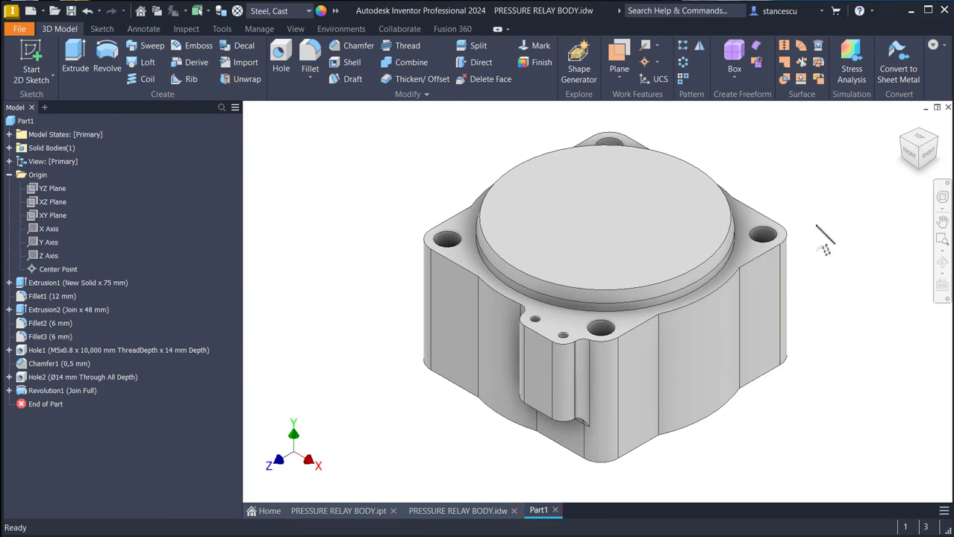
pyautogui.click(55, 215)
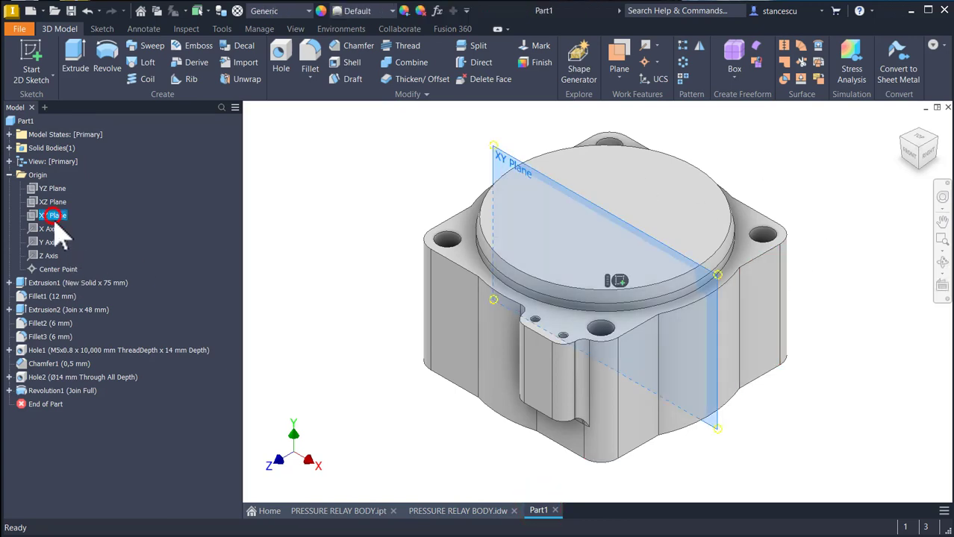
pyautogui.click(619, 279)
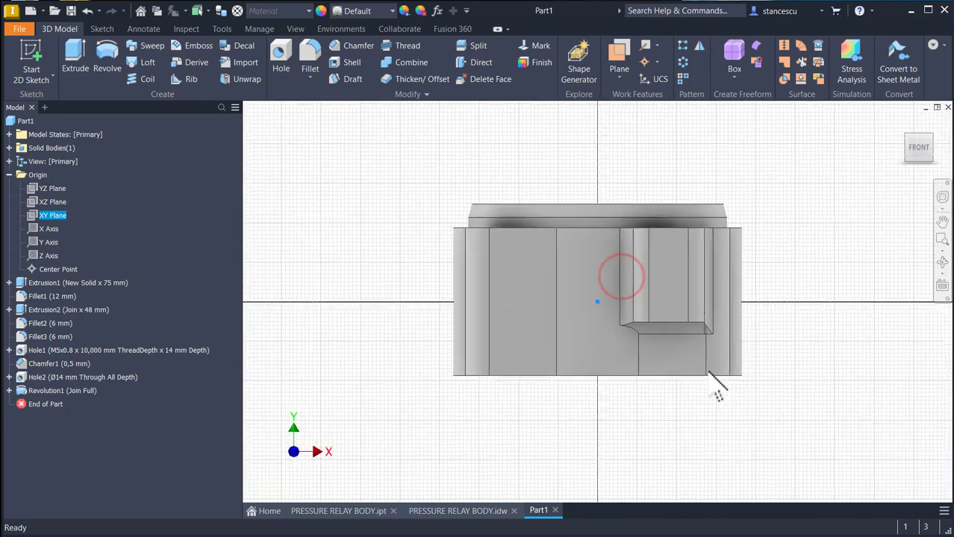
pyautogui.press('F7')
pyautogui.scroll(5, 783, 217)
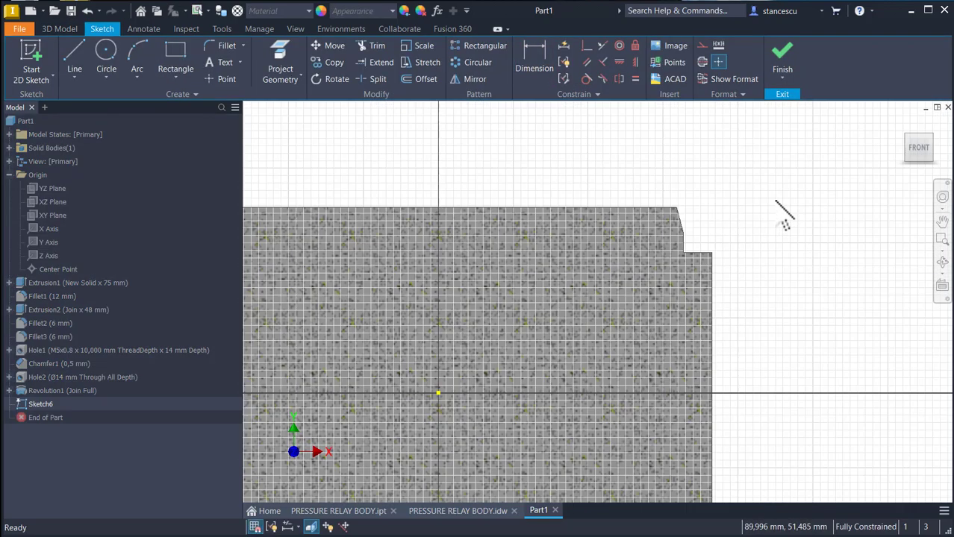
pyautogui.moveTo(756, 224); pyautogui.dragTo(754, 221, button='middle')
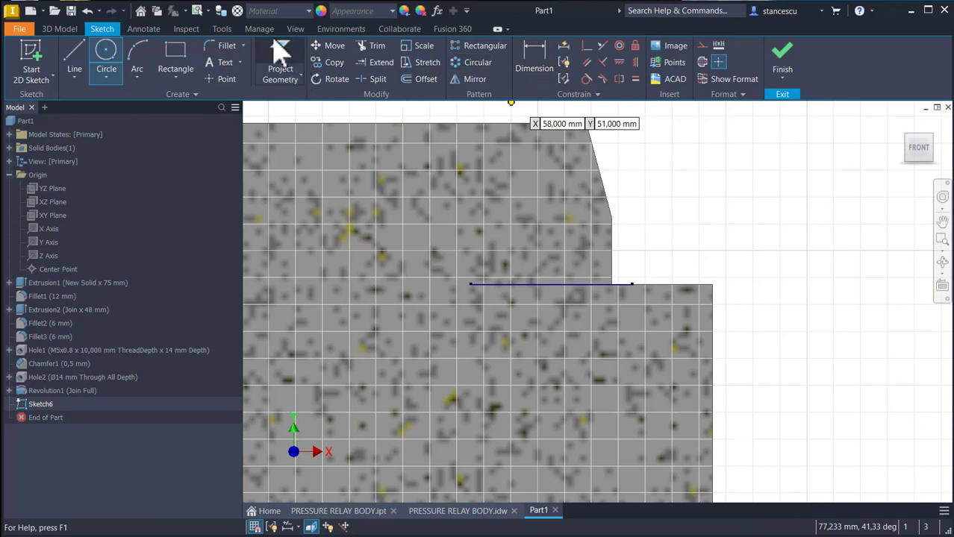
# Project the rim's outer vertical edge and the block's top edge into the sketch and convert both to construction lines
pyautogui.click(280, 60)
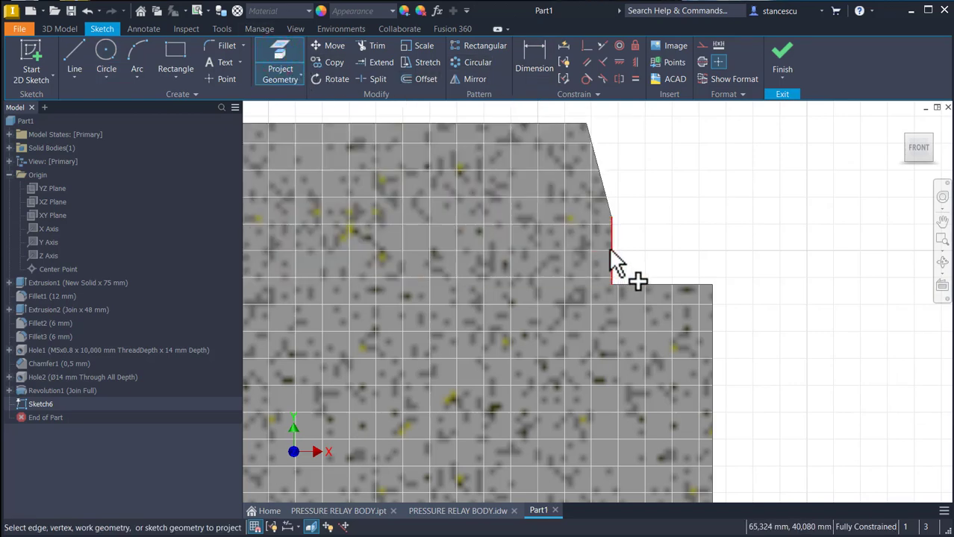
pyautogui.click(611, 250)
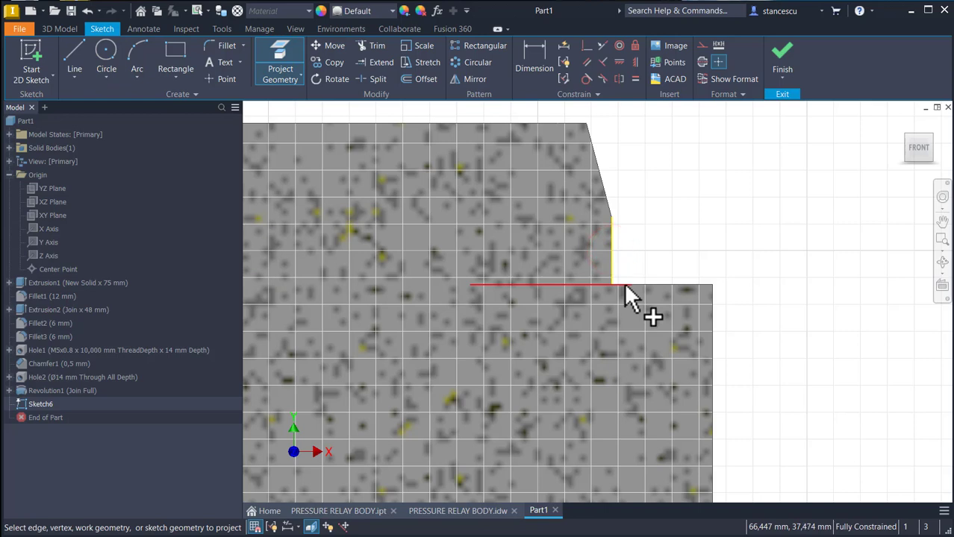
pyautogui.click(625, 286)
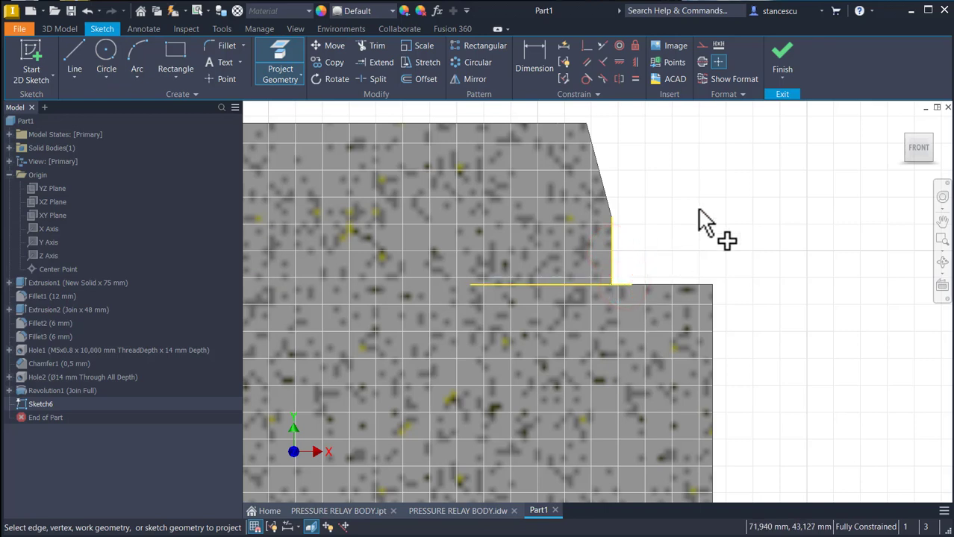
pyautogui.press('Escape')
pyautogui.moveTo(697, 196); pyautogui.dragTo(642, 254)
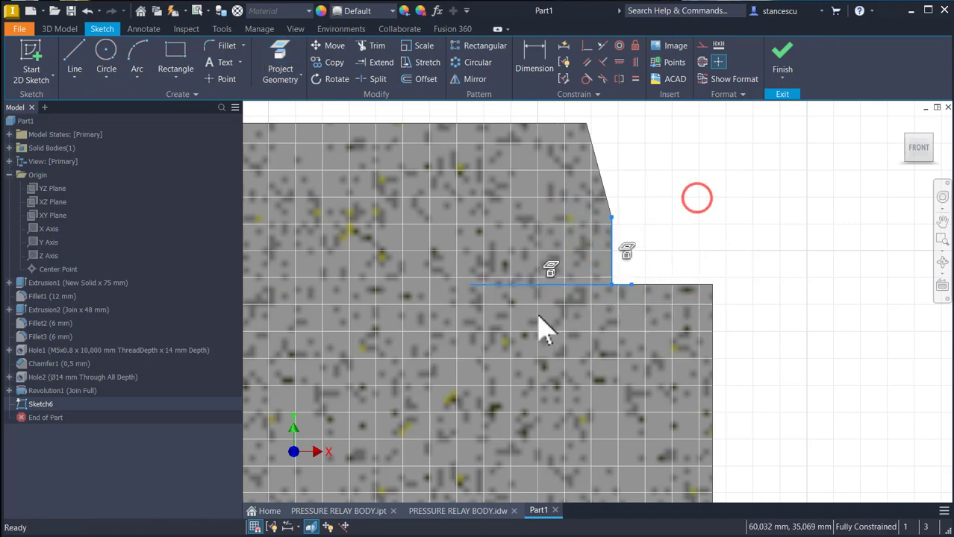
pyautogui.click(702, 46)
pyautogui.click(690, 147)
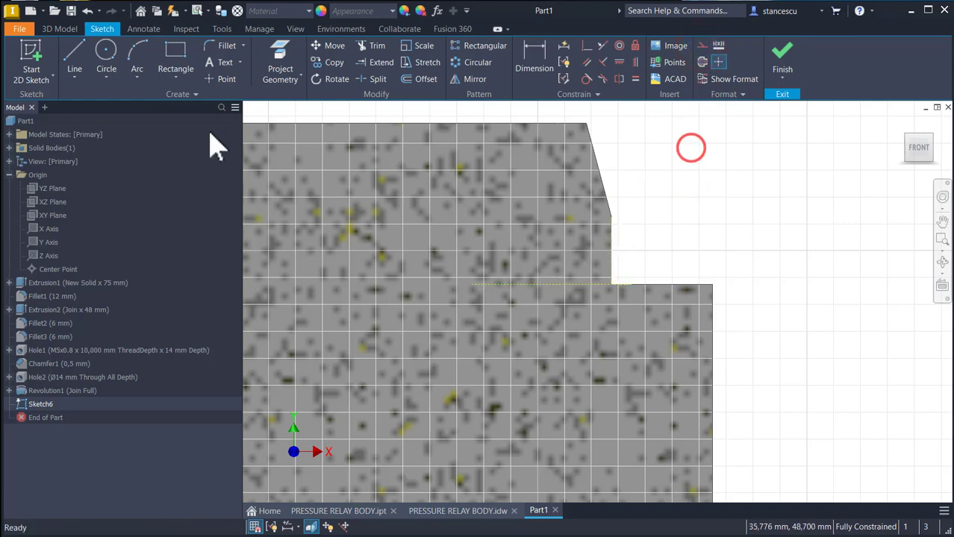
# Draw a circle of radius 2,25 mm centred on the corner where the rim meets the block's top face
pyautogui.click(106, 60)
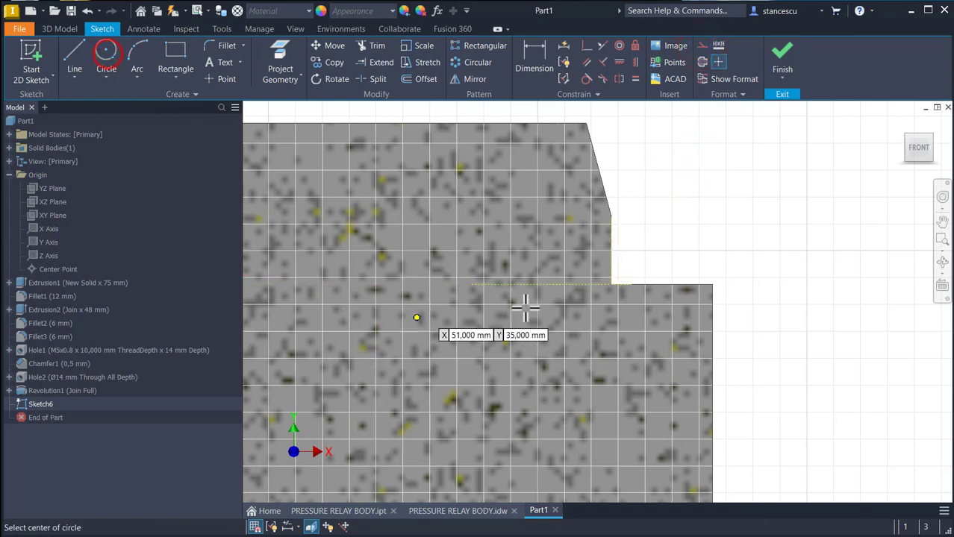
pyautogui.click(611, 283)
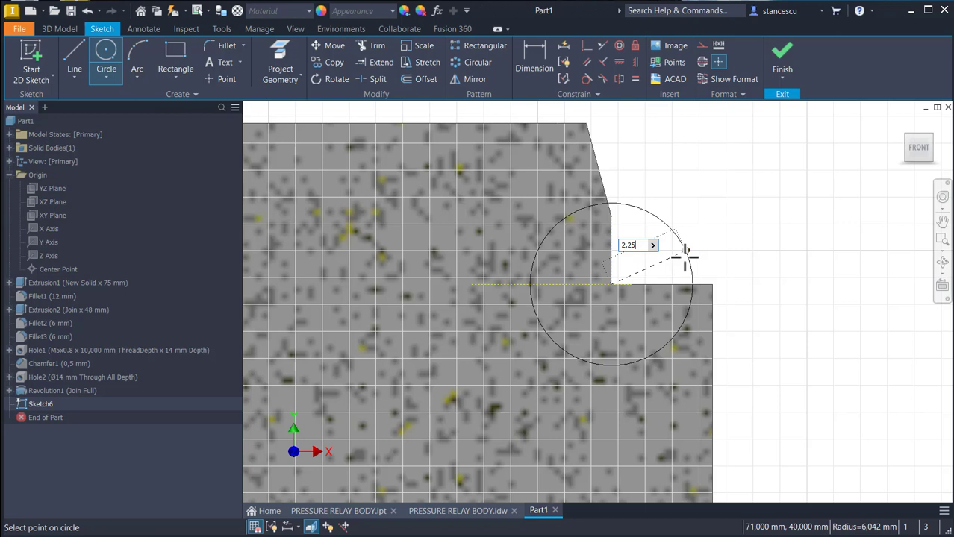
pyautogui.write('2,25')
pyautogui.press('Return')
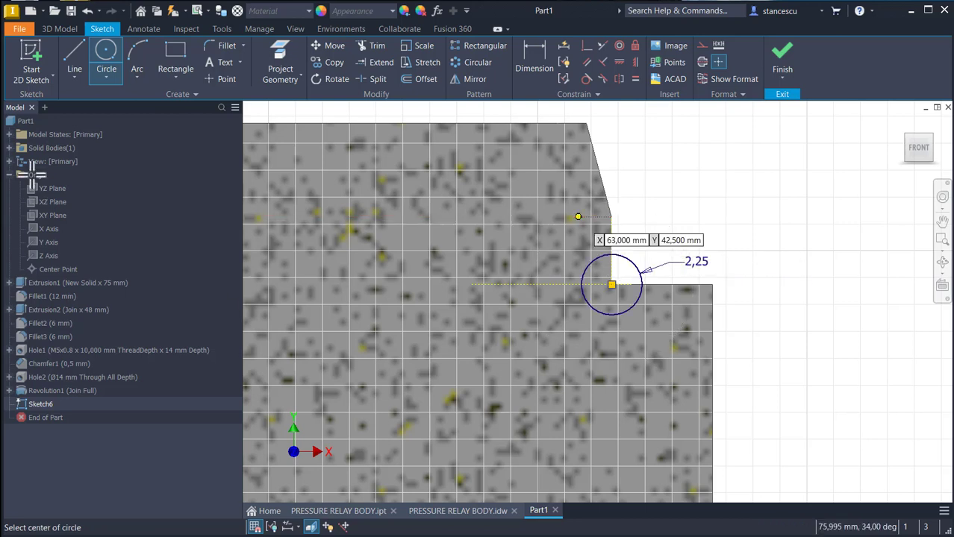
# Draw two parallel slanted lines tangent to opposite sides of the circle, extending upward beyond the rim and block edges
pyautogui.click(72, 58)
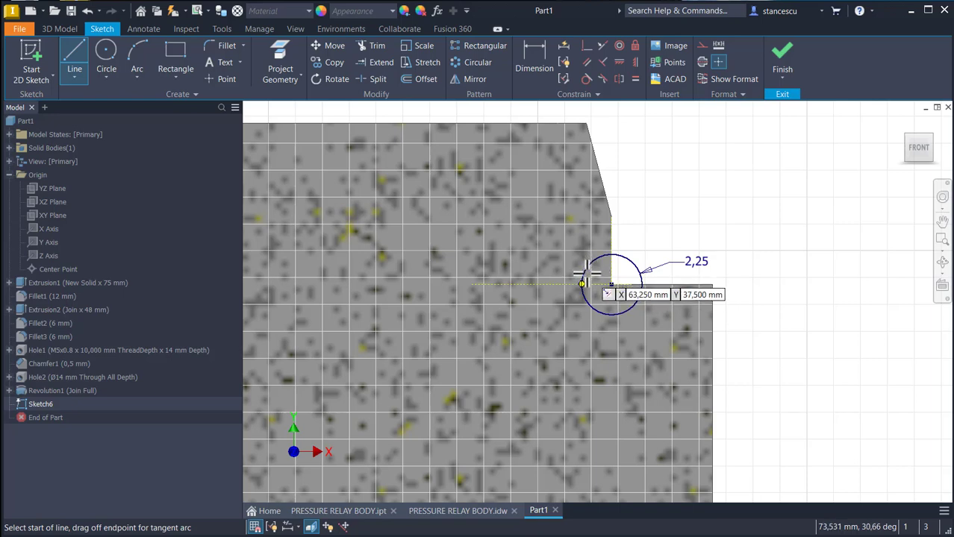
pyautogui.scroll(2, 589, 267)
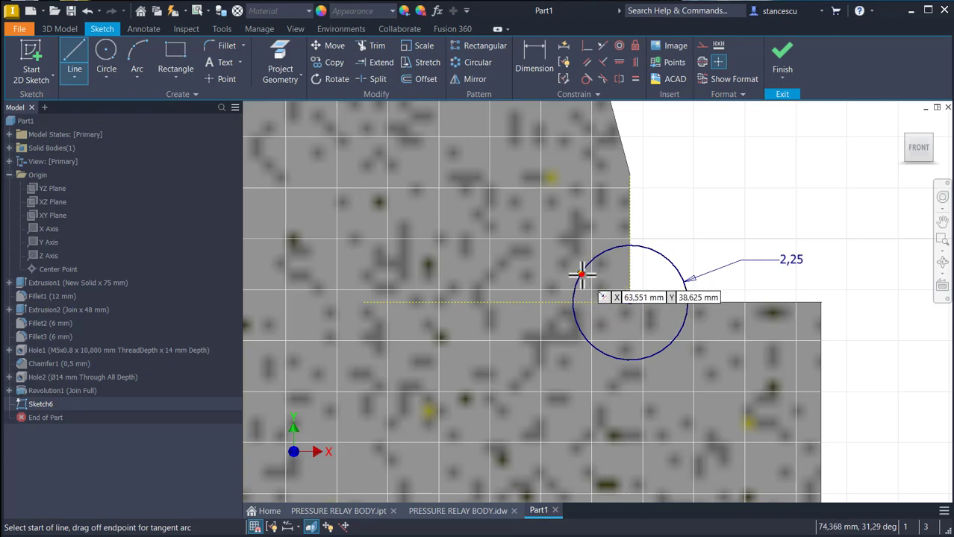
pyautogui.moveTo(582, 275)
pyautogui.mouseDown()
pyautogui.moveTo(612, 209)
pyautogui.moveTo(681, 166)
pyautogui.mouseUp()
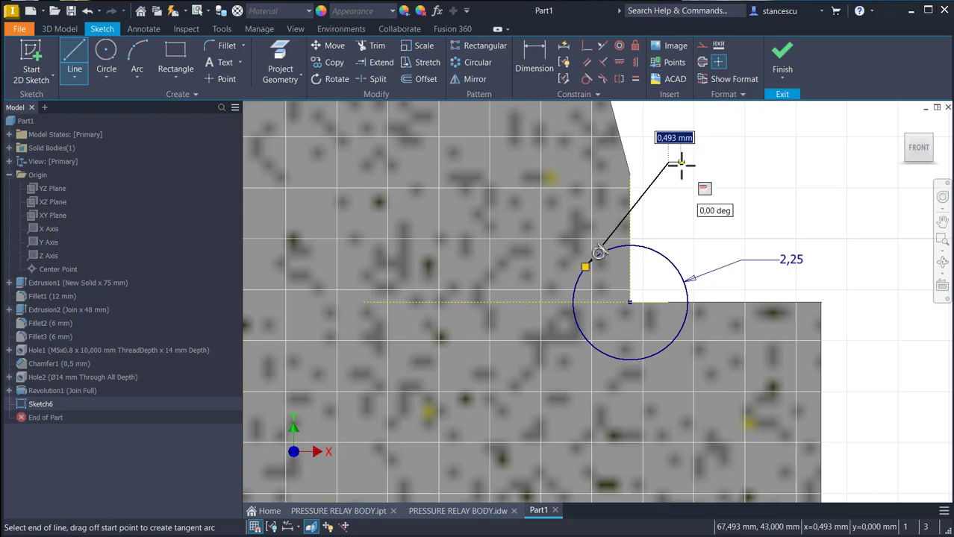
pyautogui.rightClick(680, 163)
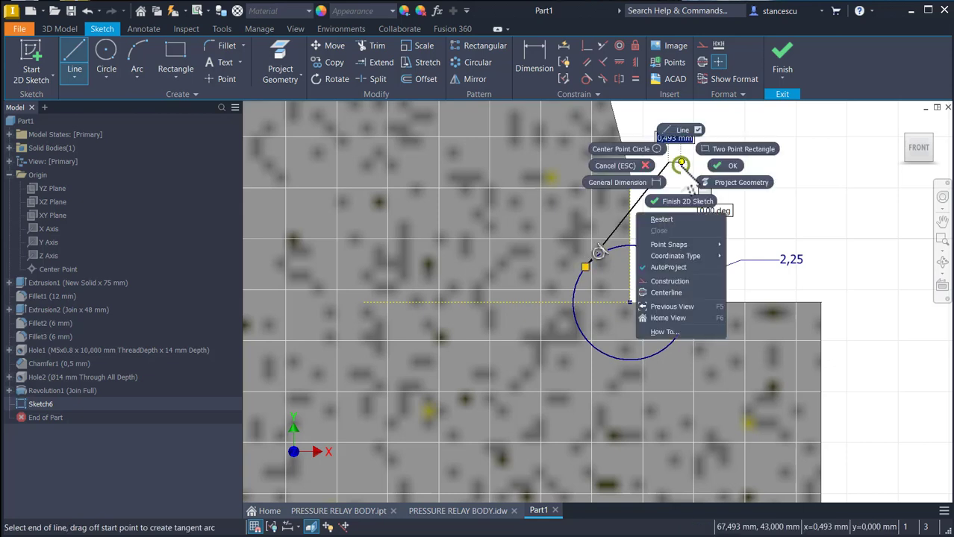
pyautogui.click(666, 218)
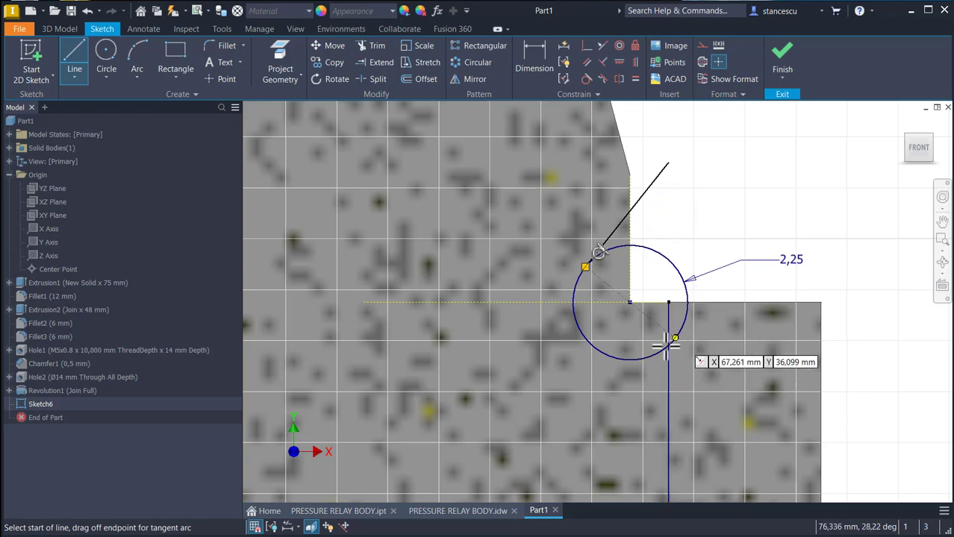
pyautogui.moveTo(656, 355); pyautogui.dragTo(760, 229)
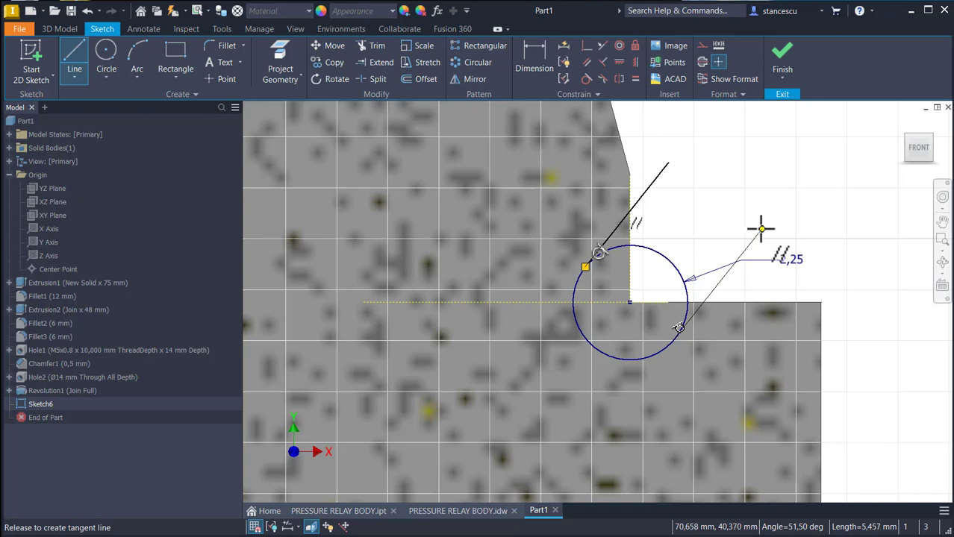
pyautogui.moveTo(760, 229); pyautogui.dragTo(760, 229)
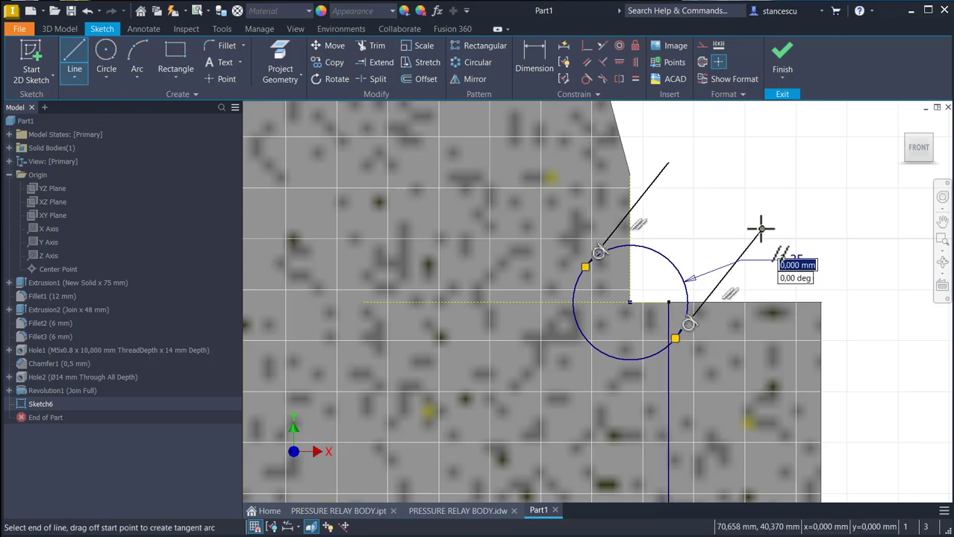
pyautogui.press('Escape')
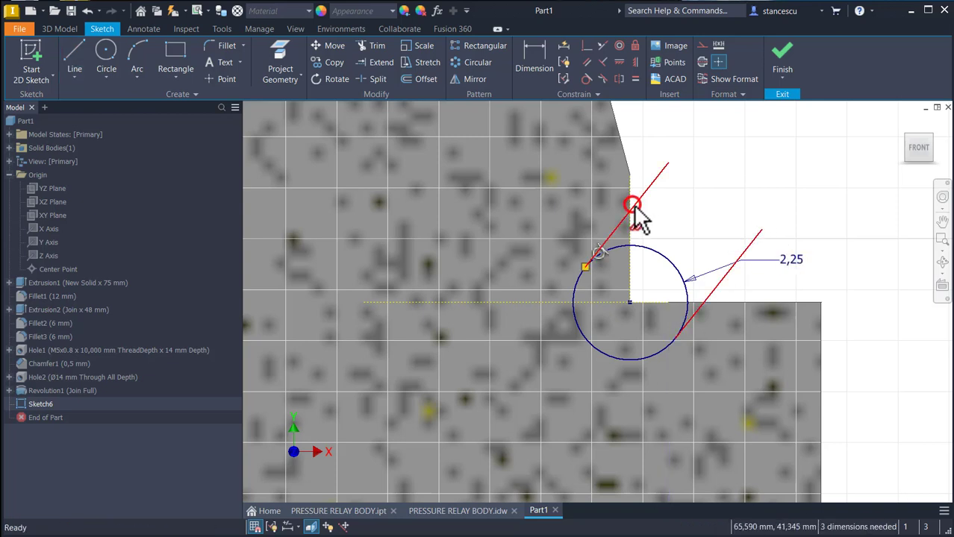
pyautogui.click(636, 210)
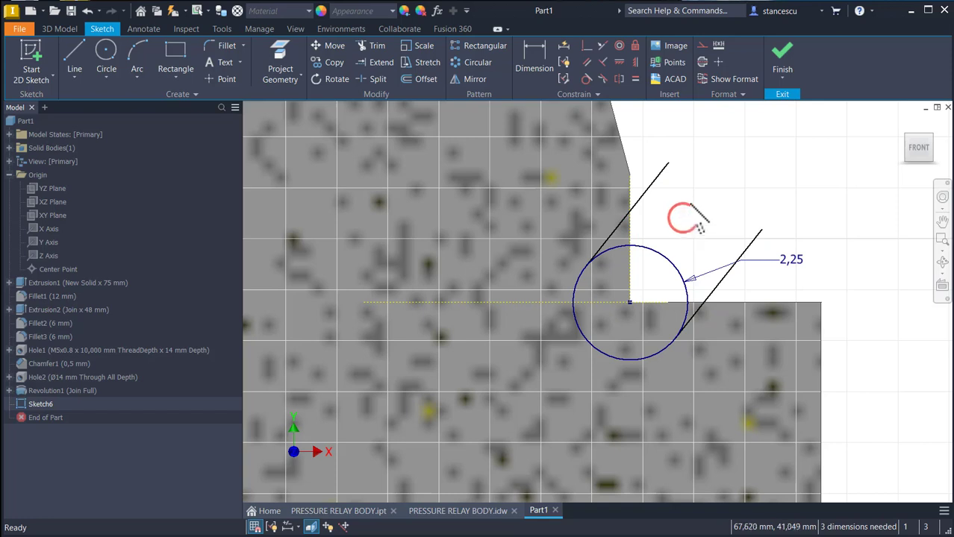
# Set the angle between the lower tangent line and the block's top edge to 45 degrees
pyautogui.press('d')
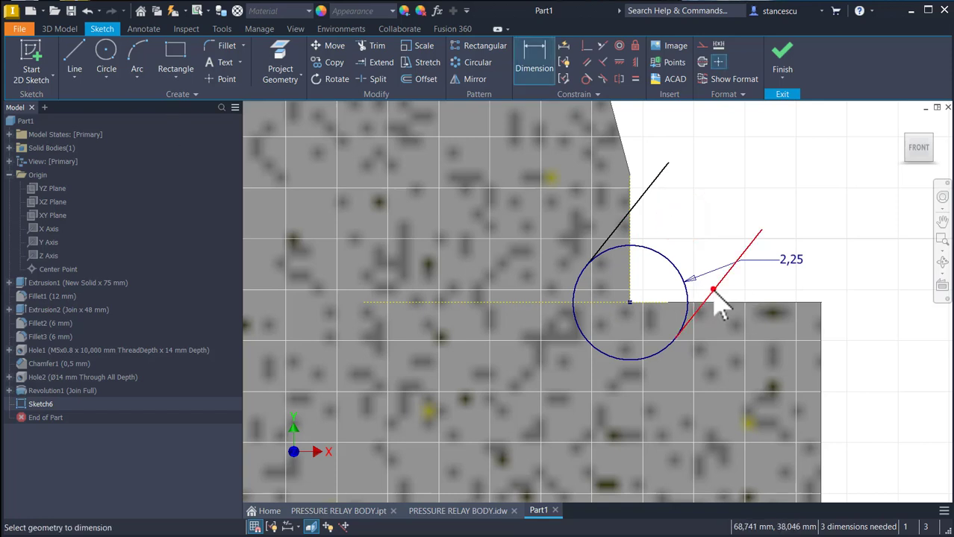
pyautogui.click(715, 289)
pyautogui.click(728, 302)
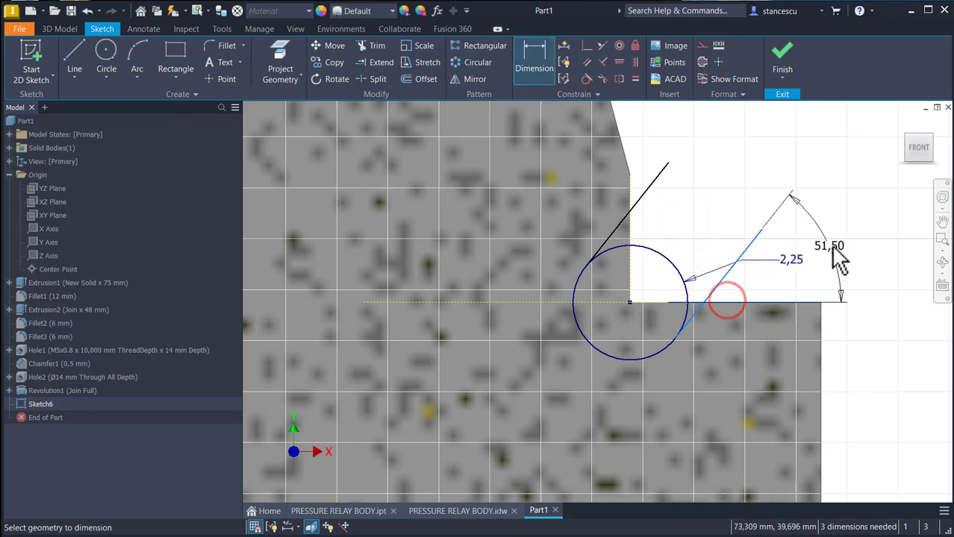
pyautogui.click(854, 218)
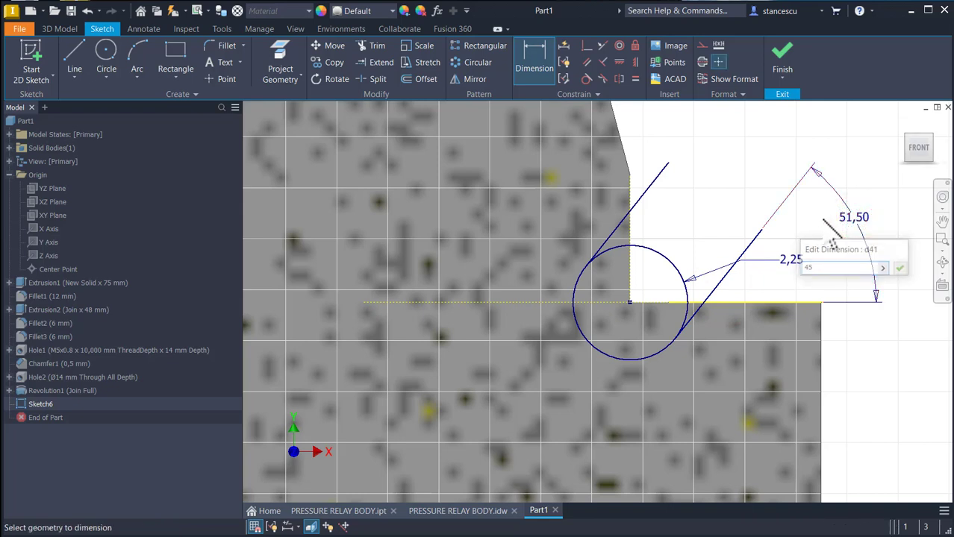
pyautogui.press('Return')
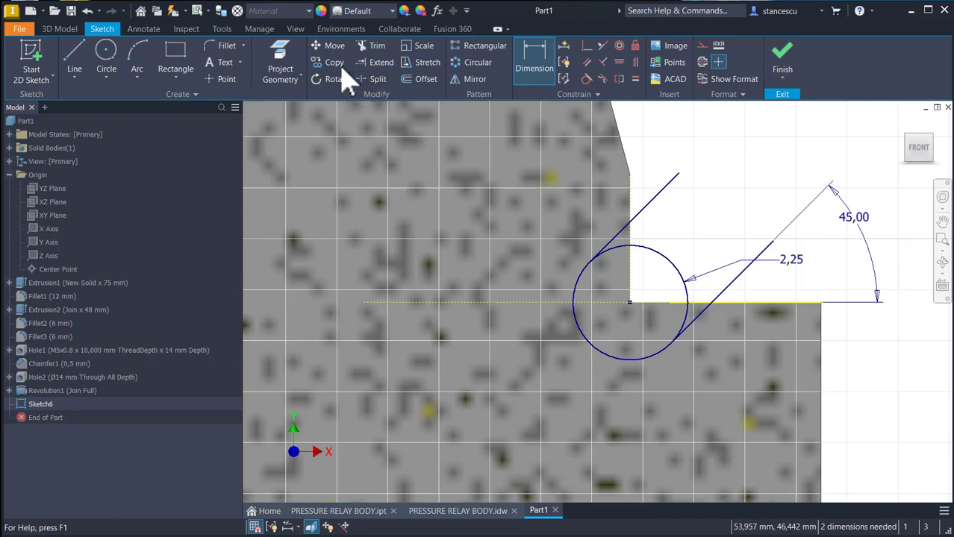
# Trim the tangent lines at the rim and block edges and remove the circle's excess arcs, leaving the groove outline
pyautogui.click(370, 46)
pyautogui.click(653, 197)
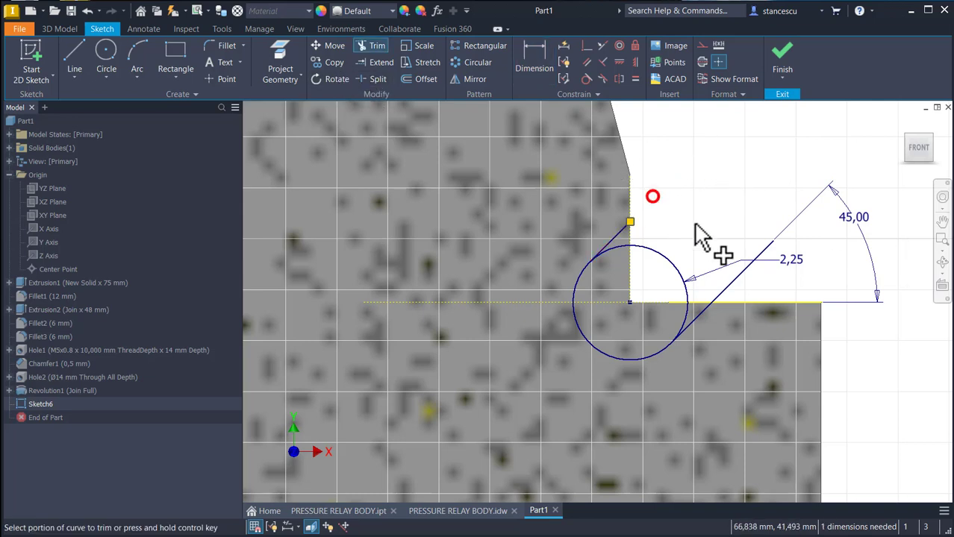
pyautogui.click(735, 282)
pyautogui.click(661, 254)
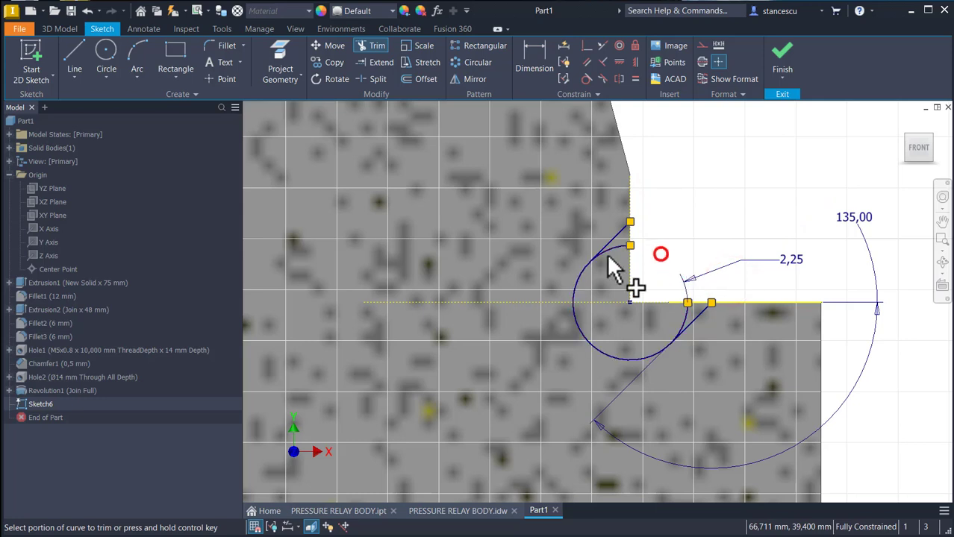
pyautogui.click(606, 253)
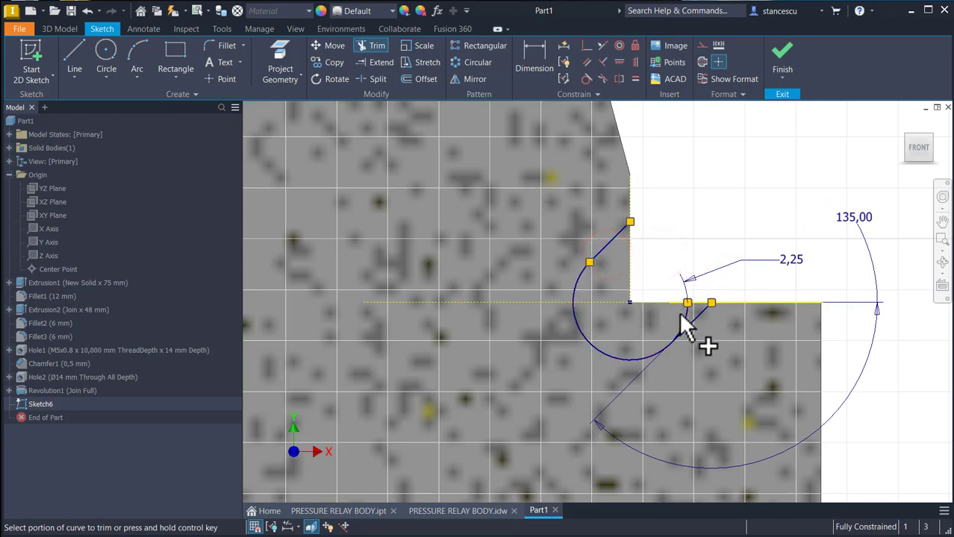
pyautogui.click(685, 319)
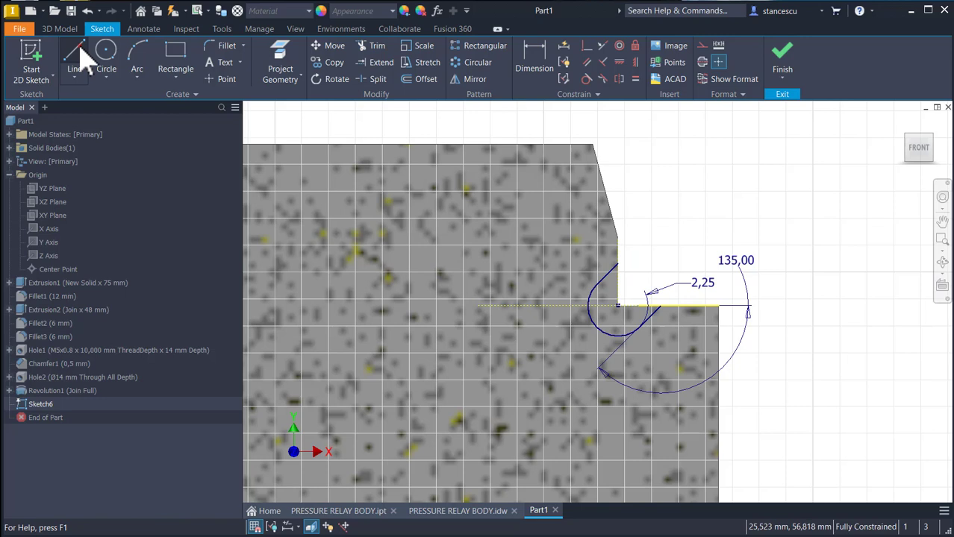
# Close the groove profile with a vertical and a horizontal line joining the tangent lines' ends through the circle's centre
pyautogui.click(78, 52)
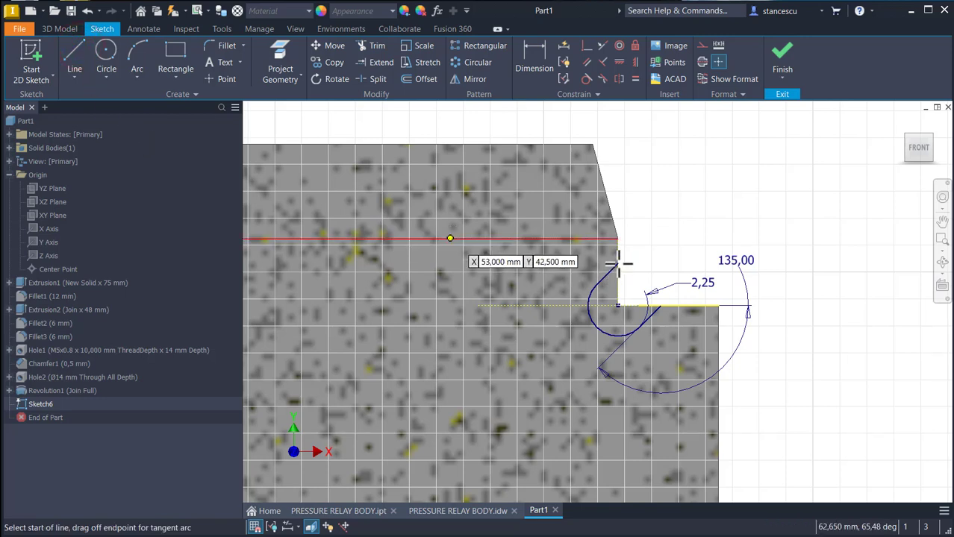
pyautogui.click(617, 304)
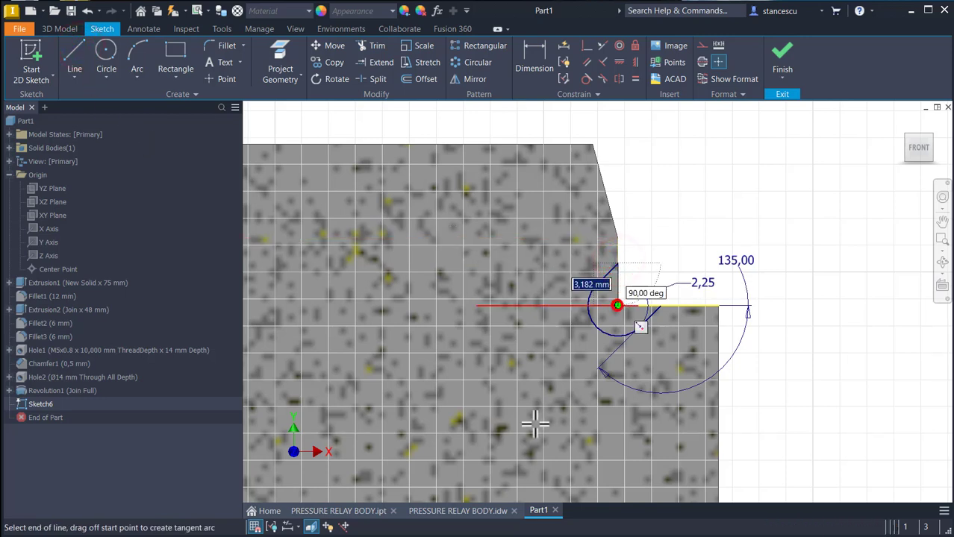
pyautogui.click(618, 305)
pyautogui.click(658, 306)
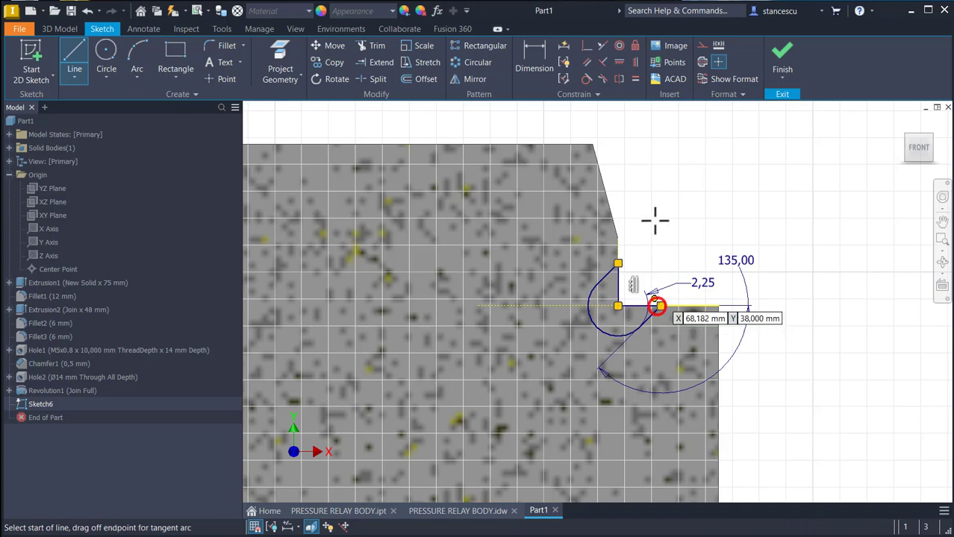
# Finish the groove sketch and revolve its profile as a full 360-degree cut around the Y axis
pyautogui.click(777, 61)
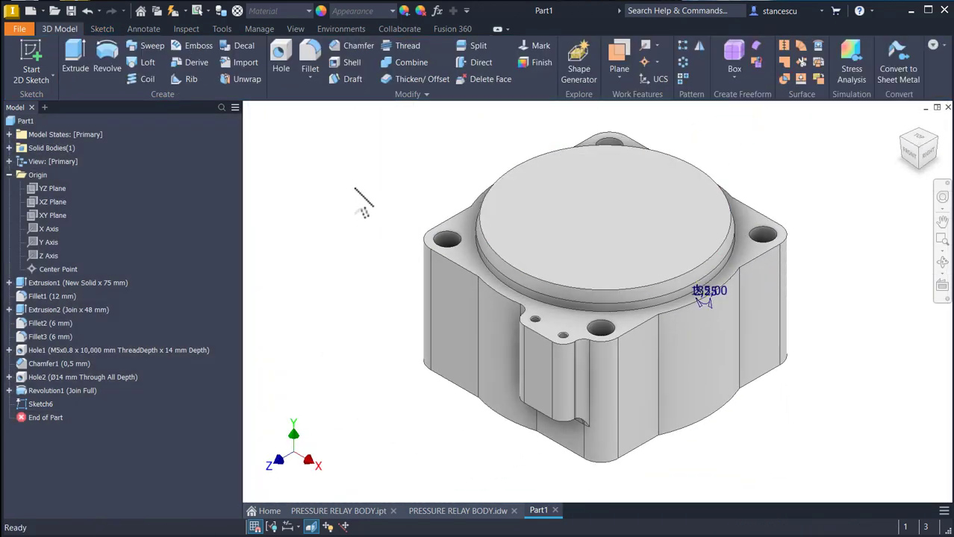
pyautogui.click(101, 54)
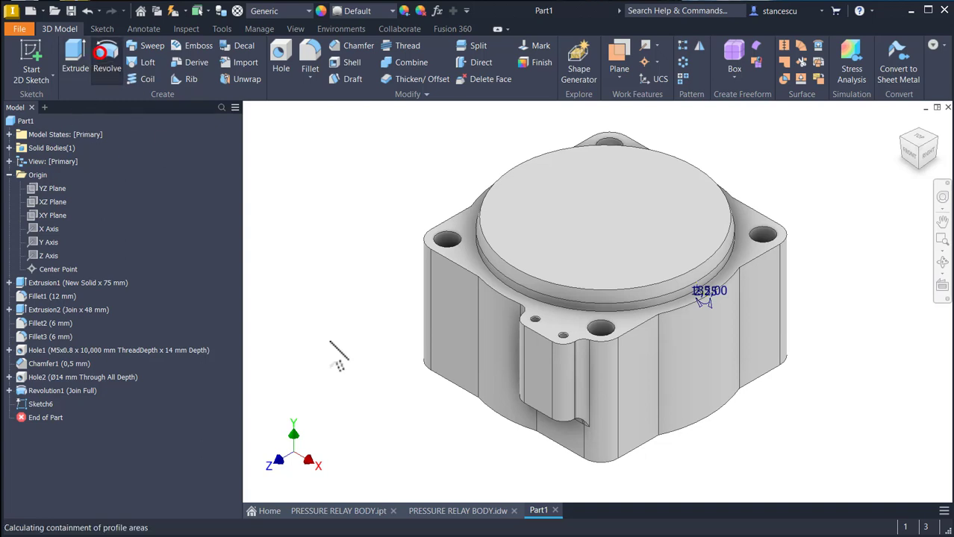
pyautogui.scroll(5, 688, 303)
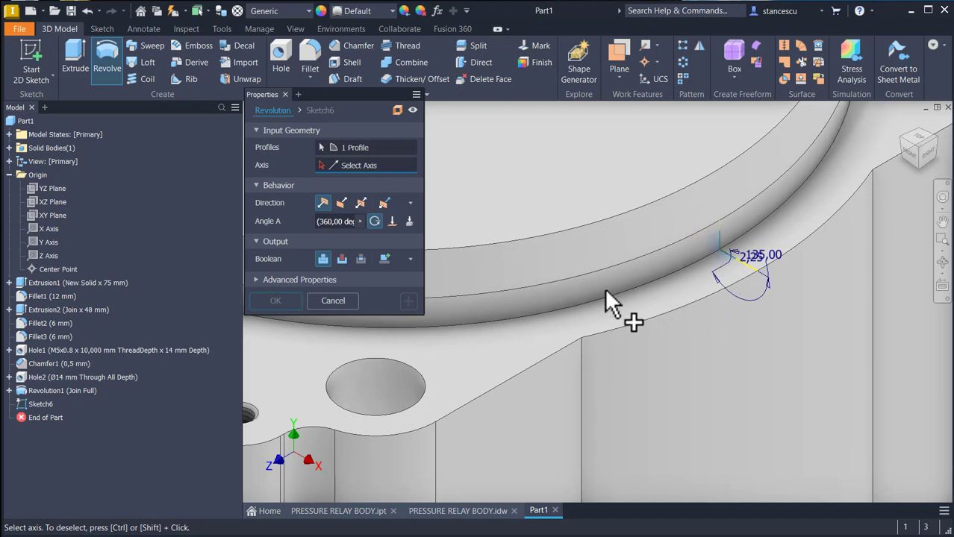
pyautogui.scroll(-5, 605, 288)
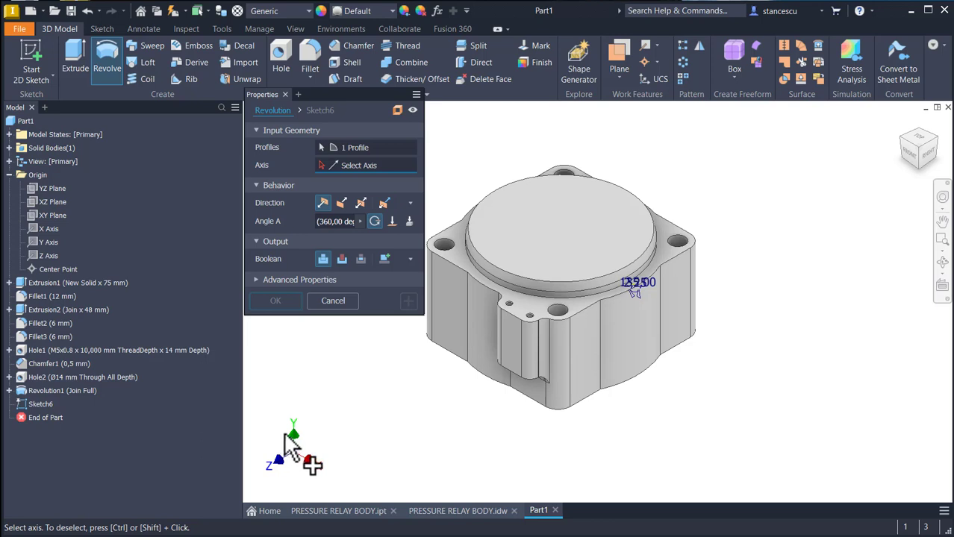
pyautogui.click(46, 242)
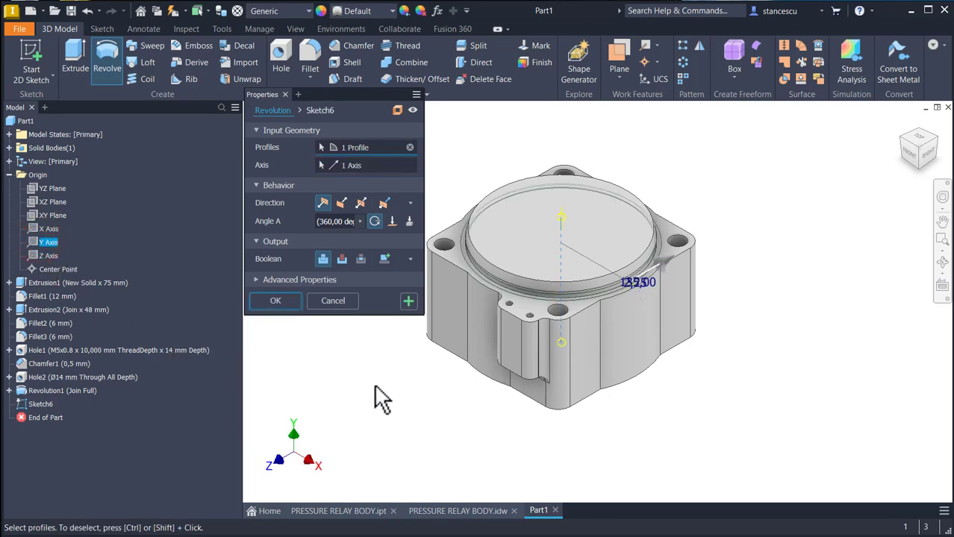
pyautogui.click(340, 258)
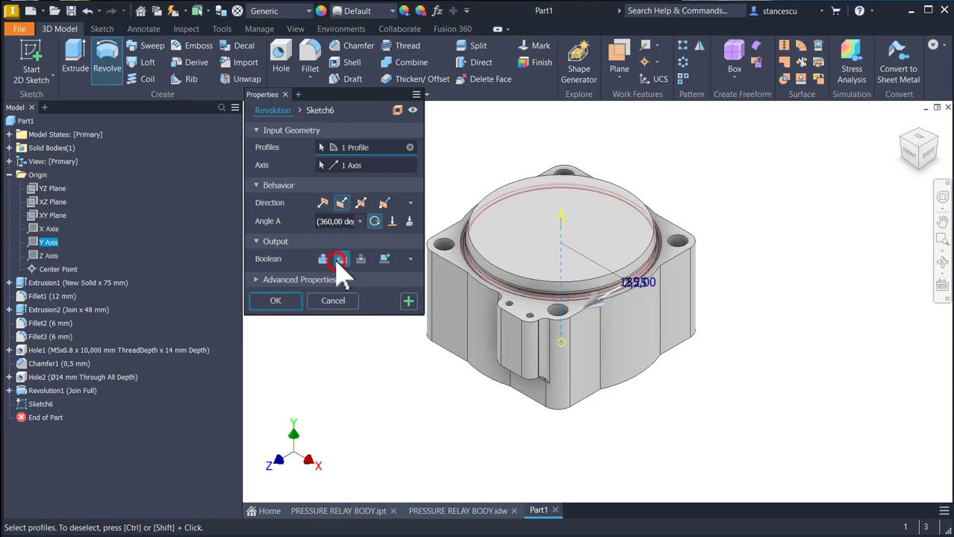
pyautogui.click(295, 305)
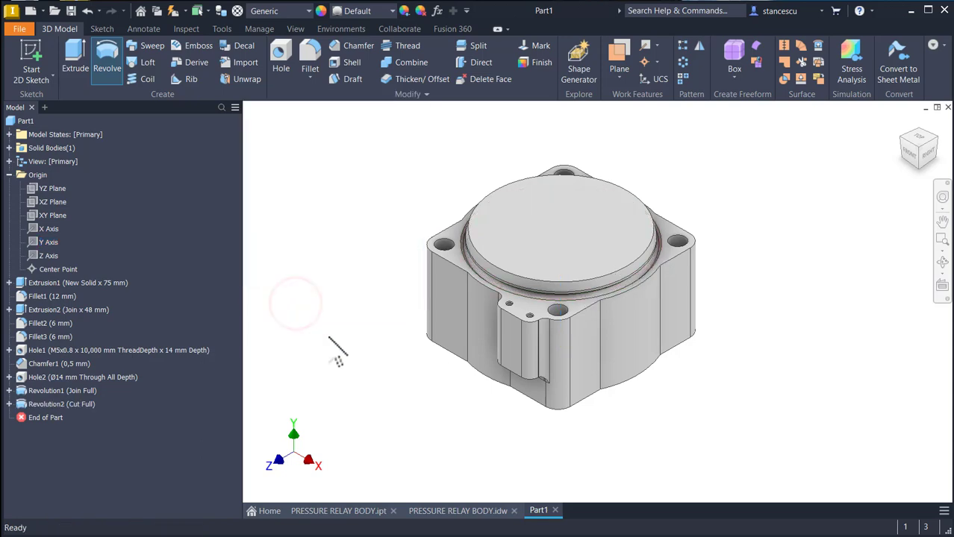
pyautogui.keyDown('shift'); pyautogui.moveTo(492, 291); pyautogui.dragTo(826, 270, button='middle'); pyautogui.keyUp('shift')
pyautogui.scroll(5, 541, 262)
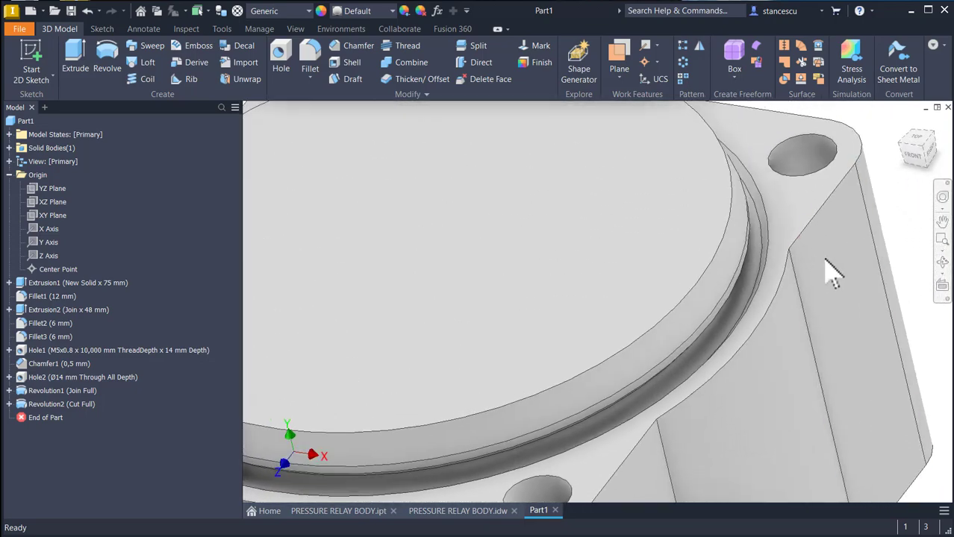
pyautogui.press('F6')
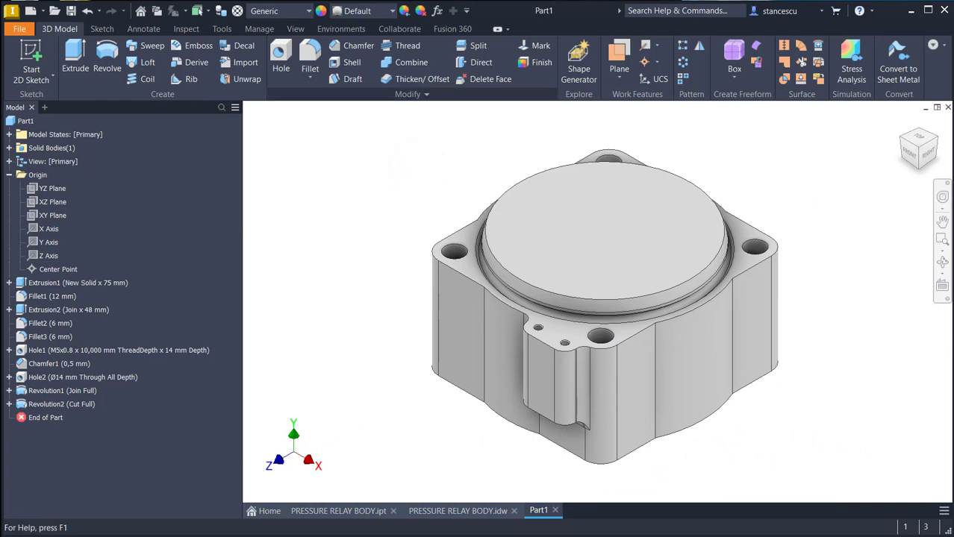
# Mirror both revolved features, the rim and its groove, about the XZ plane onto the block's opposite face
pyautogui.click(450, 137)
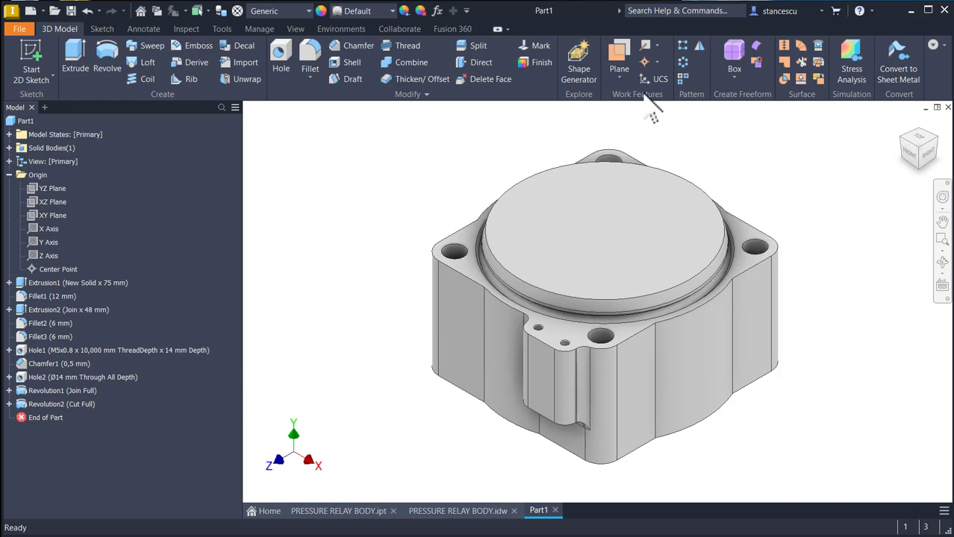
pyautogui.click(698, 45)
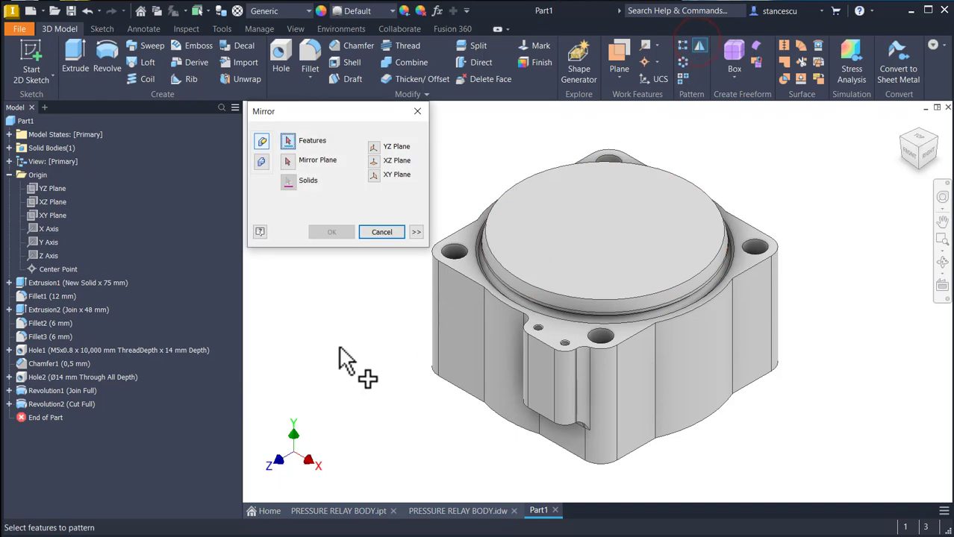
pyautogui.click(47, 404)
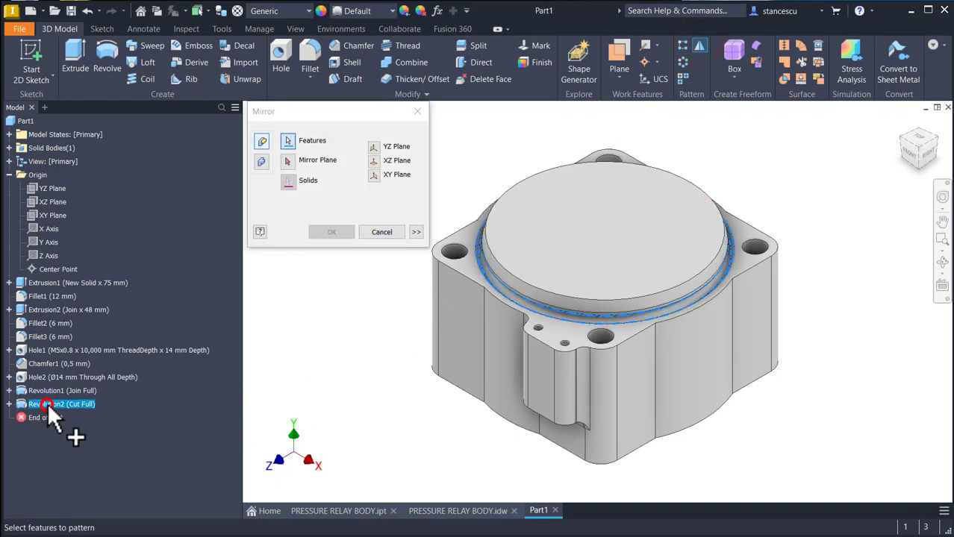
pyautogui.click(59, 391)
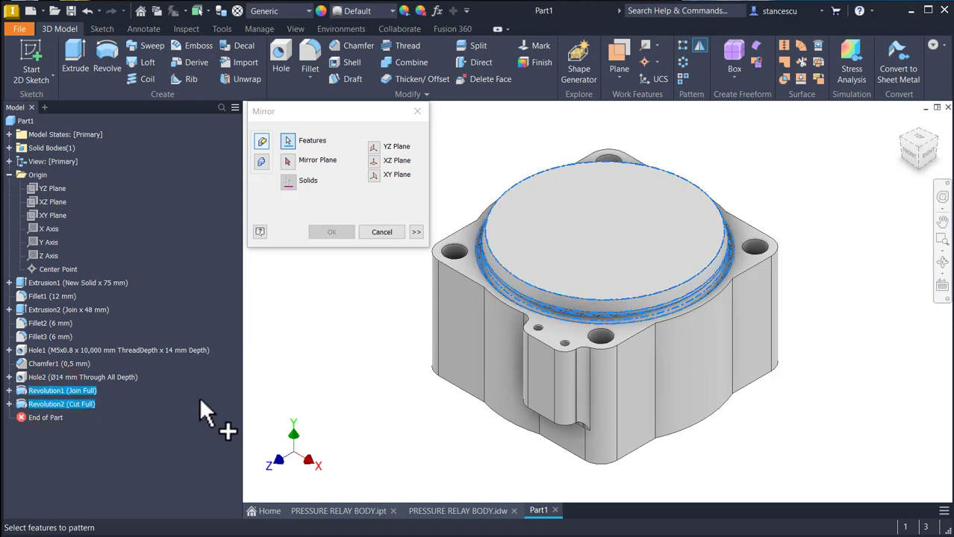
pyautogui.click(288, 160)
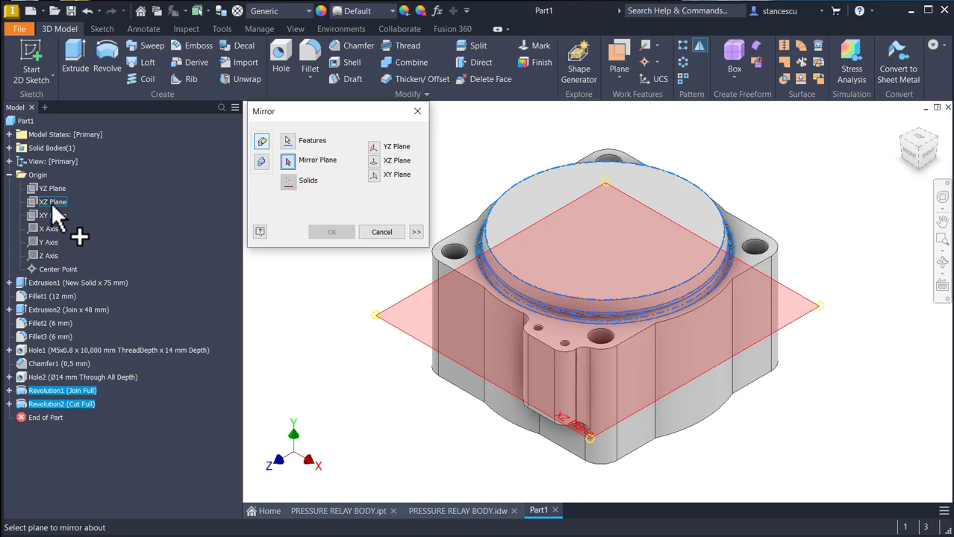
pyautogui.click(52, 203)
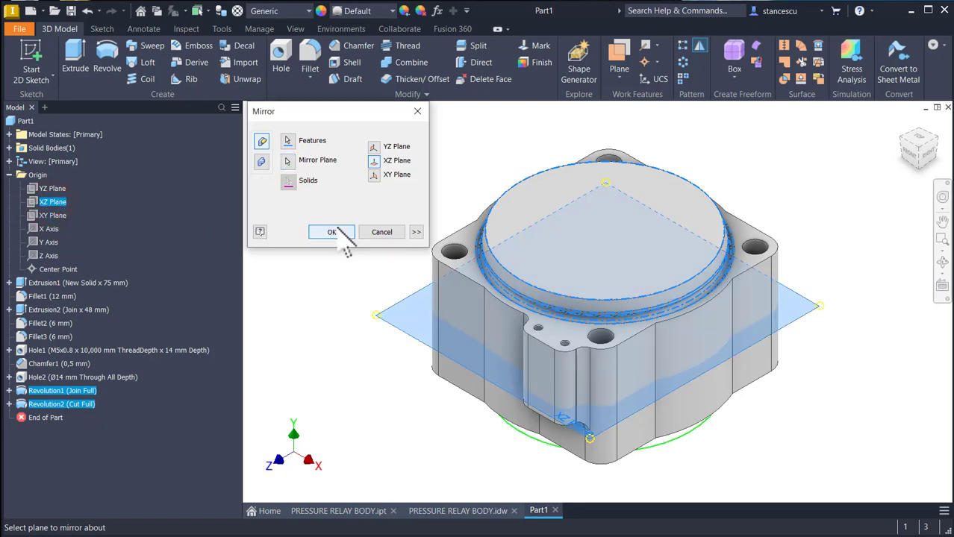
pyautogui.click(338, 228)
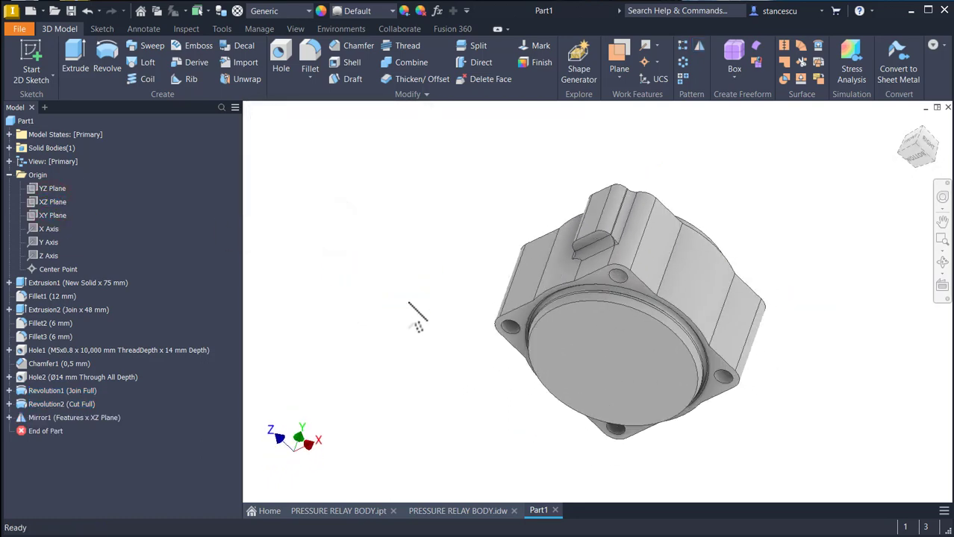
pyautogui.scroll(3, 548, 326)
pyautogui.keyDown('shift'); pyautogui.moveTo(591, 340); pyautogui.dragTo(760, 229, button='middle'); pyautogui.keyUp('shift')
pyautogui.press('F6')
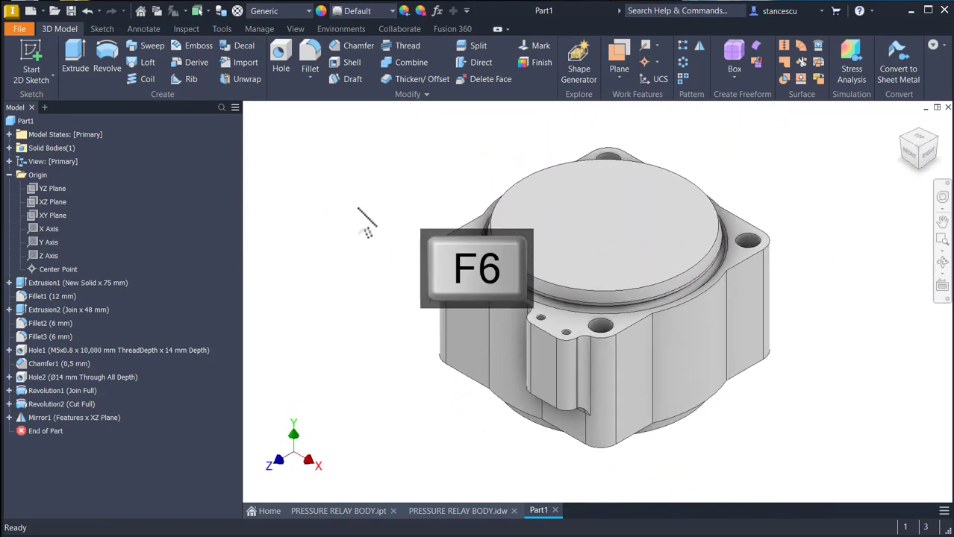
# Switch to the PRESSURE RELAY BODY.idw drawing and examine section A-A's hub and cavity dimensions together with detail D
pyautogui.click(465, 511)
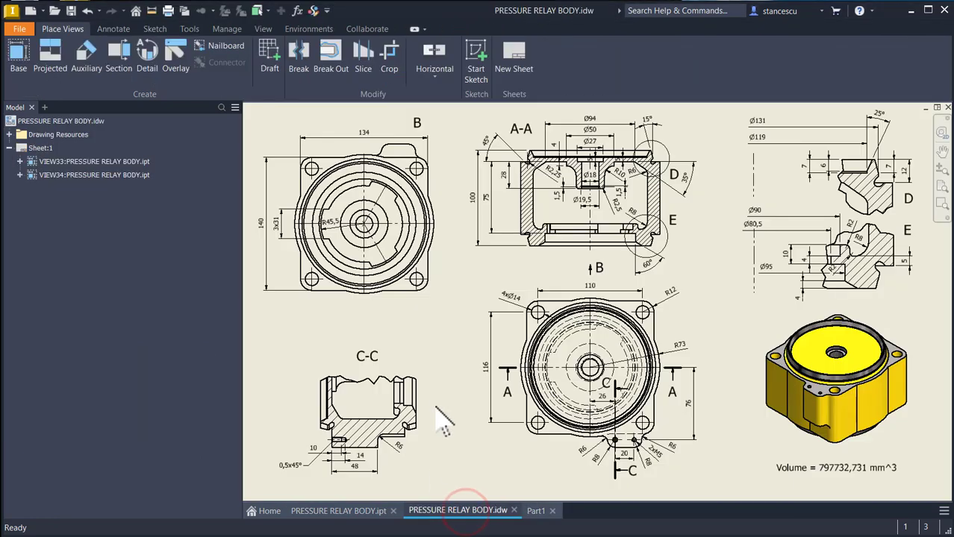
pyautogui.scroll(7, 654, 211)
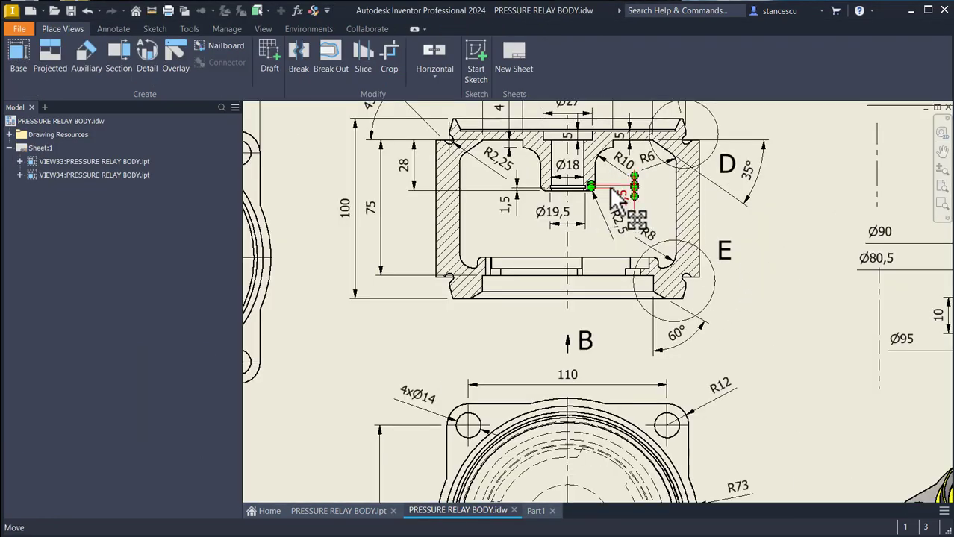
pyautogui.moveTo(608, 246); pyautogui.dragTo(614, 265, button='middle')
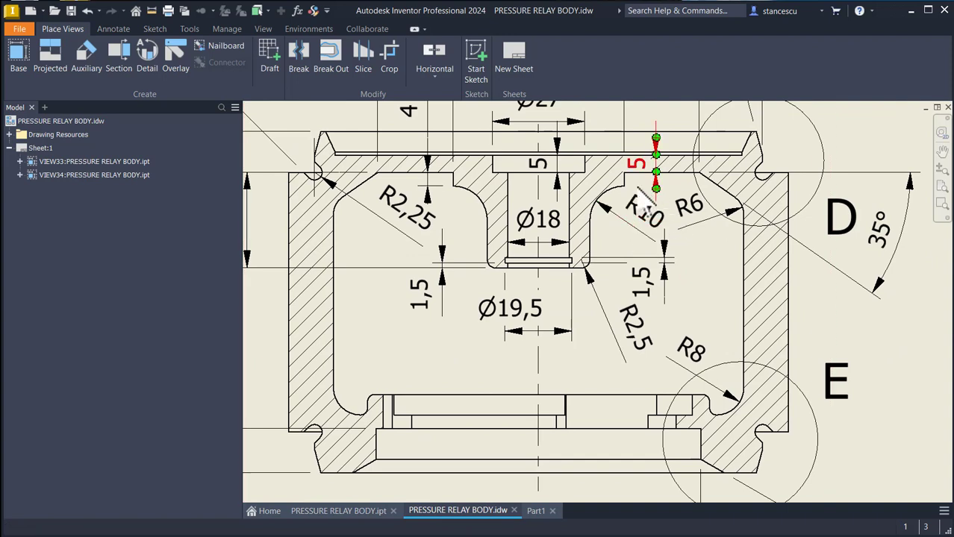
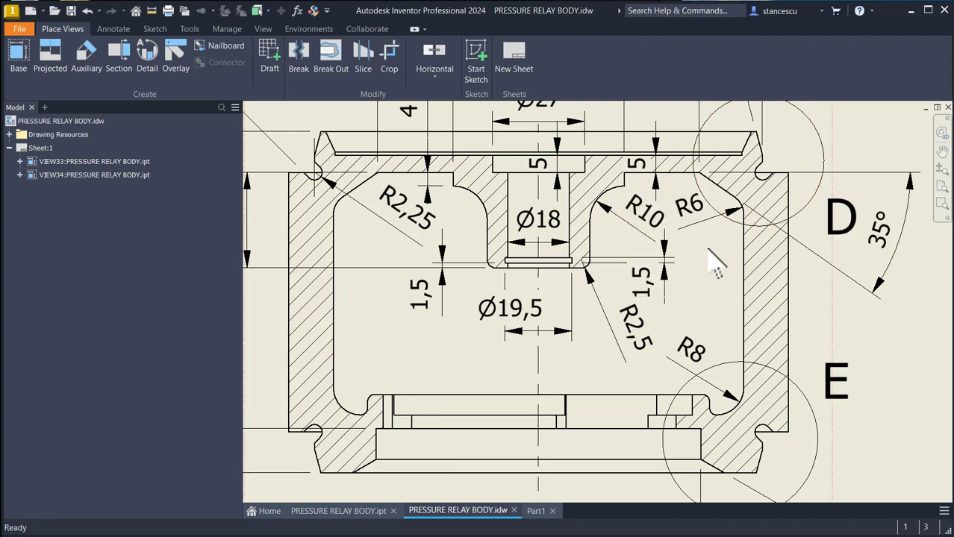
pyautogui.moveTo(715, 269); pyautogui.dragTo(722, 331, button='middle')
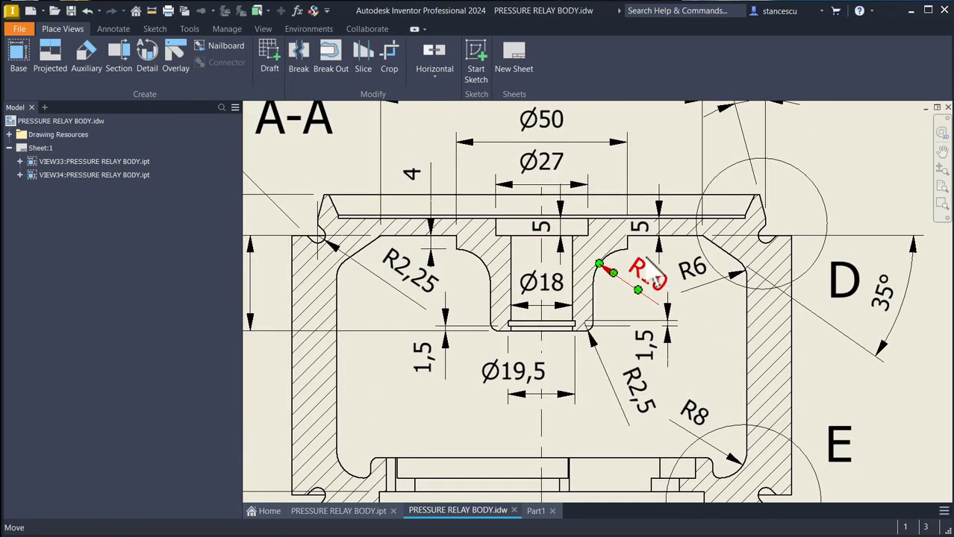
pyautogui.moveTo(835, 317); pyautogui.dragTo(458, 331, button='middle')
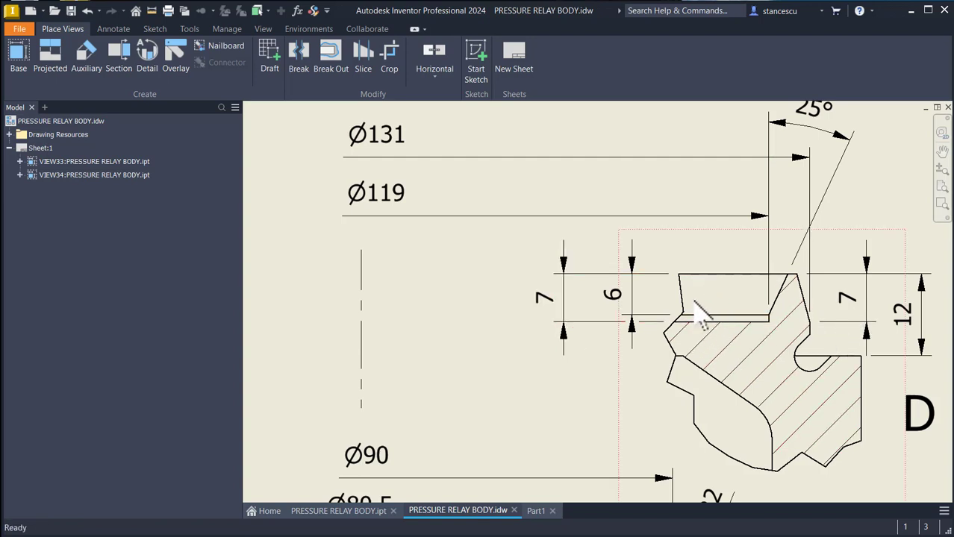
pyautogui.scroll(-2, 440, 321)
pyautogui.moveTo(443, 320); pyautogui.dragTo(743, 288, button='middle')
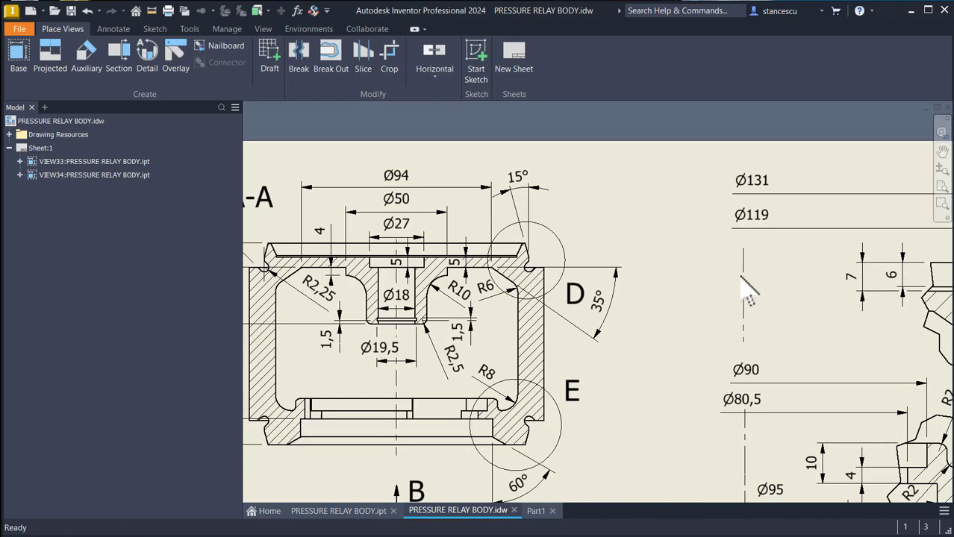
pyautogui.moveTo(508, 295); pyautogui.dragTo(713, 269, button='middle')
pyautogui.scroll(2, 613, 310)
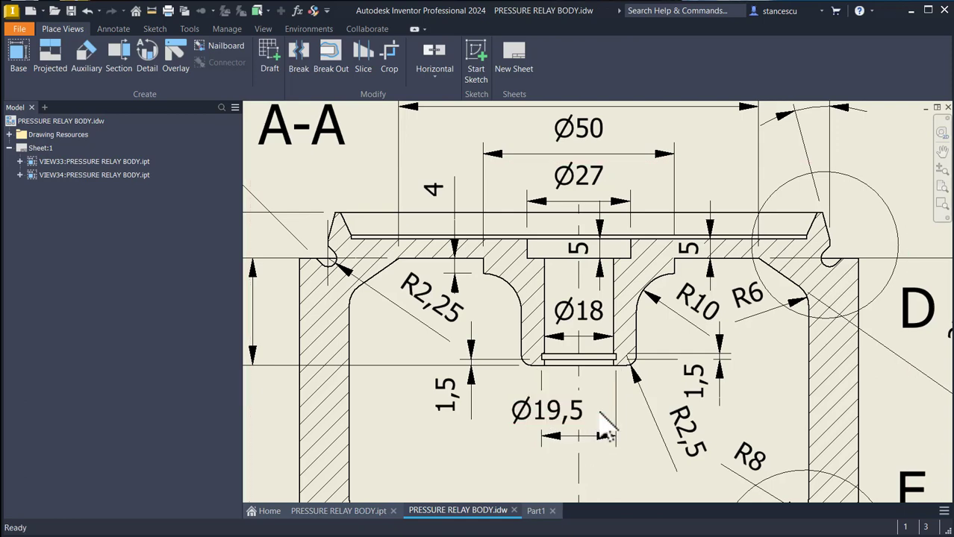
pyautogui.moveTo(607, 429); pyautogui.dragTo(522, 419, button='middle')
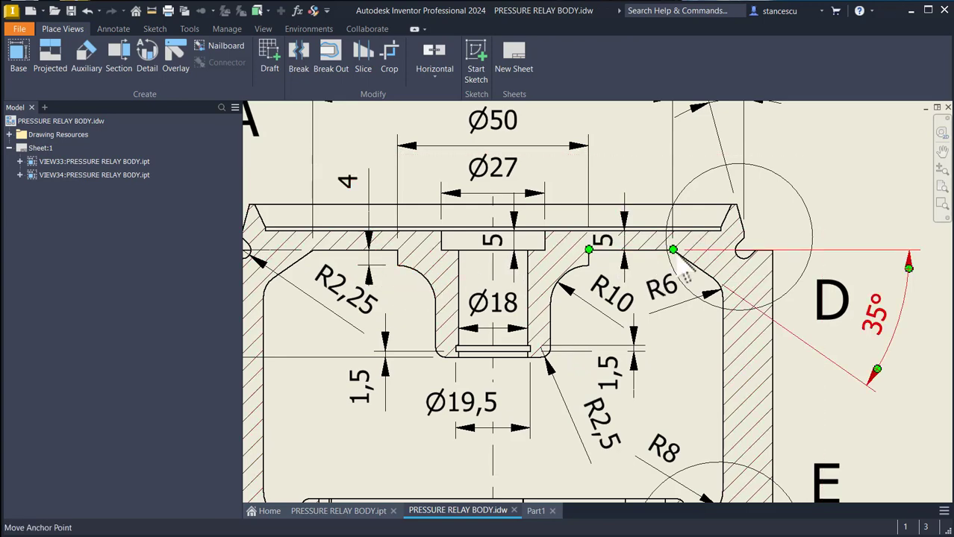
pyautogui.moveTo(674, 268); pyautogui.dragTo(675, 331, button='middle')
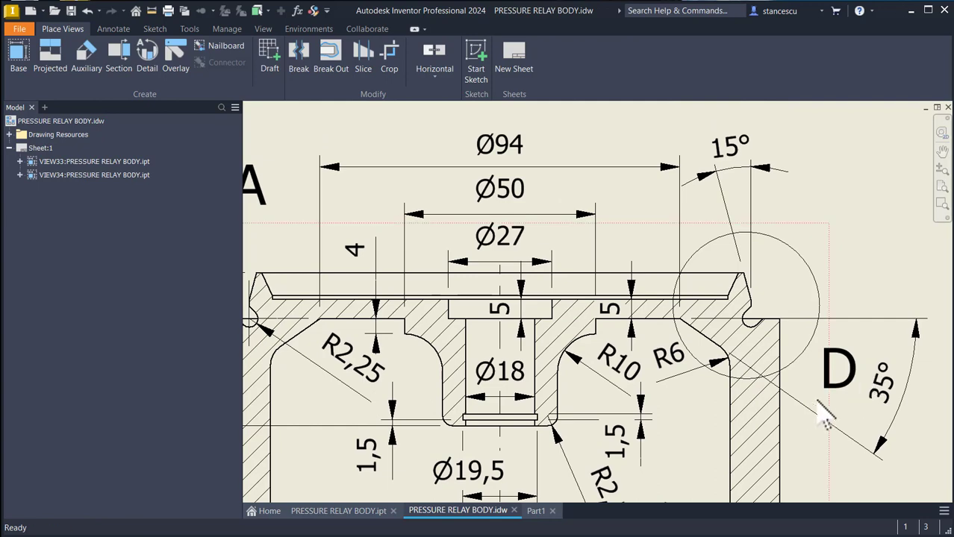
pyautogui.moveTo(701, 389); pyautogui.dragTo(671, 251, button='middle')
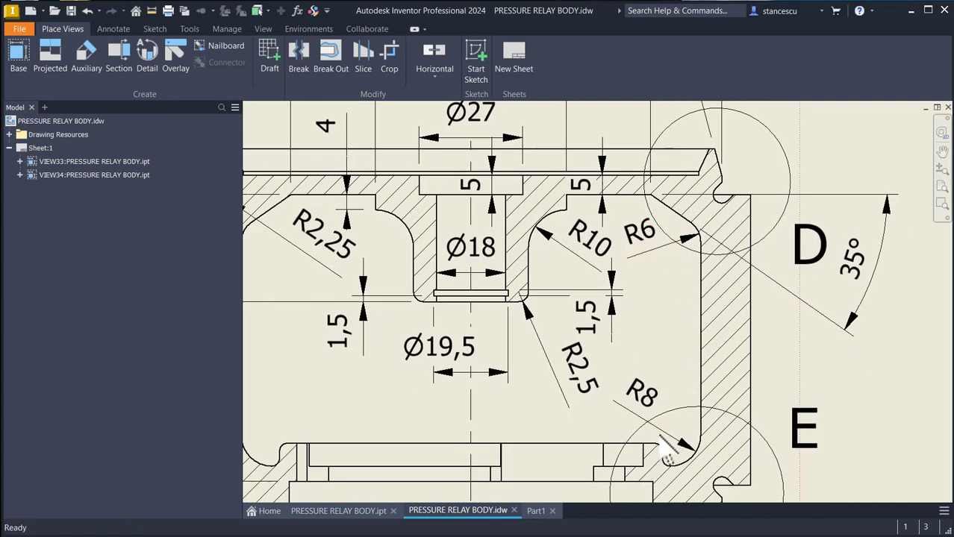
# Examine detail E's diameters, depths and radii and the chamfer angle at the lower opening in section A-A
pyautogui.moveTo(666, 452)
pyautogui.mouseDown(button='middle')
pyautogui.moveTo(666, 305)
pyautogui.moveTo(586, 320)
pyautogui.moveTo(518, 351)
pyautogui.moveTo(431, 358)
pyautogui.mouseUp(button='middle')
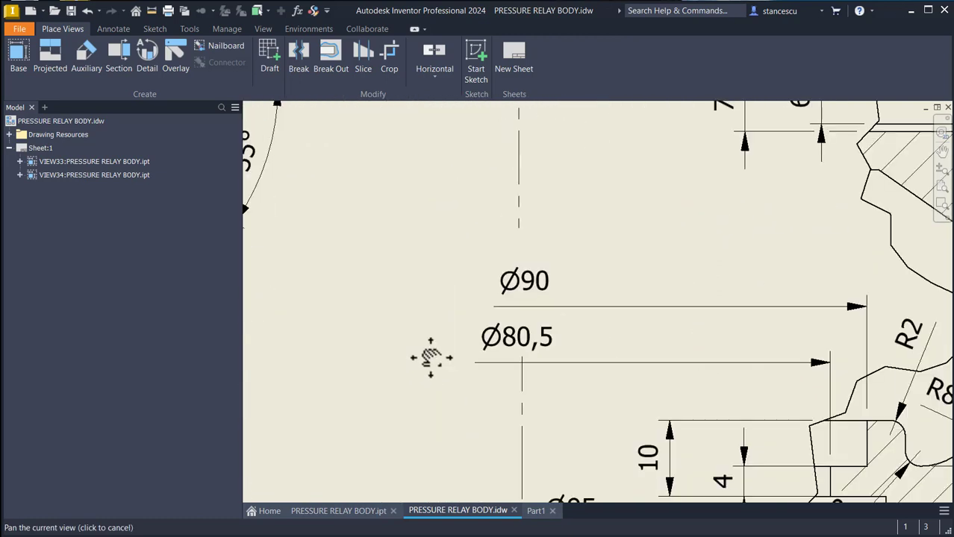
pyautogui.moveTo(659, 366); pyautogui.dragTo(496, 224, button='middle')
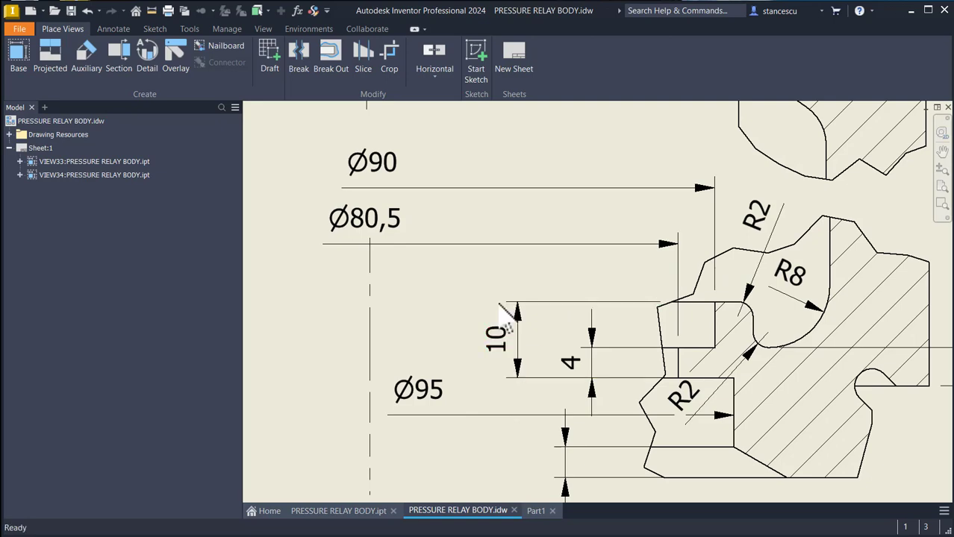
pyautogui.moveTo(574, 362)
pyautogui.mouseDown(button='middle')
pyautogui.moveTo(571, 270)
pyautogui.moveTo(583, 258)
pyautogui.moveTo(768, 324)
pyautogui.mouseUp(button='middle')
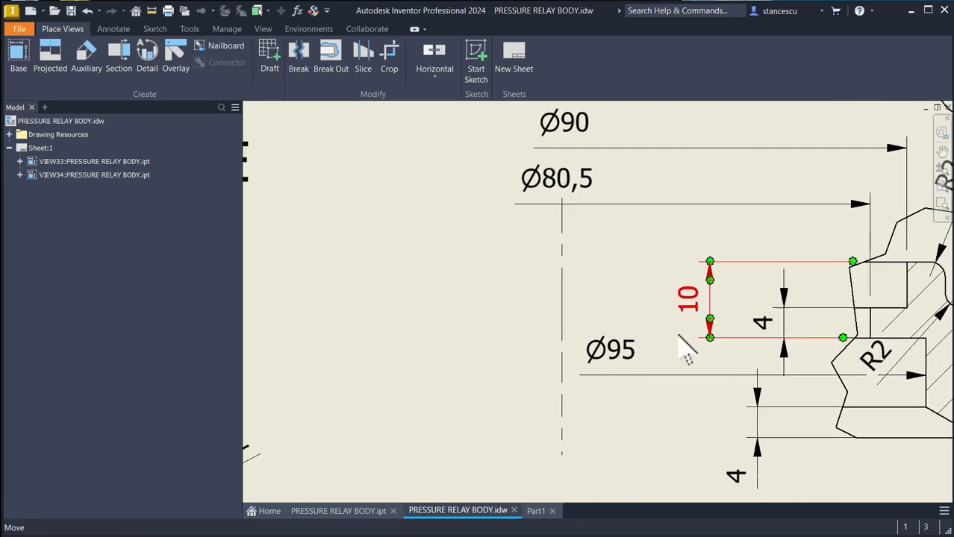
pyautogui.moveTo(458, 348); pyautogui.dragTo(755, 312, button='middle')
pyautogui.moveTo(588, 379); pyautogui.dragTo(746, 402, button='middle')
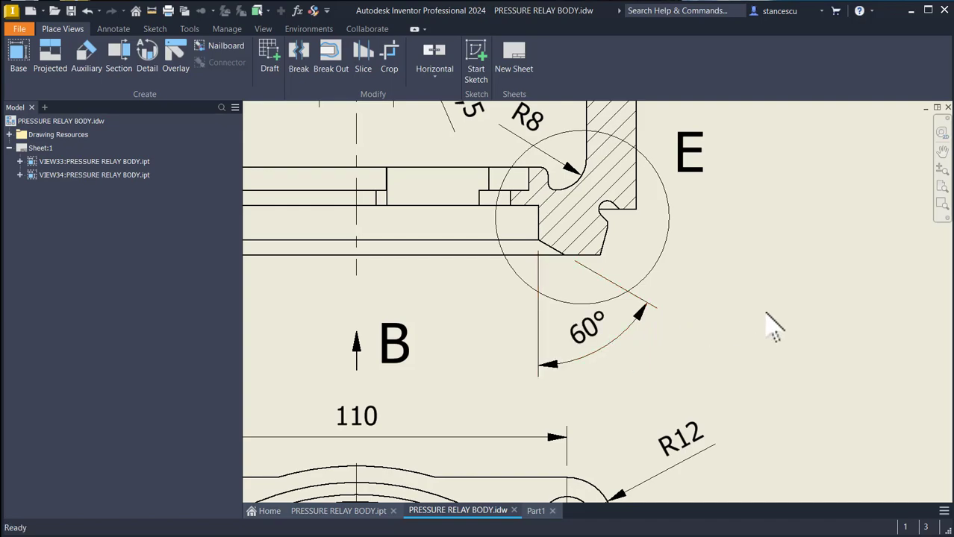
pyautogui.press('Home')
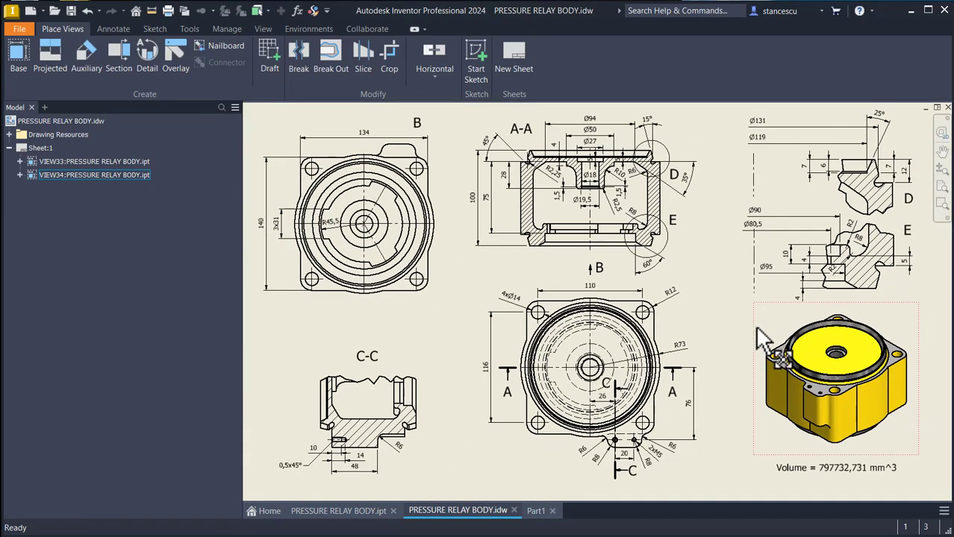
# Return to Part1.ipt and start a sketch on the XY plane with the model sliced at the sketch plane
pyautogui.click(539, 510)
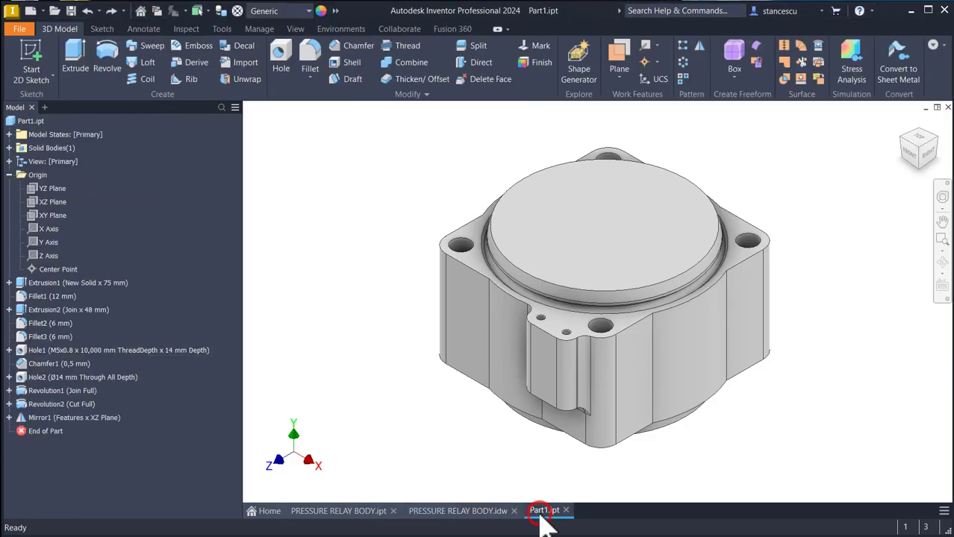
pyautogui.click(31, 217)
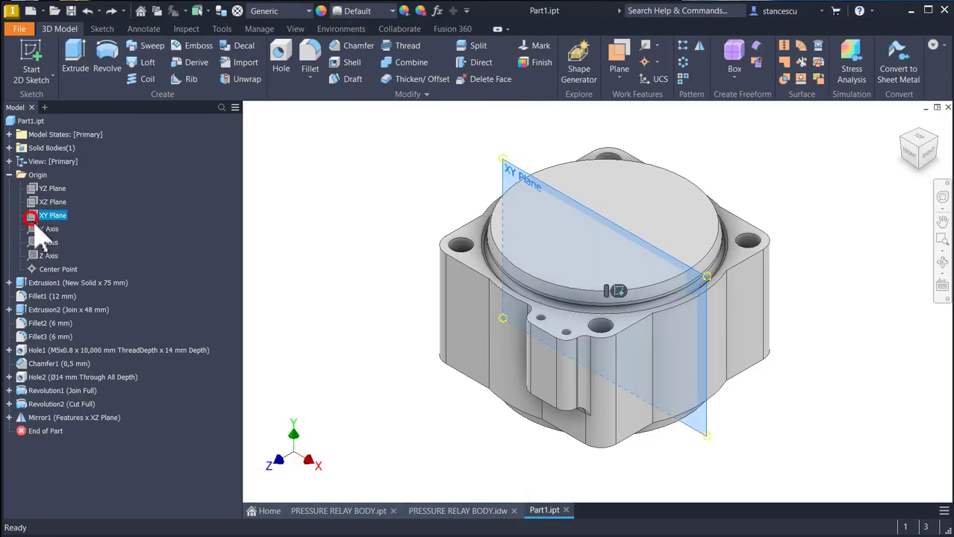
pyautogui.click(618, 291)
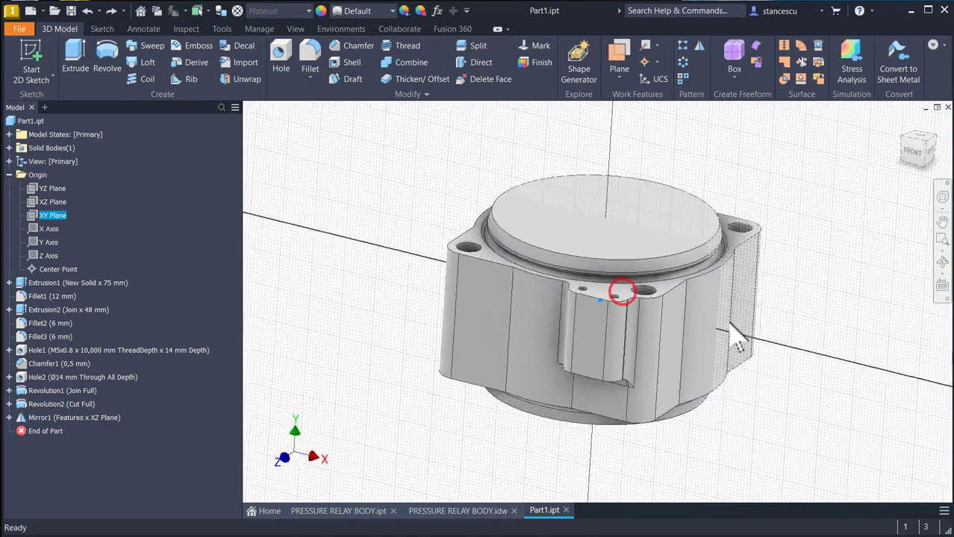
pyautogui.press('F7')
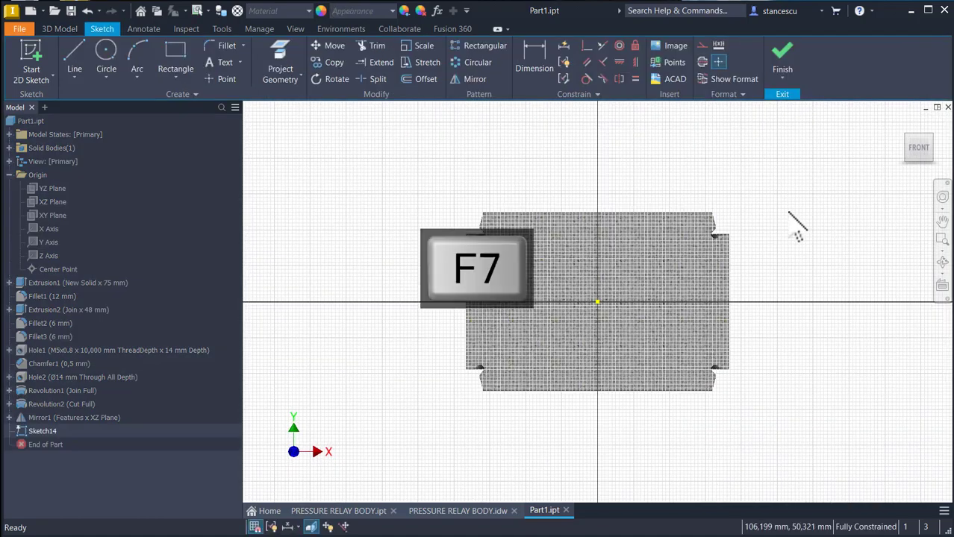
pyautogui.press('Home')
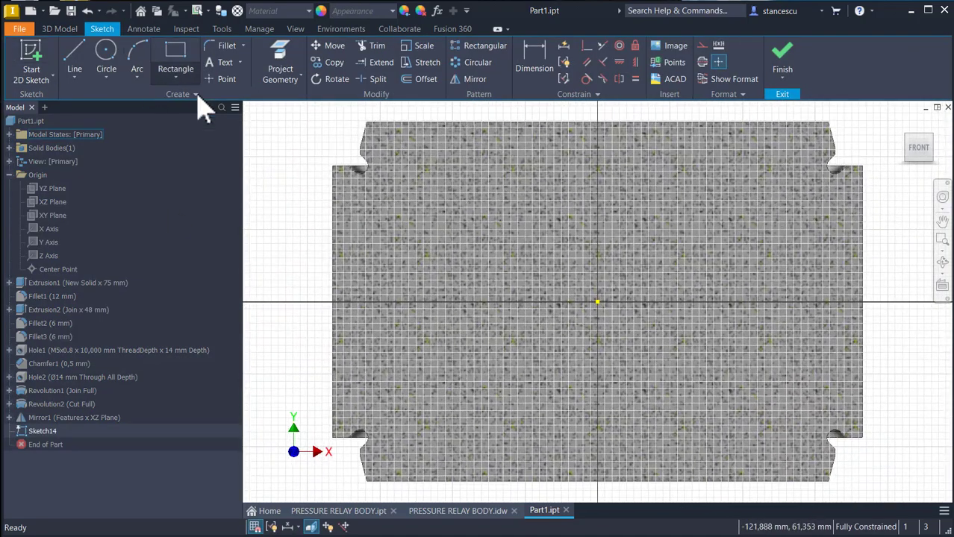
# Project the body's uppermost and lowermost horizontal edges into the sketch
pyautogui.click(282, 68)
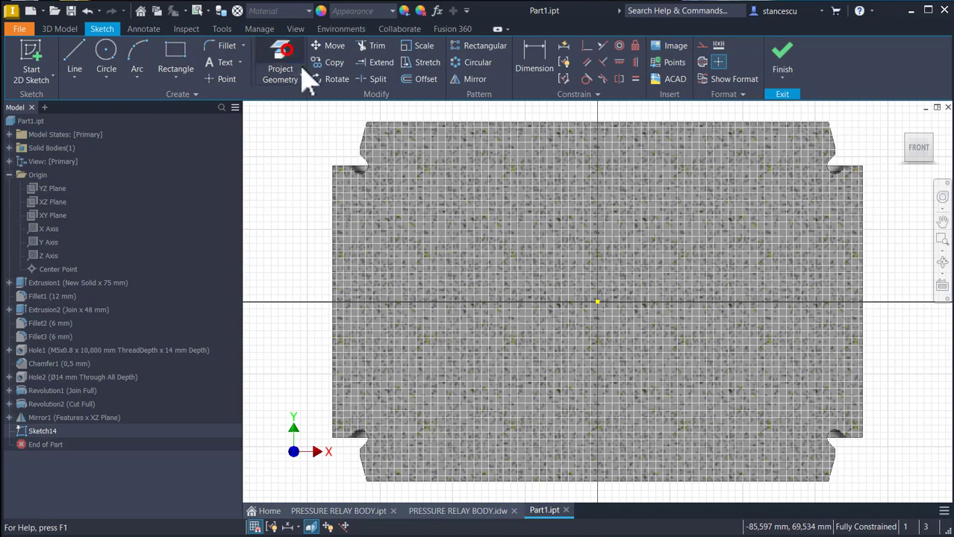
pyautogui.click(391, 124)
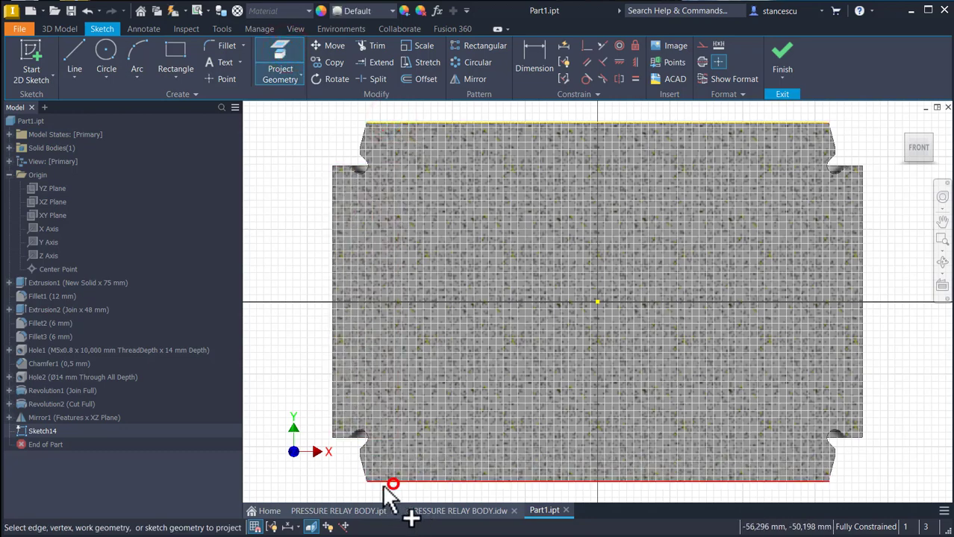
pyautogui.click(384, 485)
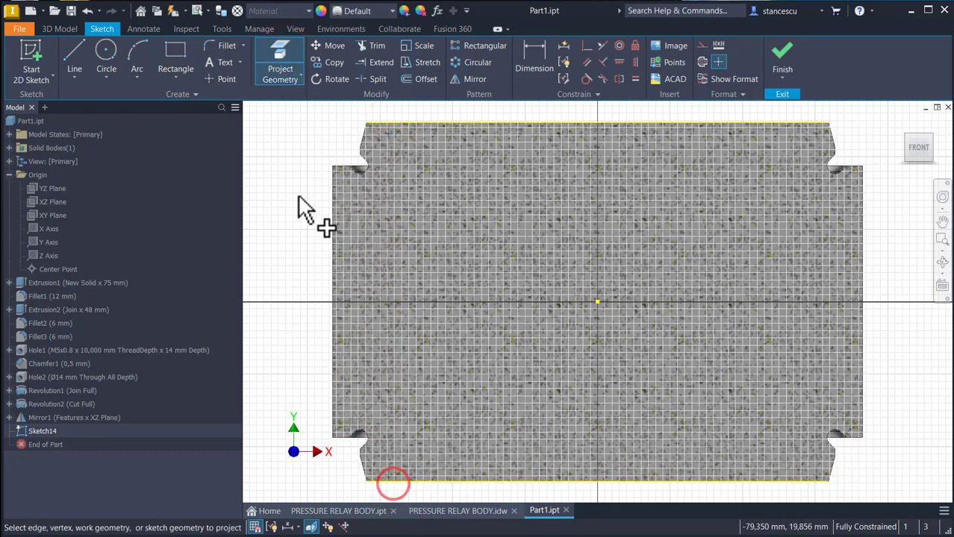
# Draw a vertical centerline through the origin between the two projected edges, with those edges formatted as construction geometry
pyautogui.click(75, 67)
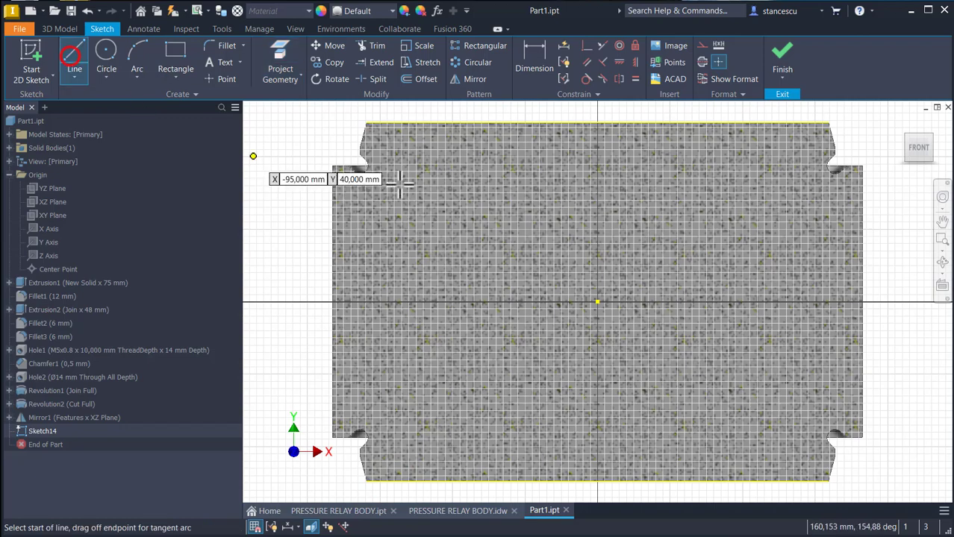
pyautogui.click(595, 123)
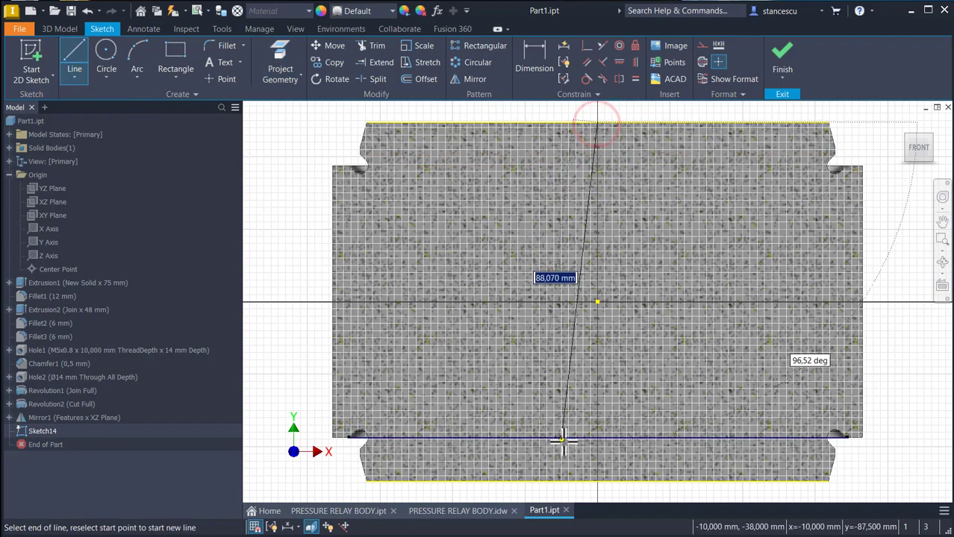
pyautogui.click(597, 481)
pyautogui.press('Escape')
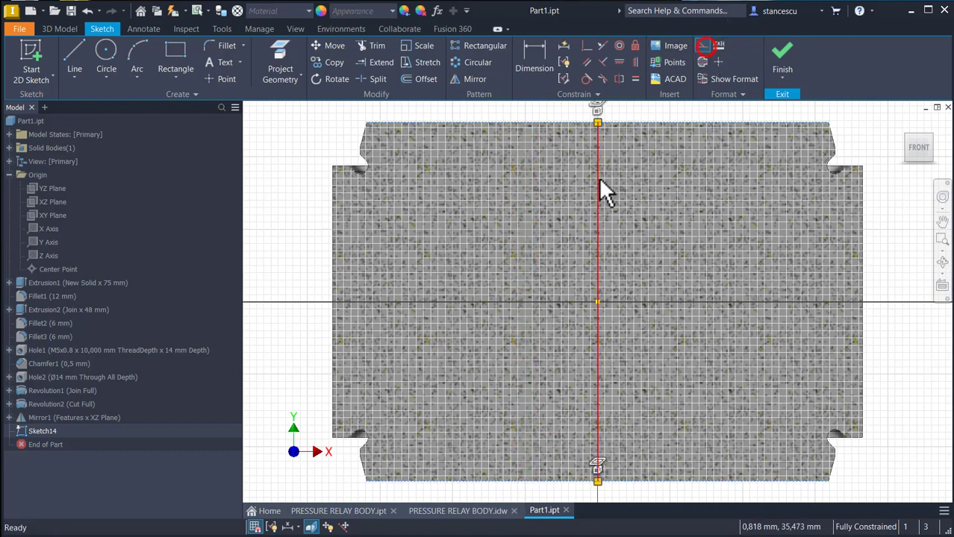
pyautogui.click(598, 206)
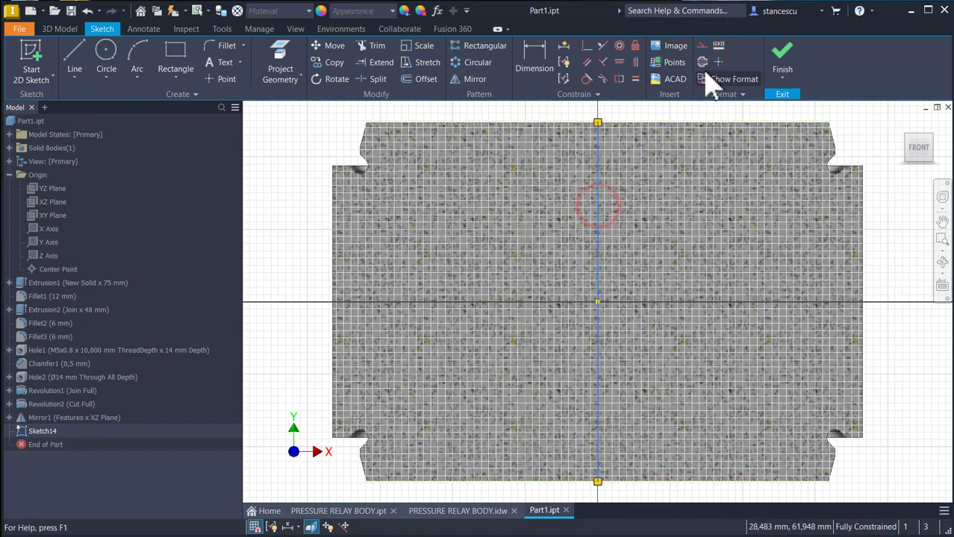
pyautogui.click(680, 118)
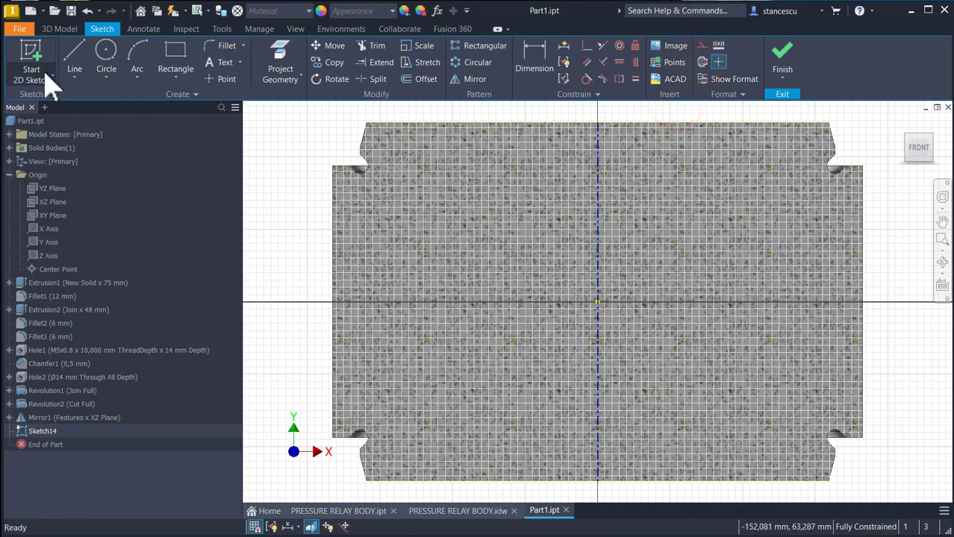
# Draw a horizontal line about 59 mm long along the upper projected edge, starting at the centerline
pyautogui.click(76, 69)
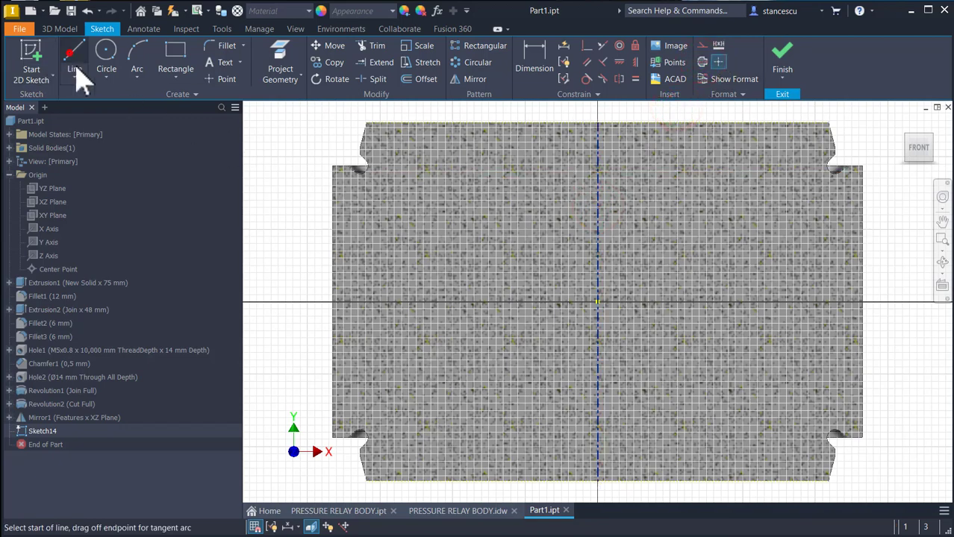
pyautogui.click(595, 124)
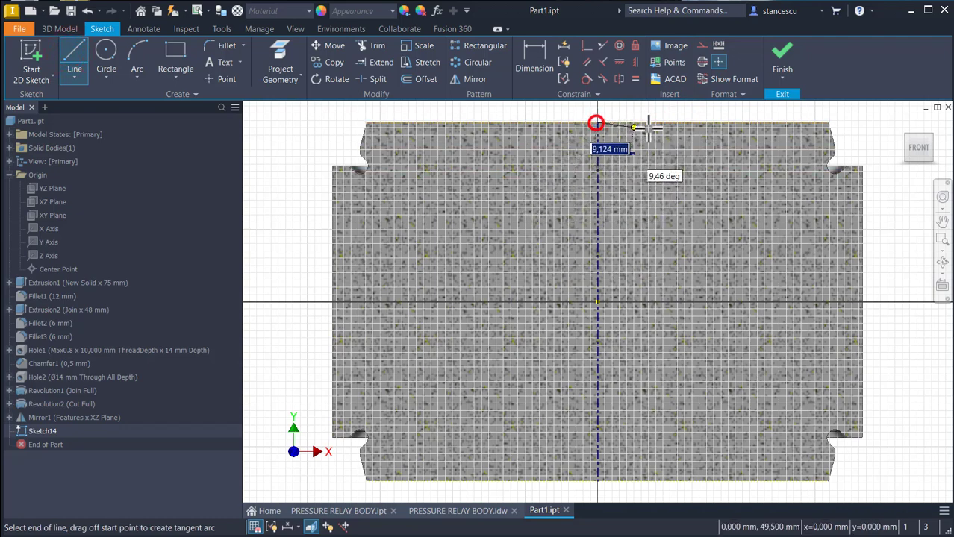
pyautogui.click(814, 122)
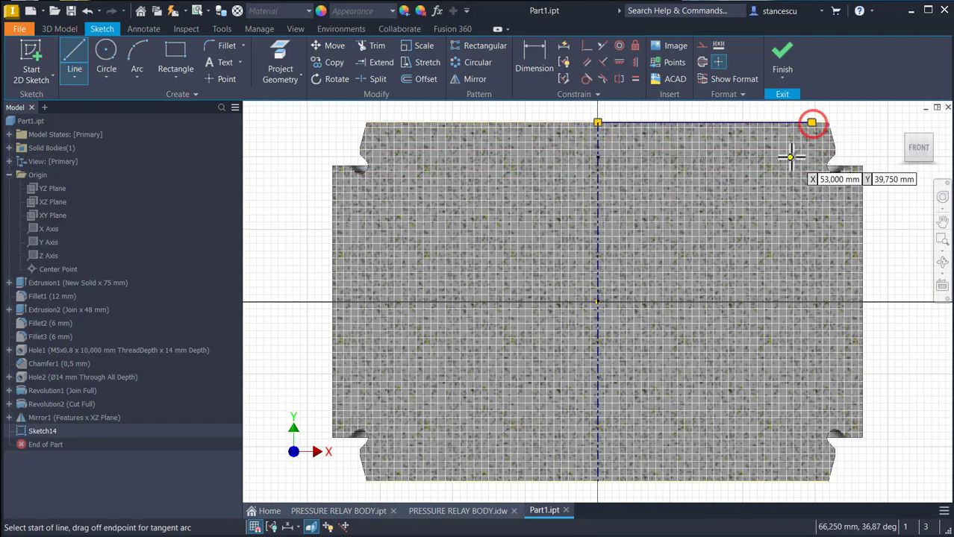
# Continue the profile from the line's outer end with an inward-slanting segment about 6.8 mm long and a vertical segment 2 mm down
pyautogui.scroll(3, 703, 351)
pyautogui.scroll(3, 699, 351)
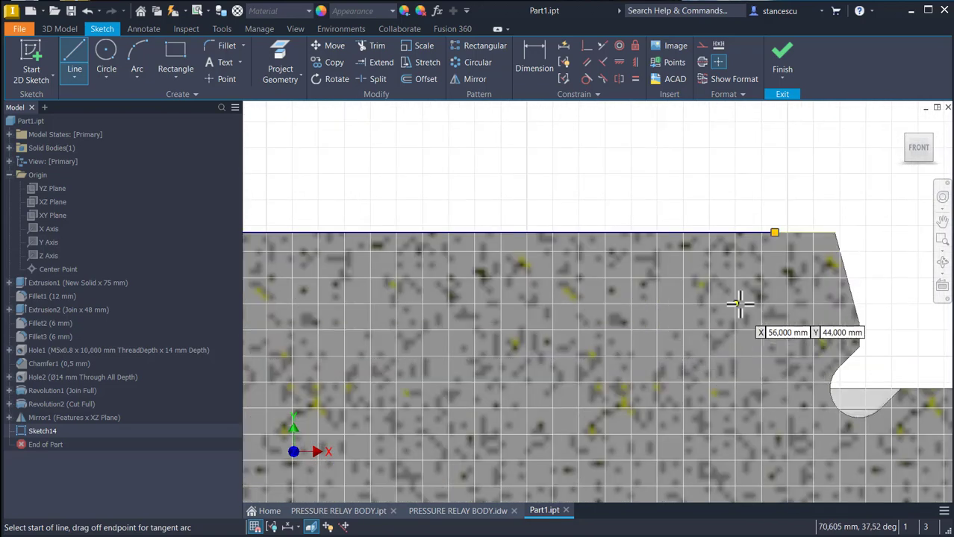
pyautogui.click(774, 233)
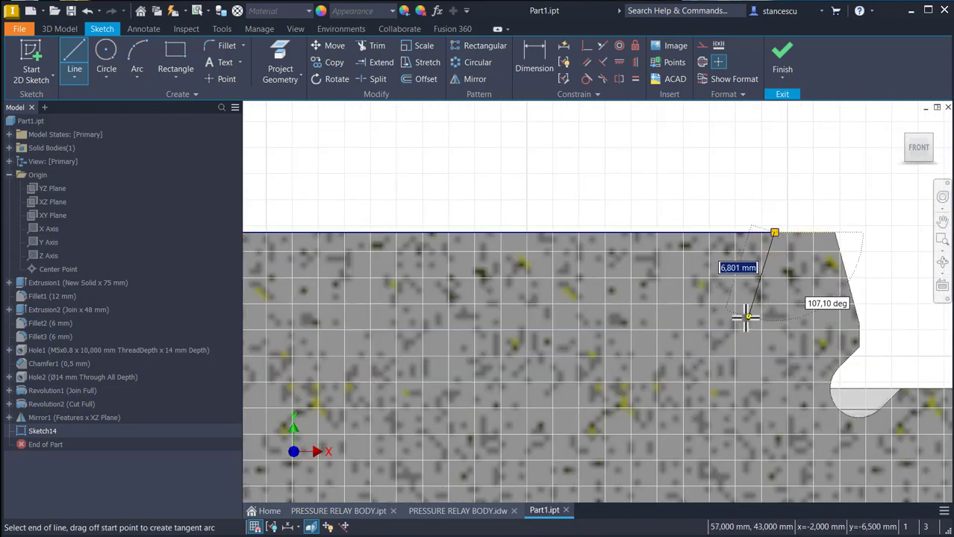
pyautogui.click(748, 315)
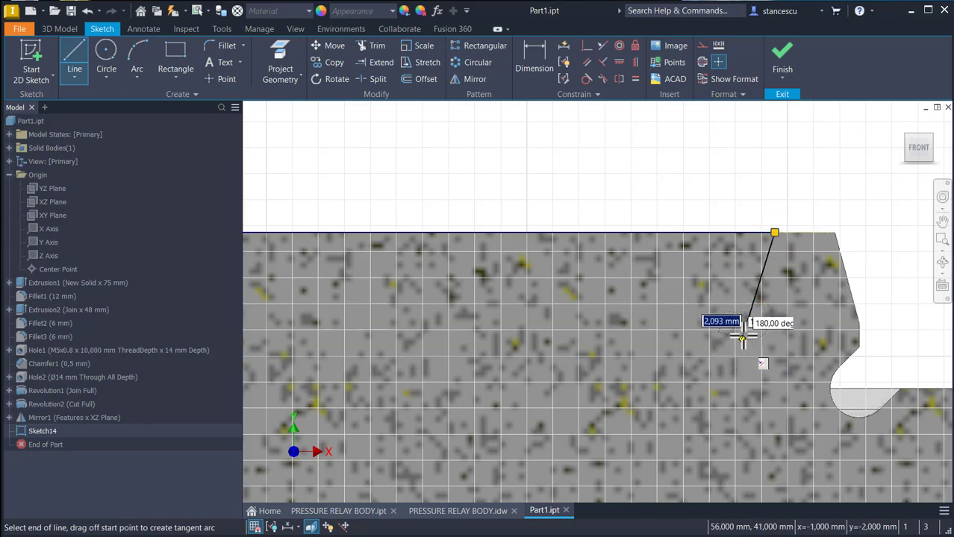
pyautogui.click(752, 344)
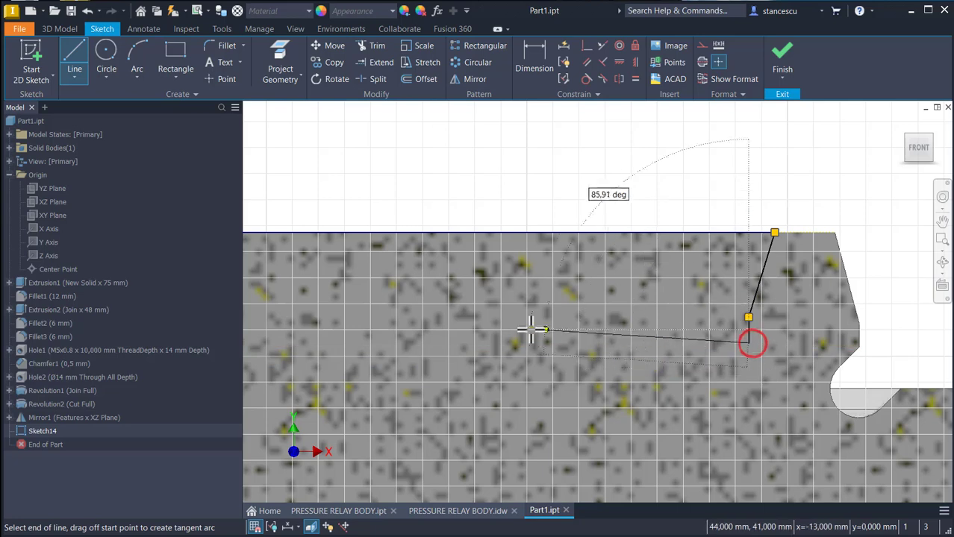
# Extend the profile horizontally about 42 mm toward the centerline and about 5 mm vertically down to form the hub's outer step
pyautogui.moveTo(449, 340); pyautogui.dragTo(562, 311, button='middle')
pyautogui.scroll(-2, 507, 325)
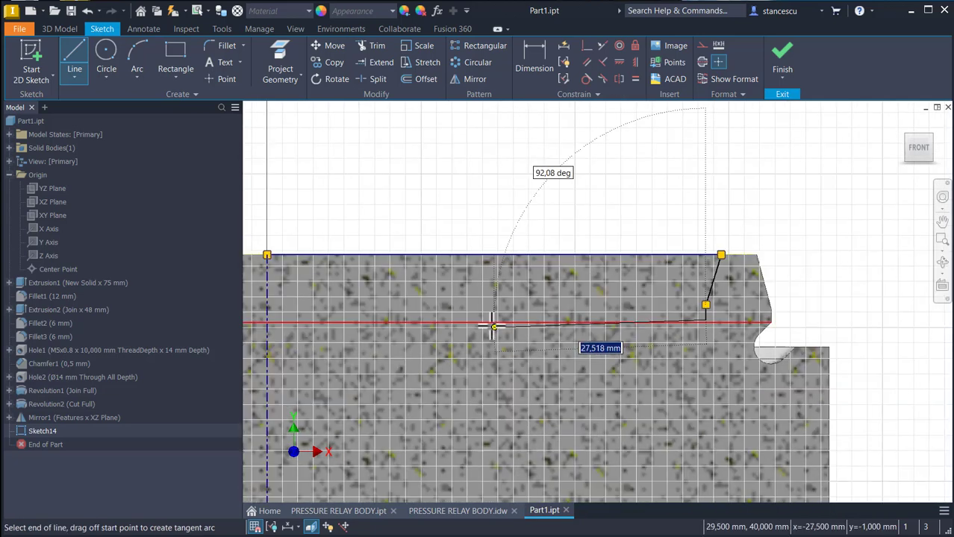
pyautogui.click(379, 321)
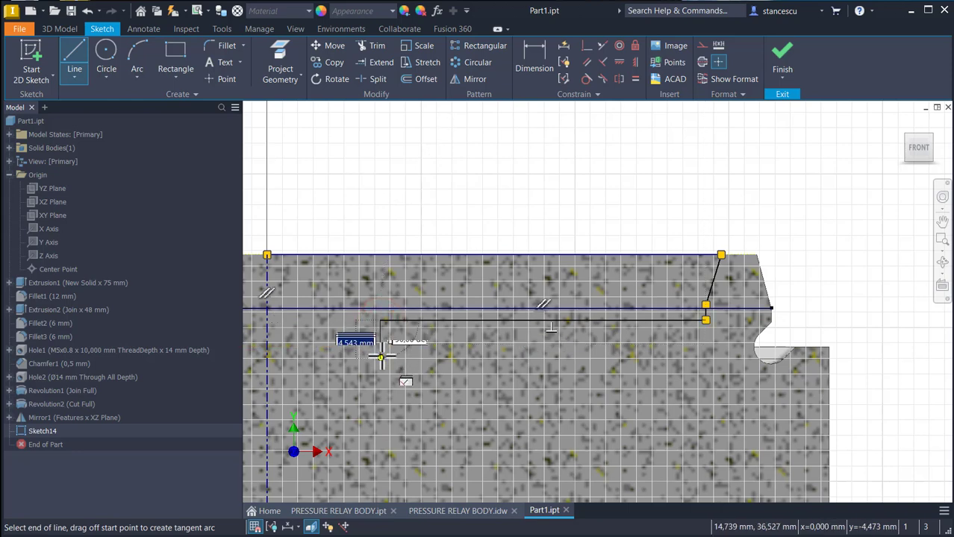
pyautogui.click(381, 356)
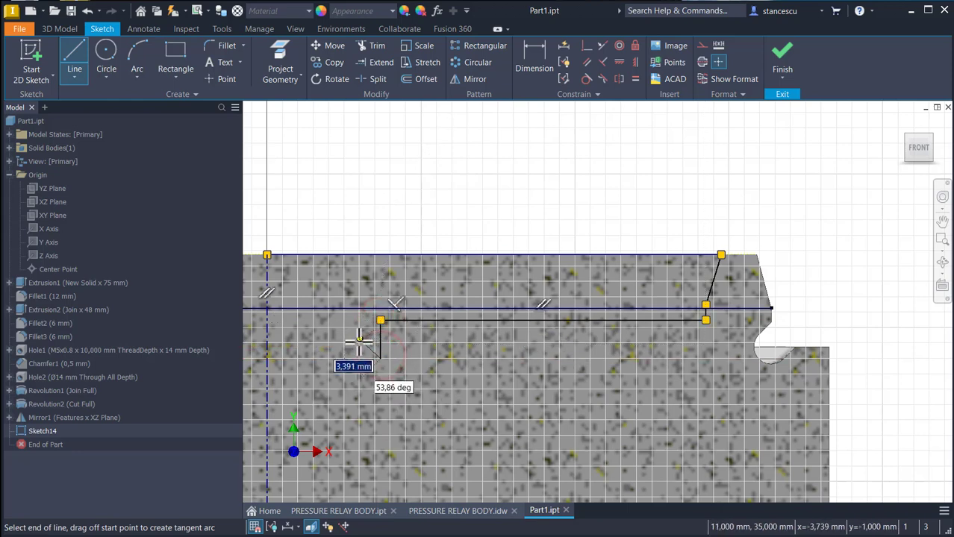
# Add a horizontal ledge about 3.7 mm toward the centerline and a vertical bore line 28 mm down
pyautogui.scroll(-3, 359, 350)
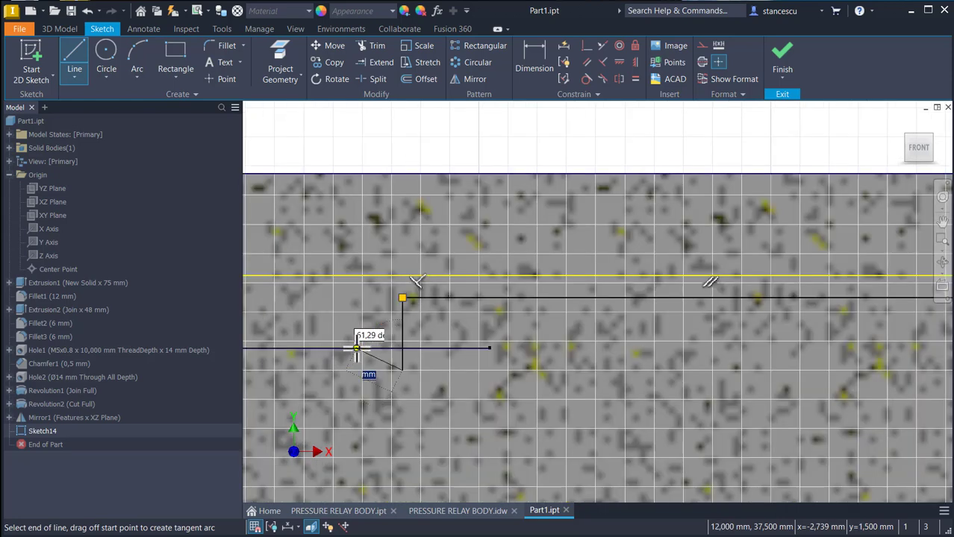
pyautogui.moveTo(356, 390)
pyautogui.mouseDown(button='middle')
pyautogui.moveTo(367, 391)
pyautogui.moveTo(396, 251)
pyautogui.moveTo(462, 281)
pyautogui.mouseUp(button='middle')
pyautogui.scroll(2, 396, 258)
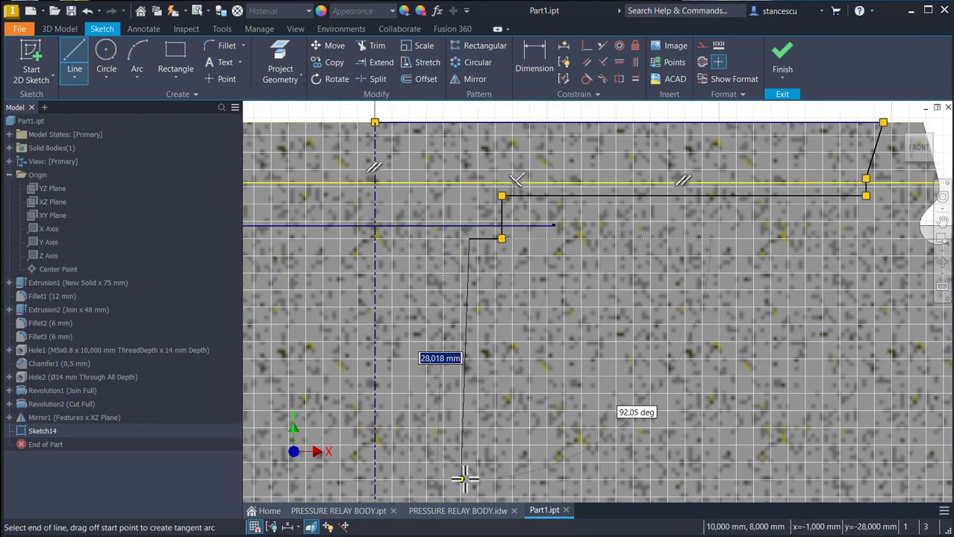
pyautogui.click(470, 479)
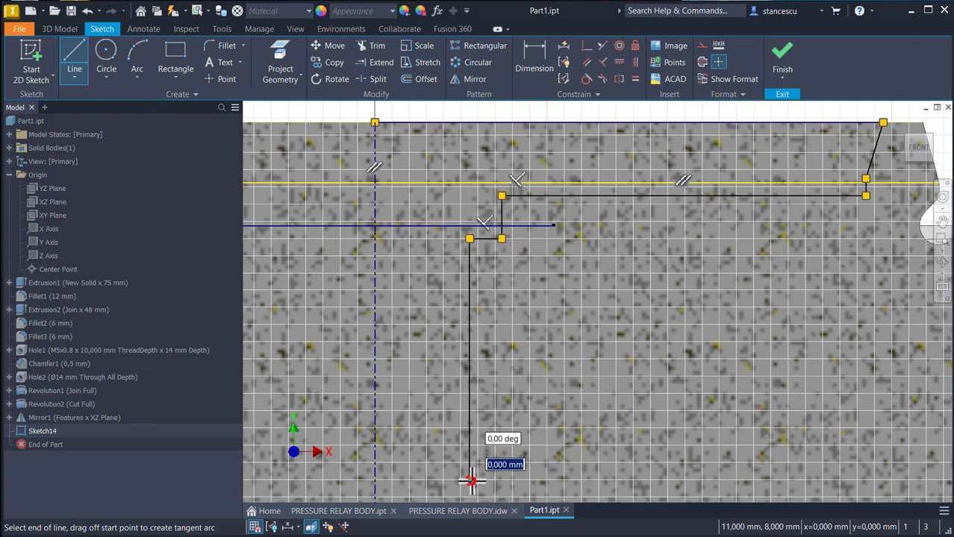
# Continue the profile with a bottom edge about 9 mm long, a vertical line about 15 mm high and a tangent arc of about 9 mm radius
pyautogui.click(548, 479)
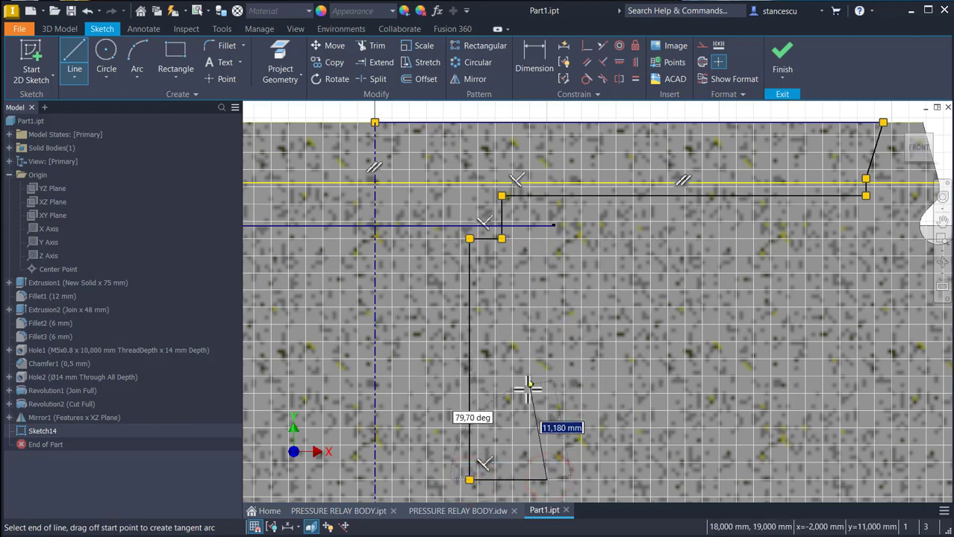
pyautogui.click(547, 347)
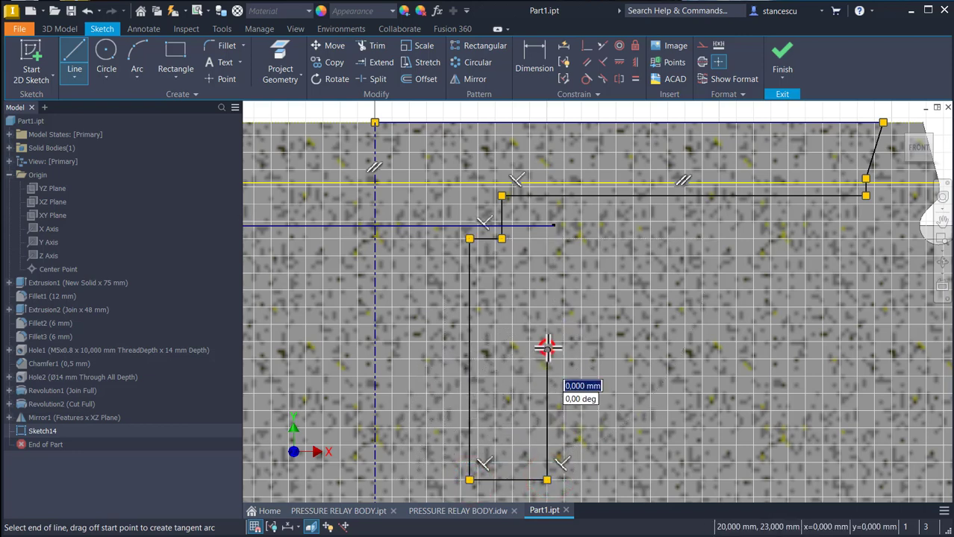
pyautogui.moveTo(547, 347); pyautogui.dragTo(617, 274)
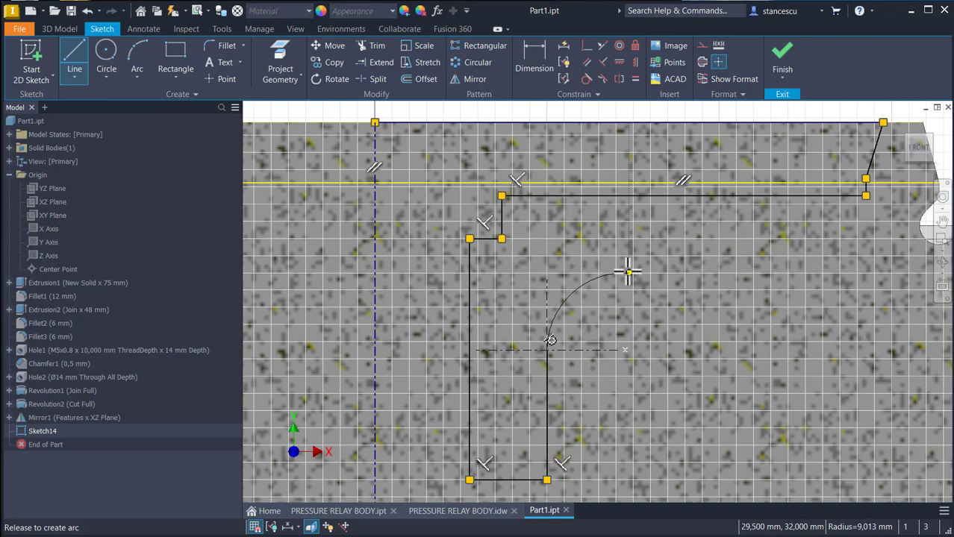
pyautogui.moveTo(627, 273); pyautogui.dragTo(628, 272)
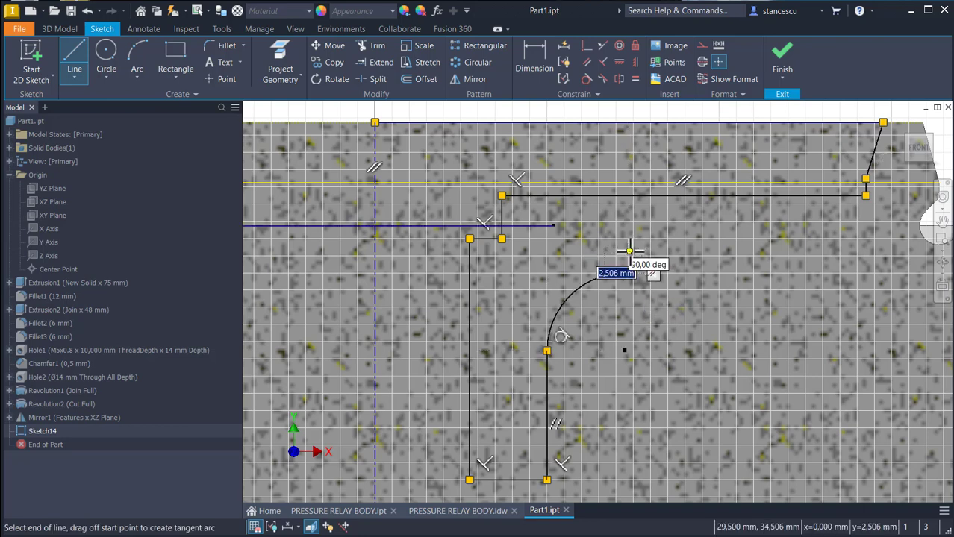
# Extend the profile from the arc with a vertical line about 3 mm, a horizontal line about 16.5 mm and a downward sloping line about 22 mm long
pyautogui.click(628, 247)
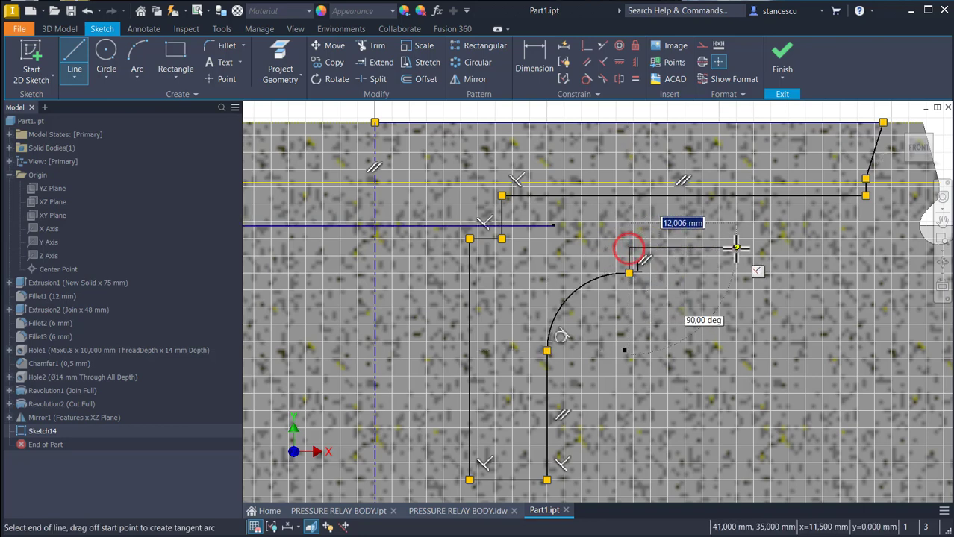
pyautogui.moveTo(739, 247); pyautogui.dragTo(642, 255, button='middle')
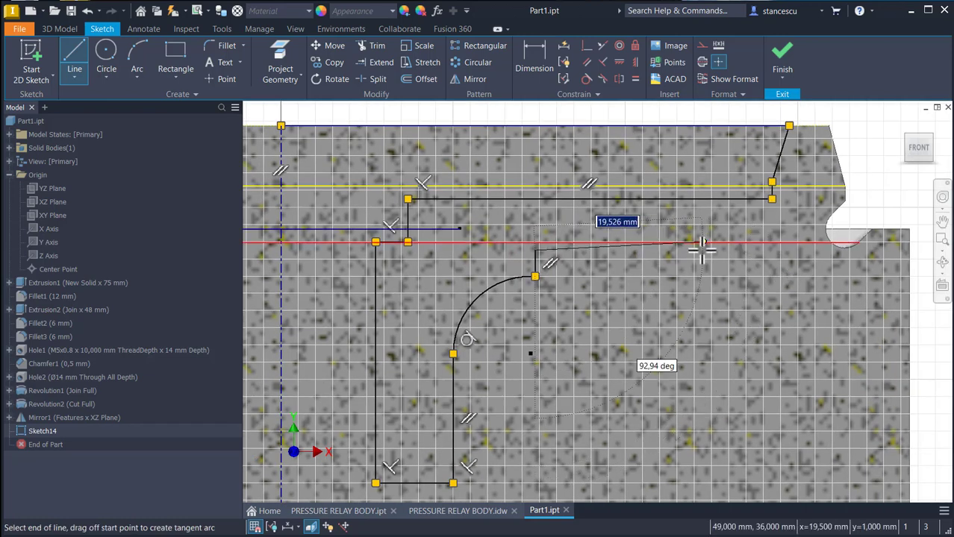
pyautogui.click(677, 251)
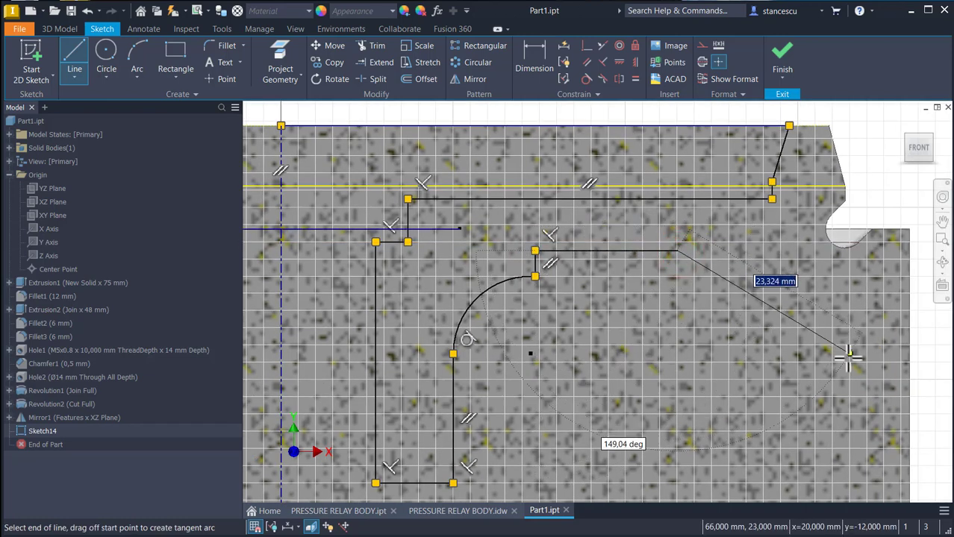
pyautogui.click(841, 344)
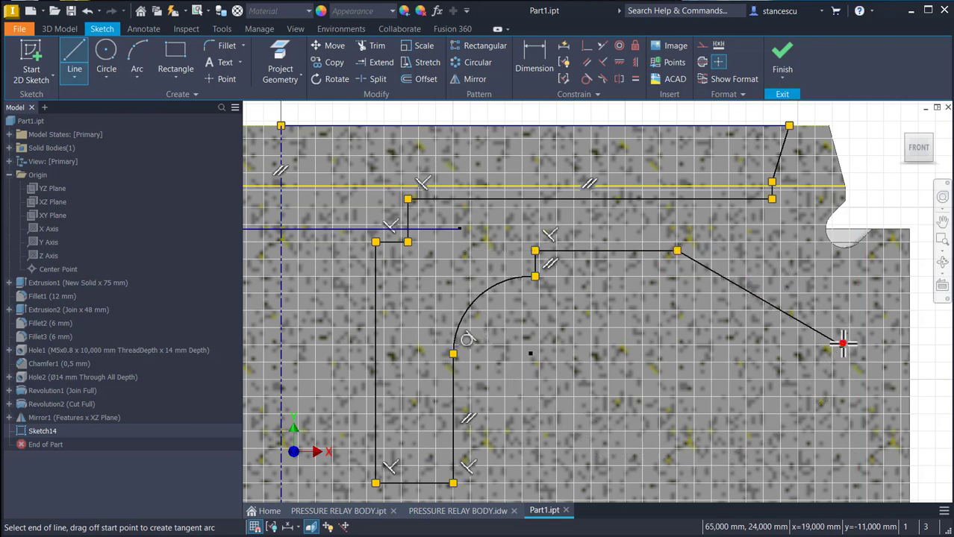
pyautogui.press('Escape')
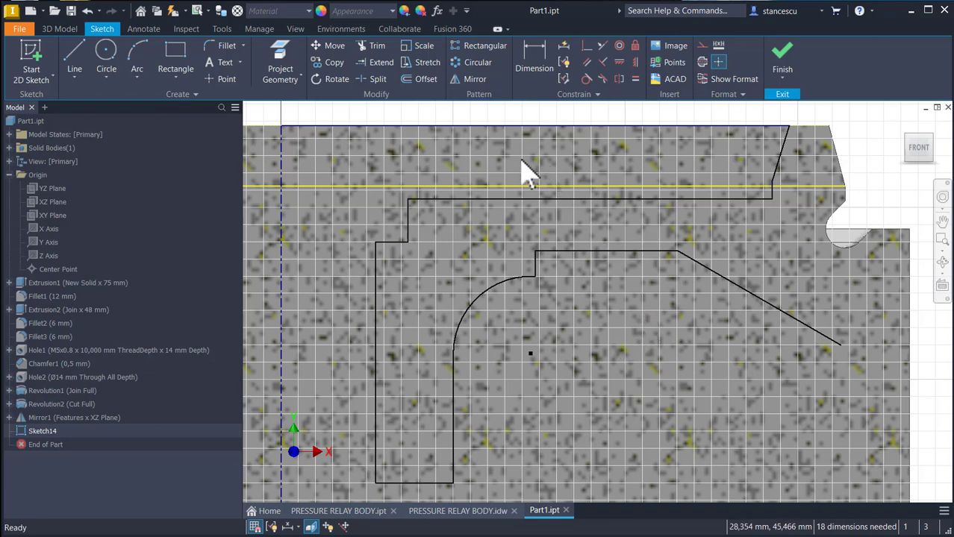
# Dimension the angle between the upper slanted edge and the short edge below it as 25 degrees, and constrain that short edge vertical
pyautogui.click(534, 71)
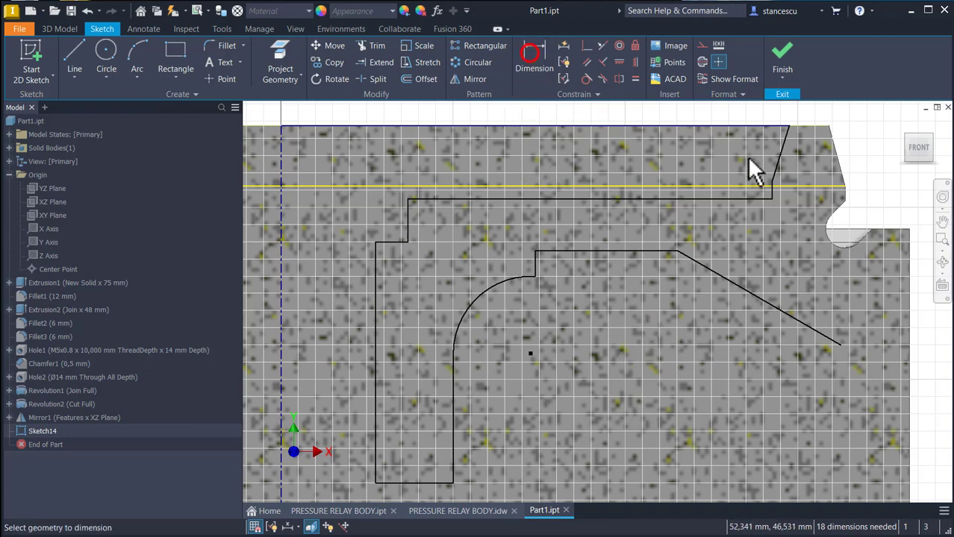
pyautogui.scroll(3, 773, 183)
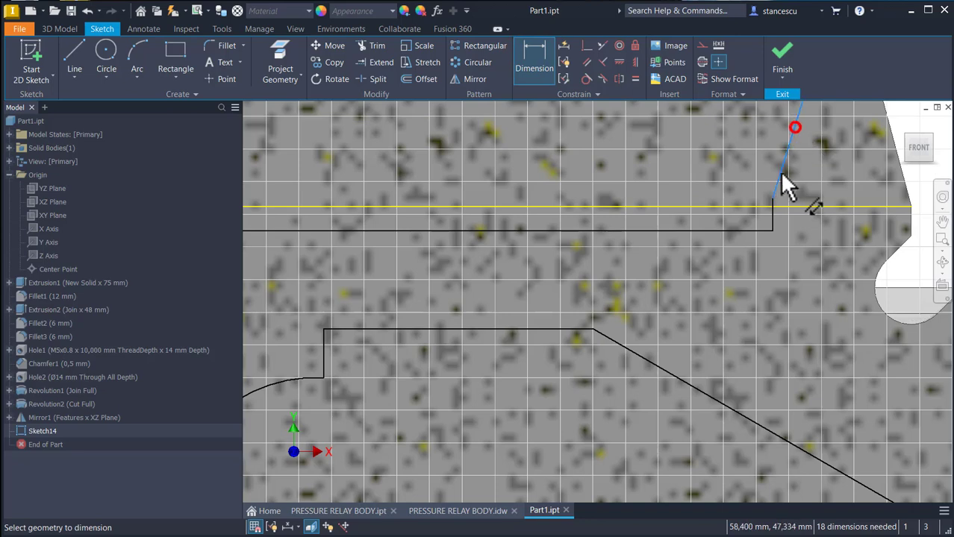
pyautogui.click(782, 174)
pyautogui.click(769, 220)
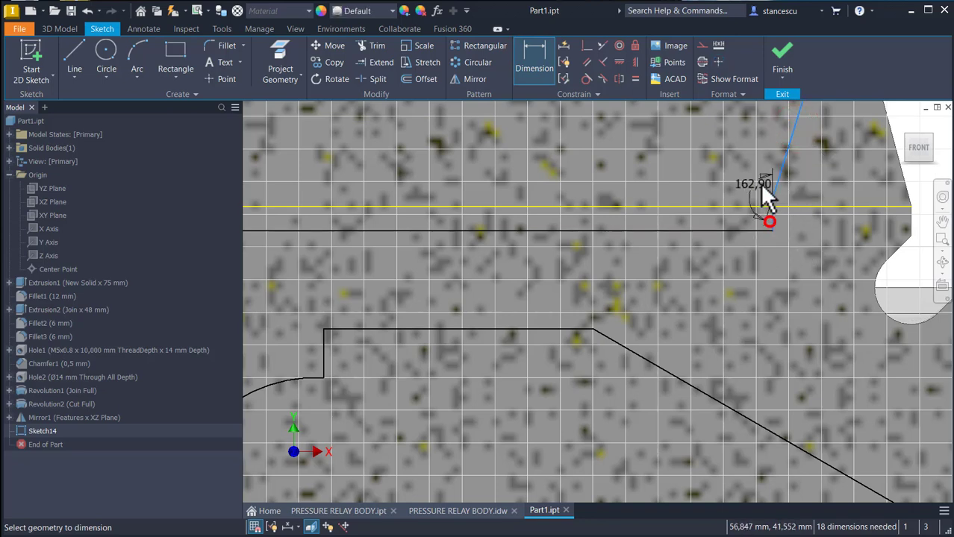
pyautogui.moveTo(765, 190); pyautogui.dragTo(739, 313, button='middle')
pyautogui.click(774, 218)
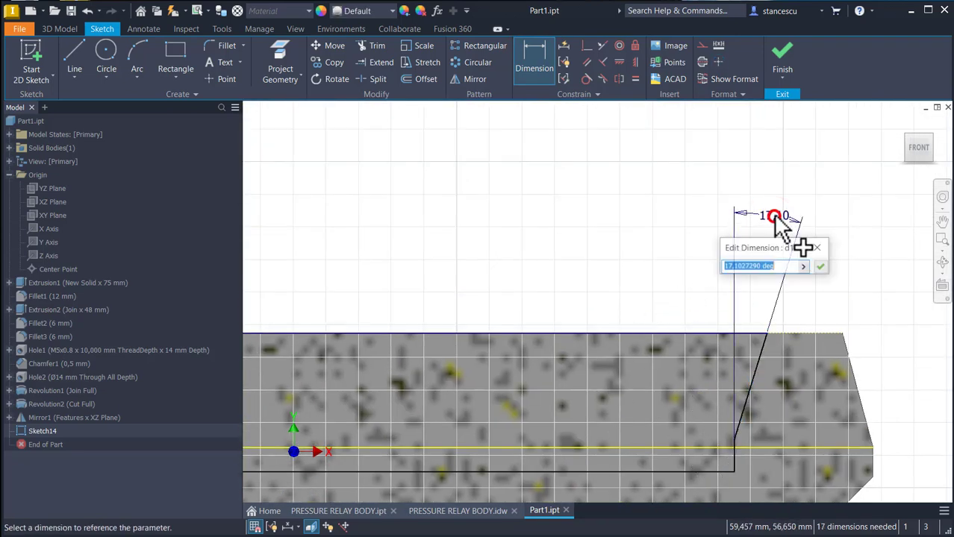
pyautogui.write('25')
pyautogui.press('Return')
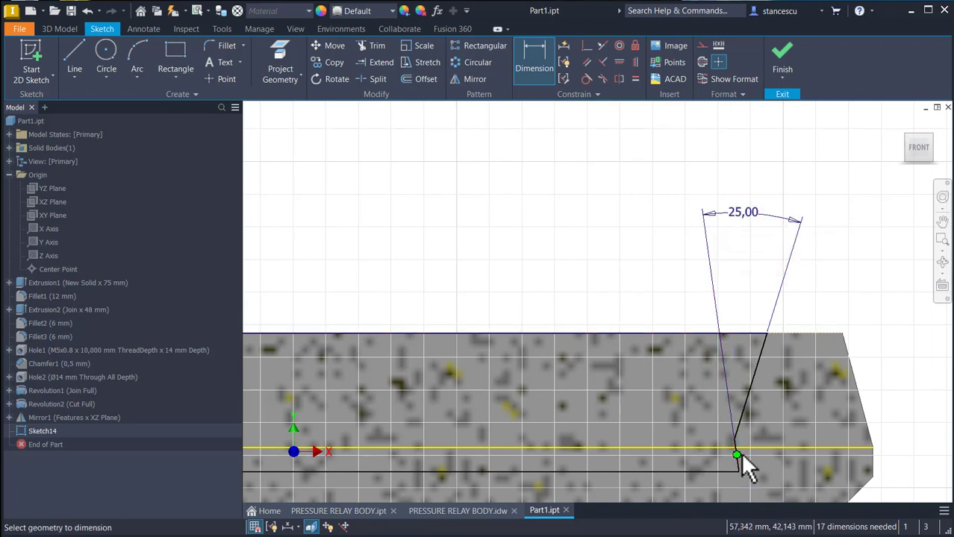
pyautogui.click(634, 62)
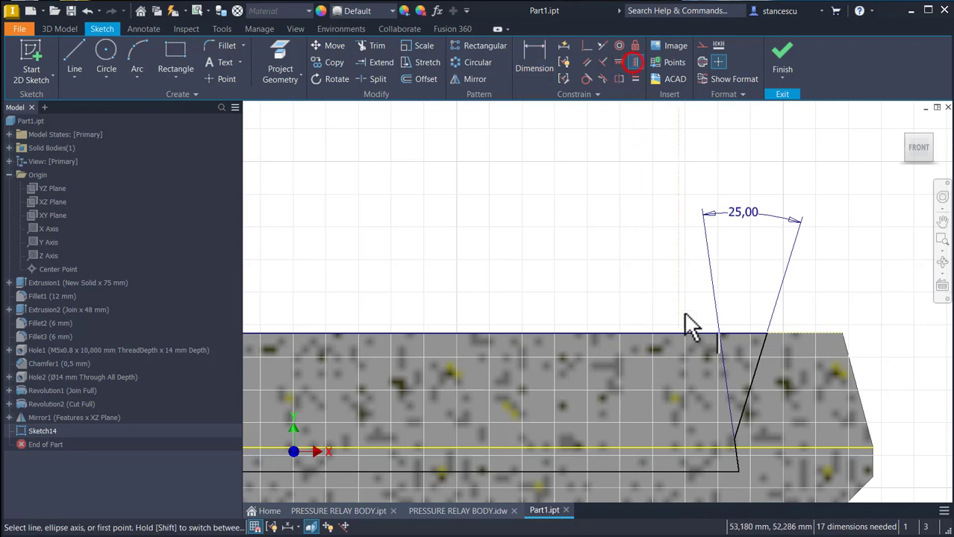
pyautogui.click(733, 459)
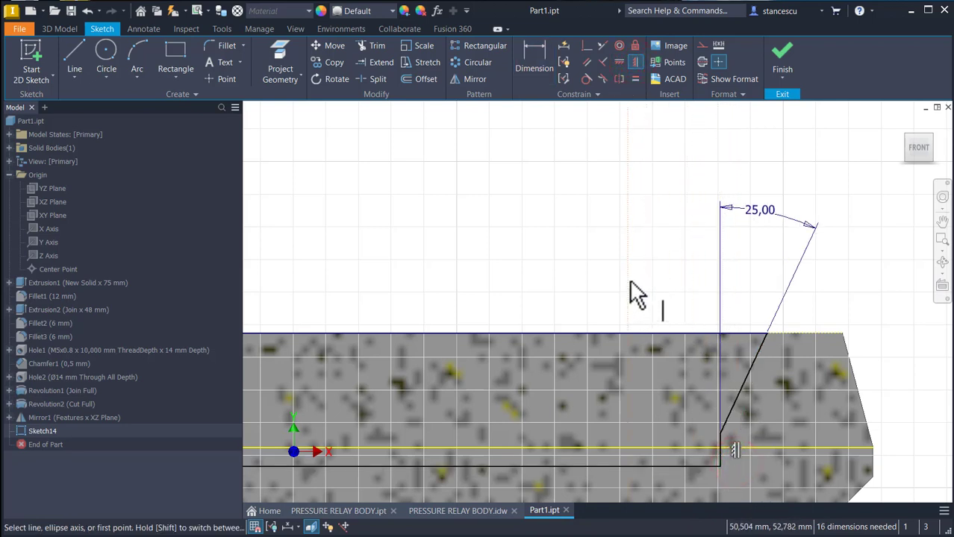
# Dimension the angle between the lower horizontal edge and the downward sloping line as 35 degrees
pyautogui.click(534, 60)
pyautogui.scroll(-2, 623, 243)
pyautogui.moveTo(592, 395); pyautogui.dragTo(582, 265, button='middle')
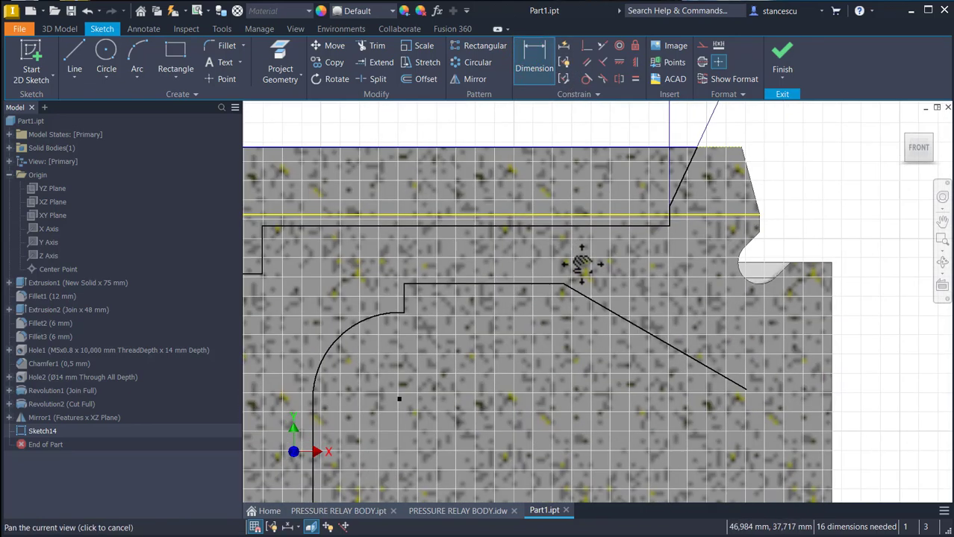
pyautogui.click(546, 283)
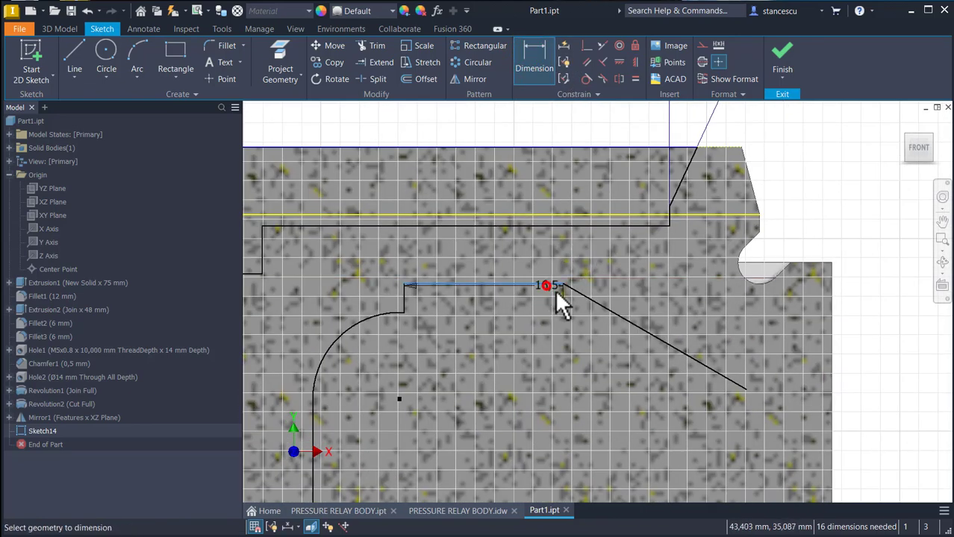
pyautogui.click(667, 346)
pyautogui.click(883, 359)
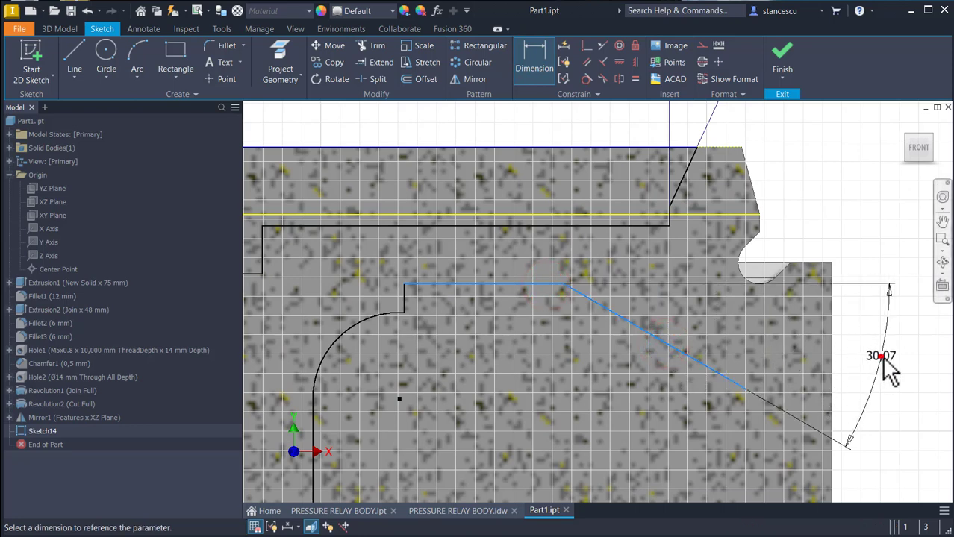
pyautogui.write('3')
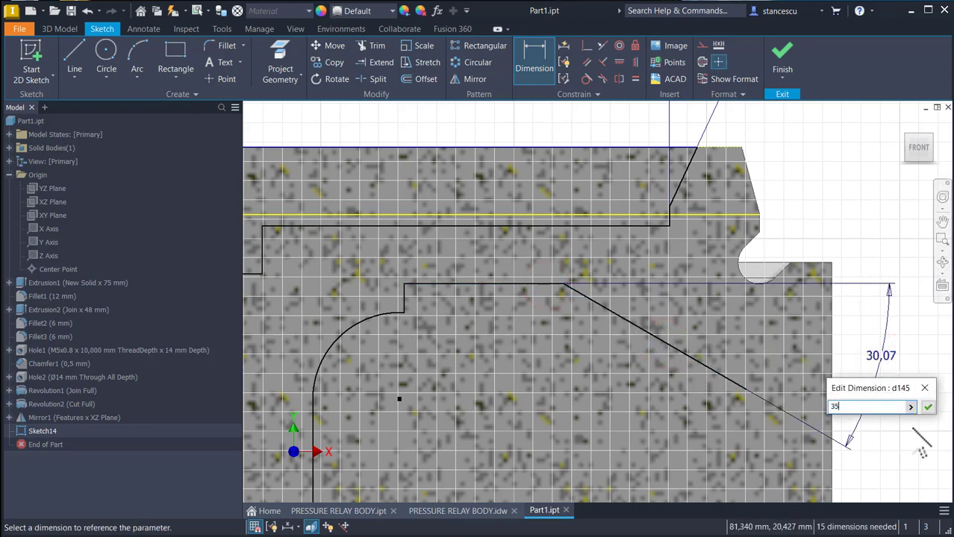
pyautogui.write('5')
pyautogui.press('Return')
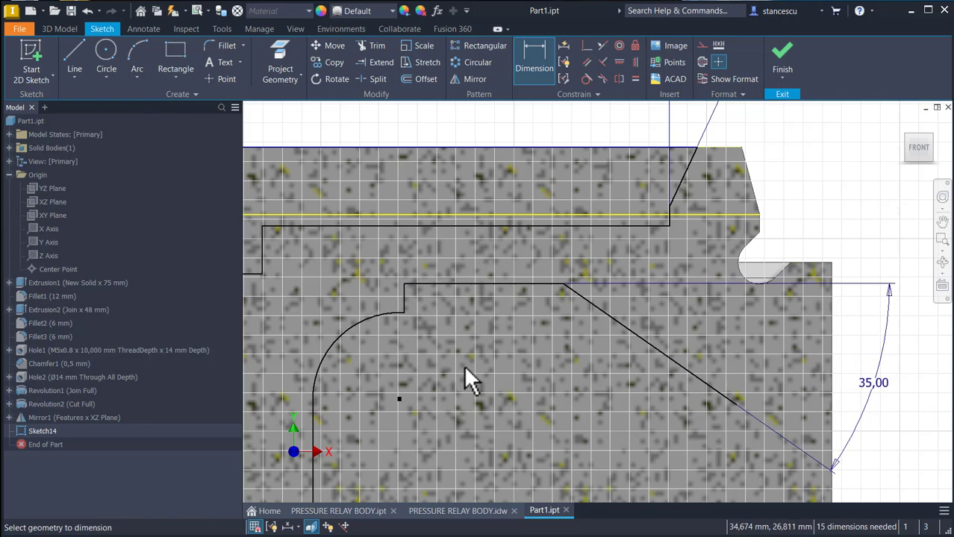
pyautogui.moveTo(469, 379)
pyautogui.mouseDown(button='middle')
pyautogui.moveTo(490, 405)
pyautogui.moveTo(530, 409)
pyautogui.mouseUp(button='middle')
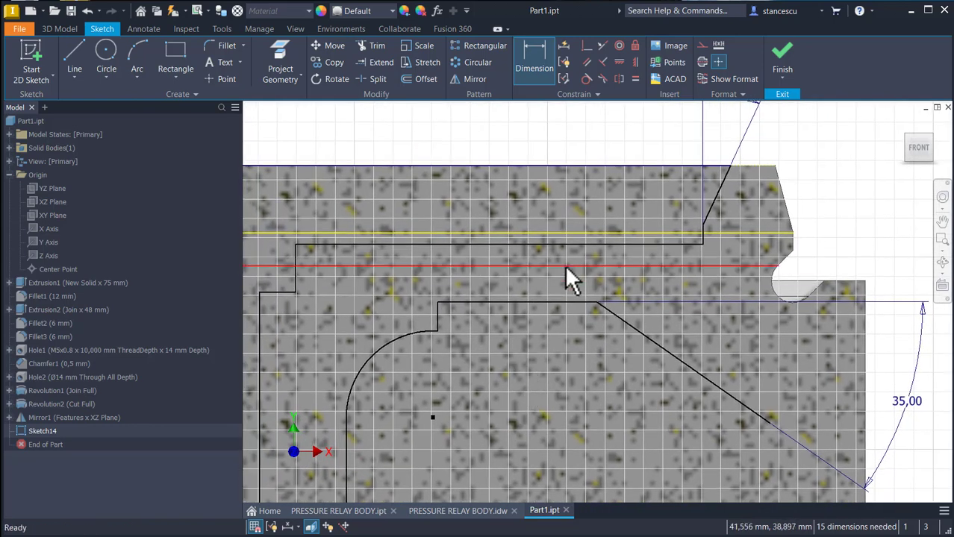
pyautogui.press('Escape')
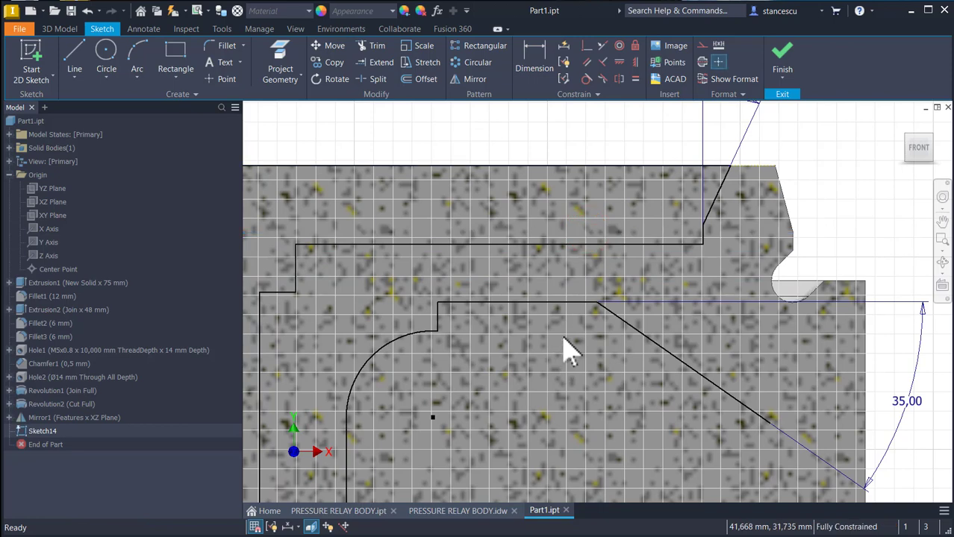
# Dimension the profile's tangent arc with a radius of 10 mm
pyautogui.moveTo(565, 349); pyautogui.dragTo(589, 338, button='middle')
pyautogui.scroll(3, 597, 358)
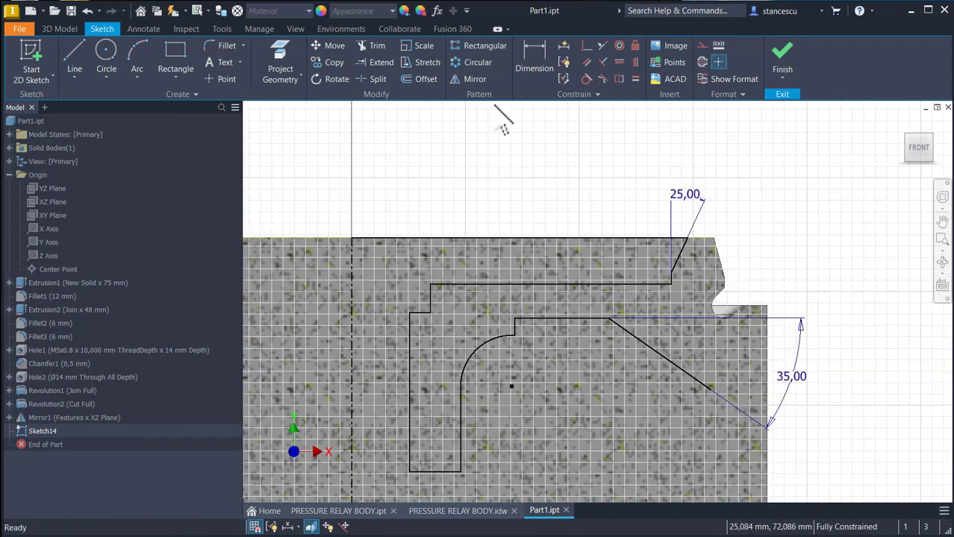
pyautogui.click(536, 48)
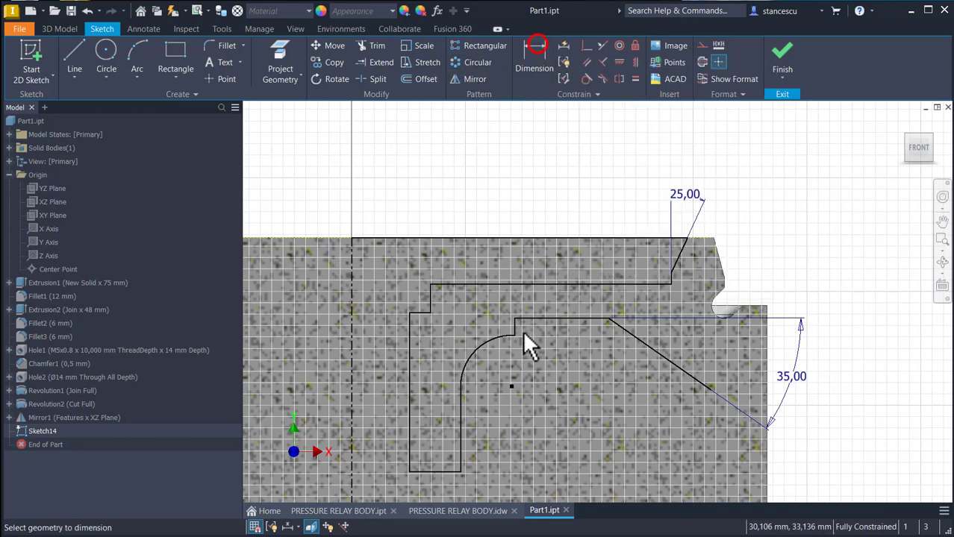
pyautogui.click(469, 361)
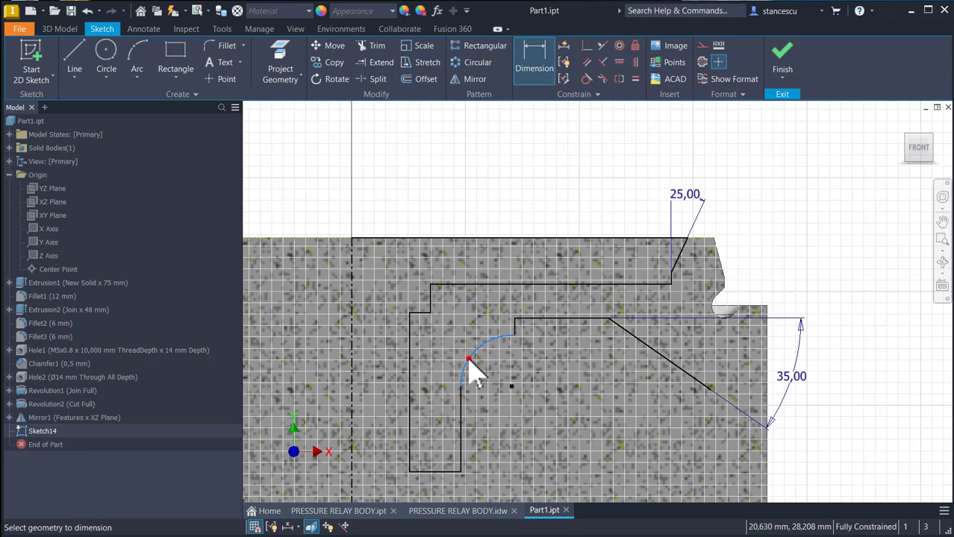
pyautogui.click(493, 376)
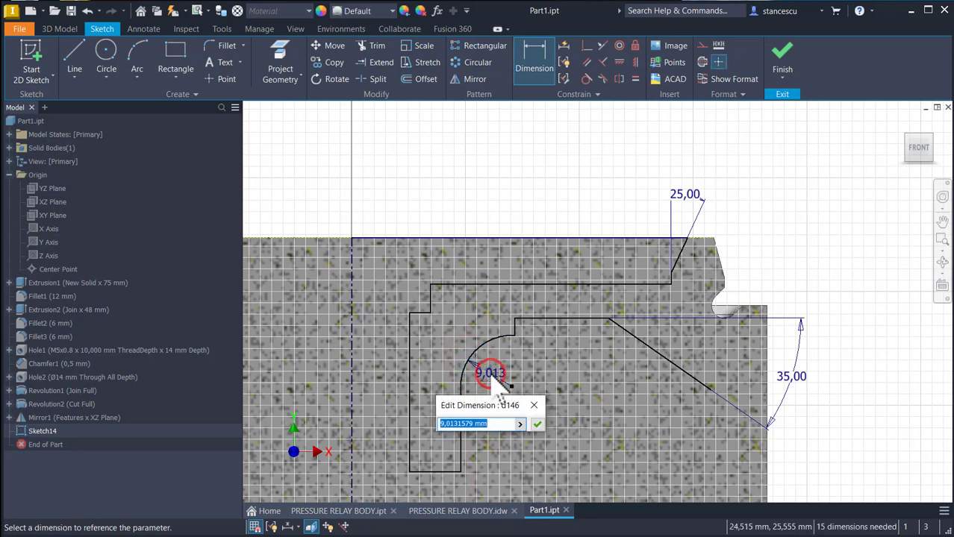
pyautogui.write('10')
pyautogui.press('Return')
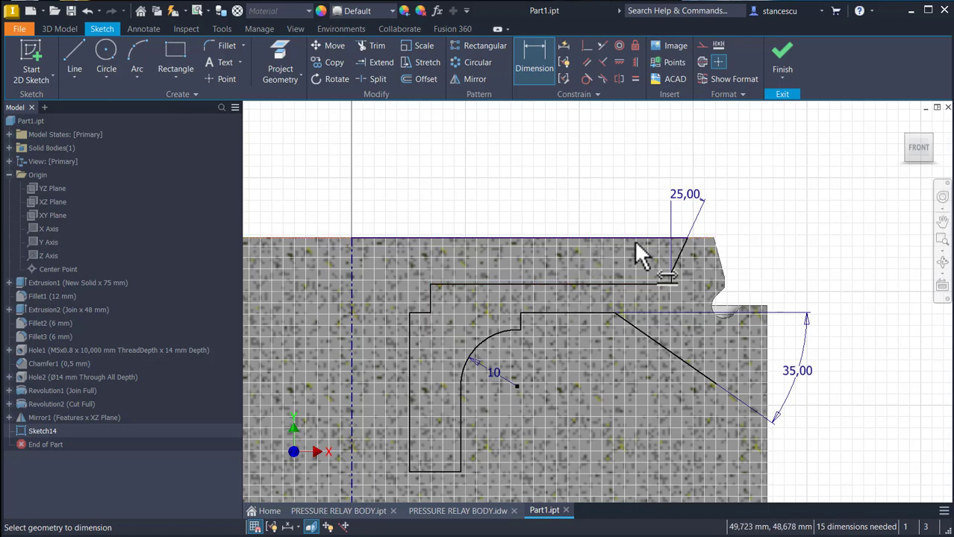
# Dimension the short vertical edge below the slanted edge from the centerline as a 119 mm diameter
pyautogui.scroll(3, 637, 242)
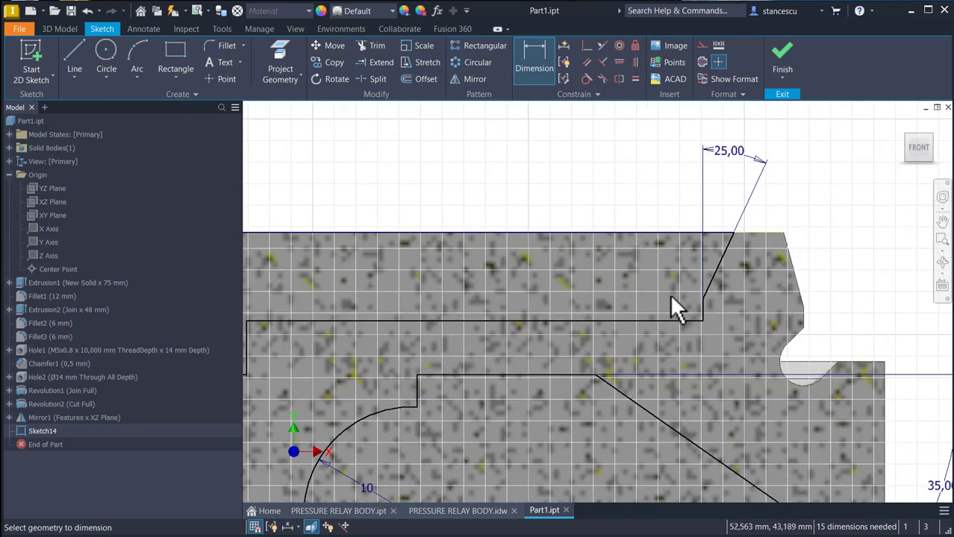
pyautogui.scroll(2, 672, 271)
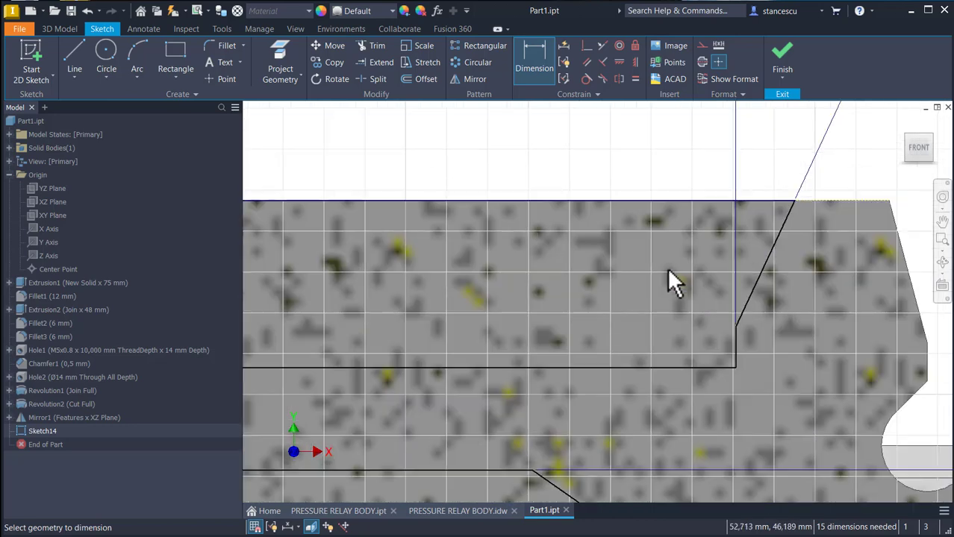
pyautogui.click(739, 343)
pyautogui.scroll(-4, 696, 330)
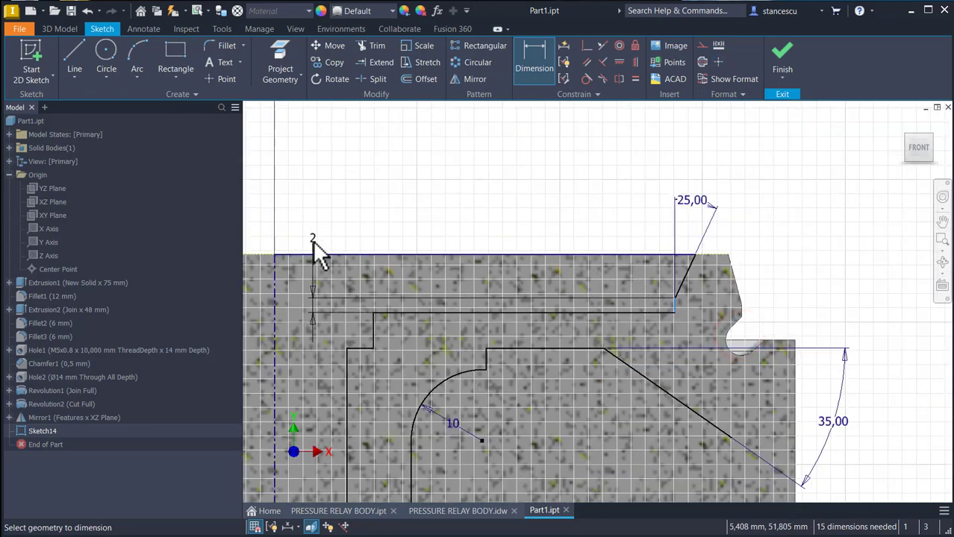
pyautogui.click(274, 282)
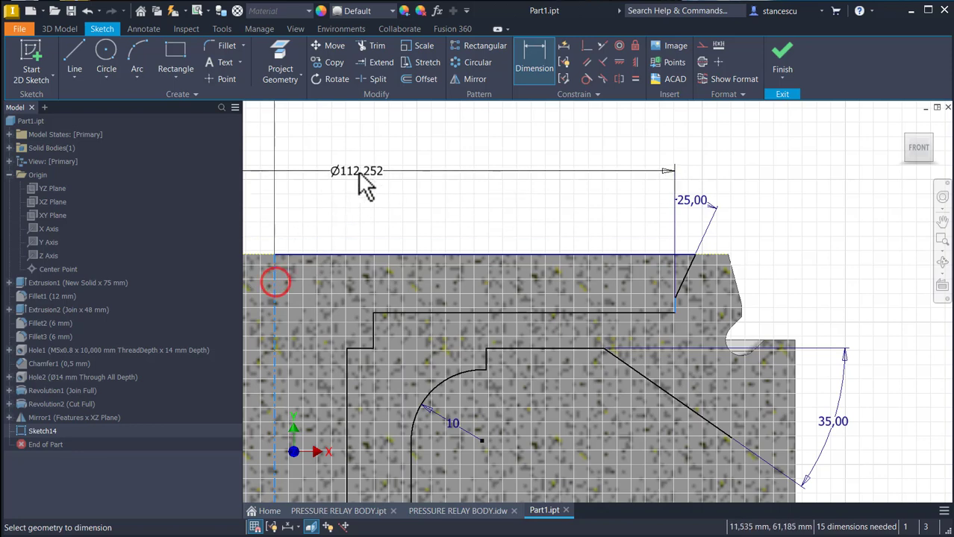
pyautogui.moveTo(364, 185); pyautogui.dragTo(373, 206, button='middle')
pyautogui.click(359, 139)
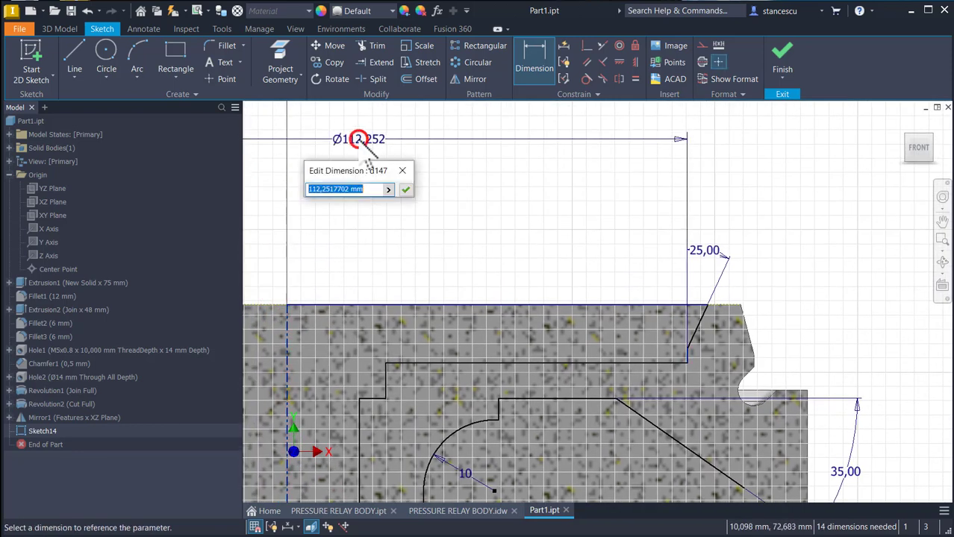
pyautogui.write('119')
pyautogui.press('Return')
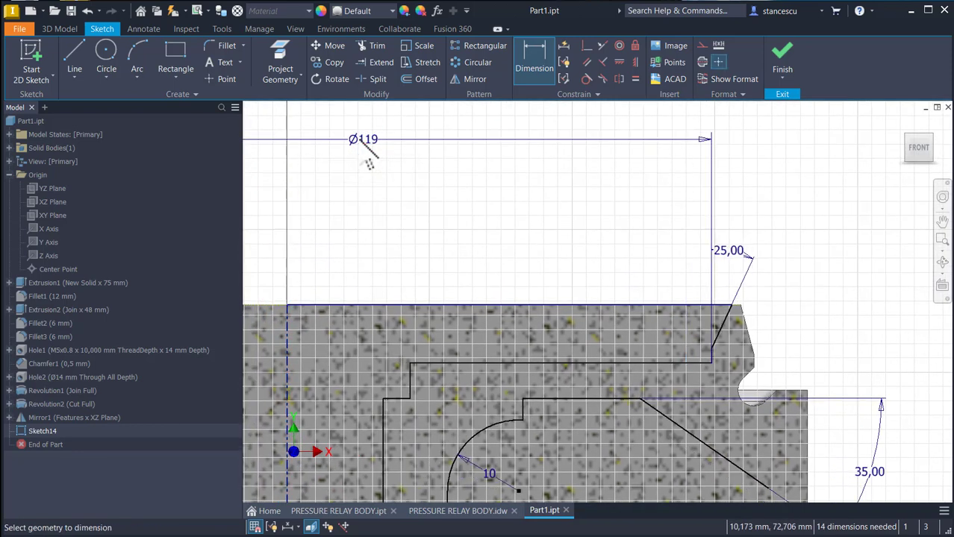
# Dimension the corner where the lower horizontal edge meets the downward sloping line from the centerline as a 94 mm diameter
pyautogui.click(640, 398)
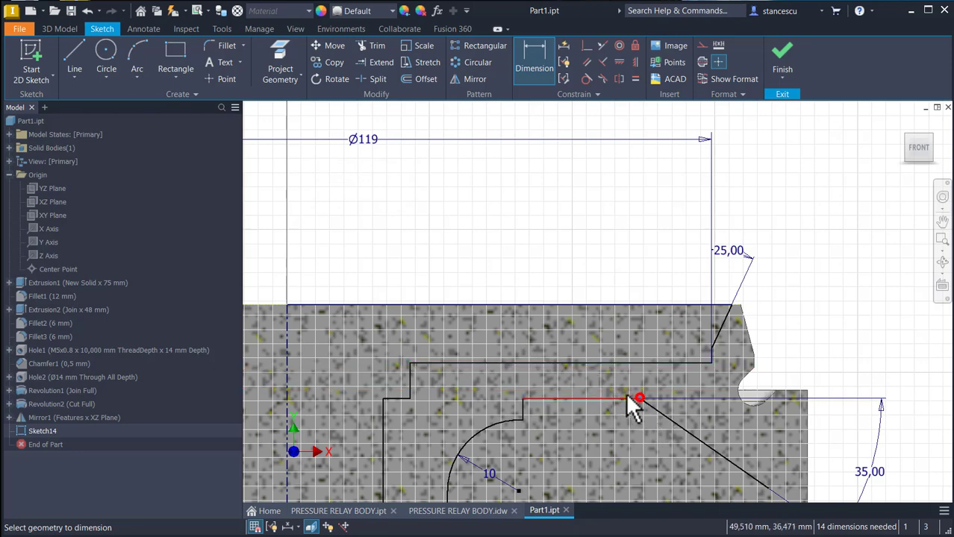
pyautogui.click(284, 352)
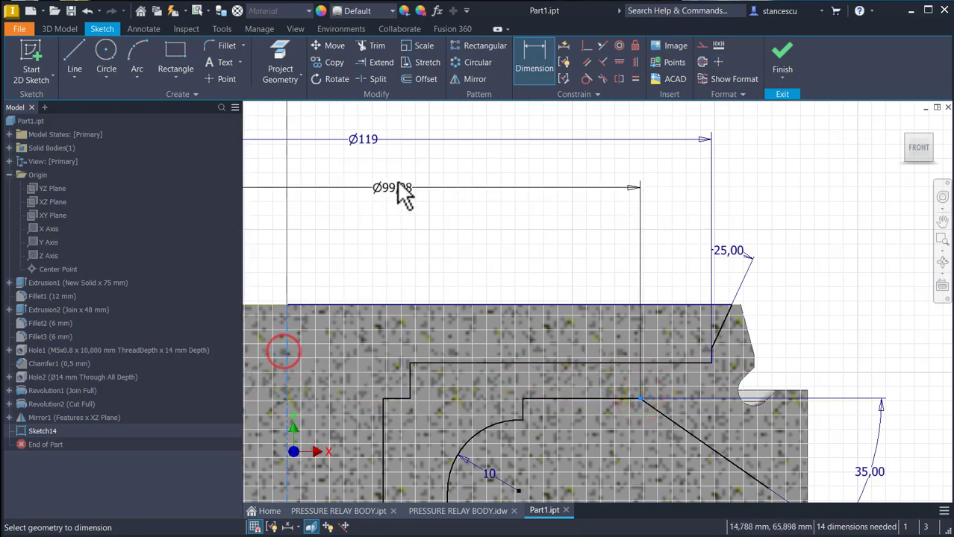
pyautogui.click(399, 186)
pyautogui.write('9')
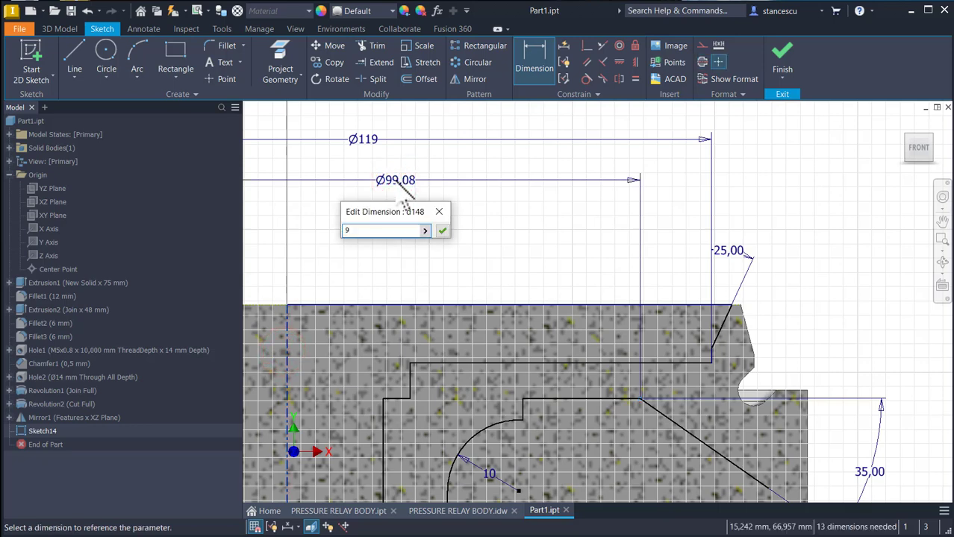
pyautogui.write('4')
pyautogui.press('Return')
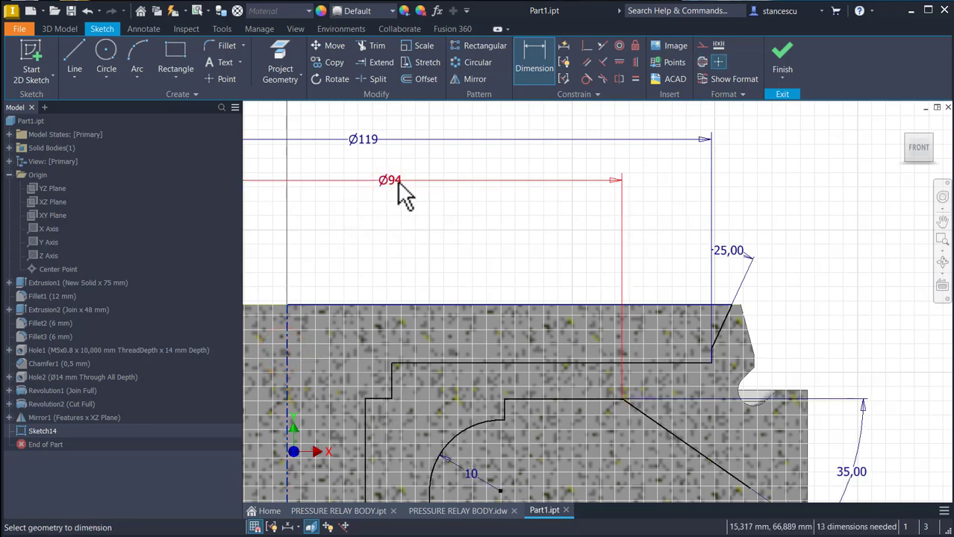
# Dimension the short vertical edge at the inner end of the long horizontal edge from the centerline as a 27 mm diameter
pyautogui.click(392, 374)
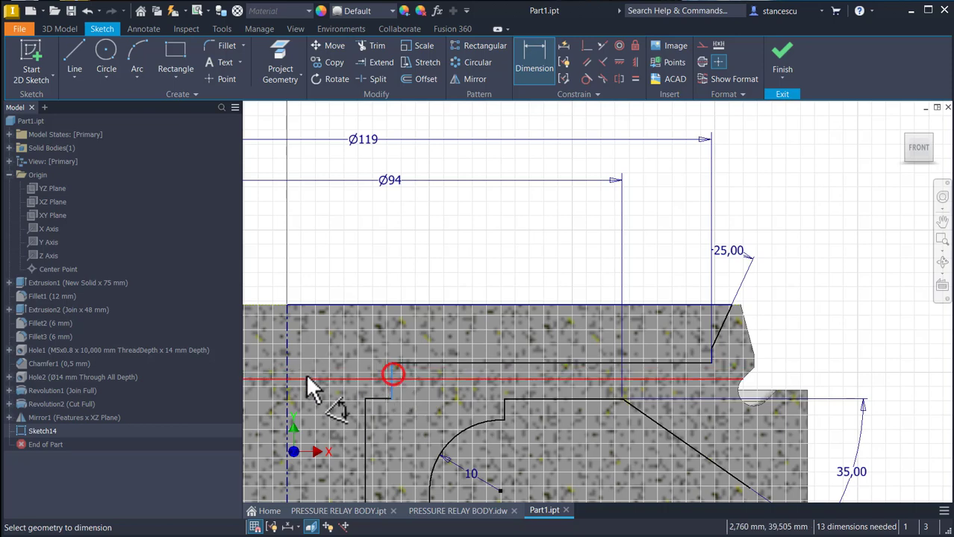
pyautogui.click(289, 364)
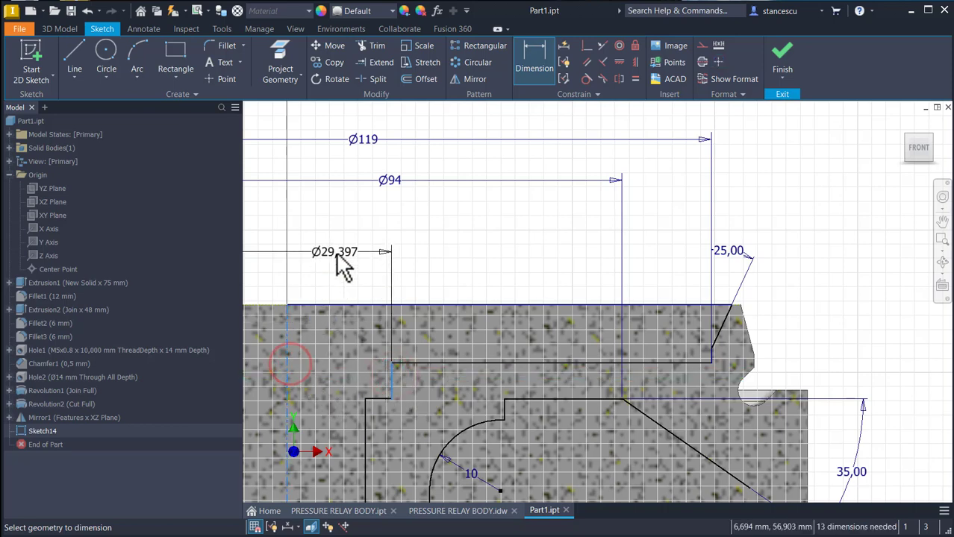
pyautogui.click(335, 254)
pyautogui.write('27')
pyautogui.press('Return')
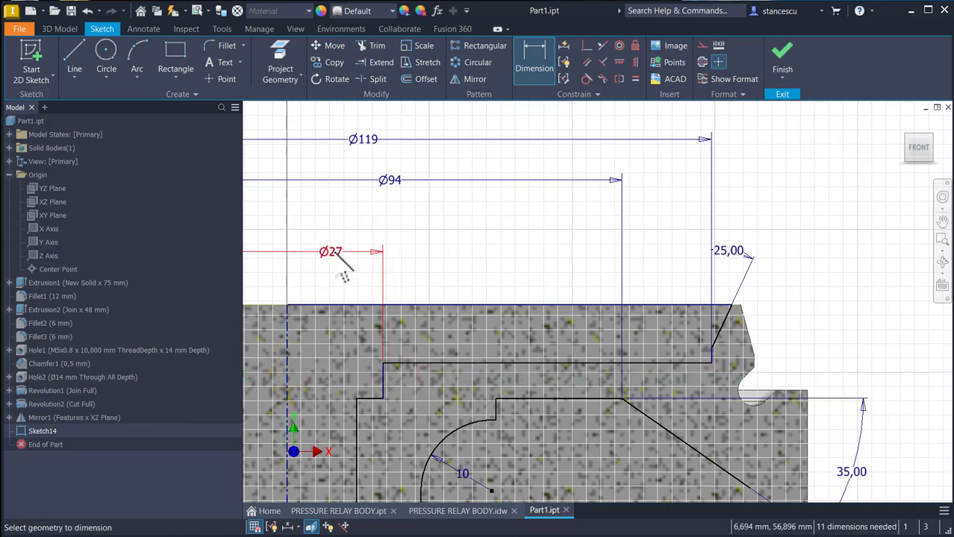
# Dimension the profile's long inner vertical edge from the centerline as an 18 mm diameter
pyautogui.click(355, 423)
pyautogui.click(314, 286)
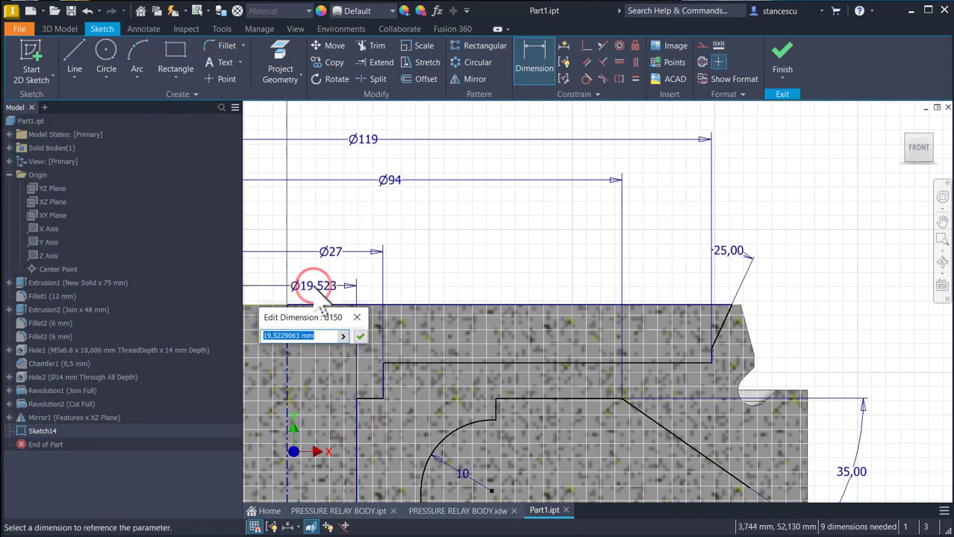
pyautogui.press('Return')
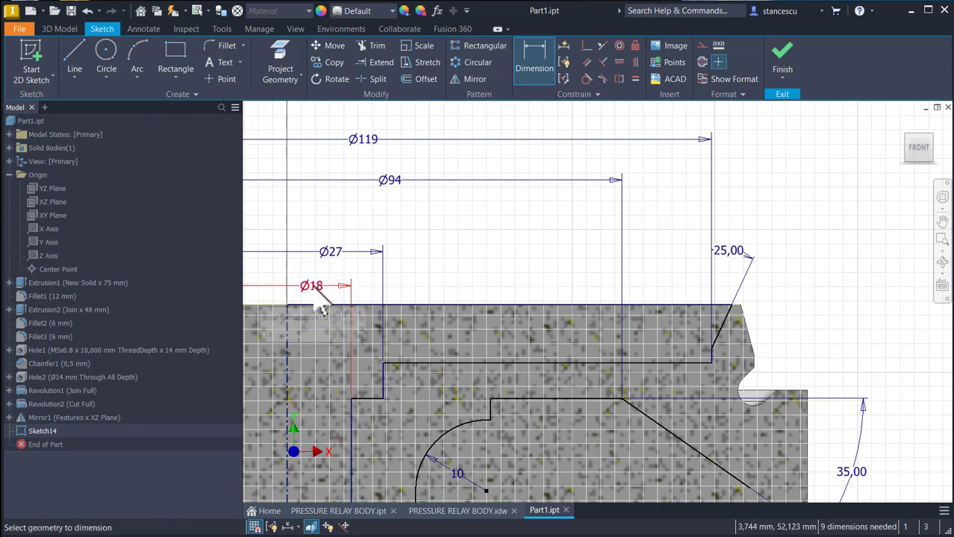
# Fillet the lower outer corner of the profile's narrow vertical leg with a 2.5 mm radius
pyautogui.moveTo(381, 324); pyautogui.dragTo(390, 170, button='middle')
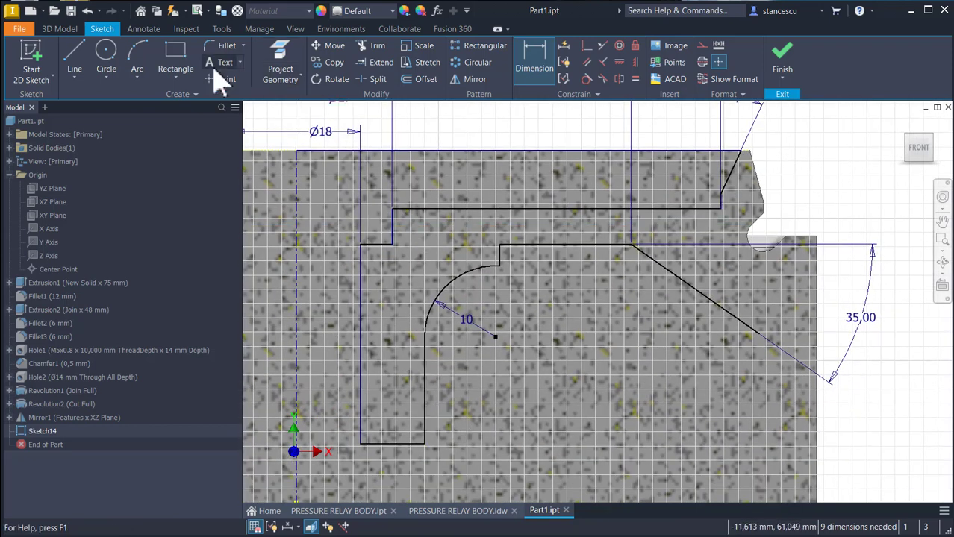
pyautogui.click(228, 46)
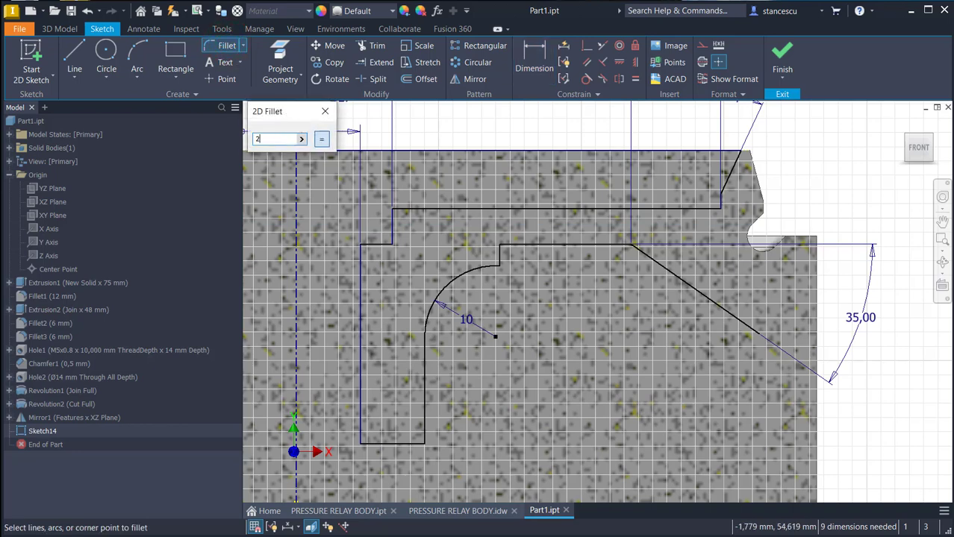
pyautogui.click(426, 446)
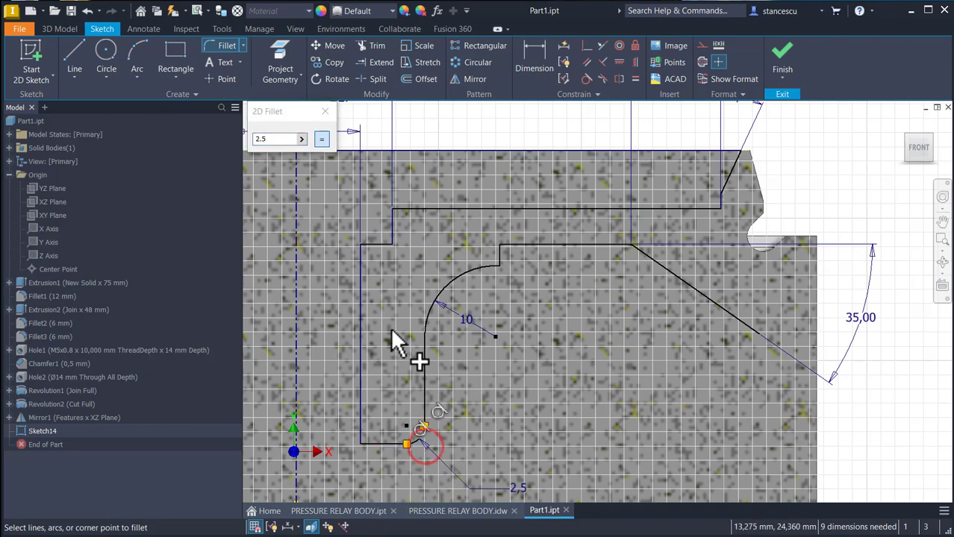
# Dimension the outer vertical edge of the narrow leg, below the arc, from the centerline as a 30 mm diameter
pyautogui.click(534, 60)
pyautogui.moveTo(512, 361); pyautogui.dragTo(609, 339, button='middle')
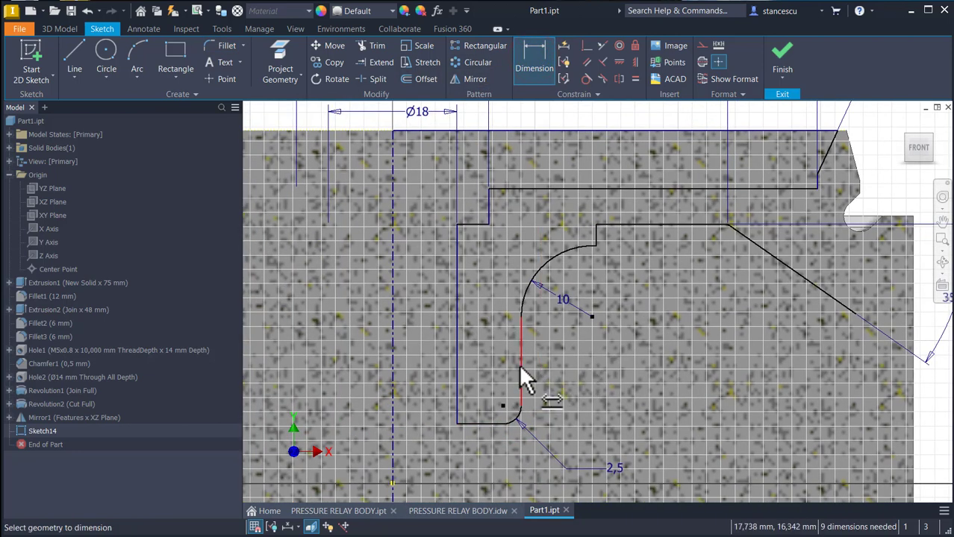
pyautogui.click(520, 365)
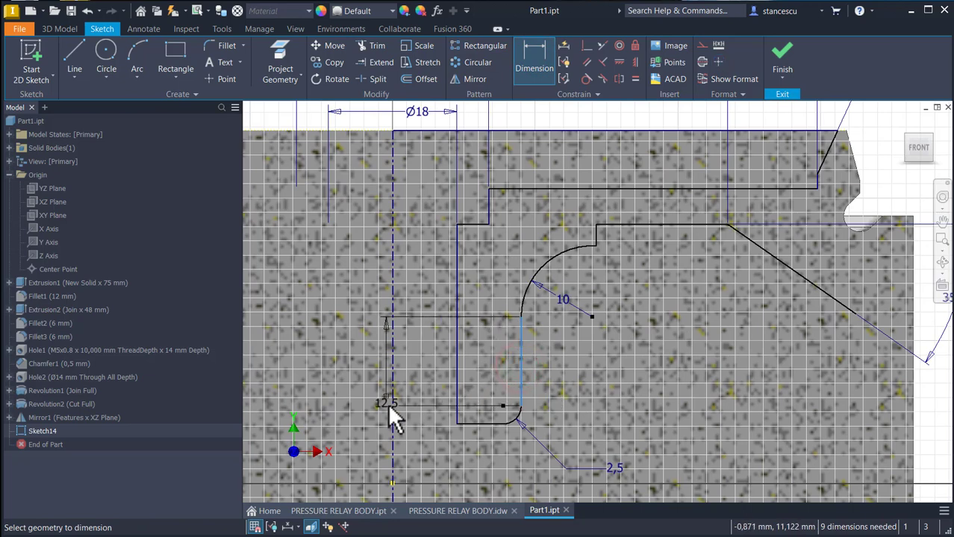
pyautogui.click(391, 406)
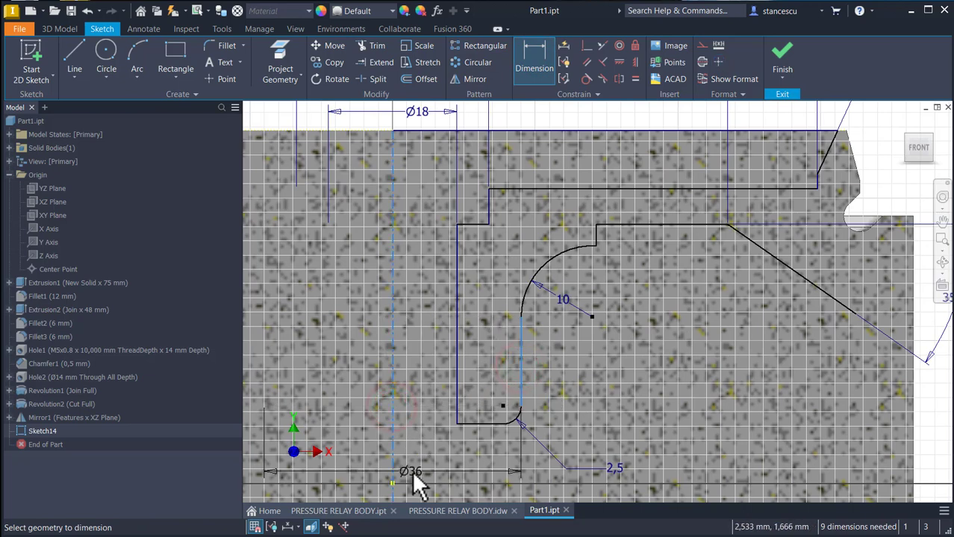
pyautogui.click(414, 473)
pyautogui.write('30')
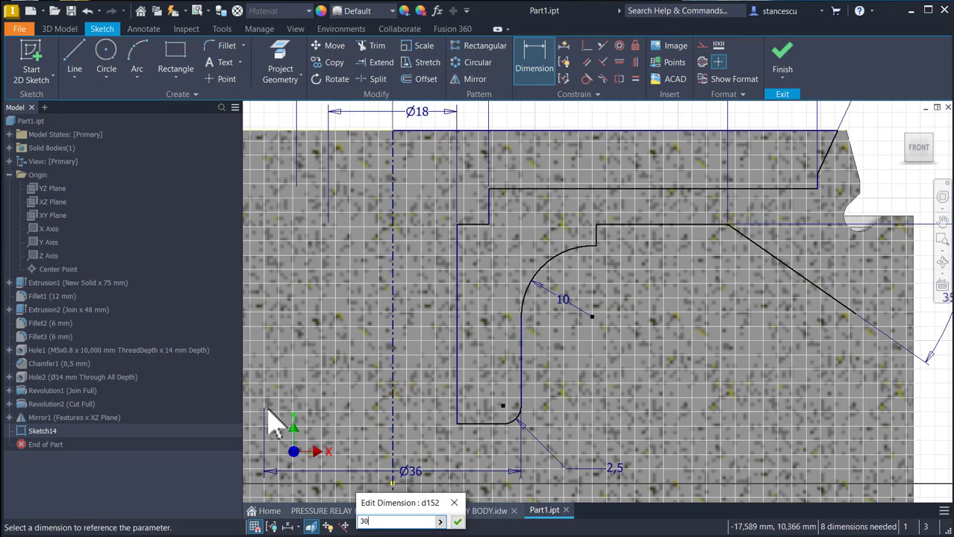
pyautogui.press('Return')
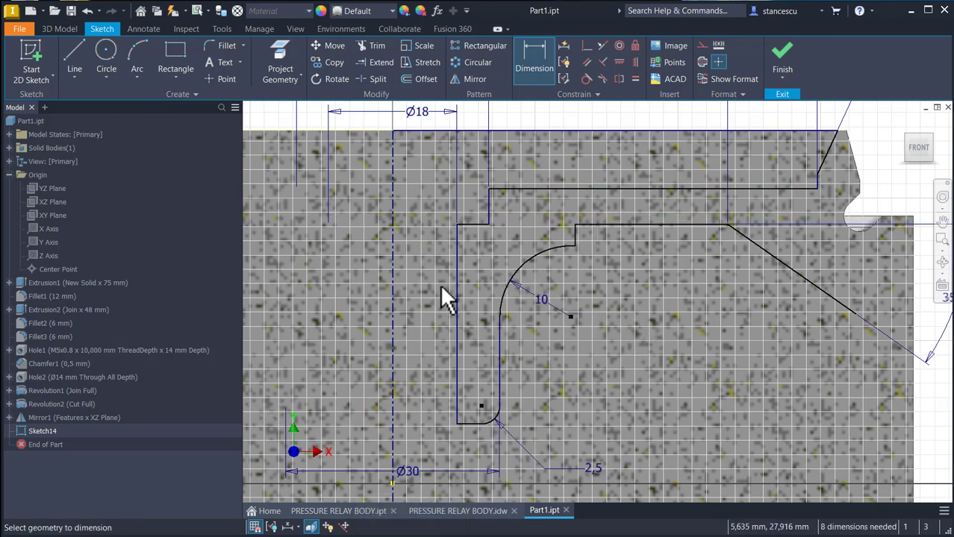
# Dimension the length of the narrow leg's long inner vertical edge as 28 mm
pyautogui.click(458, 312)
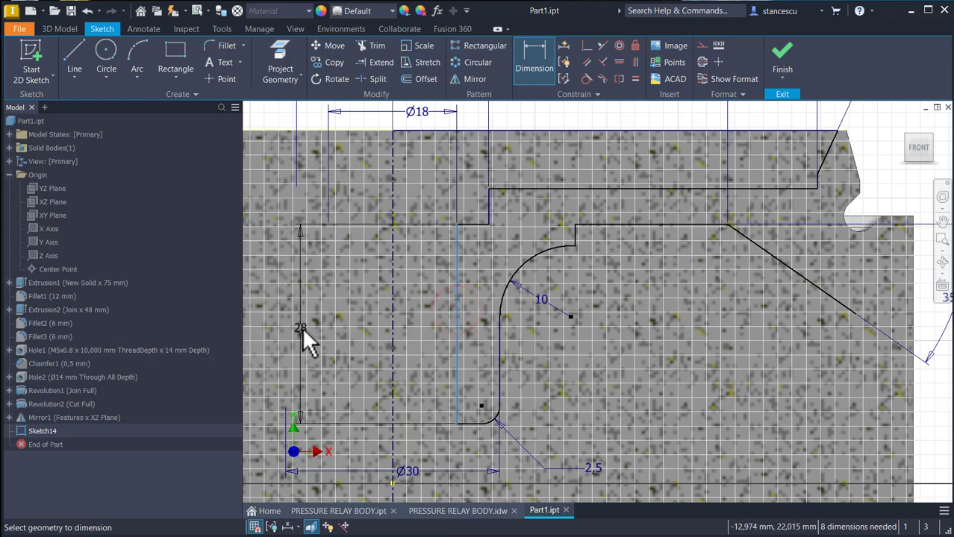
pyautogui.click(299, 328)
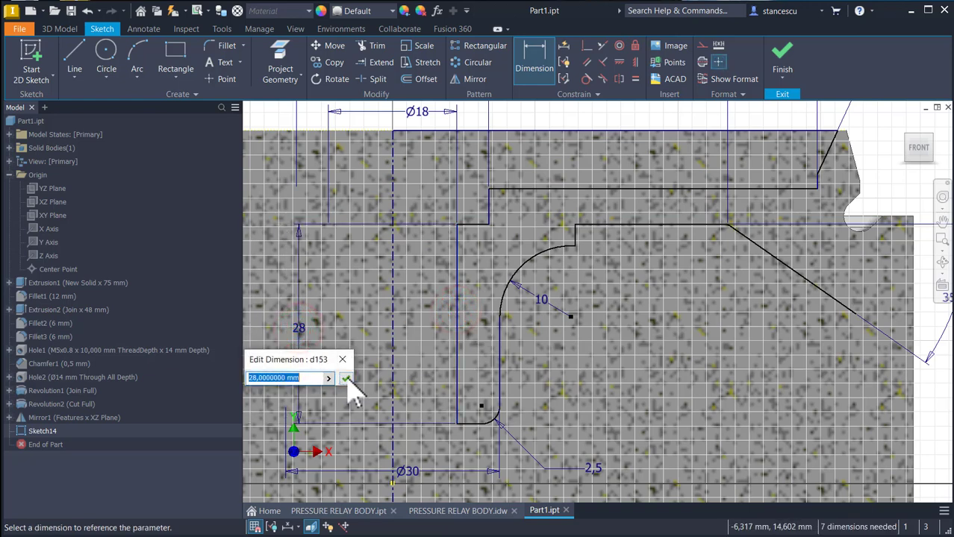
pyautogui.click(347, 379)
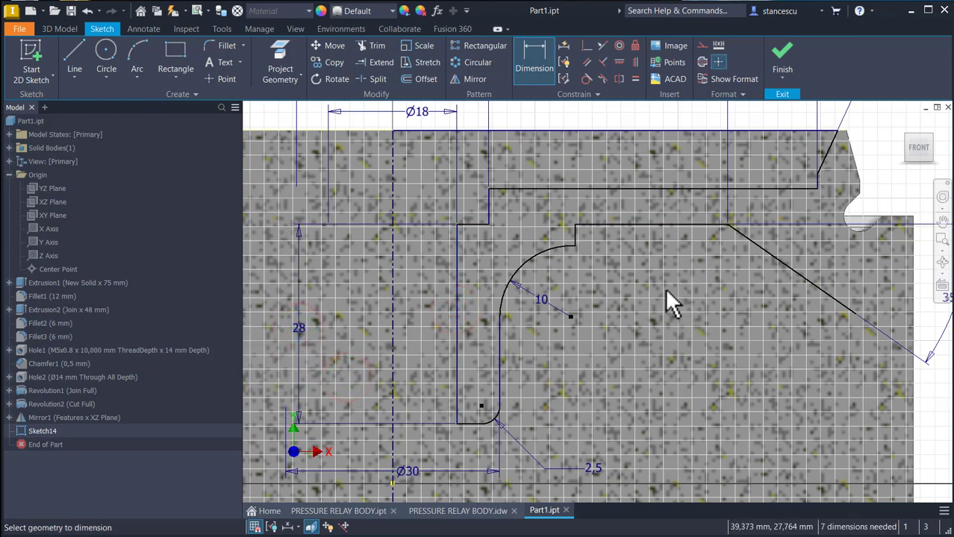
# Dimension the vertical height of the upper slanted edge as 6 mm
pyautogui.moveTo(681, 298); pyautogui.dragTo(593, 396, button='middle')
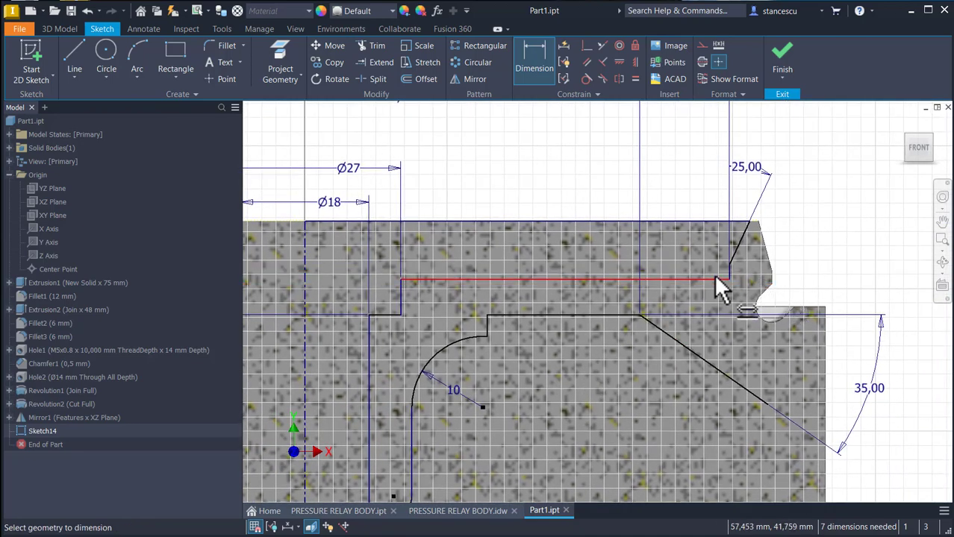
pyautogui.click(745, 236)
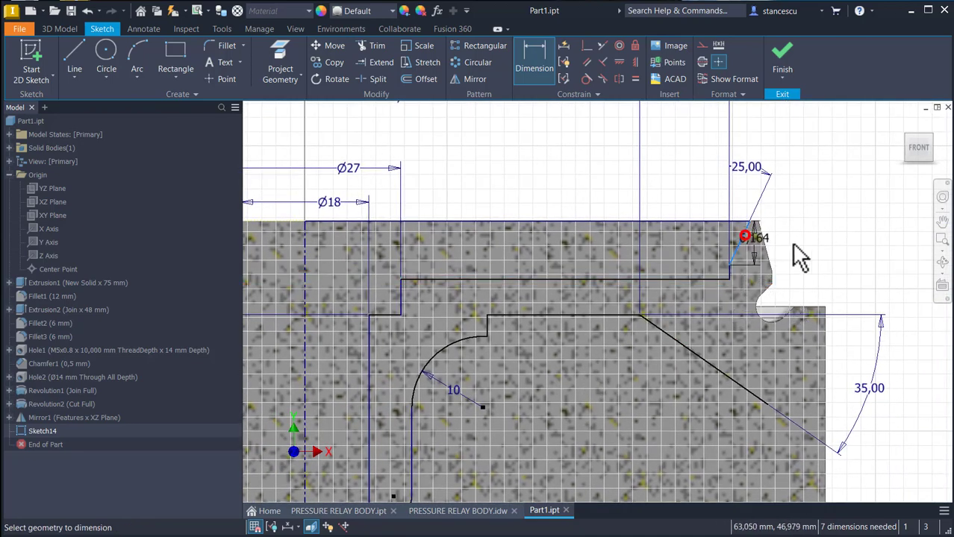
pyautogui.click(800, 241)
pyautogui.write('6')
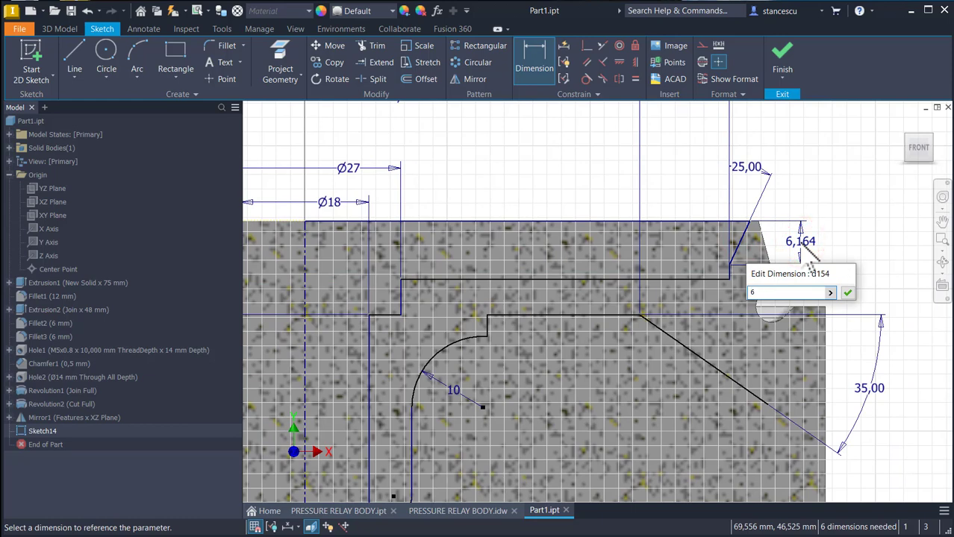
pyautogui.press('Return')
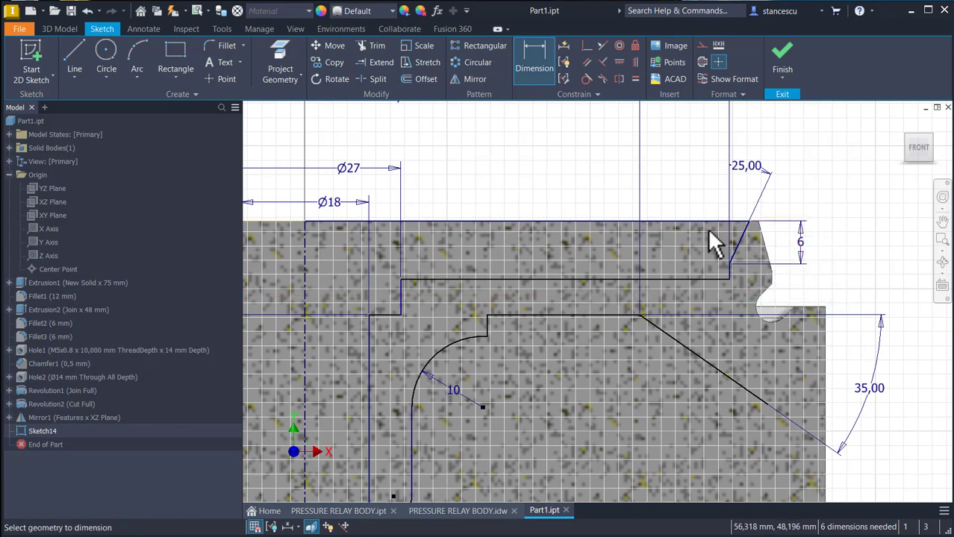
# Dimension the distance between the profile's top edge and the long horizontal edge below it as 7 mm
pyautogui.click(704, 221)
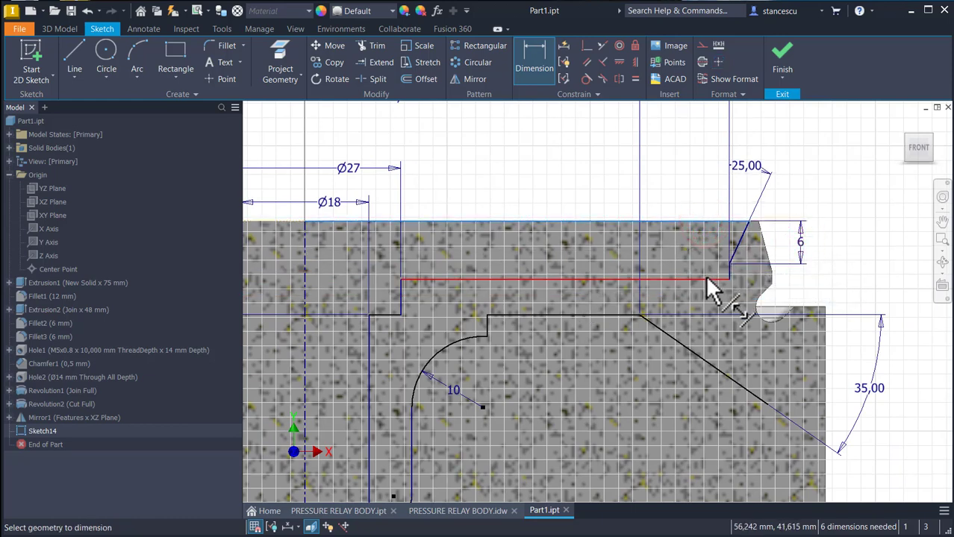
pyautogui.click(706, 273)
pyautogui.click(851, 249)
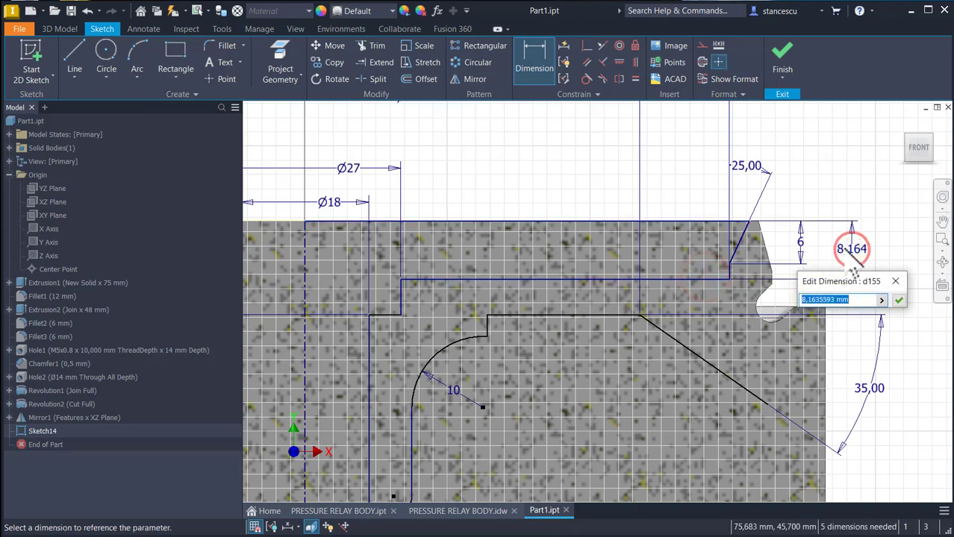
pyautogui.write('7')
pyautogui.press('Return')
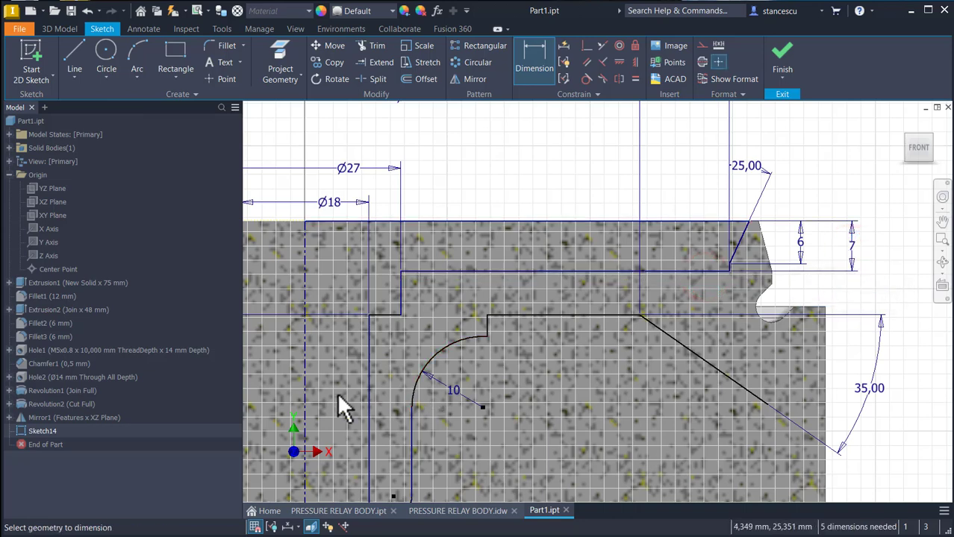
# Dimension the distance between the long horizontal edge and the lower horizontal edge beside the sloping line as 5 mm
pyautogui.click(618, 318)
pyautogui.click(623, 272)
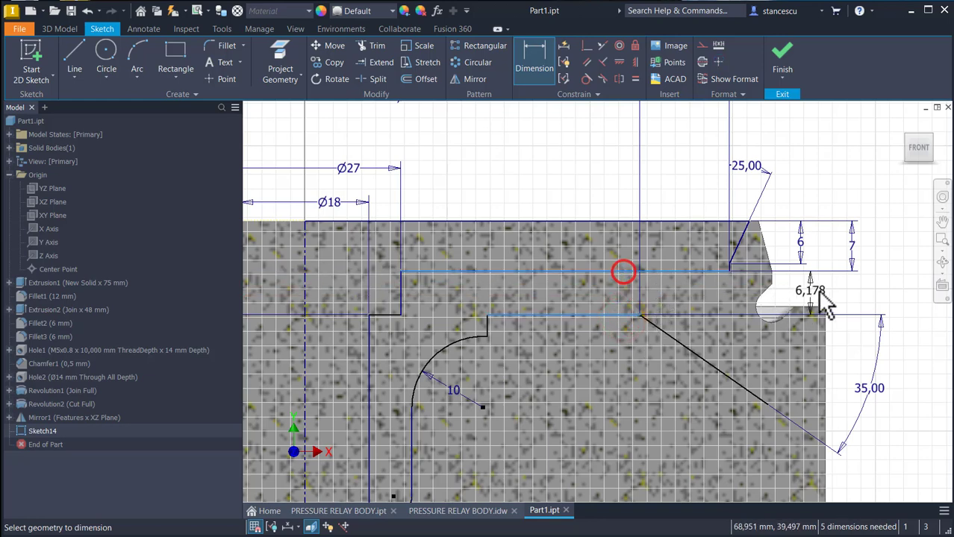
pyautogui.click(868, 294)
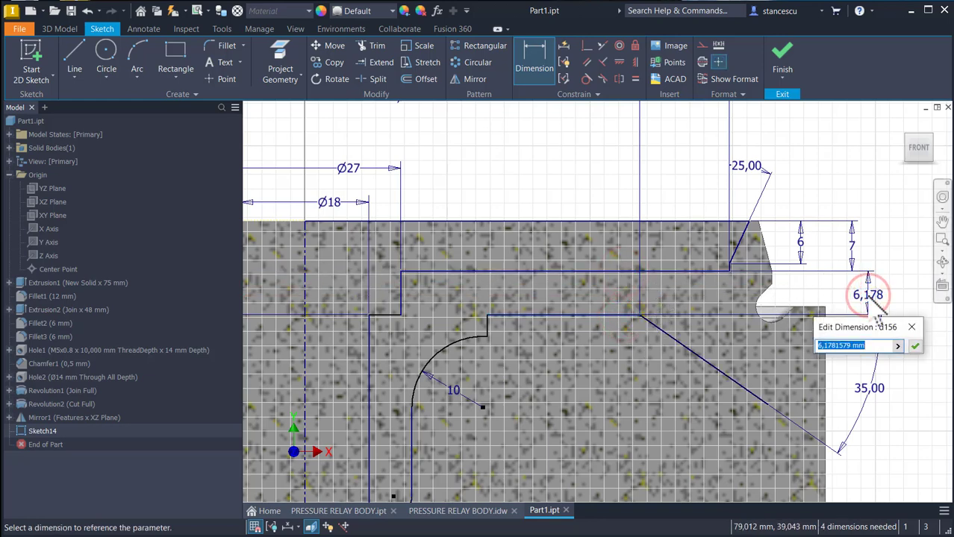
pyautogui.write('5')
pyautogui.press('Return')
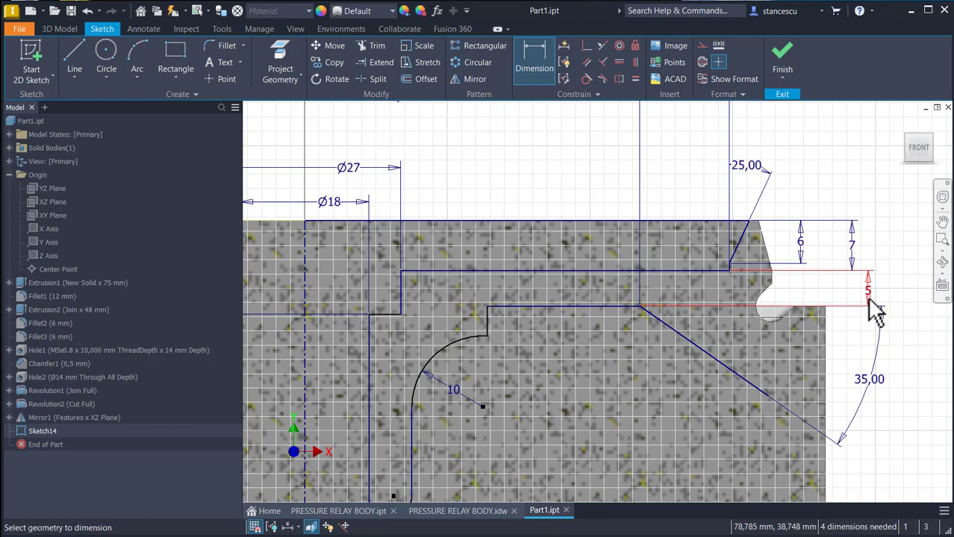
# Dimension the length of the short vertical edge at the inner step, on the 27 mm diameter, as 5 mm
pyautogui.click(401, 288)
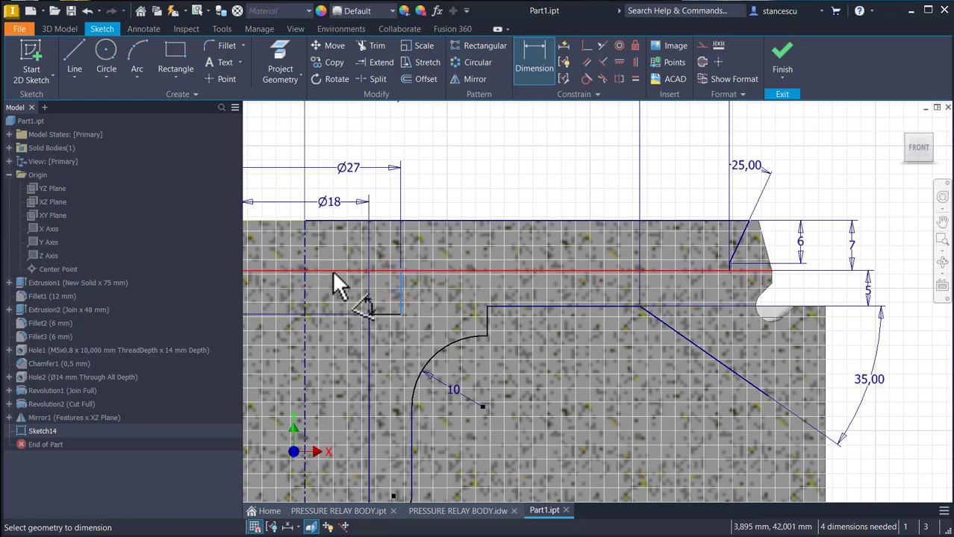
pyautogui.click(333, 272)
pyautogui.click(334, 242)
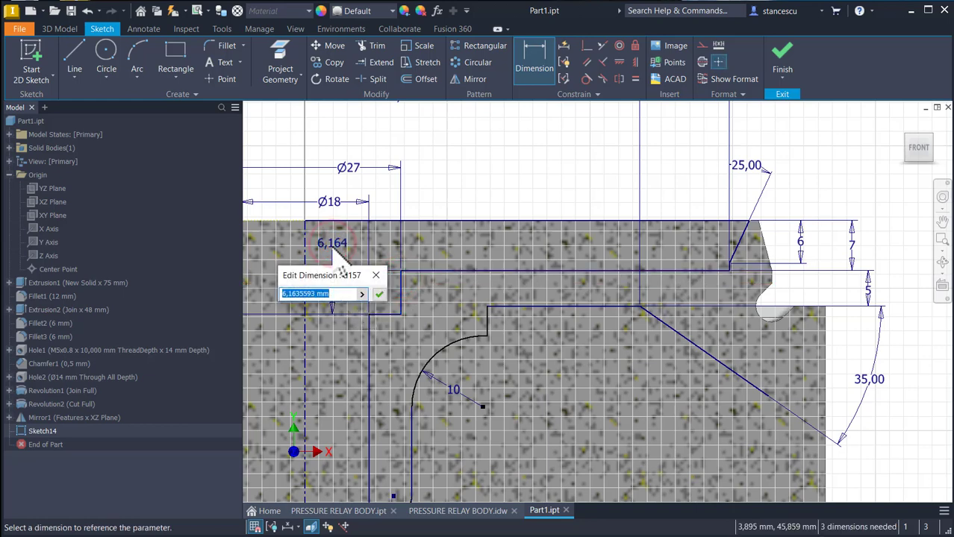
pyautogui.write('5')
pyautogui.press('Return')
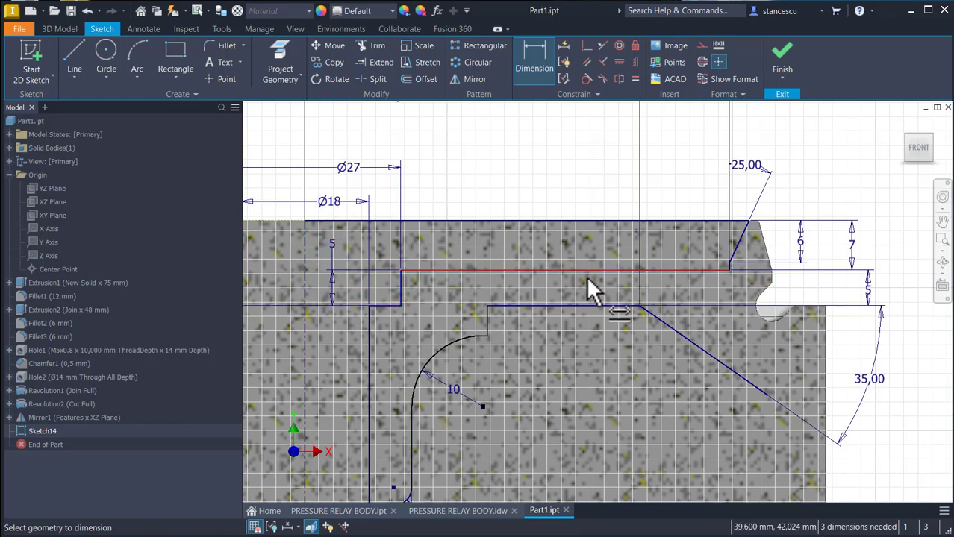
# Dimension the short vertical edge above the 10 mm radius arc as 4 mm
pyautogui.moveTo(547, 377); pyautogui.dragTo(573, 293, button='middle')
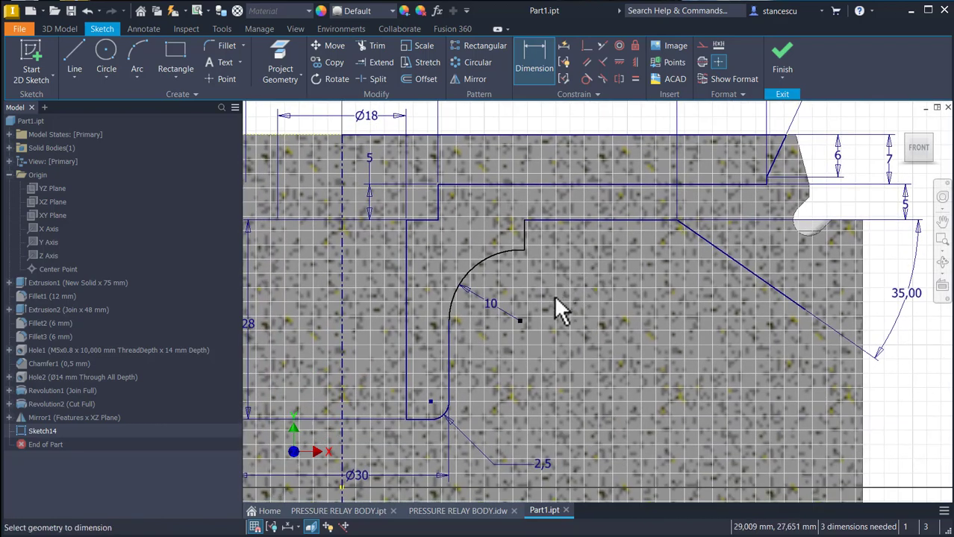
pyautogui.click(523, 227)
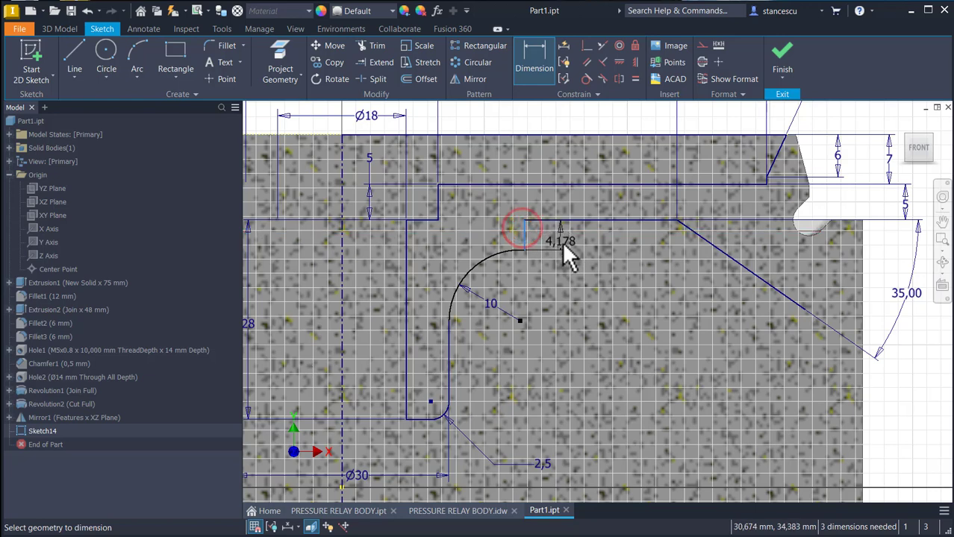
pyautogui.click(564, 244)
pyautogui.write('4')
pyautogui.press('Return')
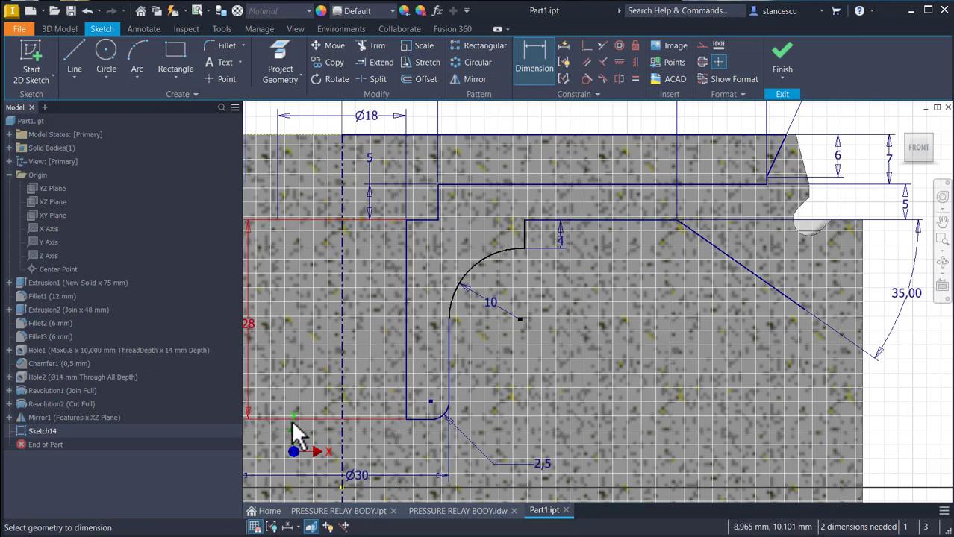
# Draw a rectangular groove about 1.4 mm deep and 2.1 mm high on the inner vertical edge, near the profile's lower end
pyautogui.click(74, 60)
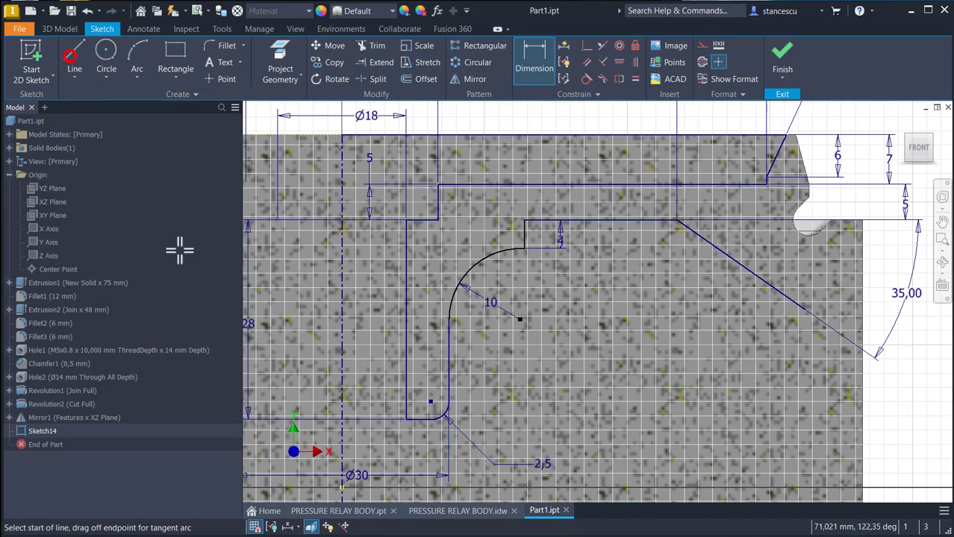
pyautogui.scroll(3, 339, 349)
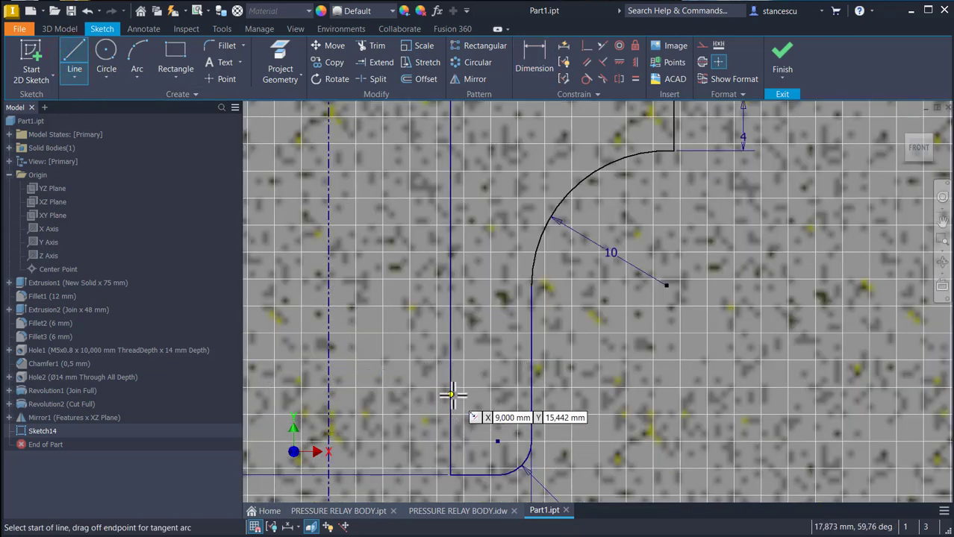
pyautogui.click(450, 395)
pyautogui.click(469, 394)
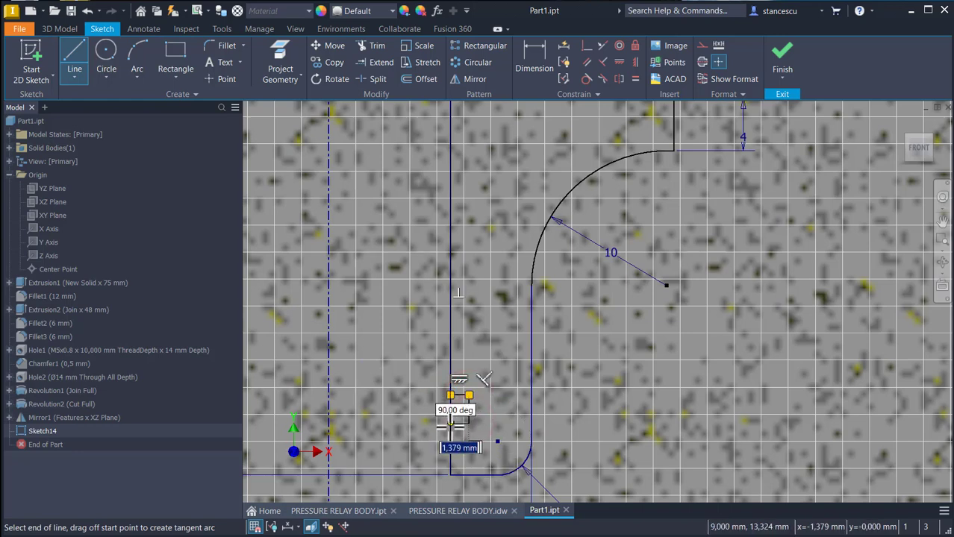
pyautogui.click(469, 423)
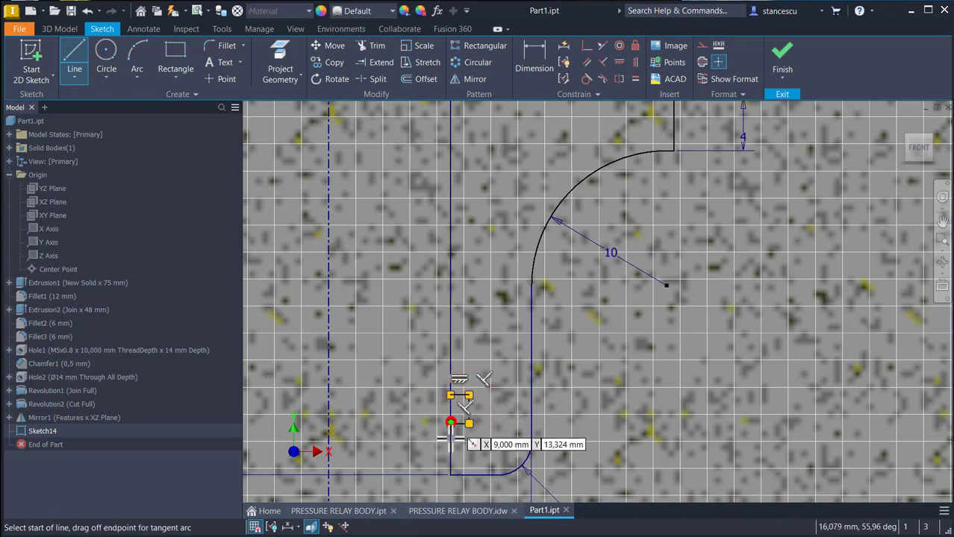
pyautogui.click(451, 423)
pyautogui.press('Escape')
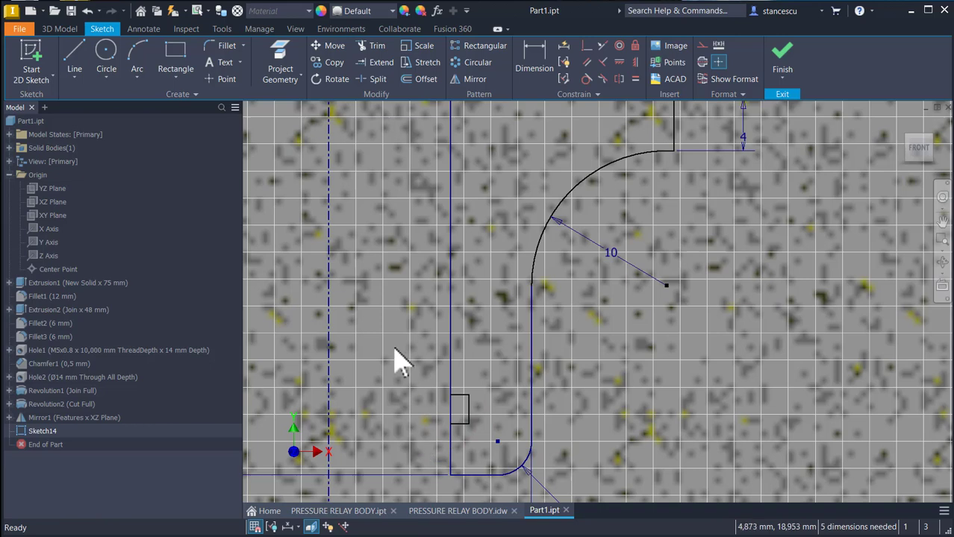
# Split the inner vertical edge at the groove's corners and convert the segment across the groove opening to construction
pyautogui.click(379, 81)
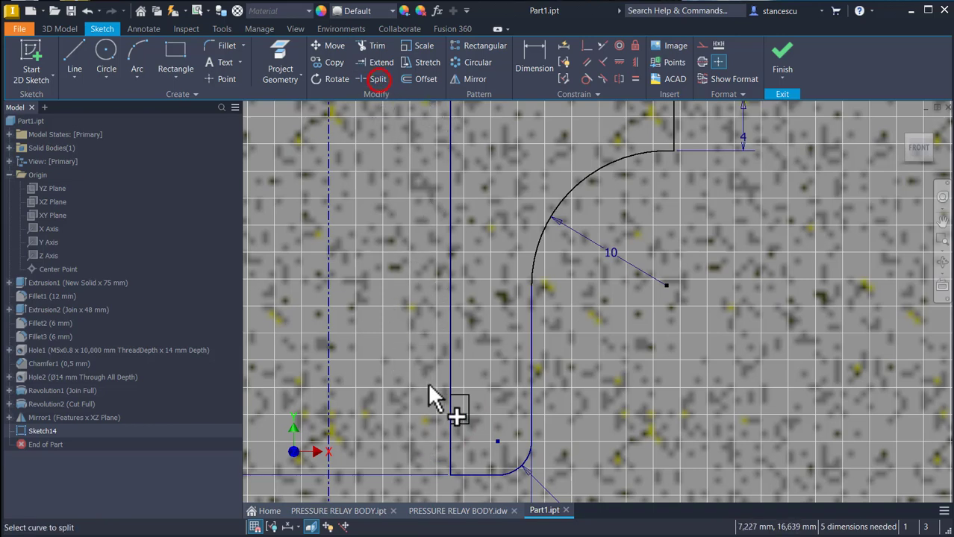
pyautogui.click(450, 423)
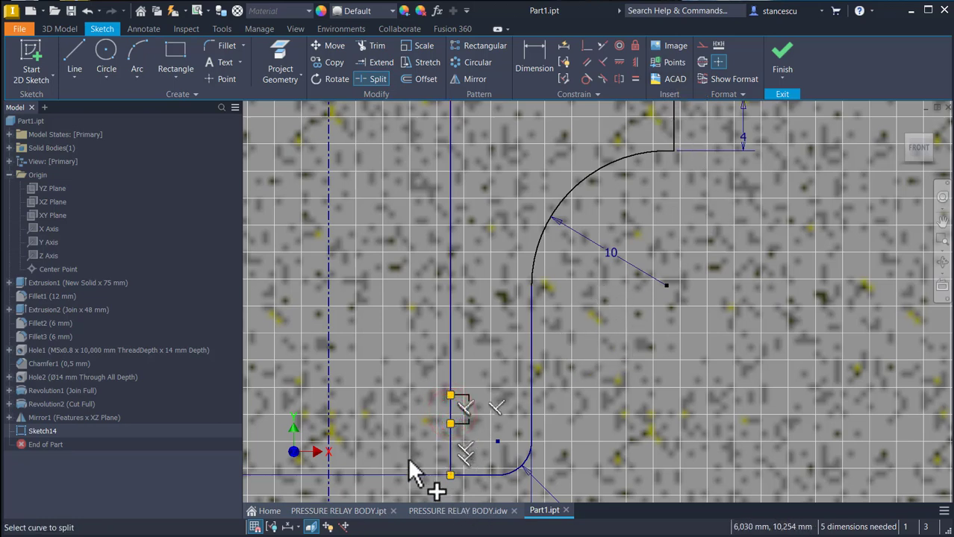
pyautogui.press('Escape')
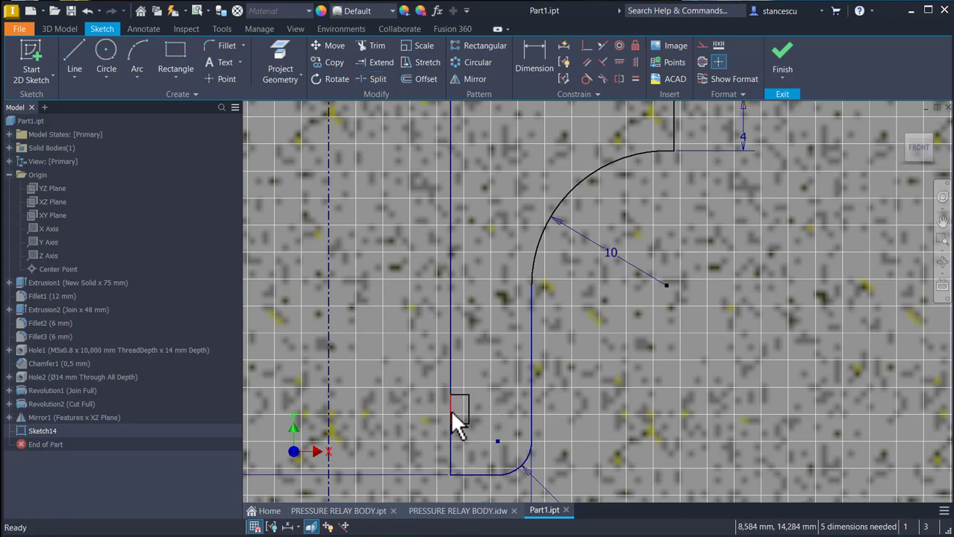
pyautogui.click(451, 412)
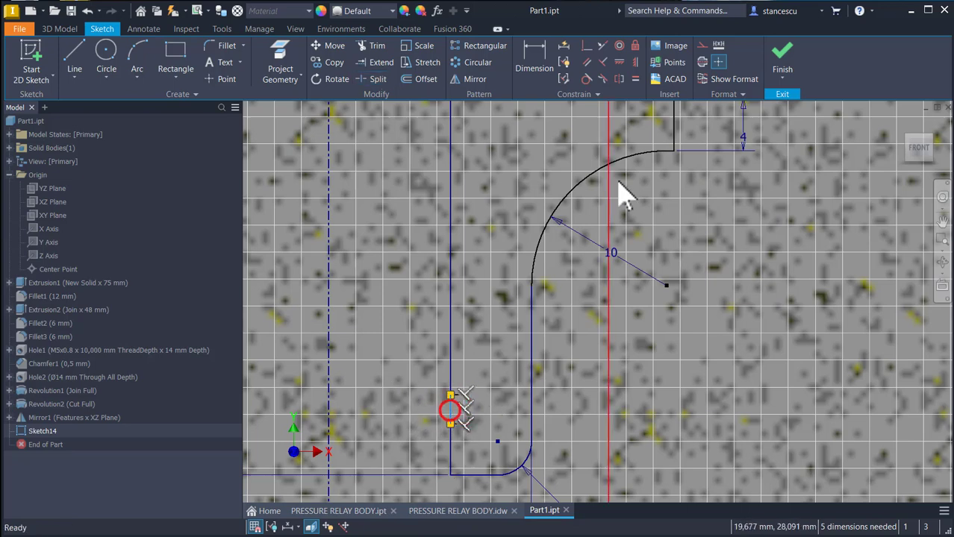
pyautogui.click(702, 47)
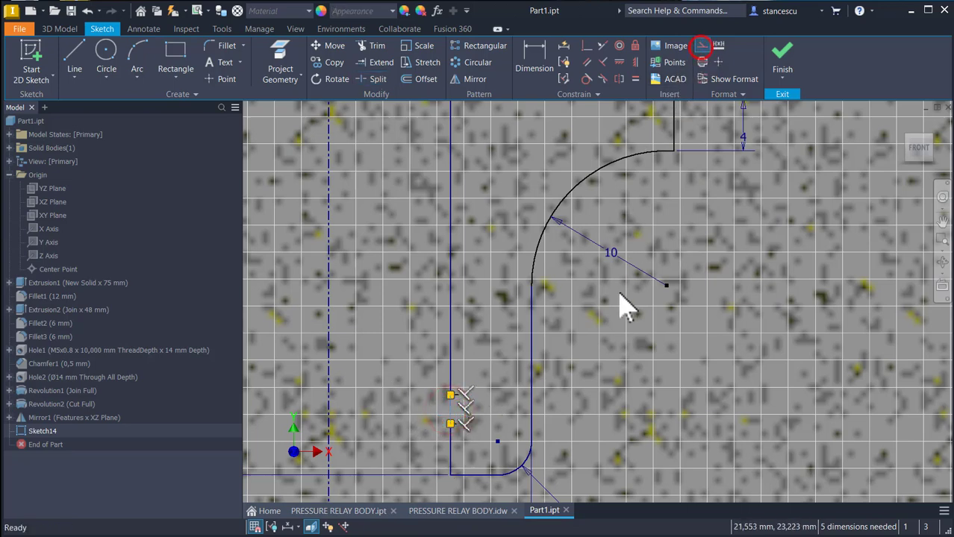
# Dimension the groove's height as 1,5 mm
pyautogui.click(545, 60)
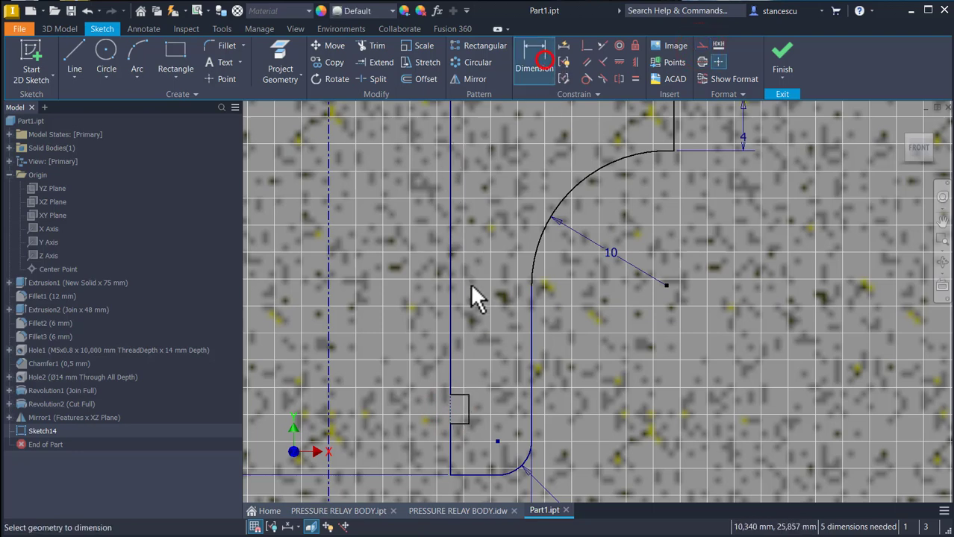
pyautogui.click(468, 404)
pyautogui.click(562, 407)
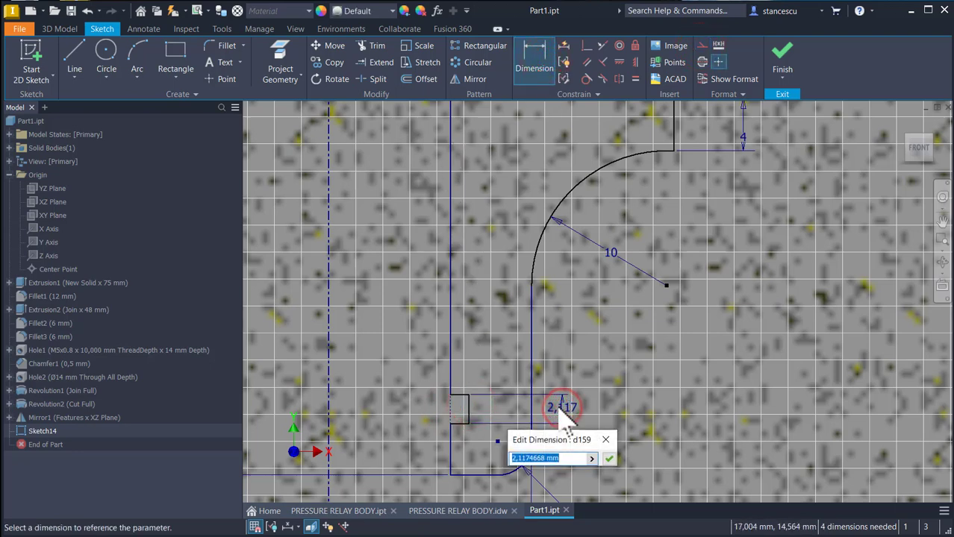
pyautogui.write('1,5')
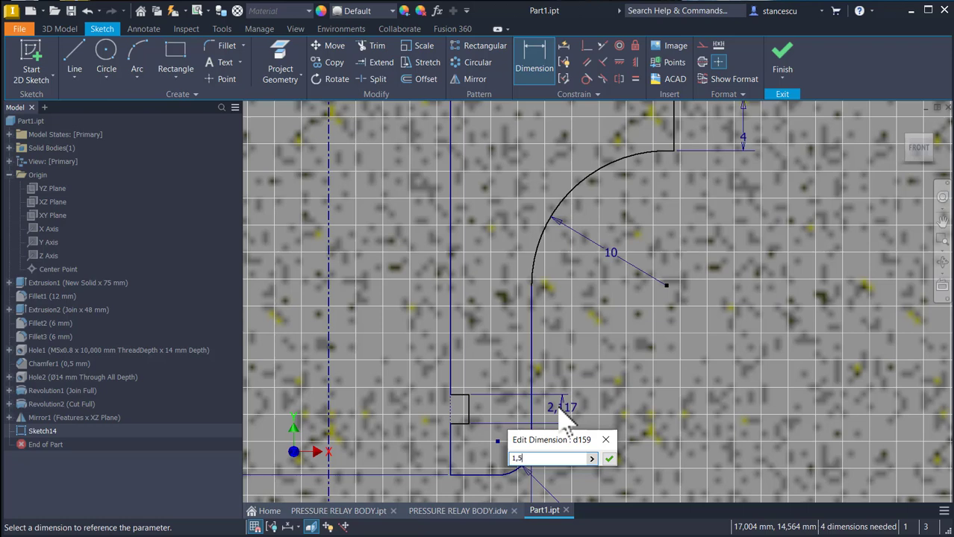
pyautogui.press('Return')
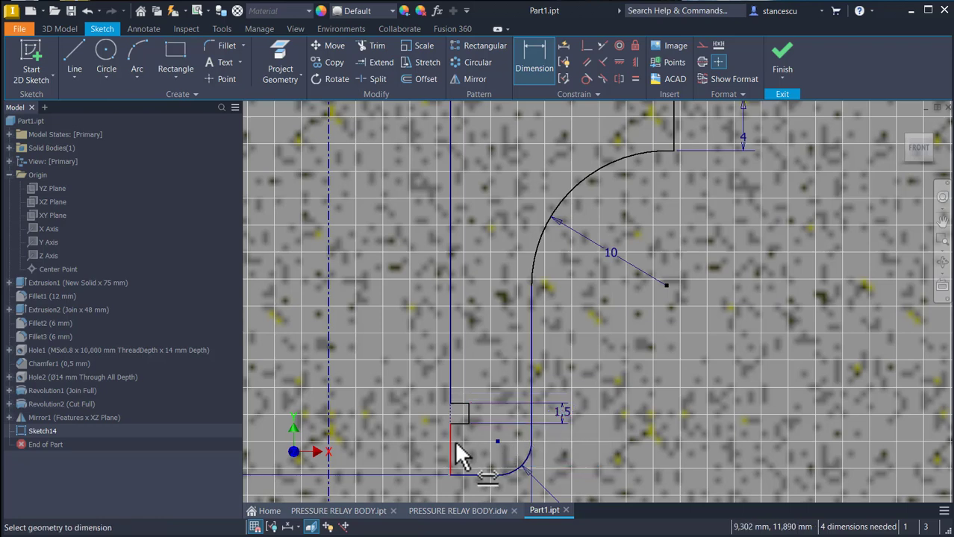
# Dimension the short vertical edge between the groove and the profile's lower edge as 1,5 mm
pyautogui.click(455, 442)
pyautogui.click(567, 449)
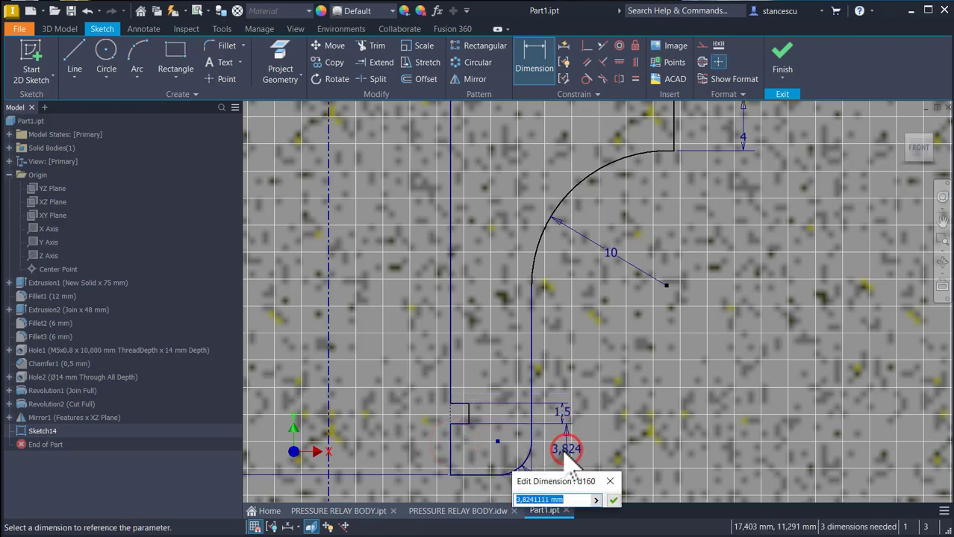
pyautogui.write('1,5')
pyautogui.press('Return')
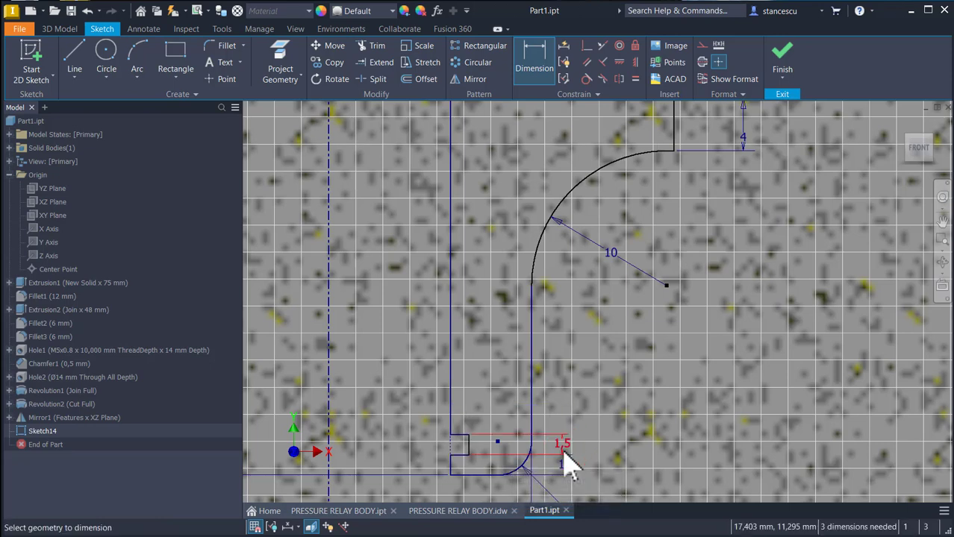
# Dimension the groove's vertical bottom edge about the centerline as a 19,5 mm diameter
pyautogui.moveTo(567, 446)
pyautogui.mouseDown(button='middle')
pyautogui.moveTo(607, 341)
pyautogui.moveTo(639, 182)
pyautogui.mouseUp(button='middle')
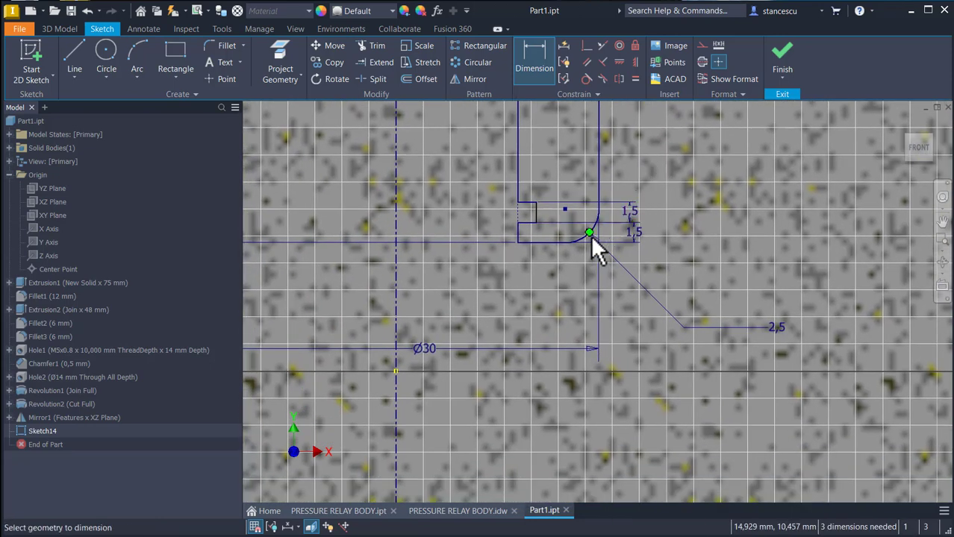
pyautogui.scroll(-2, 536, 202)
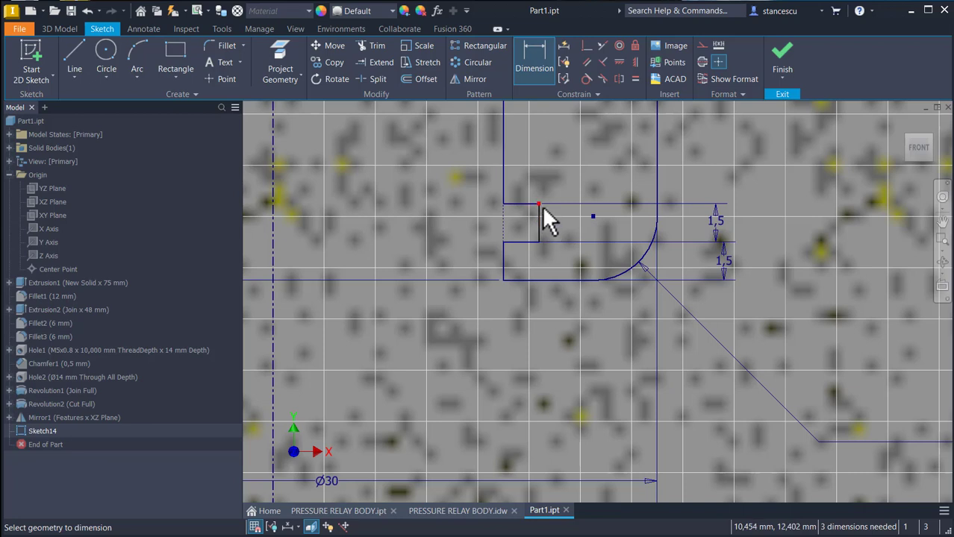
pyautogui.click(539, 211)
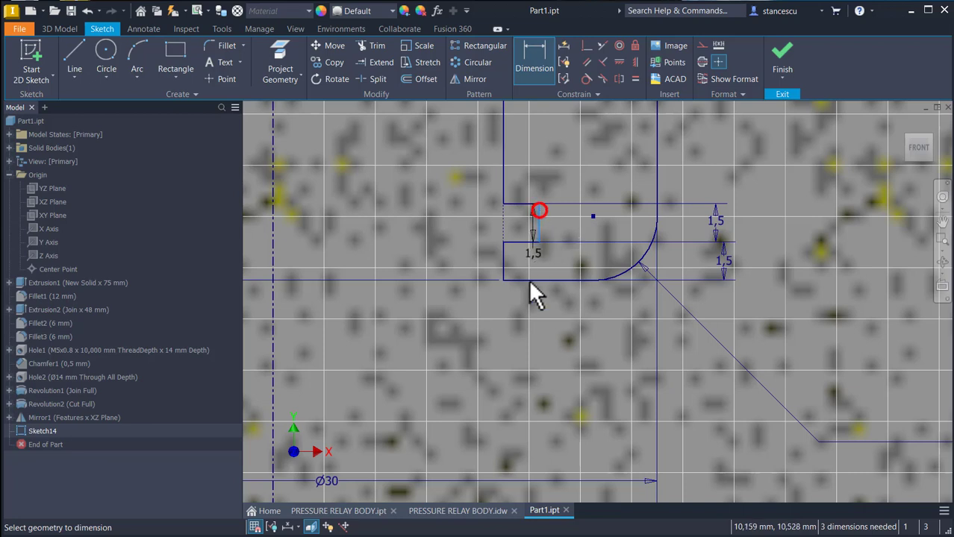
pyautogui.click(272, 332)
pyautogui.click(347, 385)
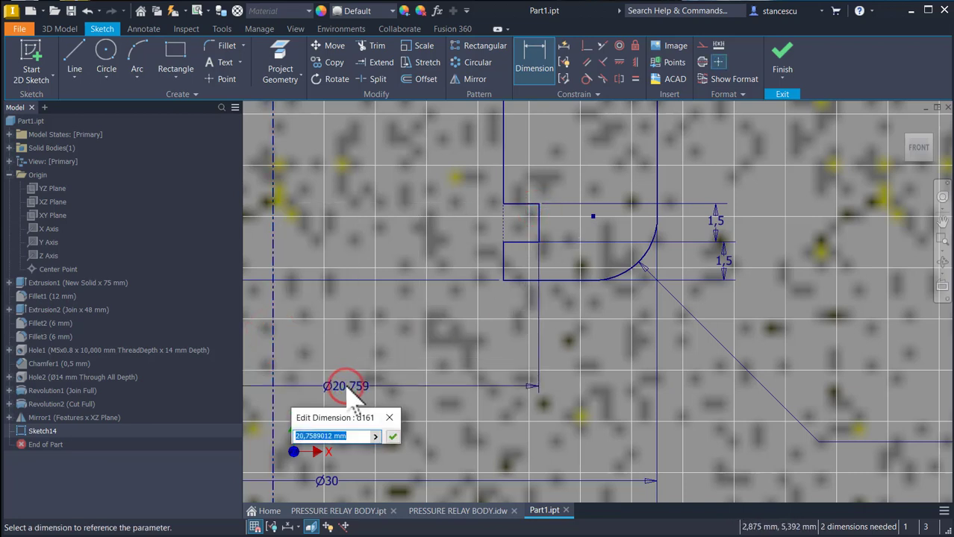
pyautogui.write('19,5')
pyautogui.press('Return')
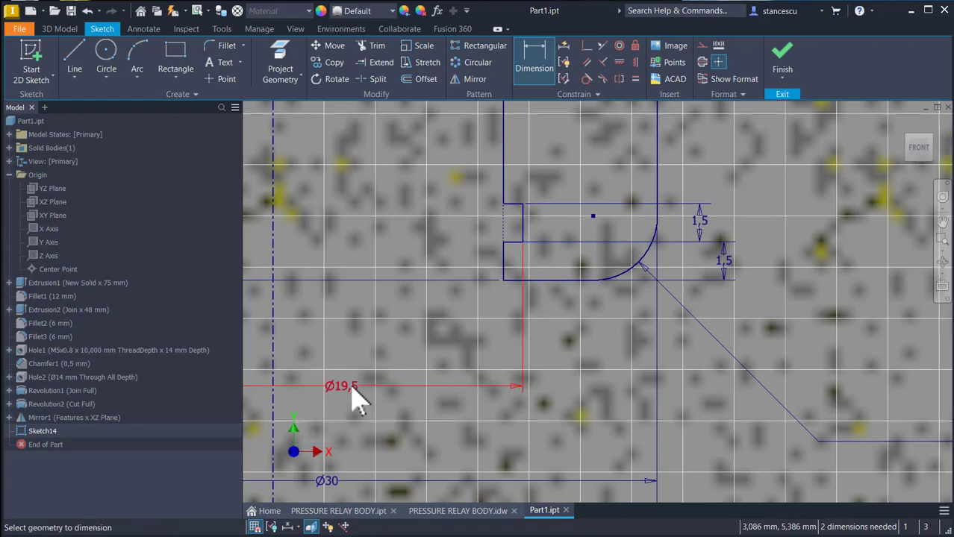
# Shorten the 35° sloping line by moving its free end slightly back toward the horizontal edge
pyautogui.middleClick(352, 386)
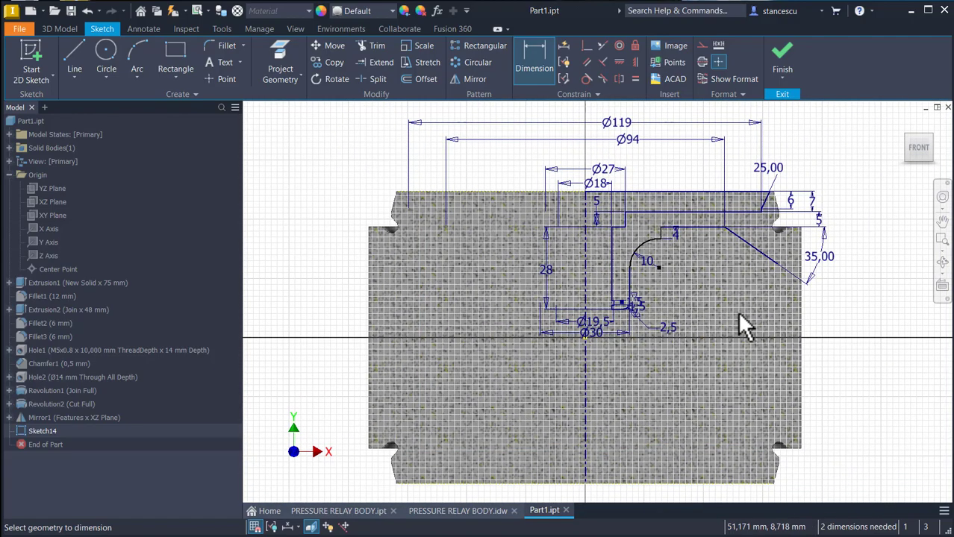
pyautogui.press('Escape')
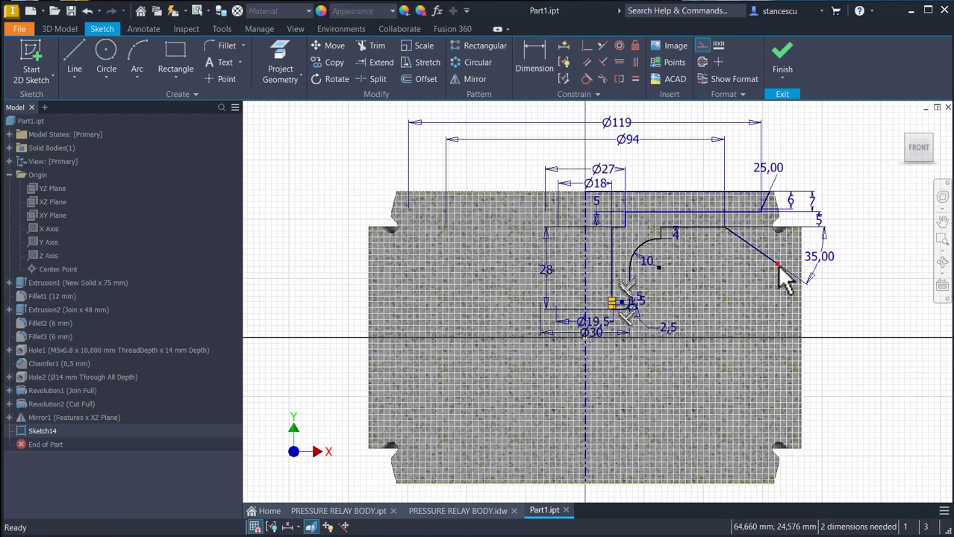
pyautogui.moveTo(779, 267); pyautogui.dragTo(767, 259)
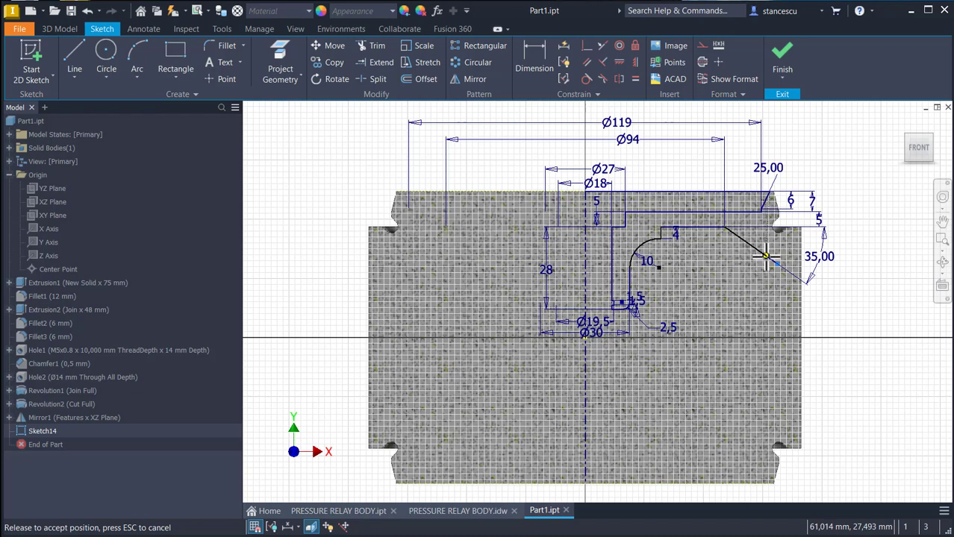
pyautogui.moveTo(767, 257); pyautogui.dragTo(765, 262)
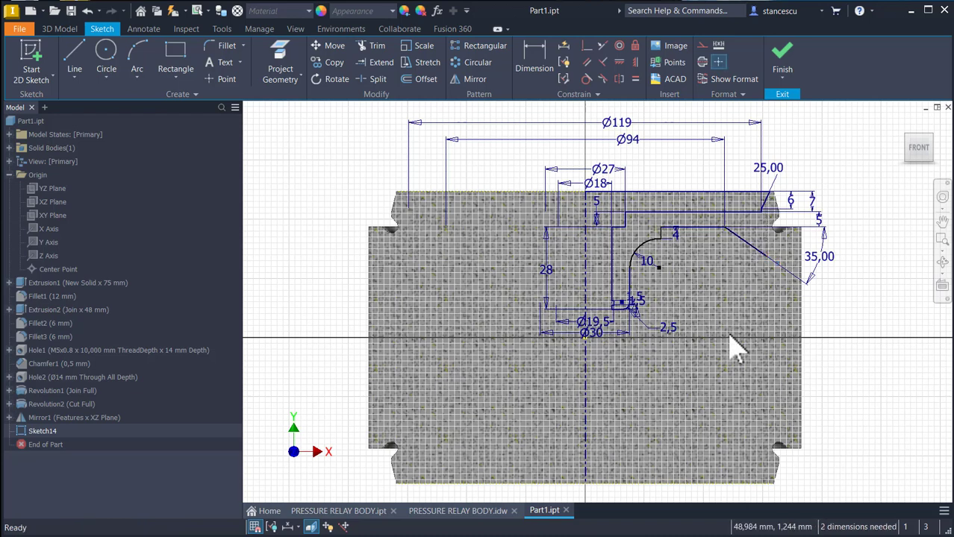
# Draw a nearly vertical line about 57 mm long downward from the free end of the 35° sloping line
pyautogui.click(74, 53)
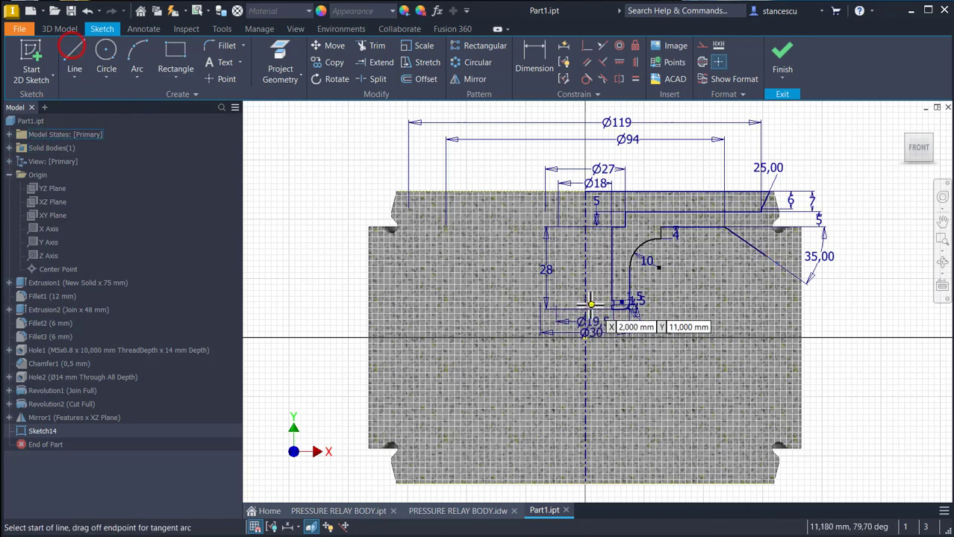
pyautogui.click(767, 258)
pyautogui.scroll(-3, 756, 426)
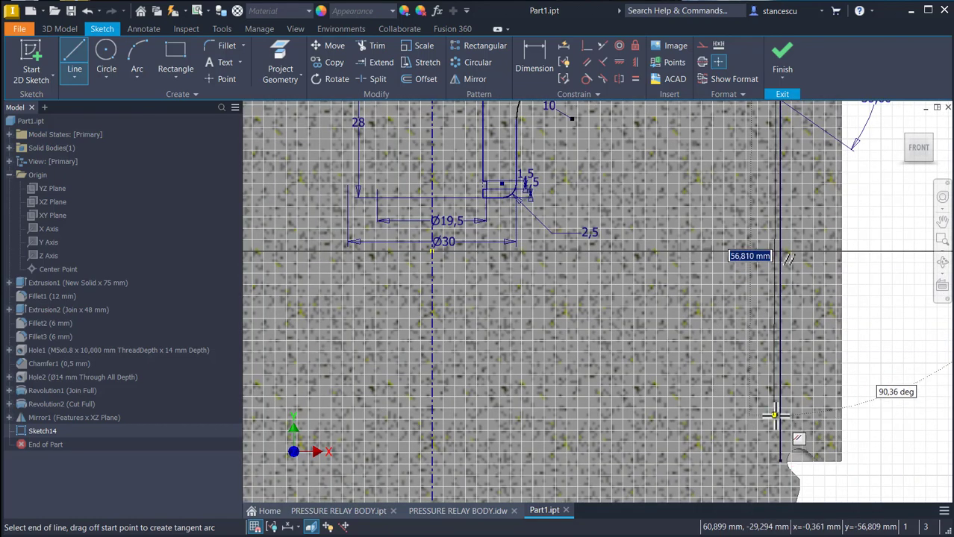
pyautogui.click(777, 416)
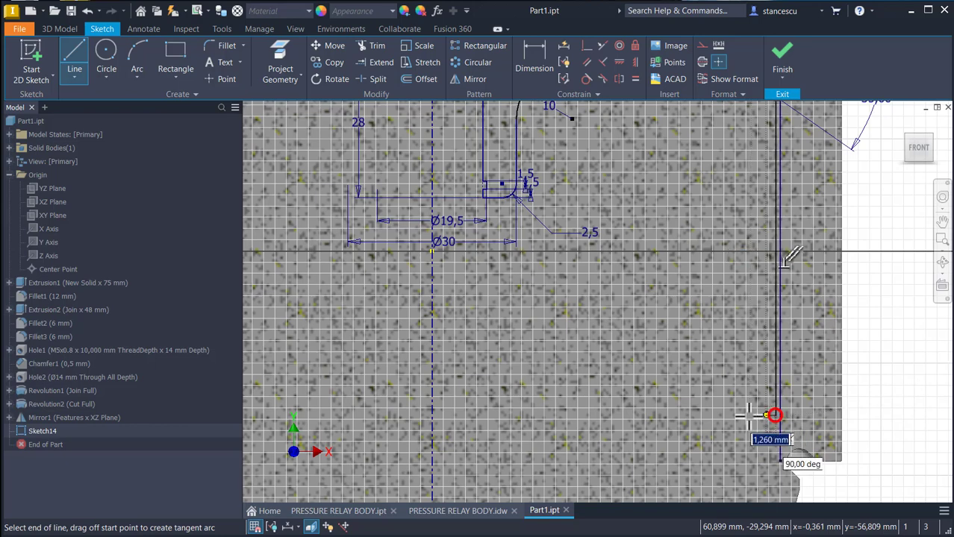
# Continue the contour toward the centerline with perpendicular segments: inward, up, inward about 15 mm, down about 11 mm, inward about 7 mm, and down
pyautogui.click(695, 415)
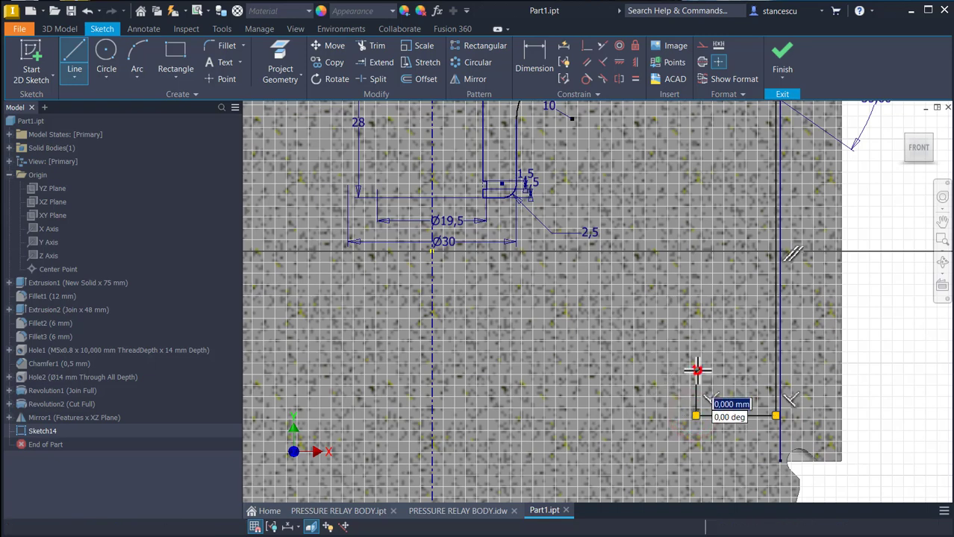
pyautogui.click(696, 368)
pyautogui.click(613, 368)
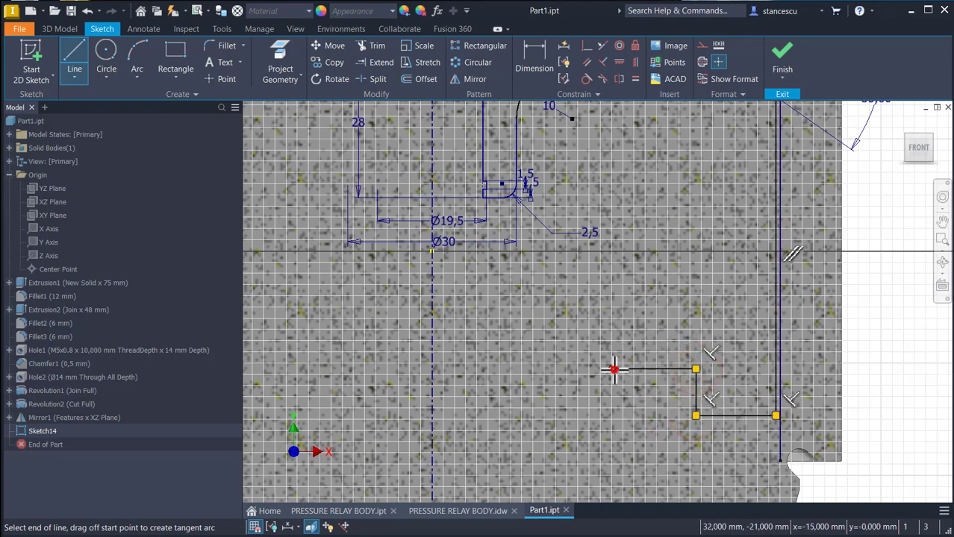
pyautogui.click(612, 431)
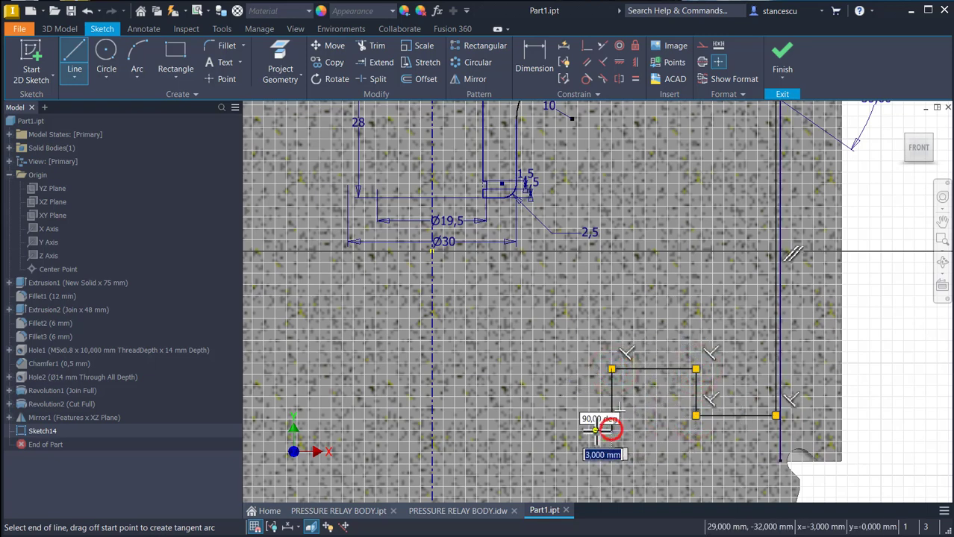
pyautogui.click(572, 433)
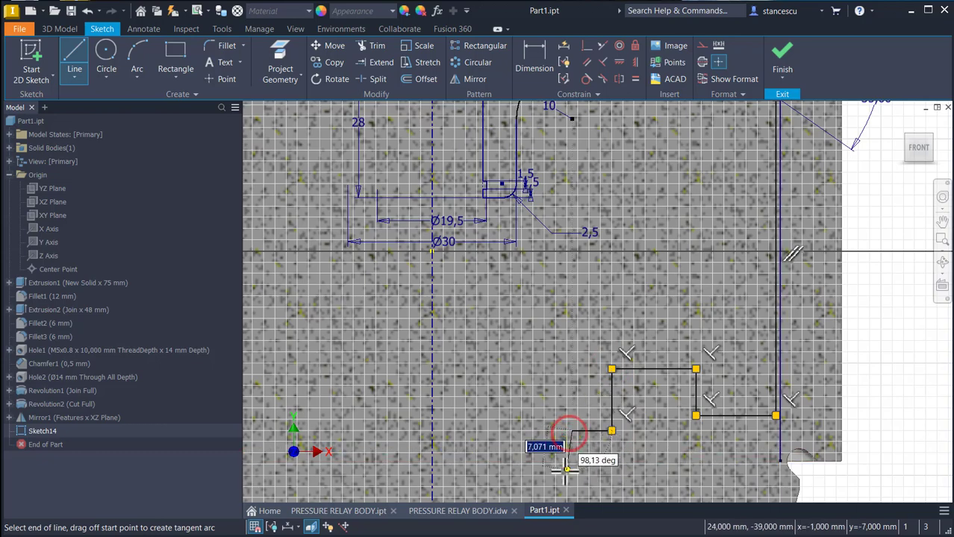
pyautogui.doubleClick(572, 478)
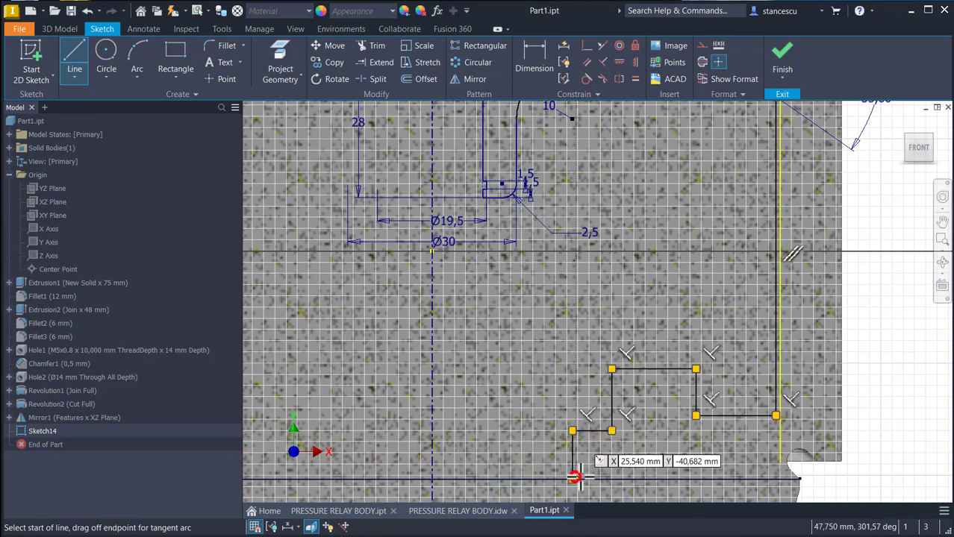
pyautogui.moveTo(575, 472); pyautogui.dragTo(597, 365, button='middle')
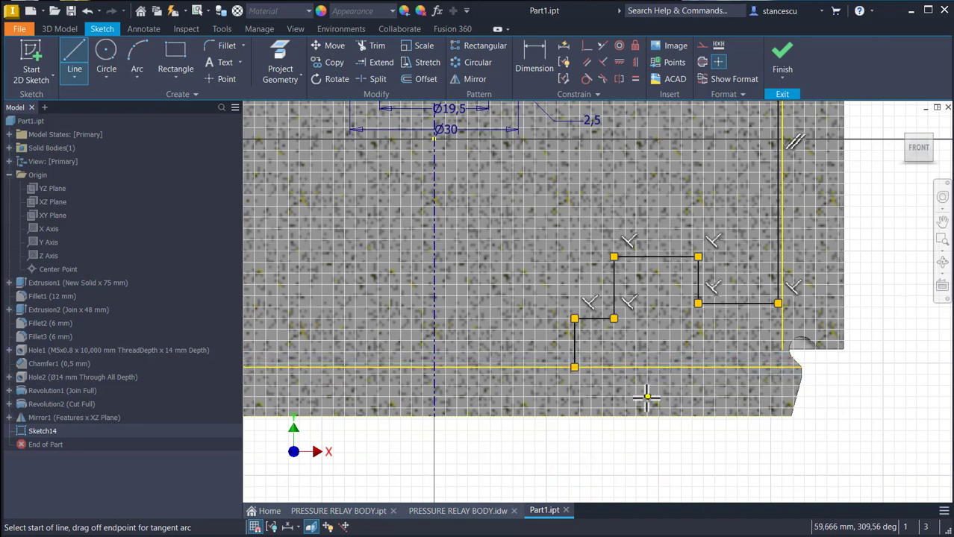
pyautogui.press('Escape')
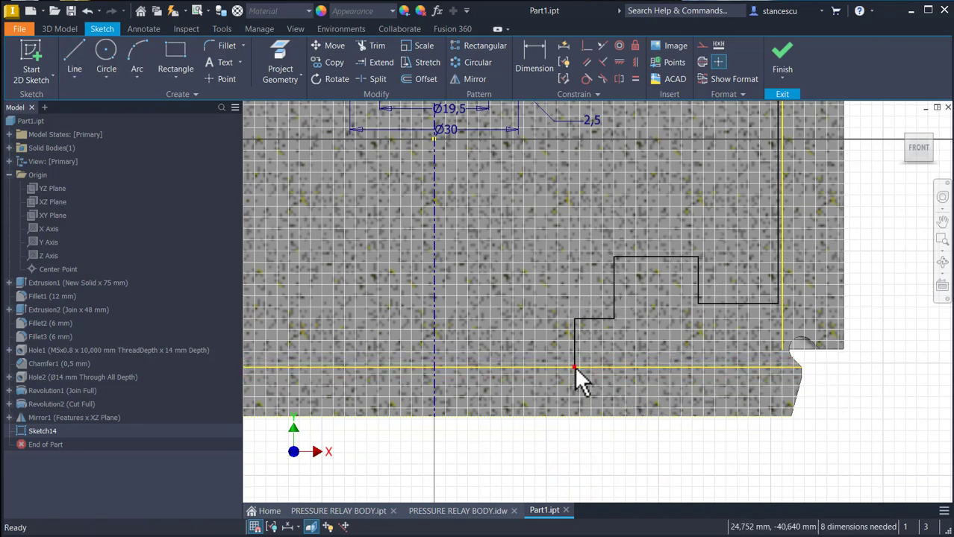
# Delete the horizontal reference line under the stepped contour and move the contour's free lower end slightly up and inward
pyautogui.moveTo(575, 367); pyautogui.dragTo(586, 365)
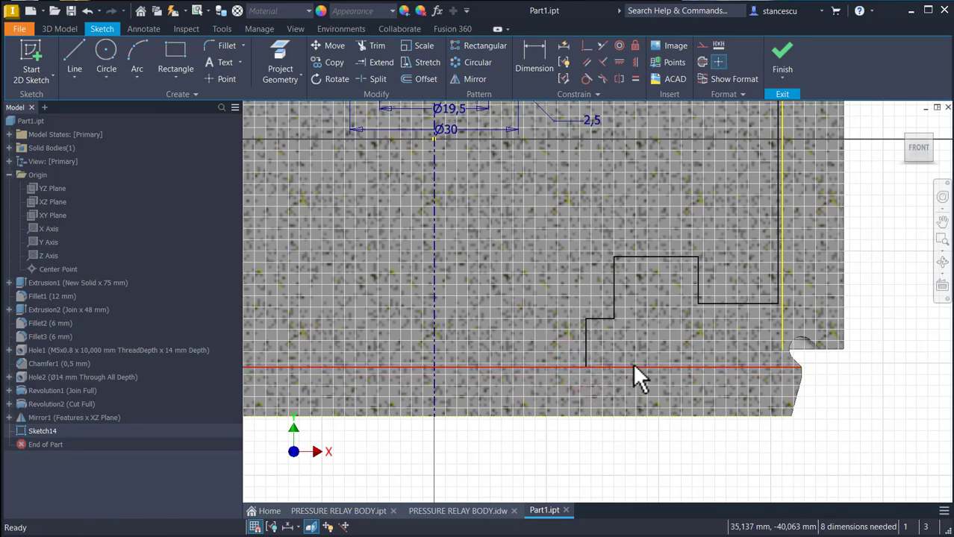
pyautogui.click(633, 363)
pyautogui.press('Delete')
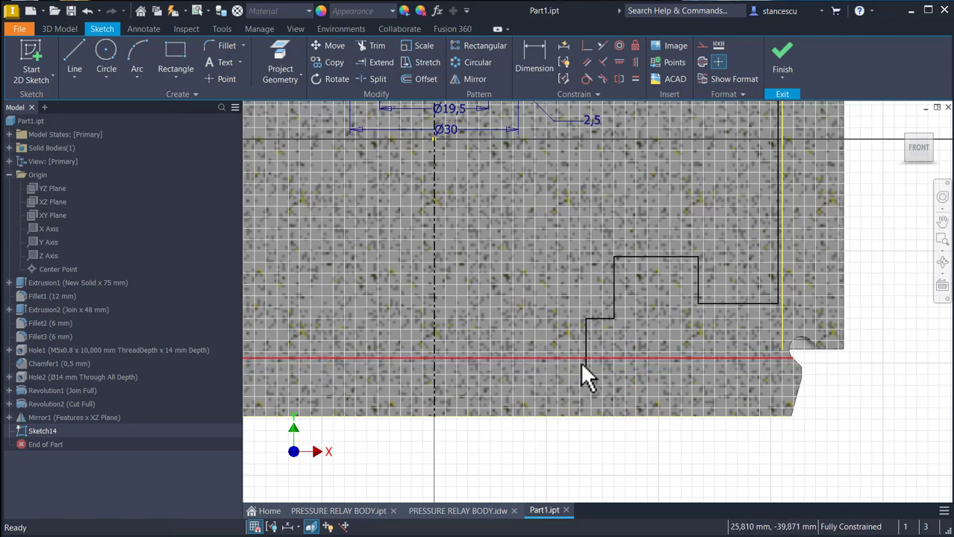
pyautogui.moveTo(586, 366); pyautogui.dragTo(573, 348)
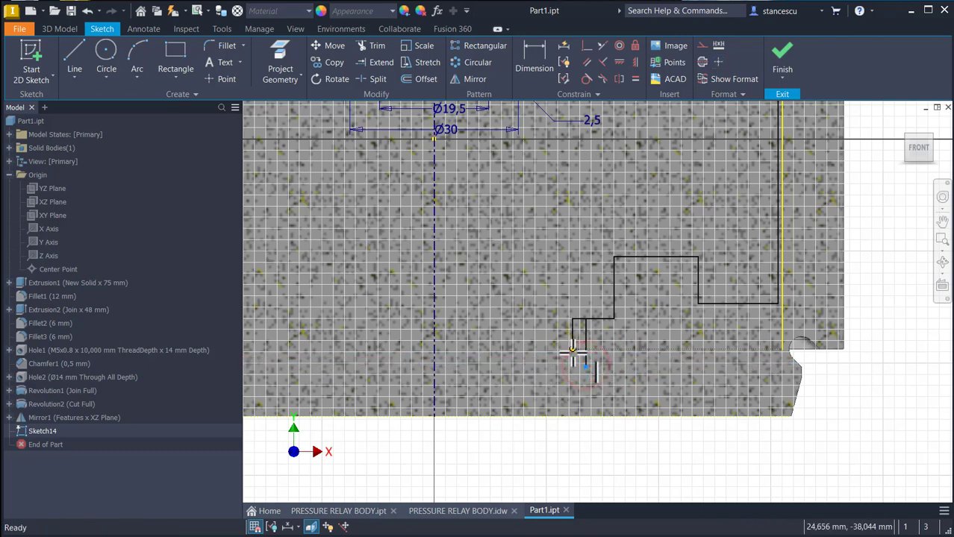
# Draw a horizontal line about 10 mm long outward from the contour's free lower end and shift it slightly down
pyautogui.click(74, 56)
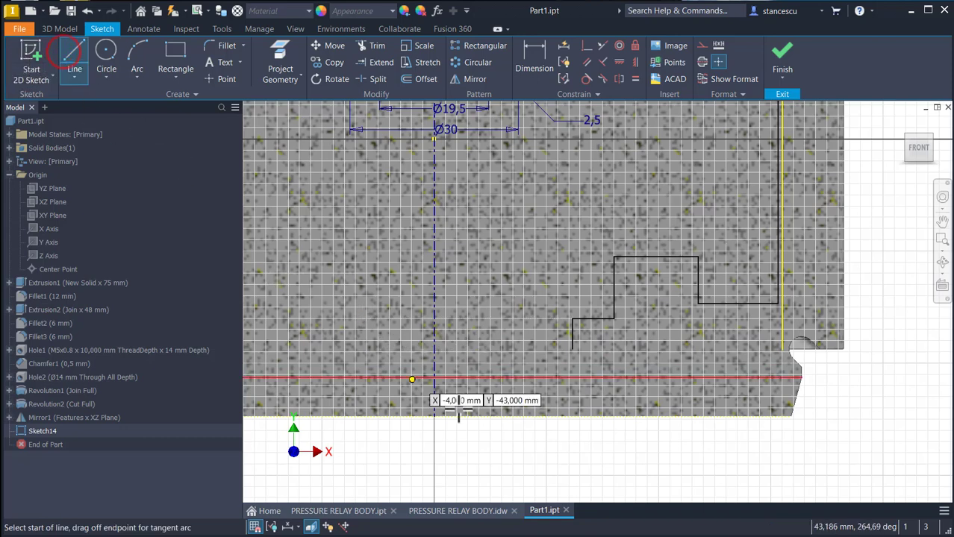
pyautogui.click(572, 348)
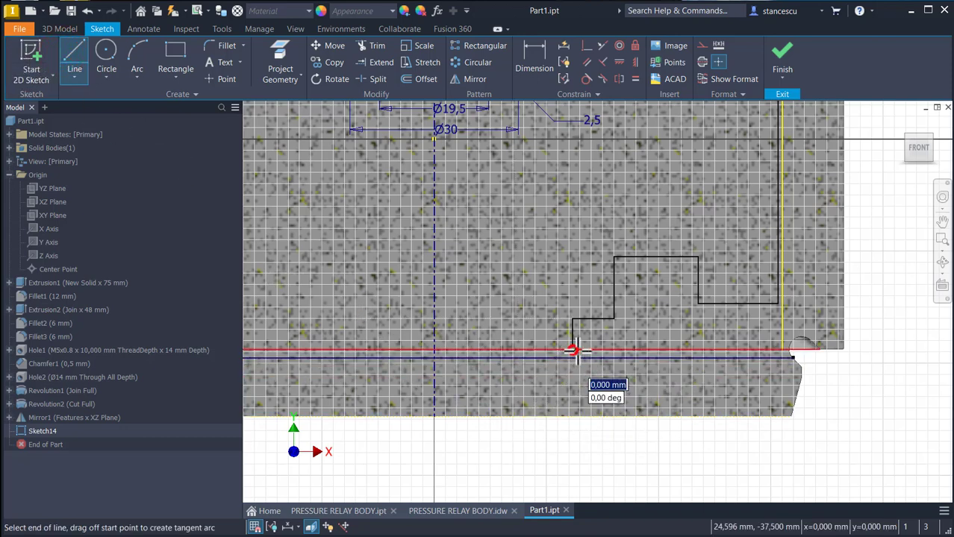
pyautogui.doubleClick(631, 349)
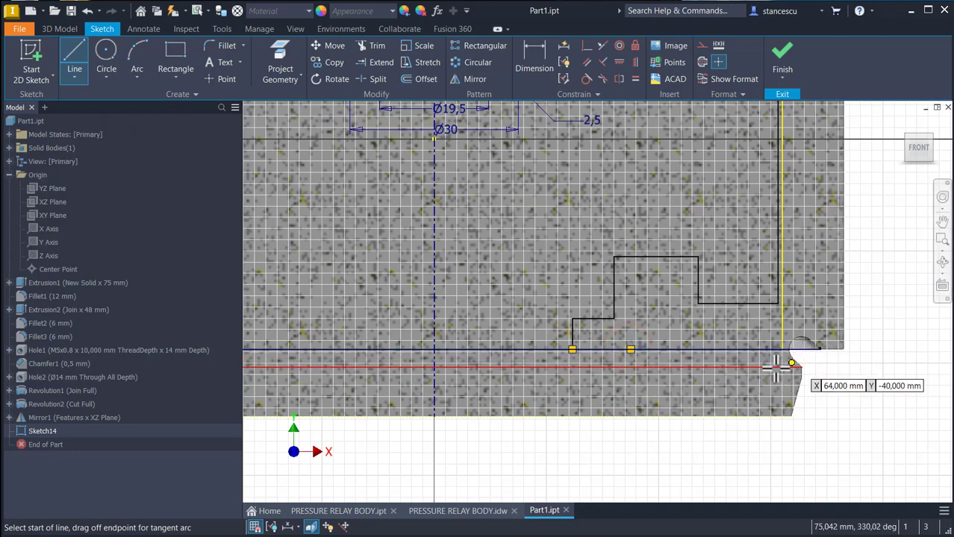
pyautogui.press('Escape')
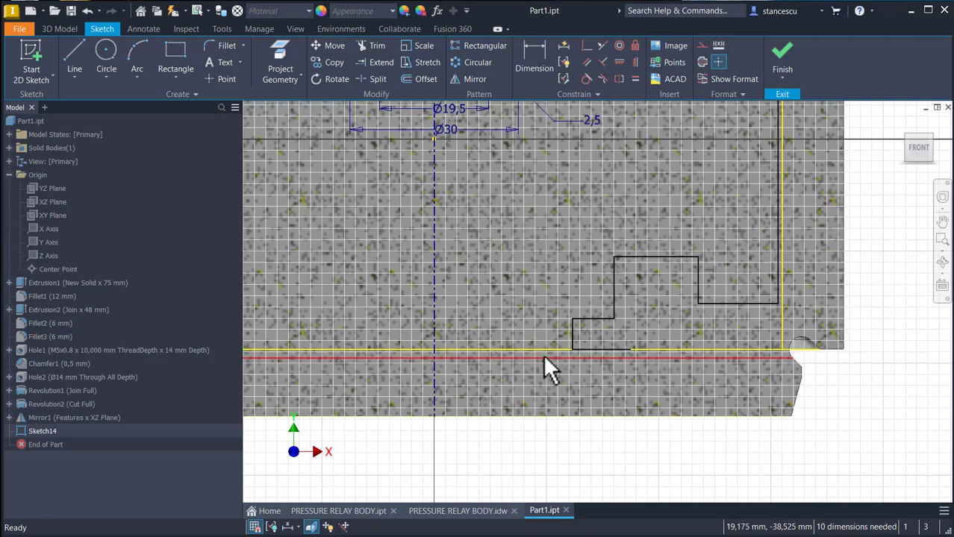
pyautogui.moveTo(542, 351)
pyautogui.mouseDown()
pyautogui.moveTo(595, 353)
pyautogui.moveTo(601, 366)
pyautogui.mouseUp()
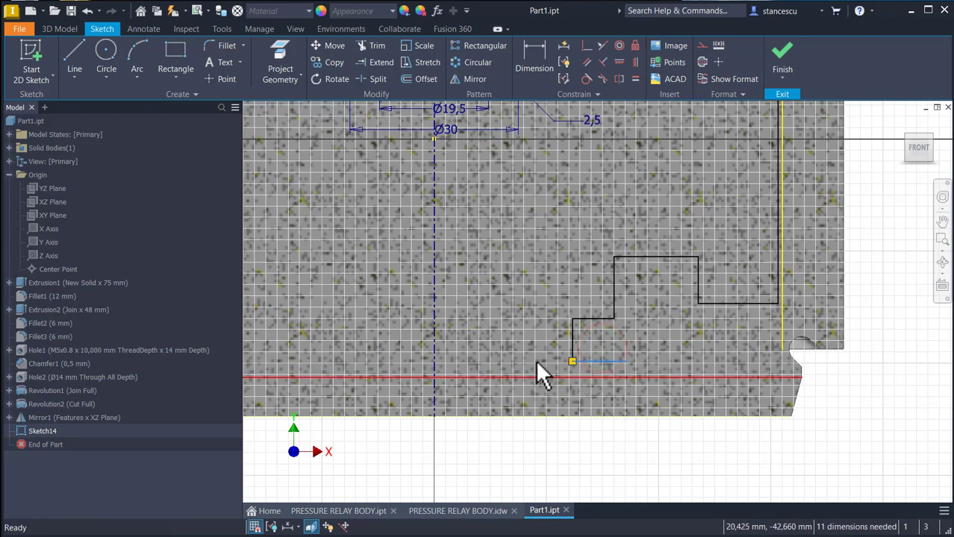
# Extend the contour with a short vertical line downward, a sloping line to the part's bottom edge, and a horizontal line to the centerline
pyautogui.click(80, 65)
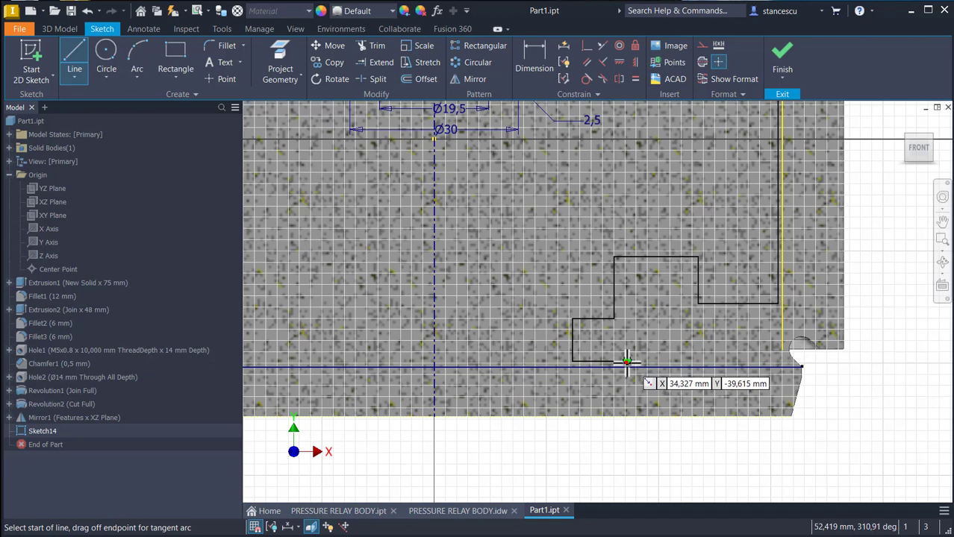
pyautogui.click(627, 363)
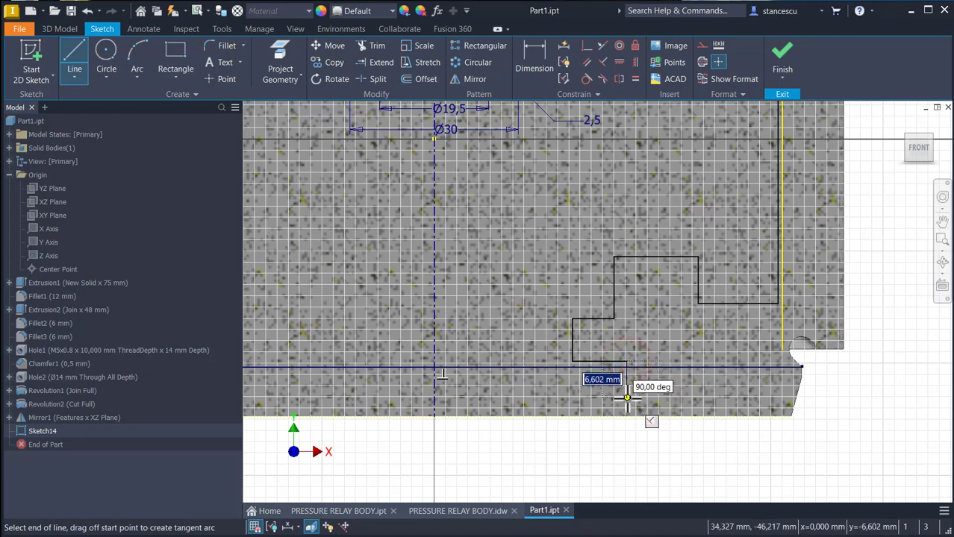
pyautogui.click(627, 397)
pyautogui.doubleClick(657, 416)
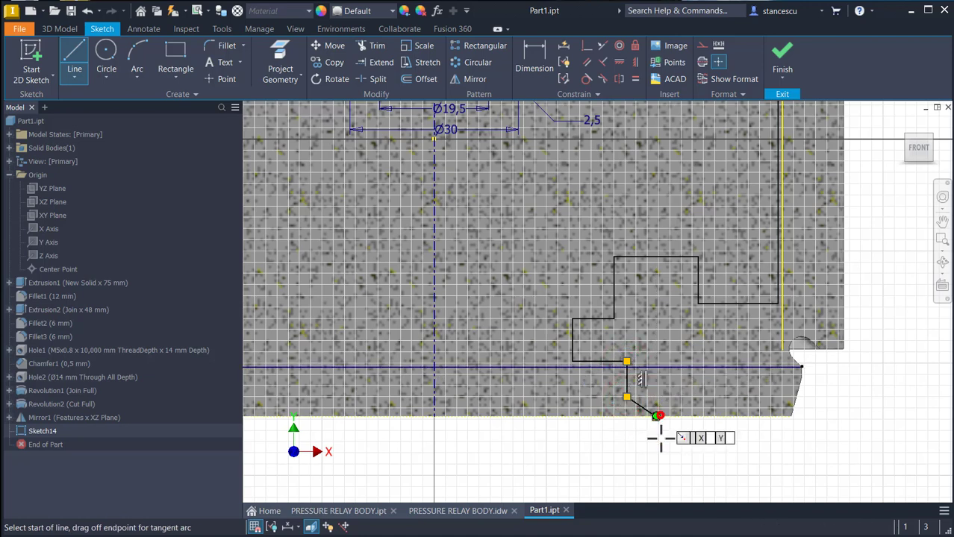
pyautogui.click(656, 417)
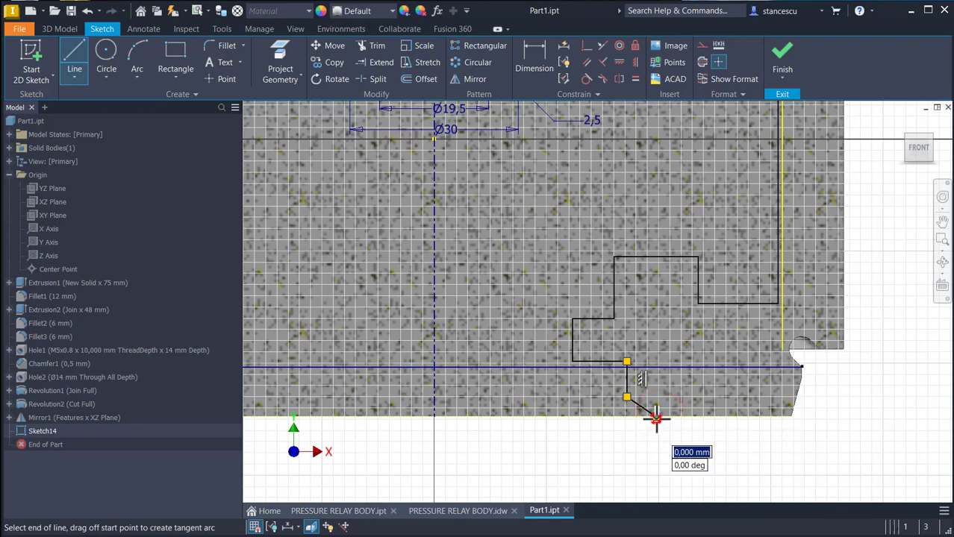
pyautogui.doubleClick(435, 416)
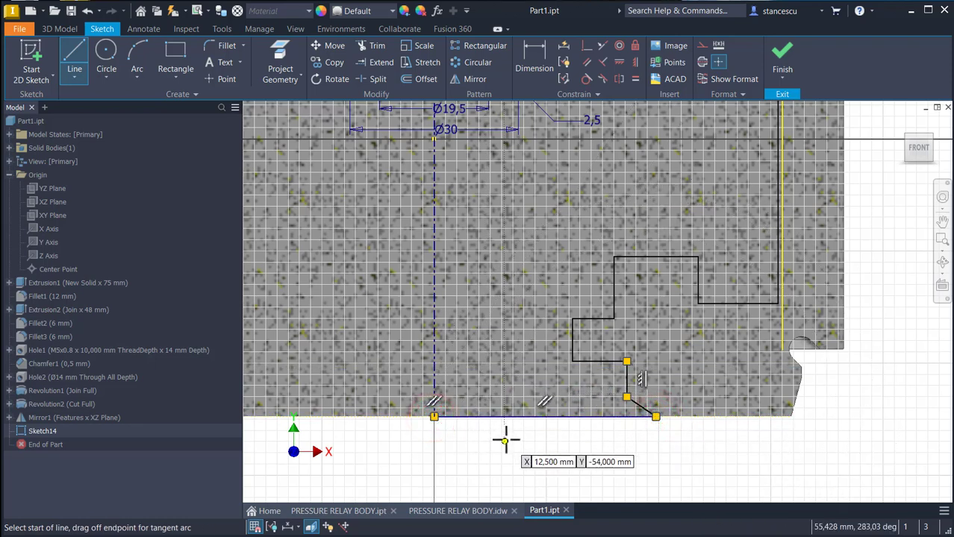
pyautogui.press('Escape')
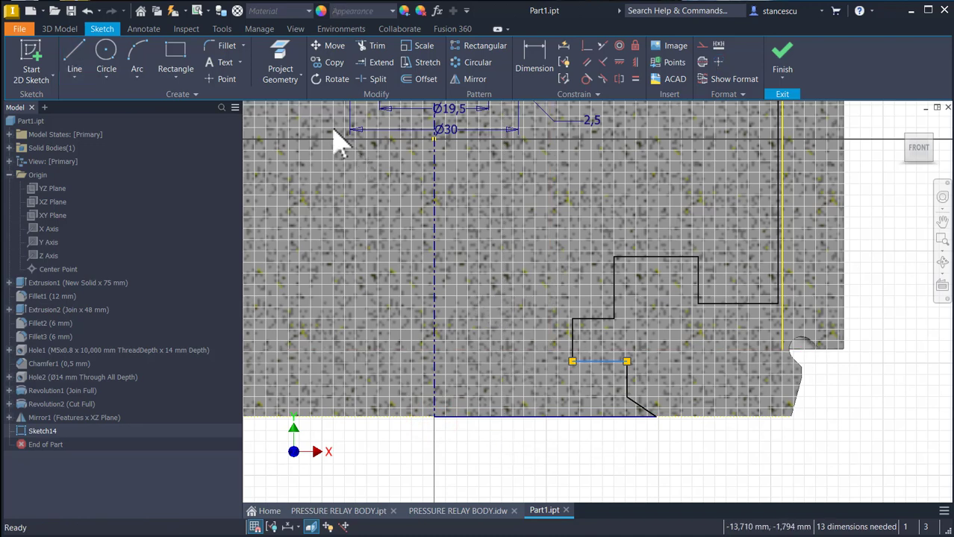
# Fillet the upper and lower corners of the contour's outer vertical step with a 2 mm radius
pyautogui.click(224, 45)
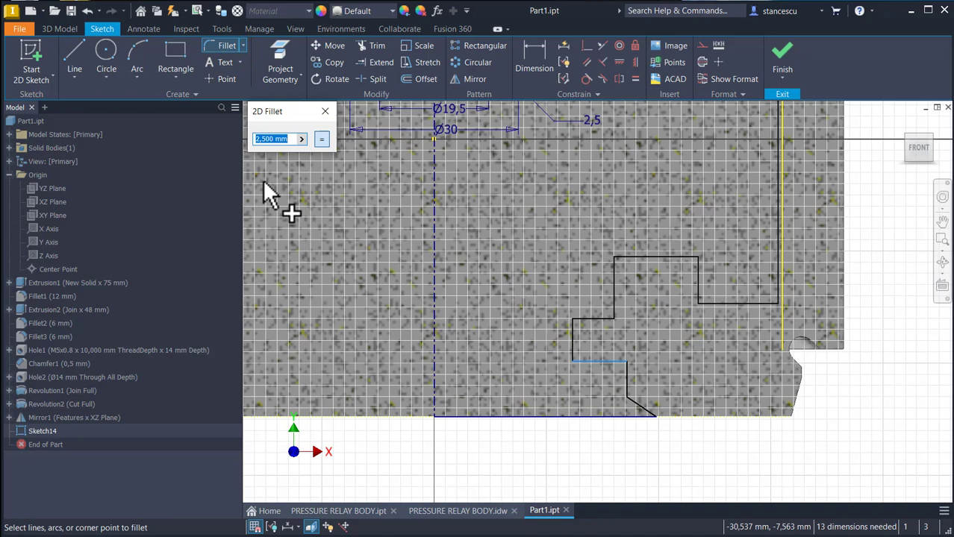
pyautogui.write('2')
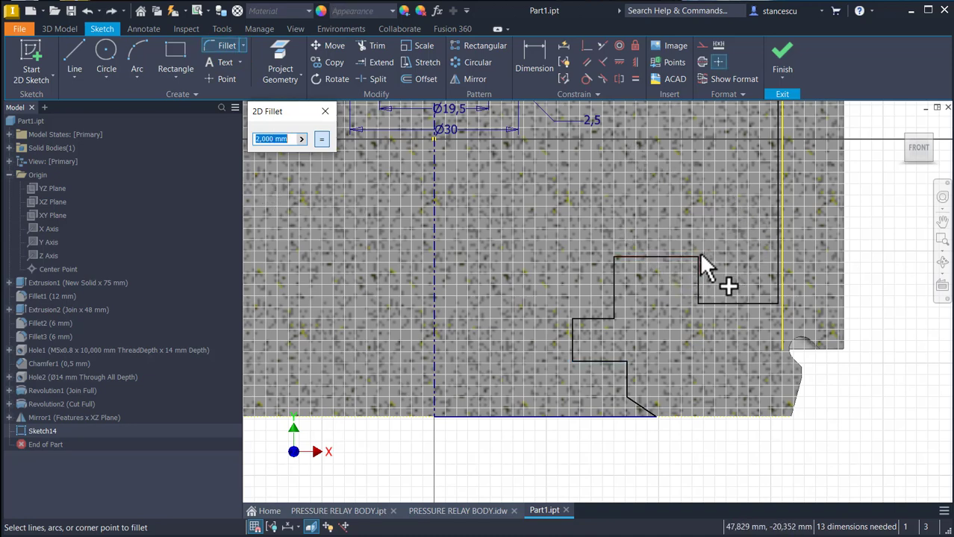
pyautogui.click(699, 259)
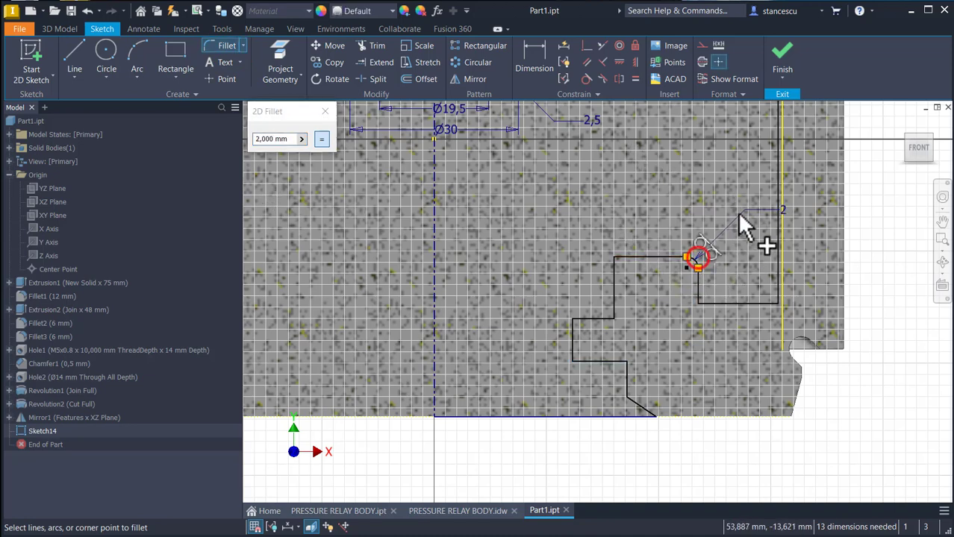
pyautogui.click(699, 304)
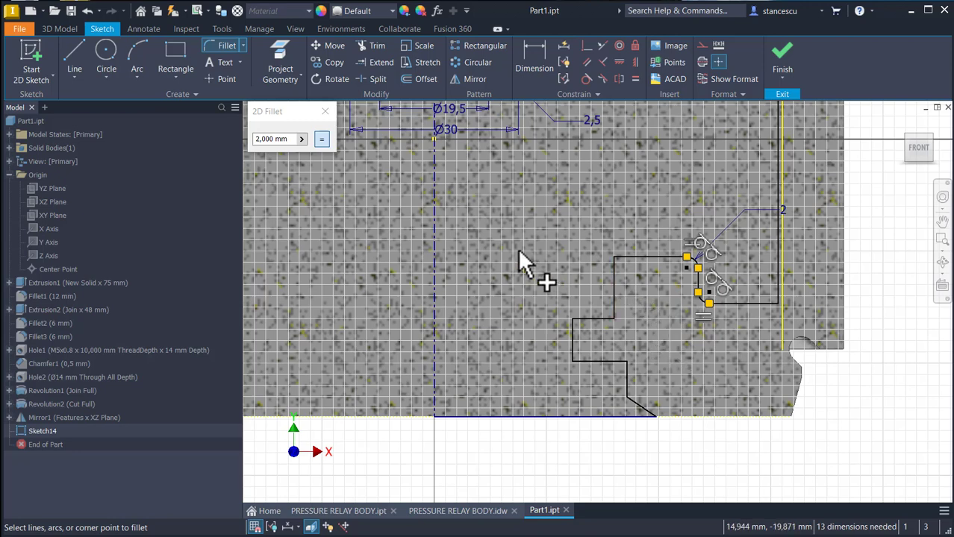
pyautogui.press('Escape')
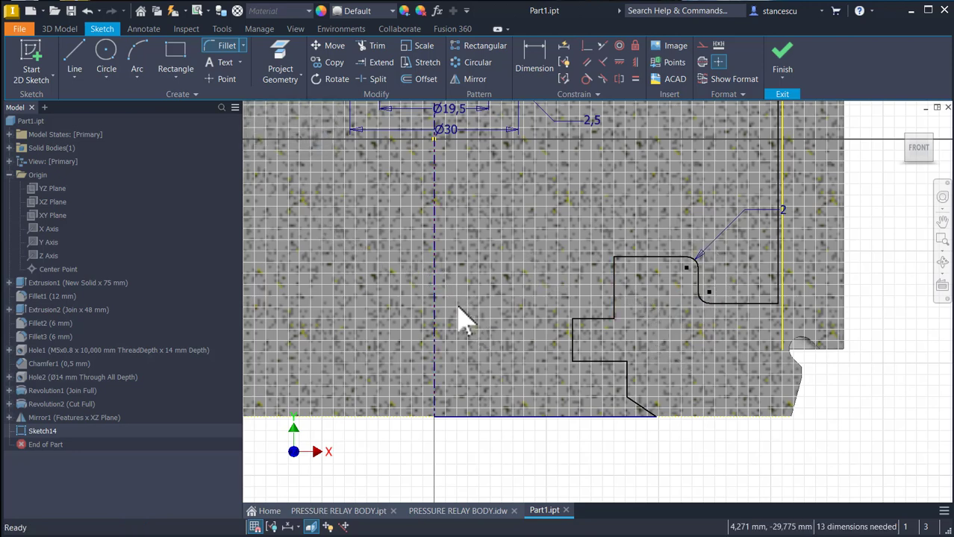
pyautogui.click(543, 78)
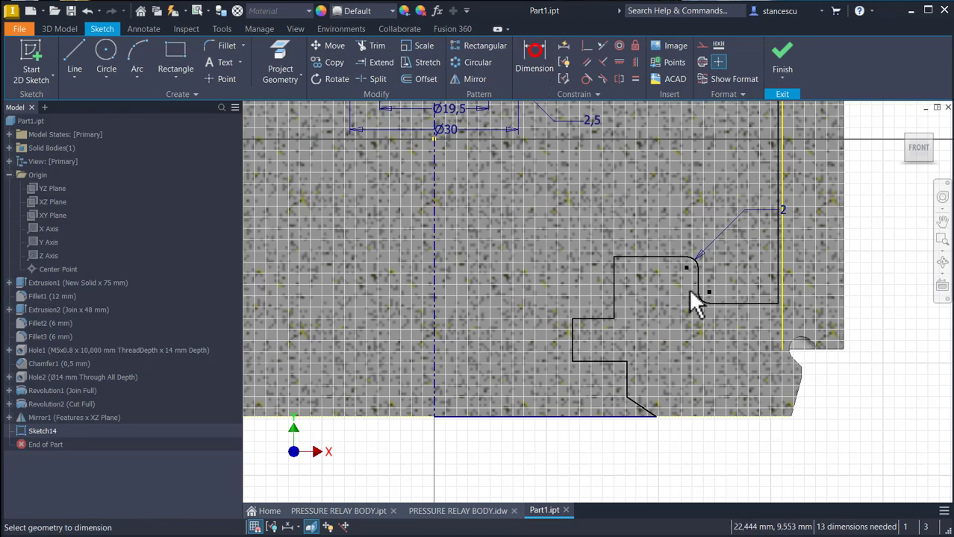
pyautogui.click(752, 305)
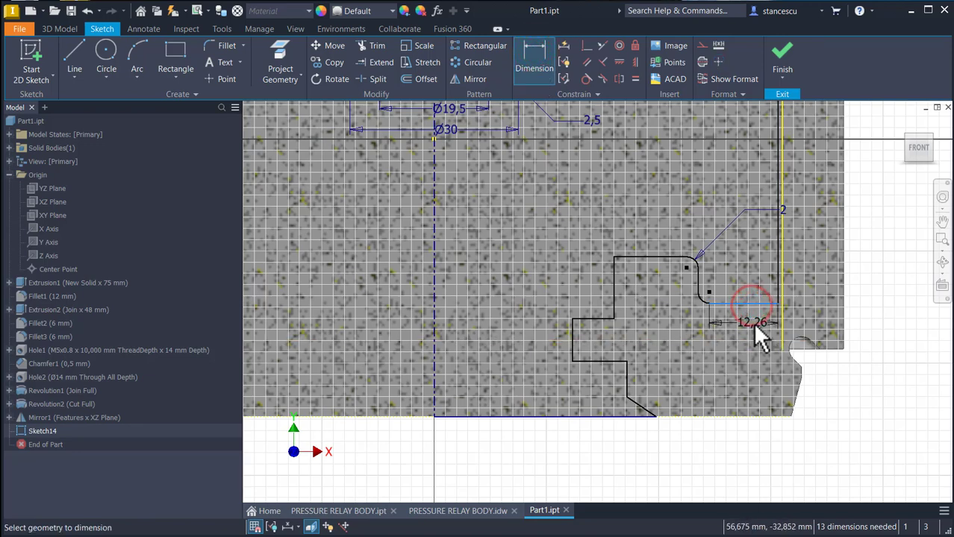
pyautogui.press('Escape')
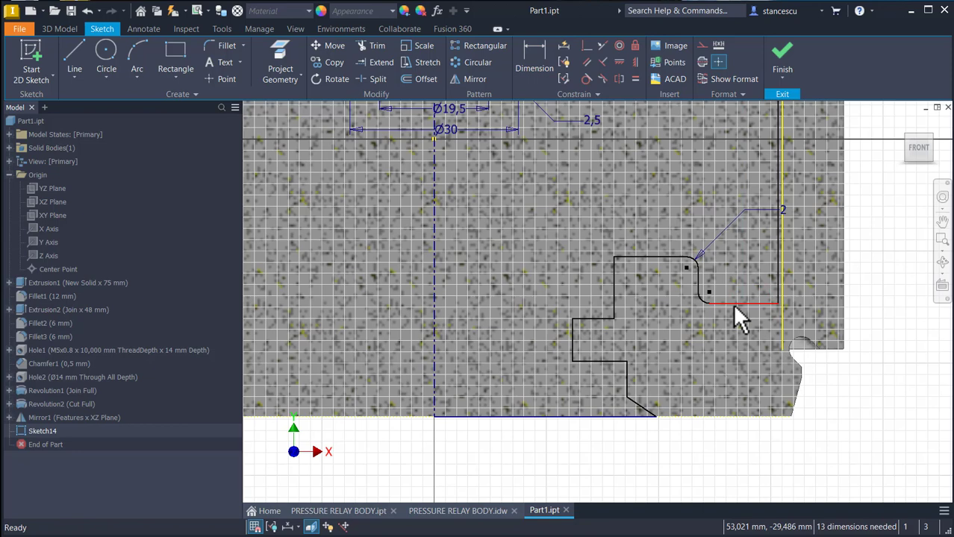
# Fillet the corner between the long outer vertical line and the lower horizontal edge with an 8 mm radius
pyautogui.click(222, 48)
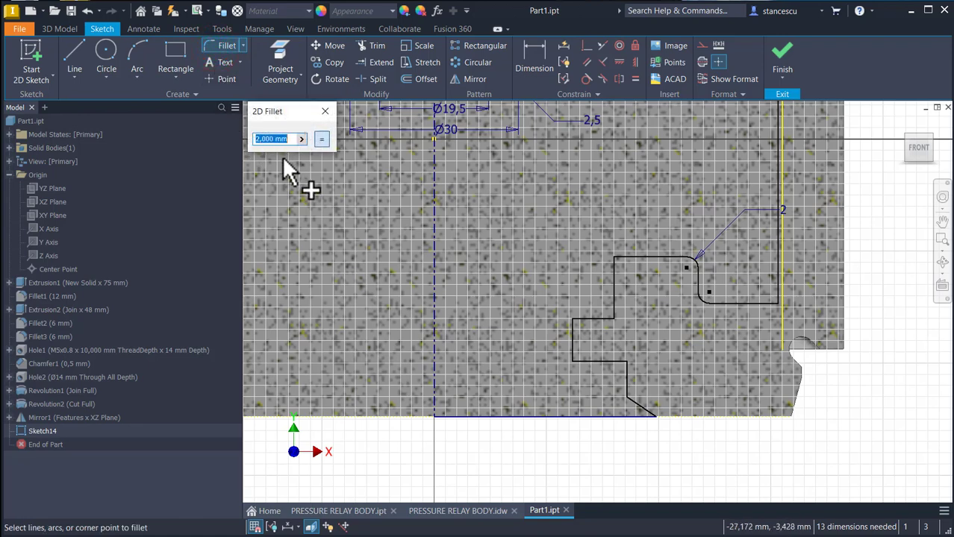
pyautogui.write('8')
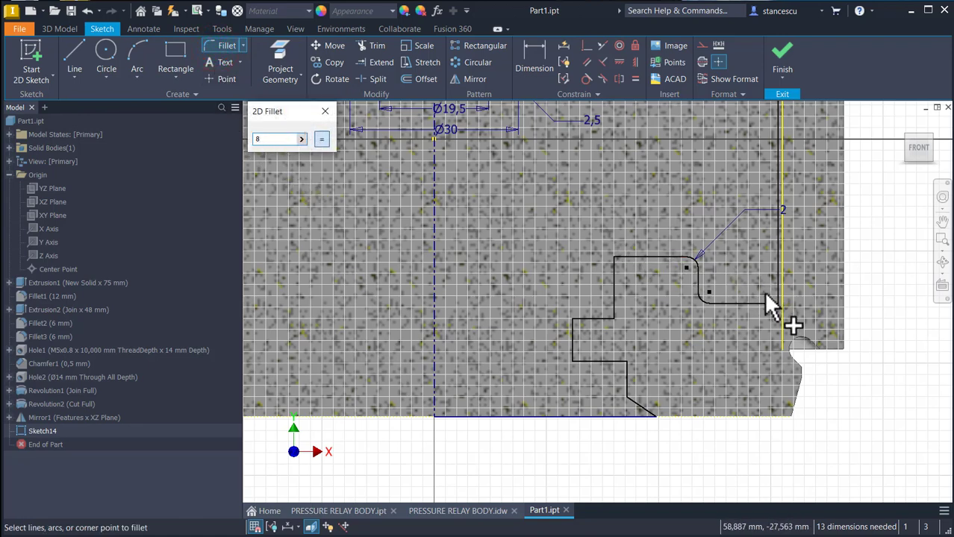
pyautogui.click(779, 301)
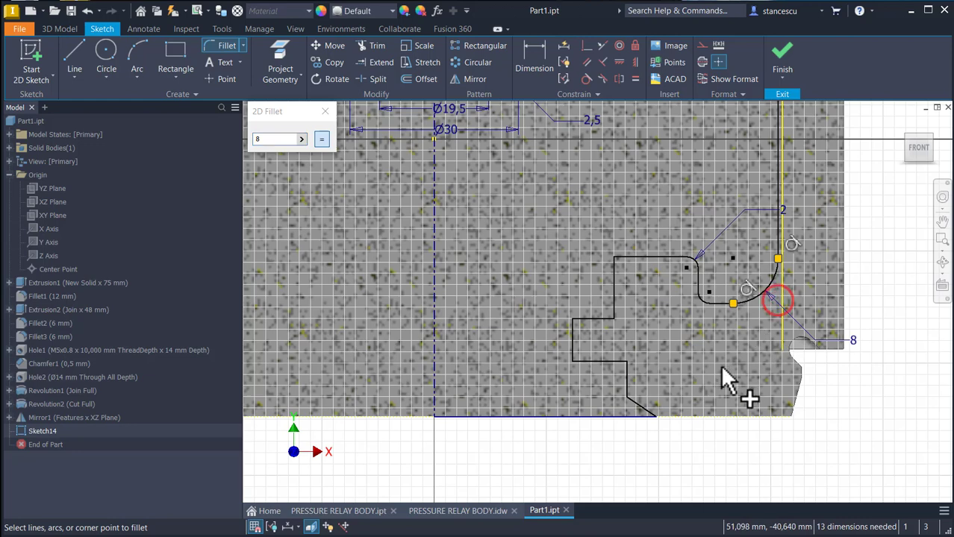
# Delete the short horizontal line between the 2 mm and 8 mm fillet arcs and make the arcs' free endpoints coincident
pyautogui.press('Escape')
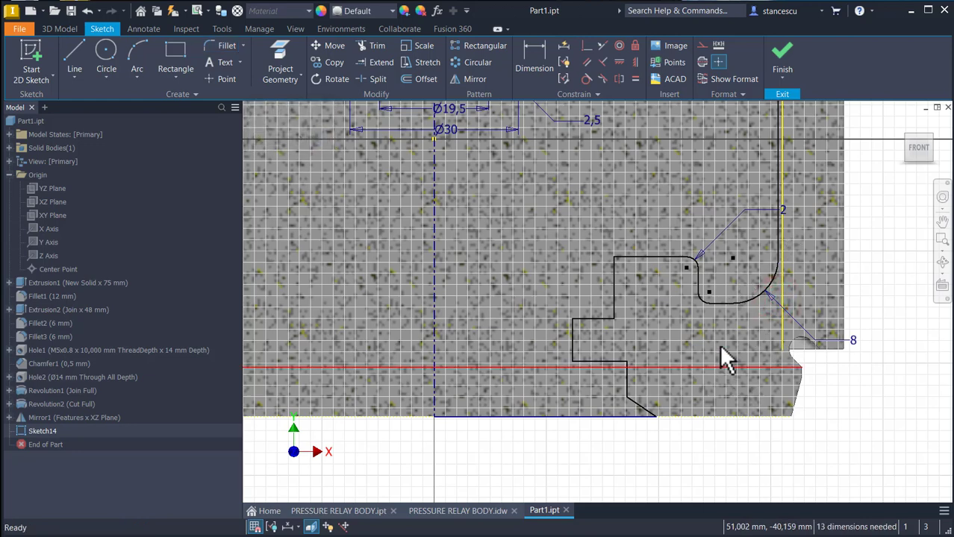
pyautogui.click(719, 306)
pyautogui.press('Delete')
pyautogui.click(587, 46)
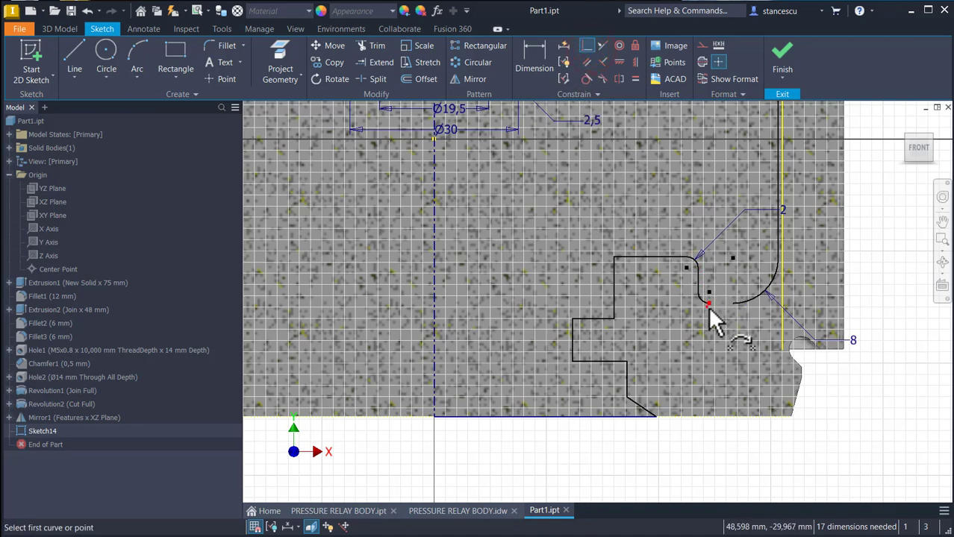
pyautogui.click(707, 303)
pyautogui.click(734, 303)
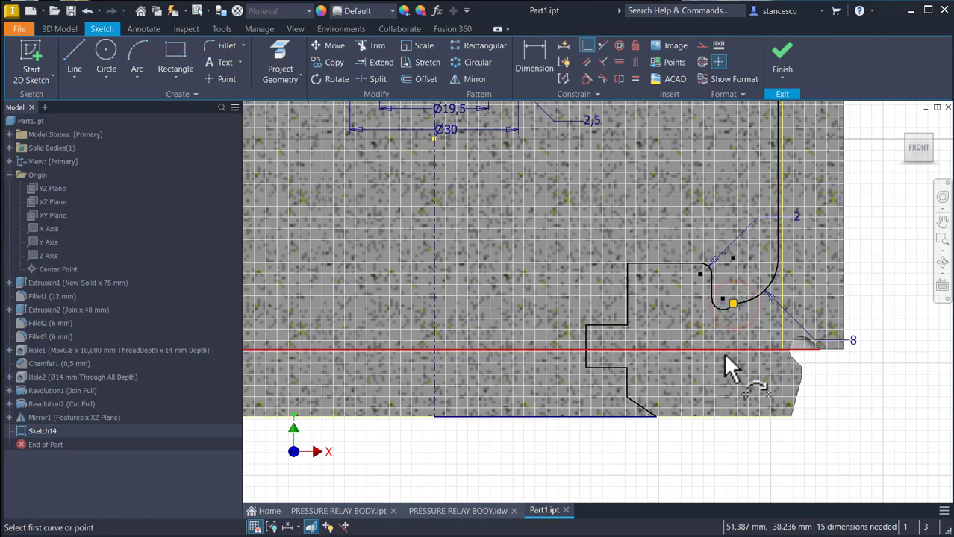
pyautogui.press('Escape')
# Make the lower 2 mm fillet arc tangent to the 8 mm fillet arc
pyautogui.scroll(3, 721, 347)
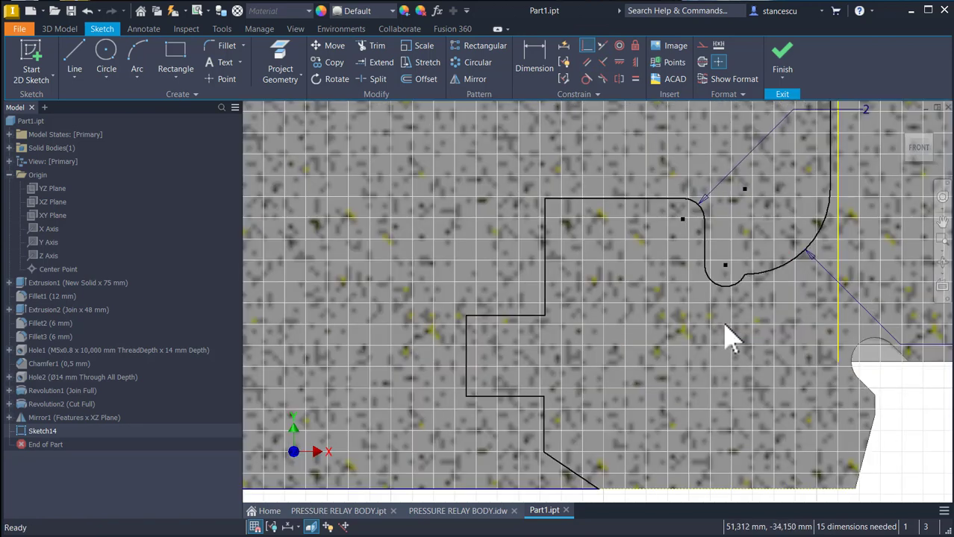
pyautogui.click(586, 79)
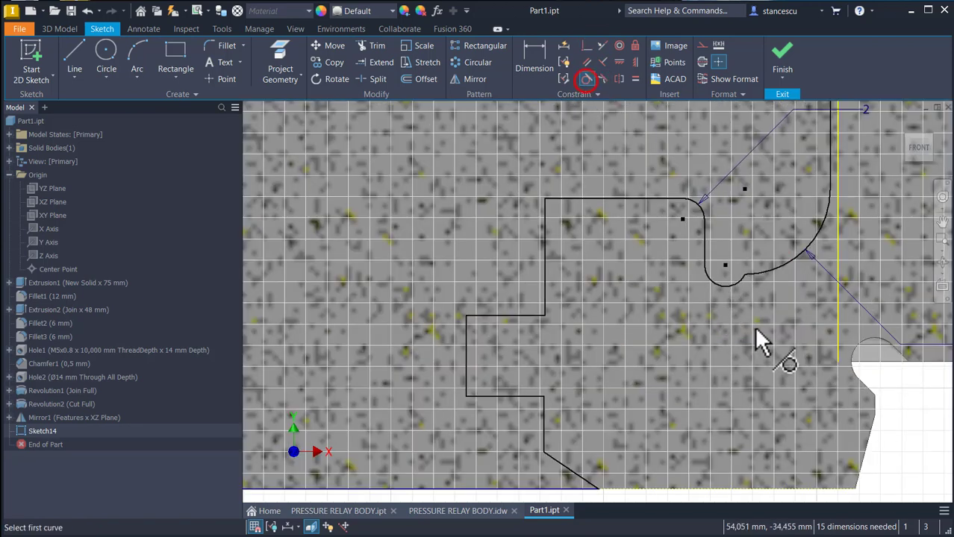
pyautogui.click(723, 285)
pyautogui.click(765, 271)
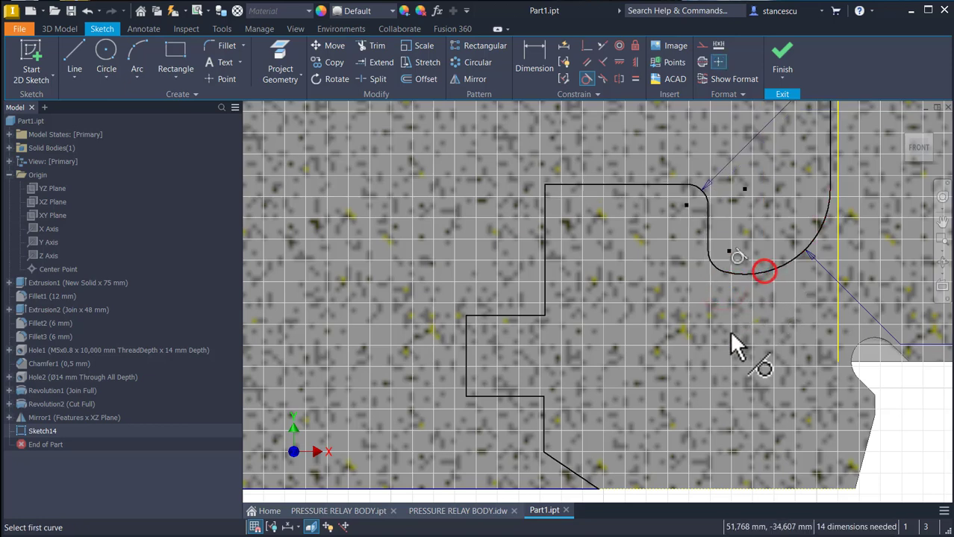
pyautogui.scroll(3, 702, 327)
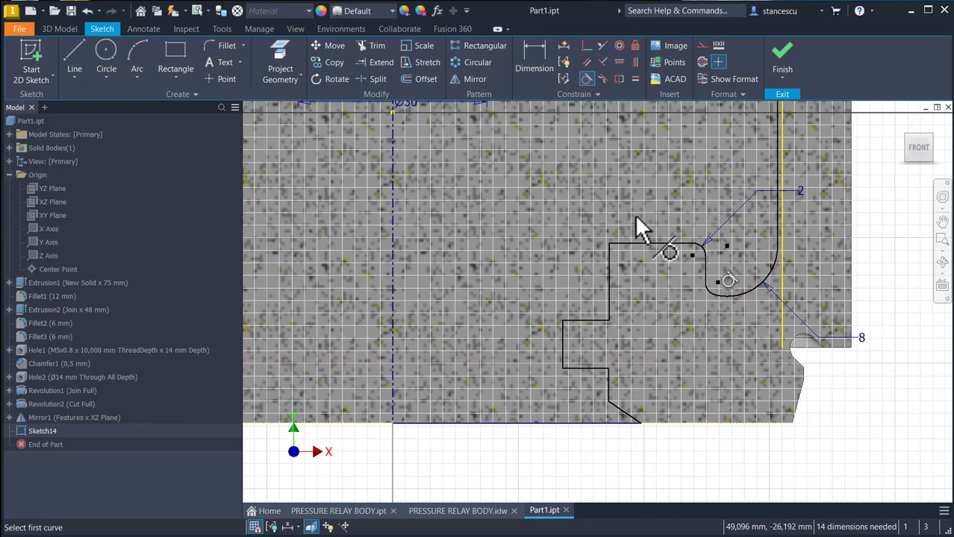
# Align the junction point of the two lower arcs vertically with the center of the small fillet arc
pyautogui.click(533, 59)
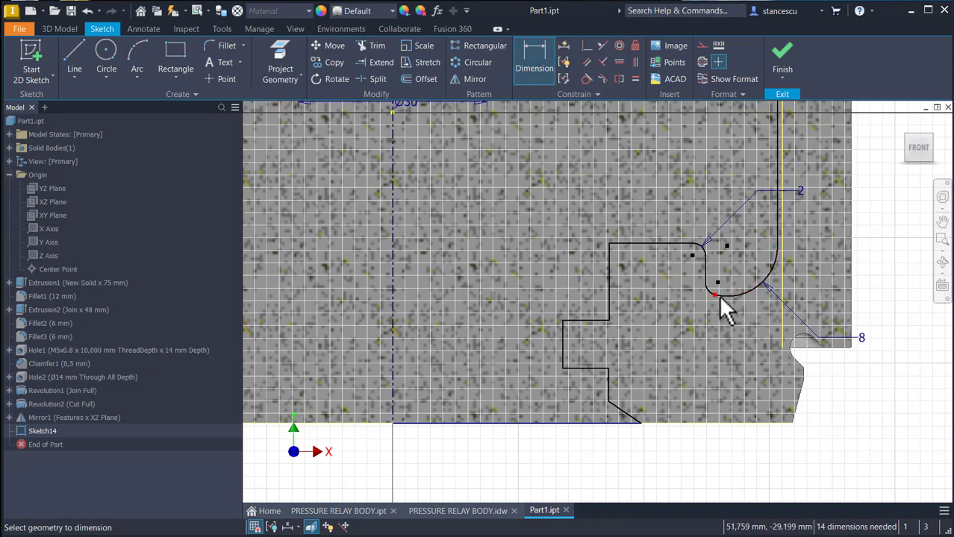
pyautogui.scroll(2, 718, 295)
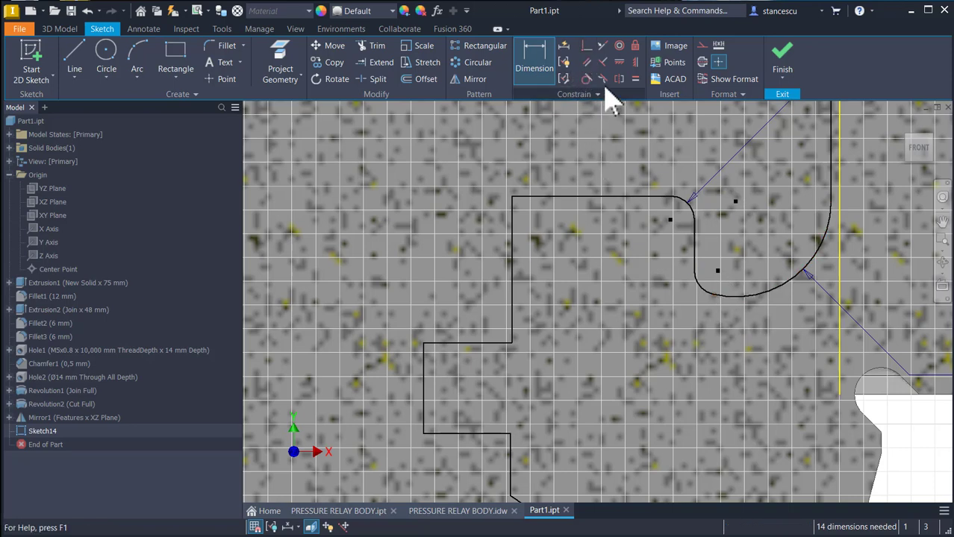
pyautogui.click(635, 63)
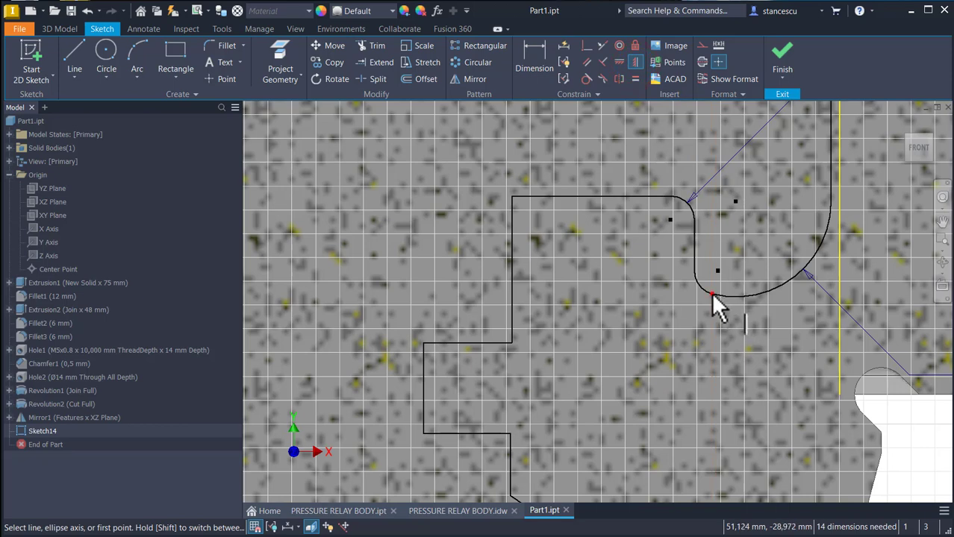
pyautogui.click(711, 292)
pyautogui.click(717, 270)
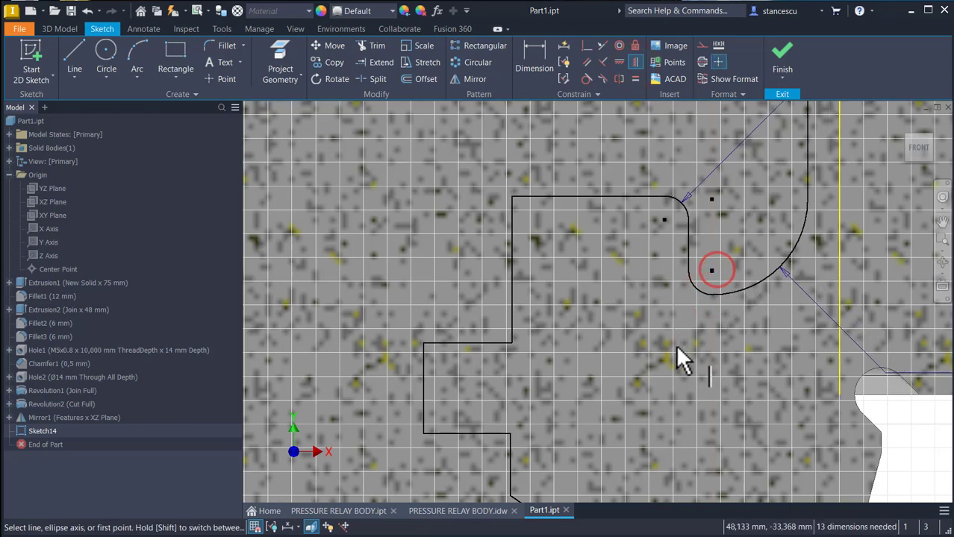
# Dimension the height of the arcs' junction point above the part's outer ledge edge as 5 mm
pyautogui.click(544, 57)
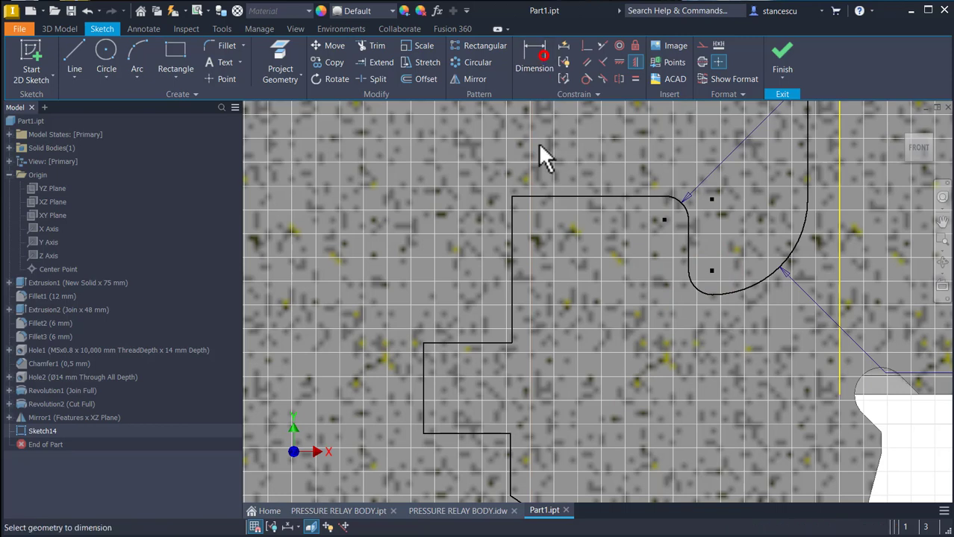
pyautogui.click(710, 297)
pyautogui.moveTo(726, 357); pyautogui.dragTo(527, 351, button='middle')
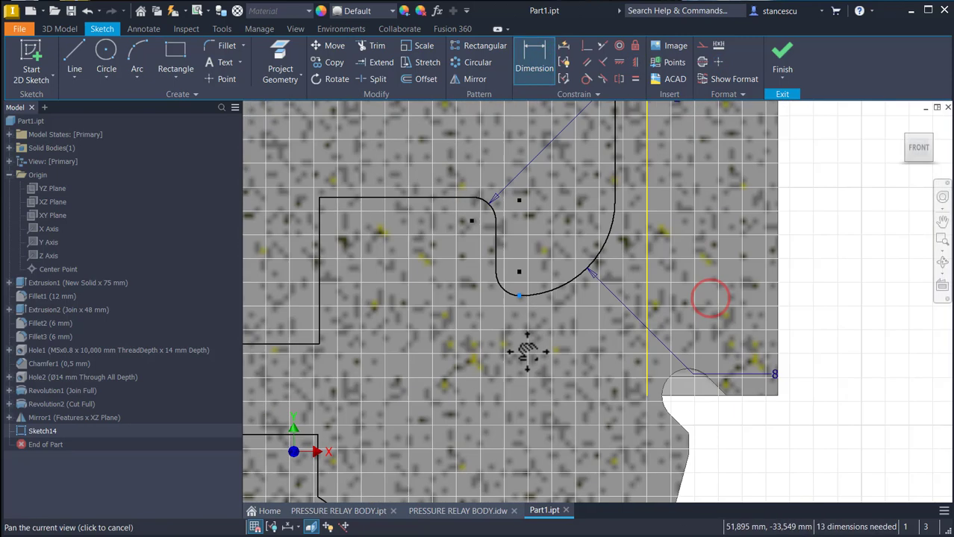
pyautogui.click(730, 392)
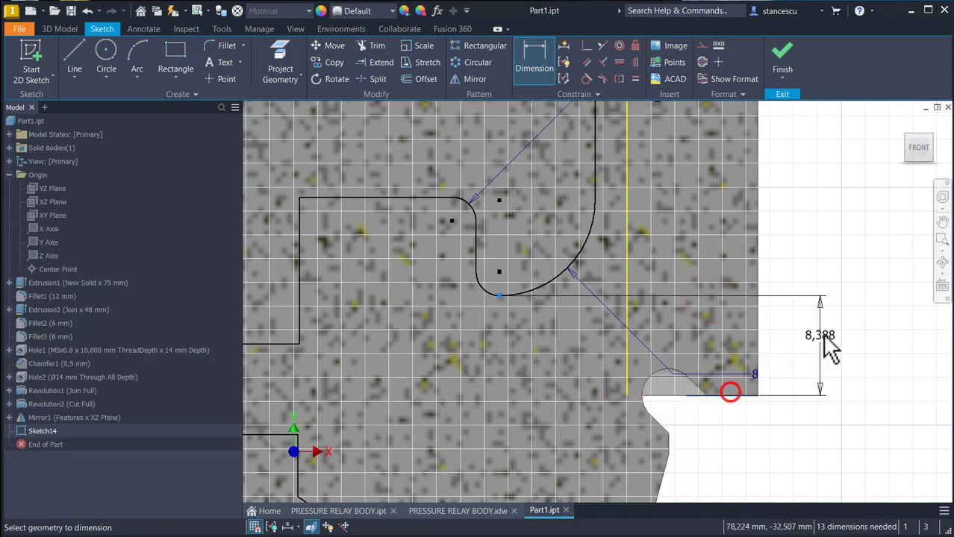
pyautogui.click(832, 345)
pyautogui.write('5')
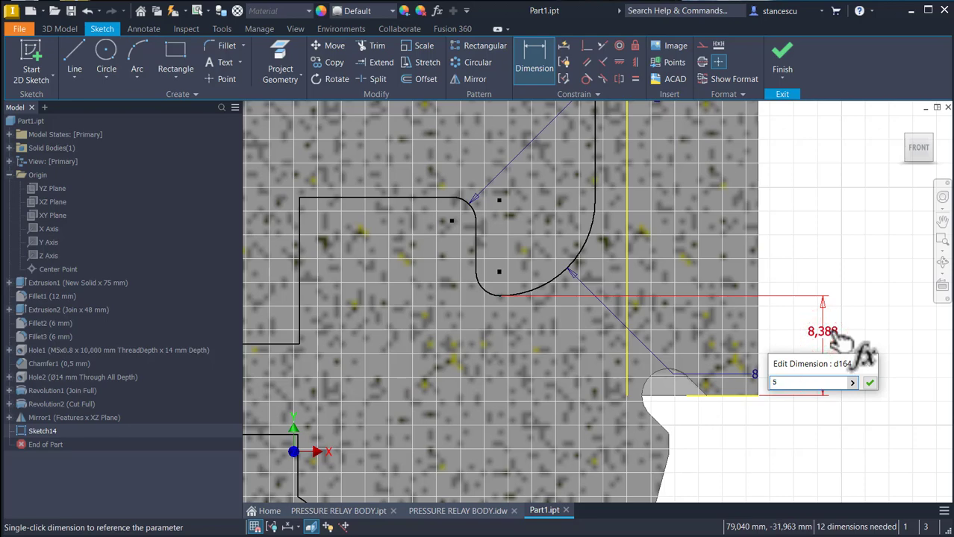
pyautogui.press('Return')
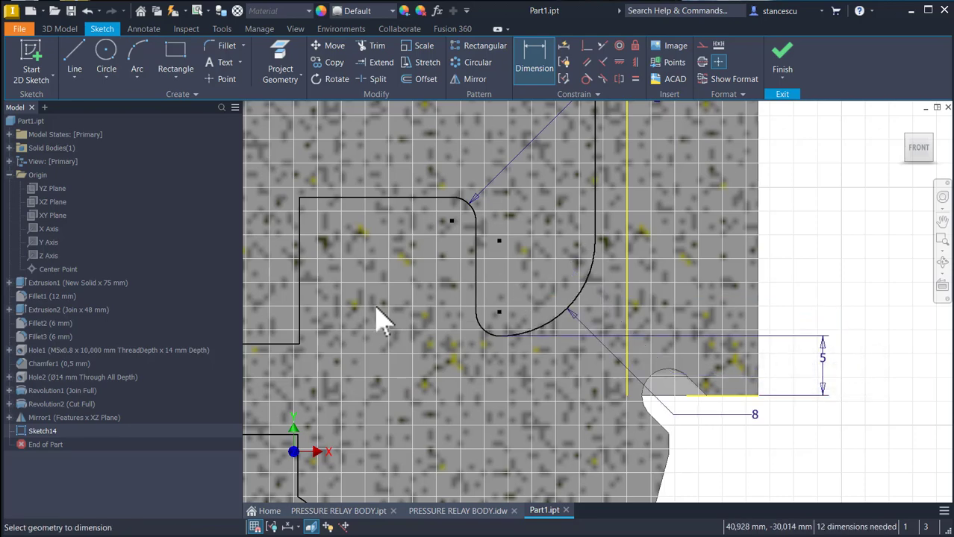
# Examine section A-A in PRESSURE RELAY BODY.idw for the vertical dimension locating the lower step's edge, and return to Part1.ipt
pyautogui.scroll(-2, 381, 321)
pyautogui.moveTo(394, 324)
pyautogui.mouseDown(button='middle')
pyautogui.moveTo(549, 299)
pyautogui.moveTo(571, 315)
pyautogui.mouseUp(button='middle')
pyautogui.scroll(-2, 571, 315)
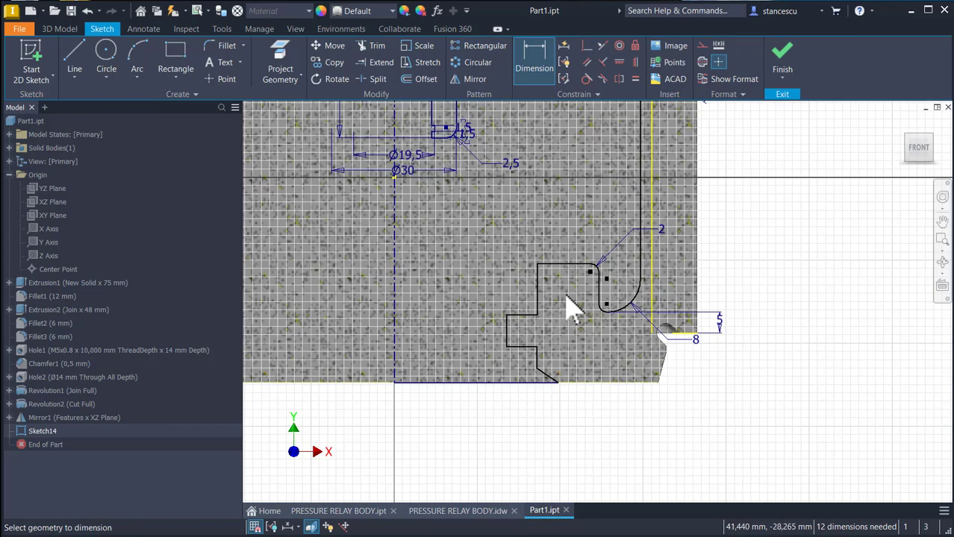
pyautogui.click(467, 512)
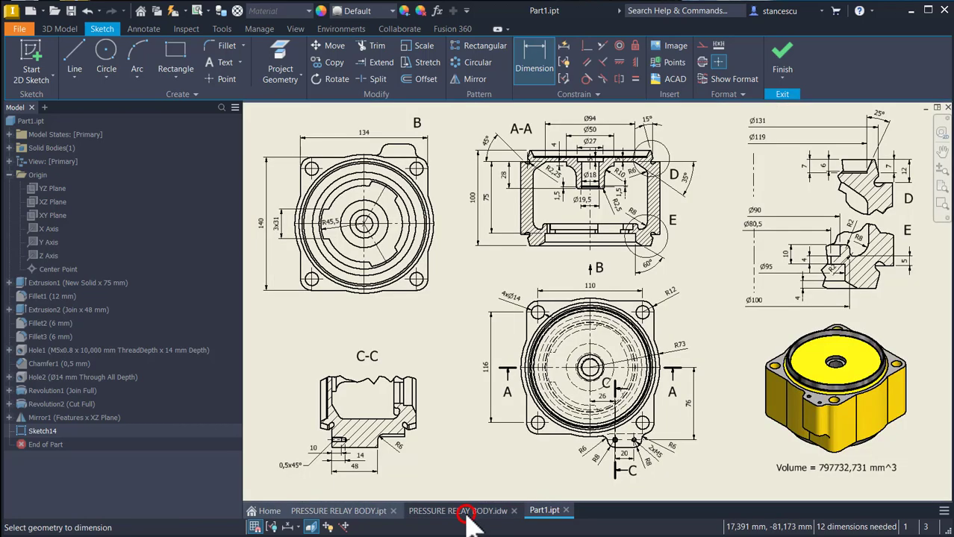
pyautogui.scroll(3, 487, 209)
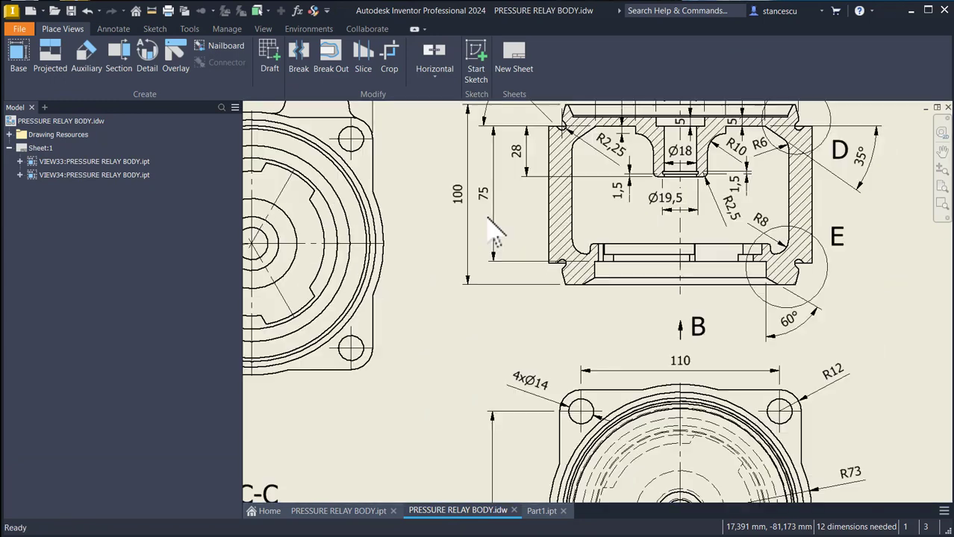
pyautogui.moveTo(489, 220); pyautogui.dragTo(482, 257, button='middle')
pyautogui.click(477, 261)
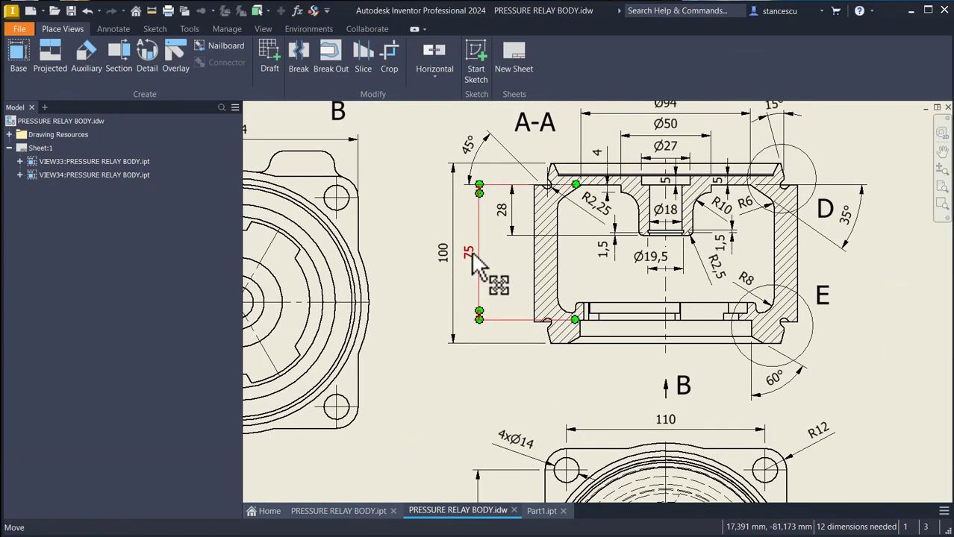
pyautogui.click(515, 350)
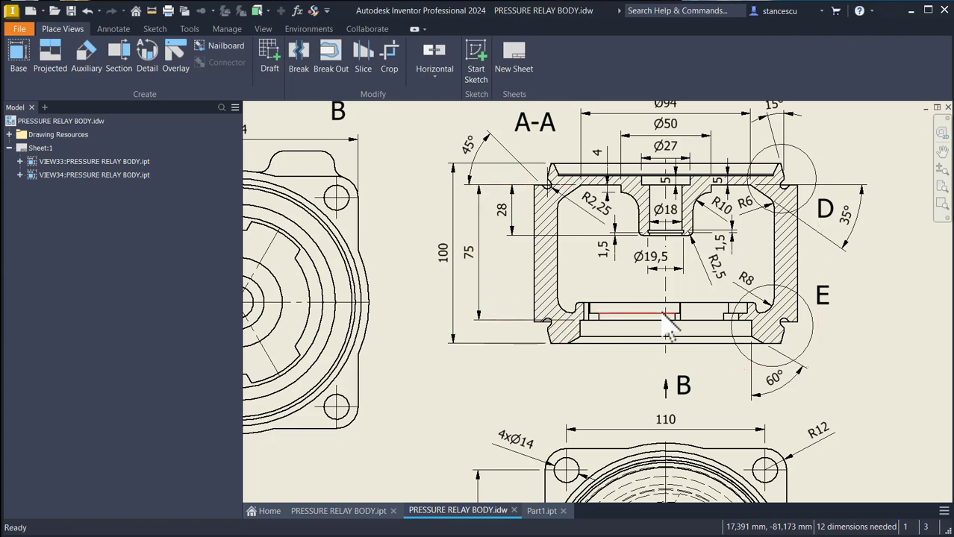
pyautogui.scroll(3, 747, 339)
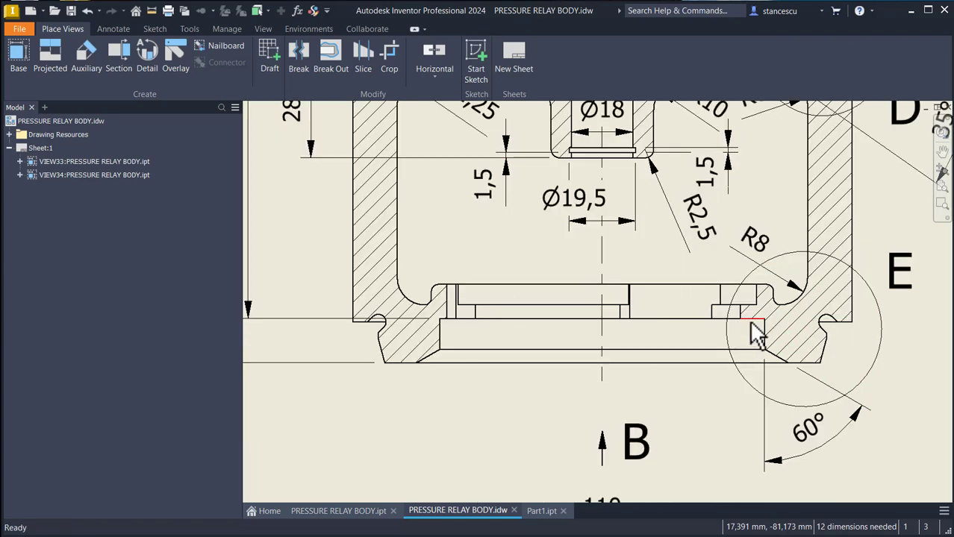
pyautogui.click(751, 321)
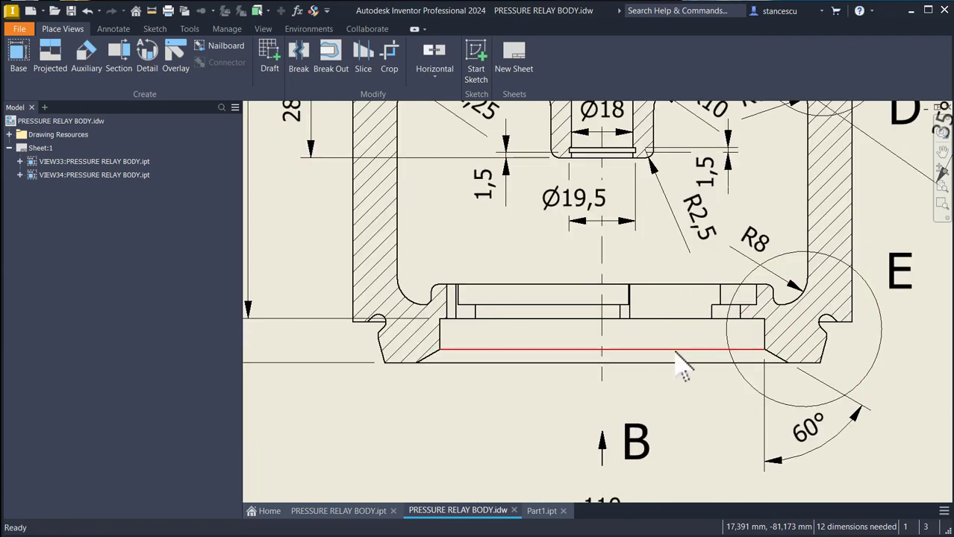
pyautogui.press('Home')
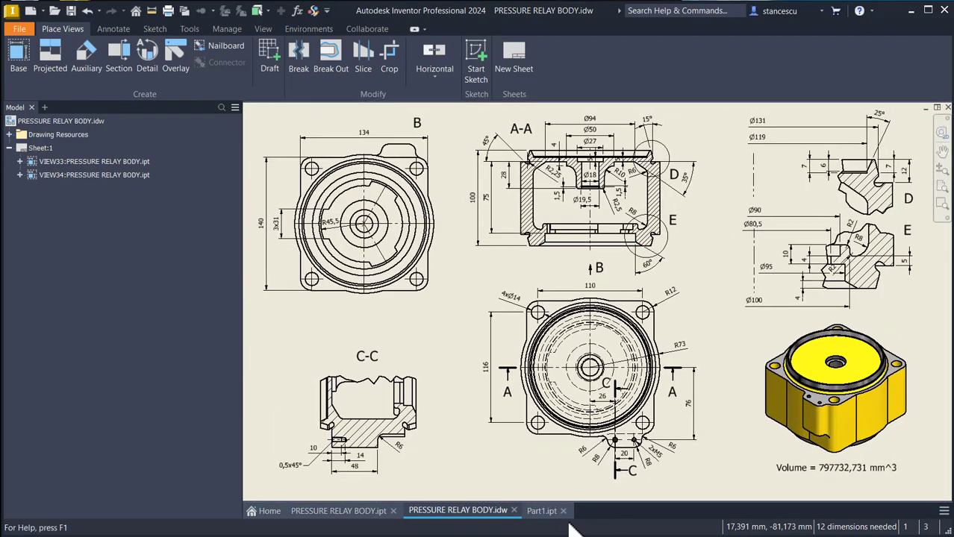
pyautogui.click(532, 511)
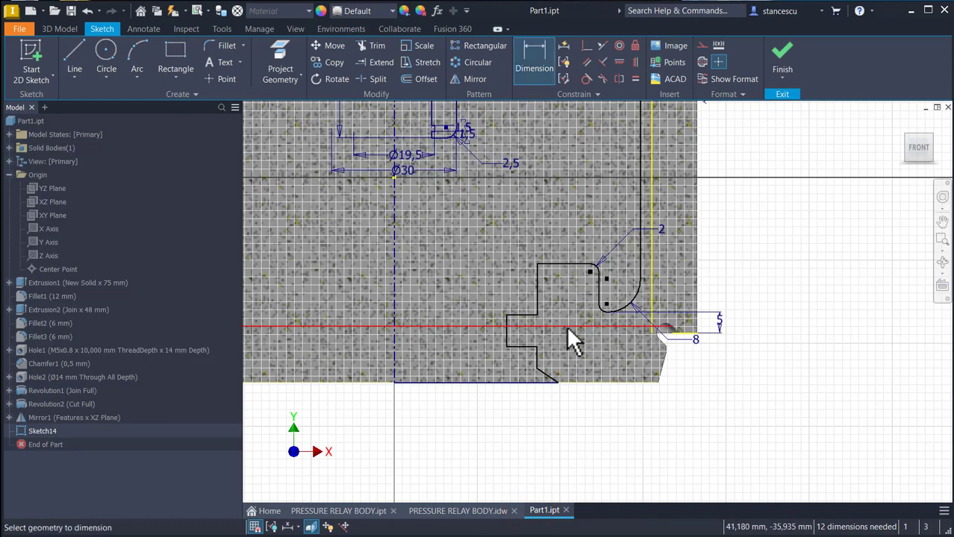
# Dimension the vertical distance between the upper inner horizontal line and the lower edge of the contour's inward step as 75 mm
pyautogui.click(526, 346)
pyautogui.moveTo(642, 179); pyautogui.dragTo(618, 372, button='middle')
pyautogui.click(573, 216)
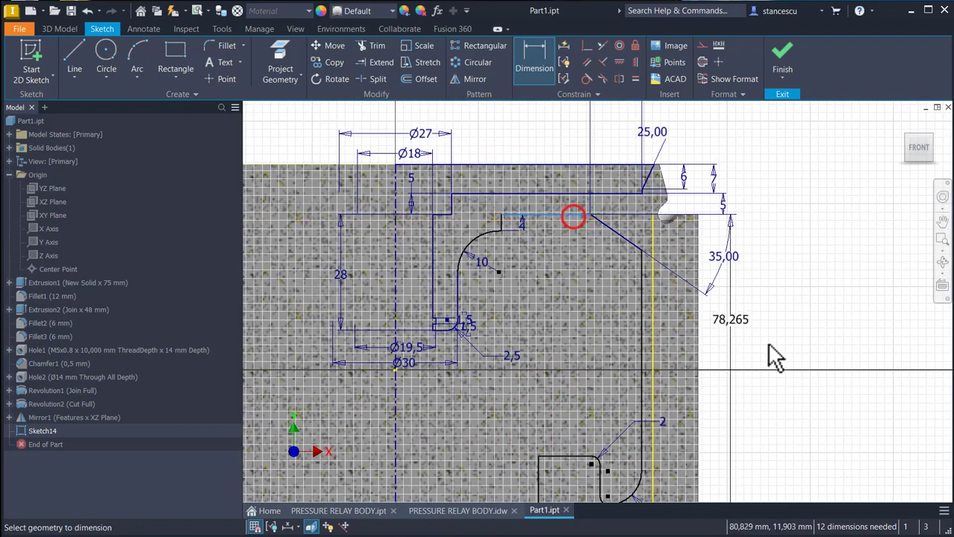
pyautogui.click(783, 345)
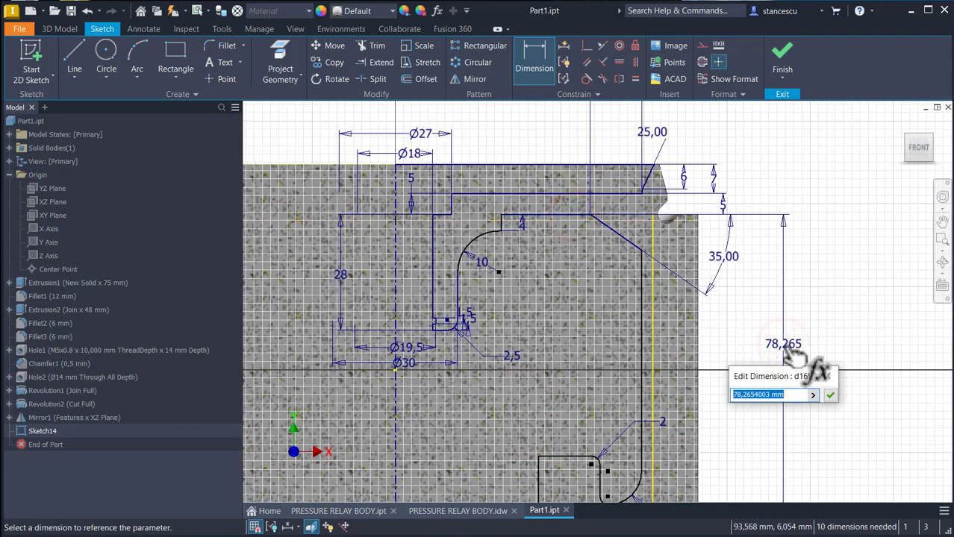
pyautogui.write('75')
pyautogui.press('Return')
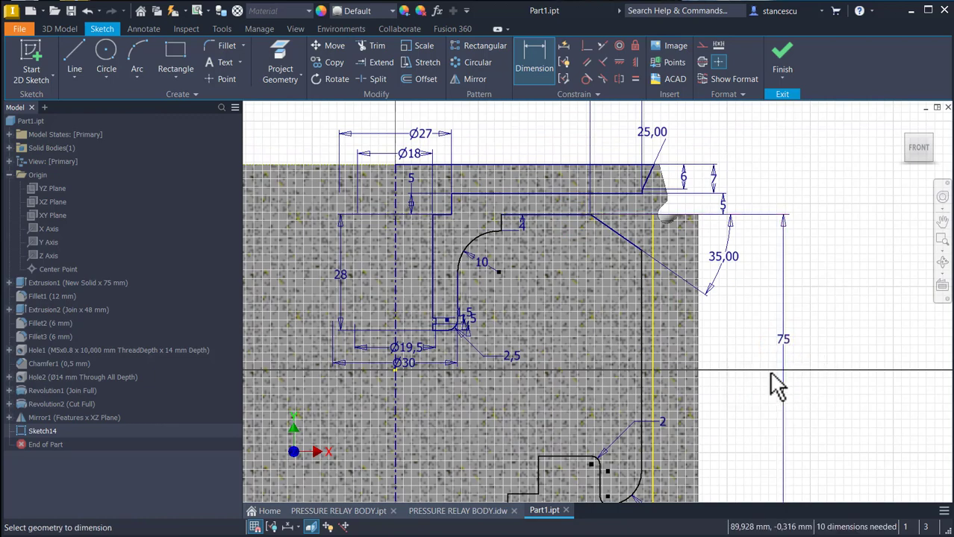
# Dimension the angle between the contour's lowest vertical line and the sloping line as 60 degrees
pyautogui.scroll(3, 771, 371)
pyautogui.moveTo(771, 371); pyautogui.dragTo(785, 240, button='middle')
pyautogui.scroll(-2, 784, 241)
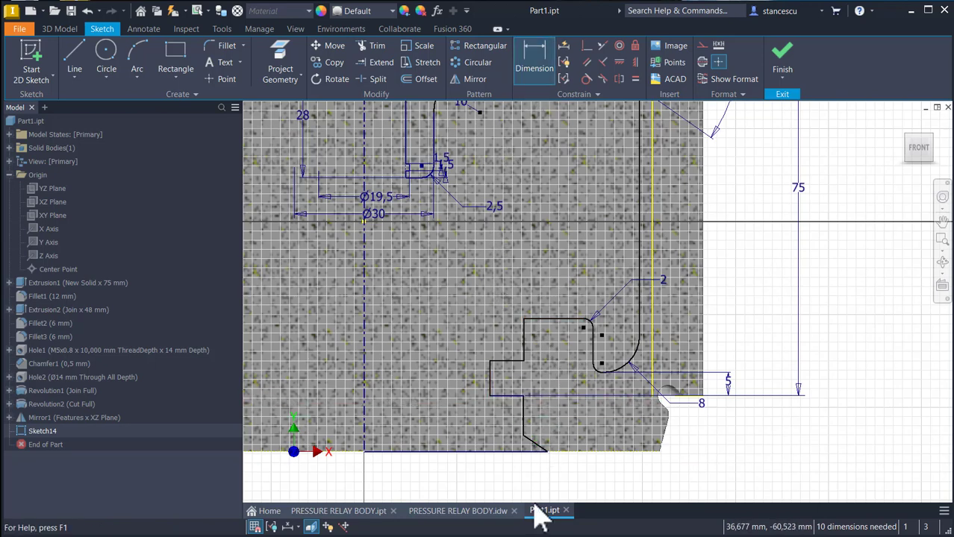
pyautogui.scroll(-3, 536, 499)
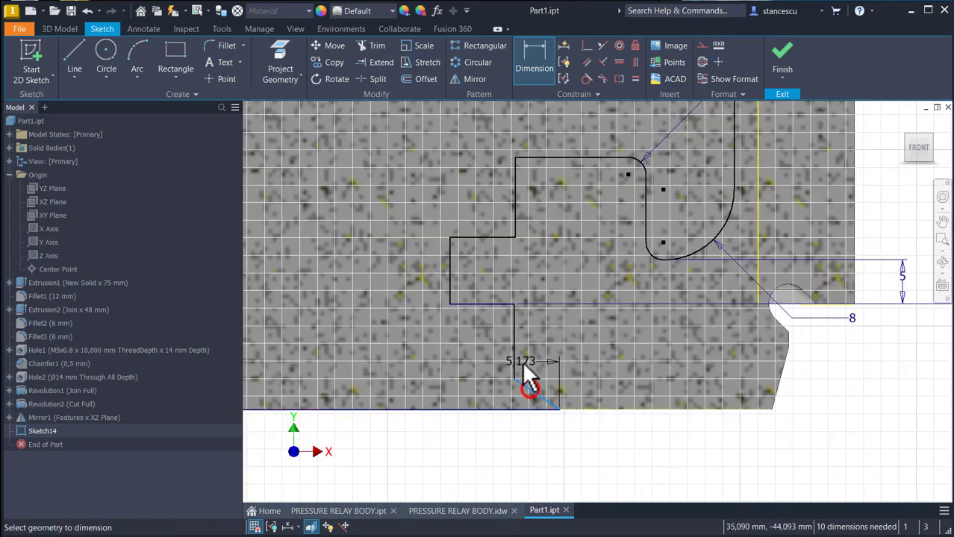
pyautogui.click(511, 359)
pyautogui.click(545, 473)
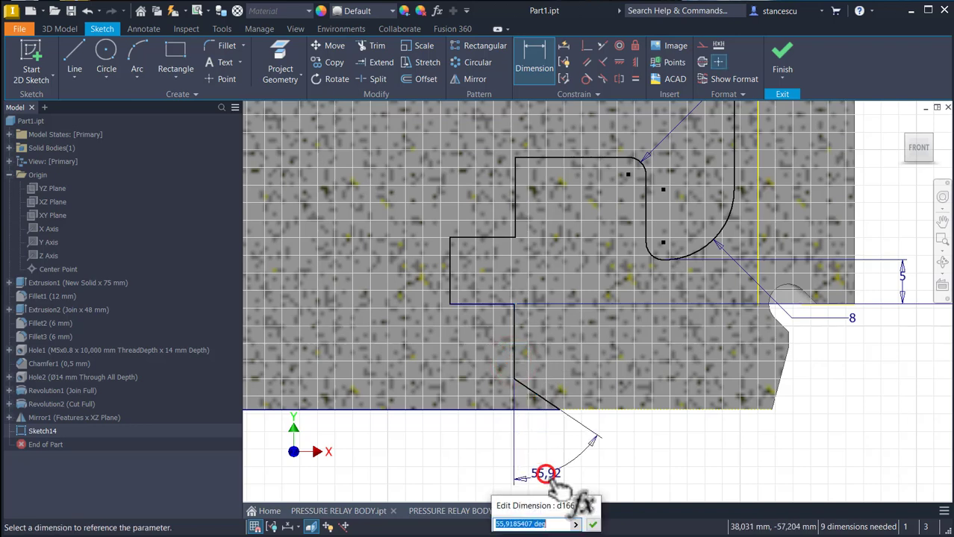
pyautogui.write('60')
pyautogui.press('Return')
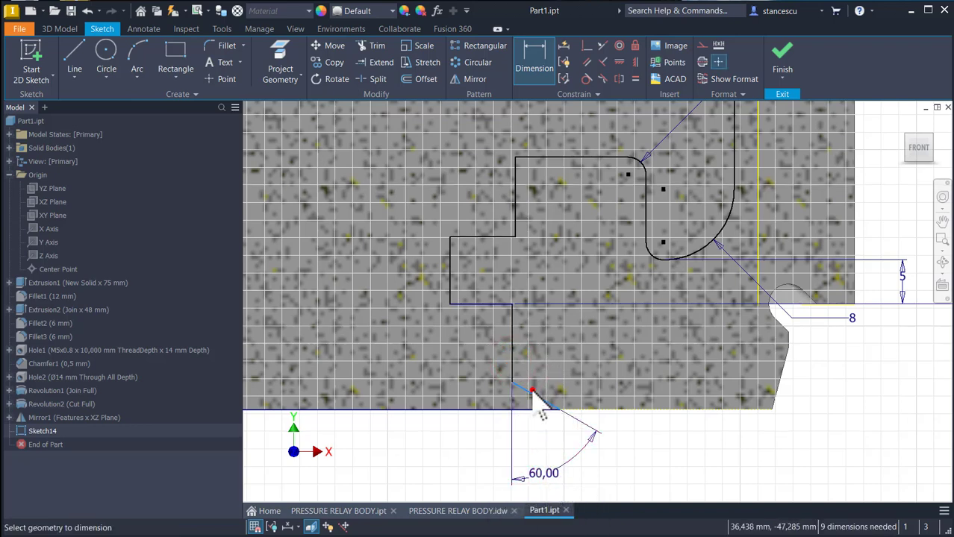
# Dimension the vertical height of the sloping line at the part's bottom edge as 4 mm
pyautogui.click(532, 389)
pyautogui.click(830, 385)
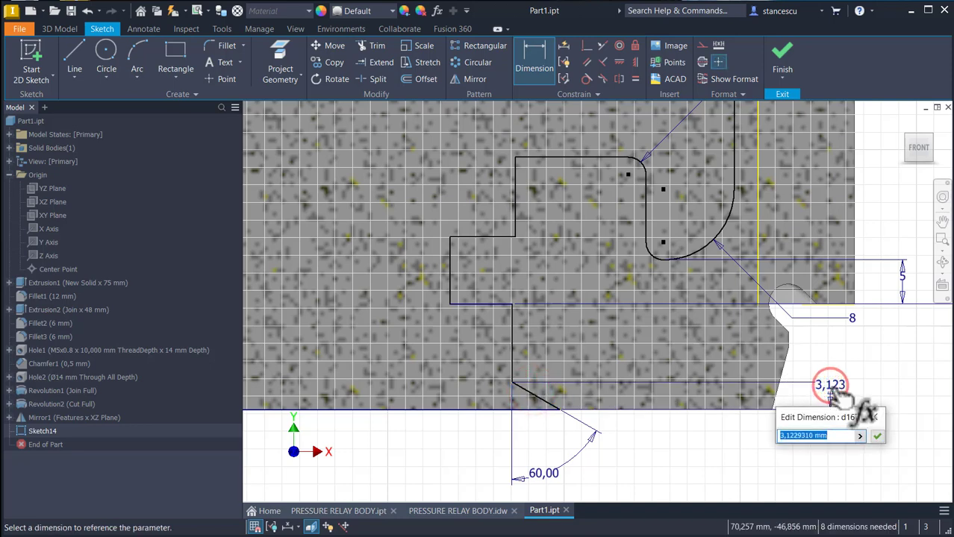
pyautogui.write('4')
pyautogui.press('Return')
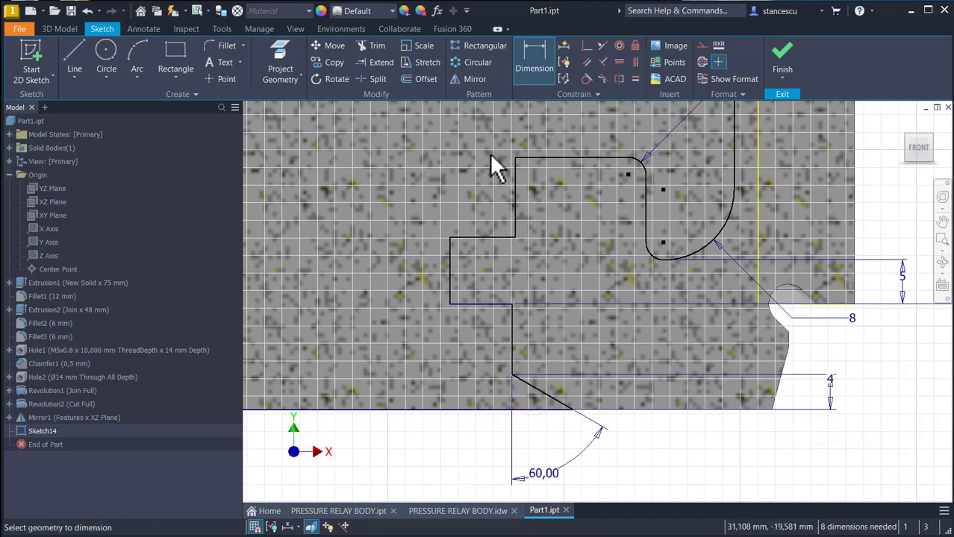
# Dimension the vertical distance between the lower contour's top horizontal line and the inward step's lower edge as 10 mm
pyautogui.click(529, 159)
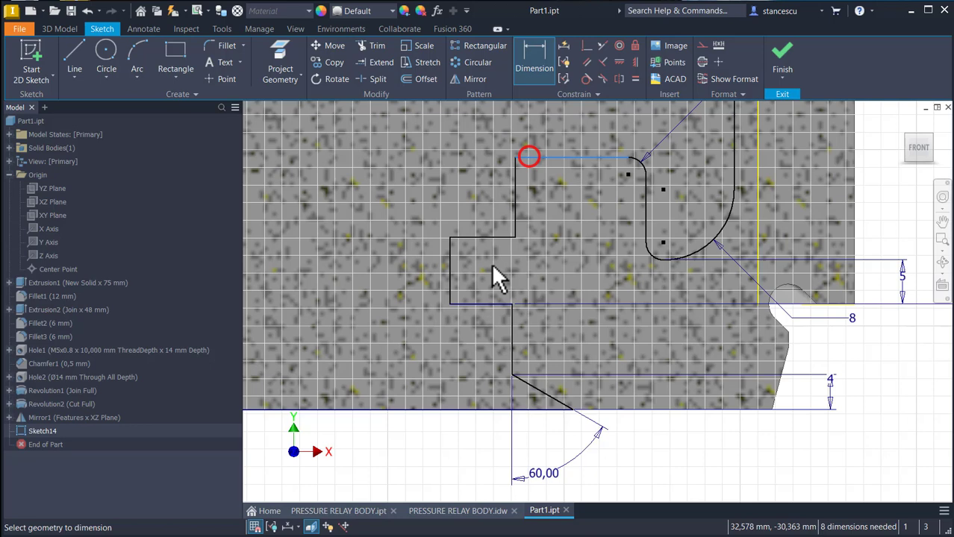
pyautogui.click(489, 305)
pyautogui.click(406, 242)
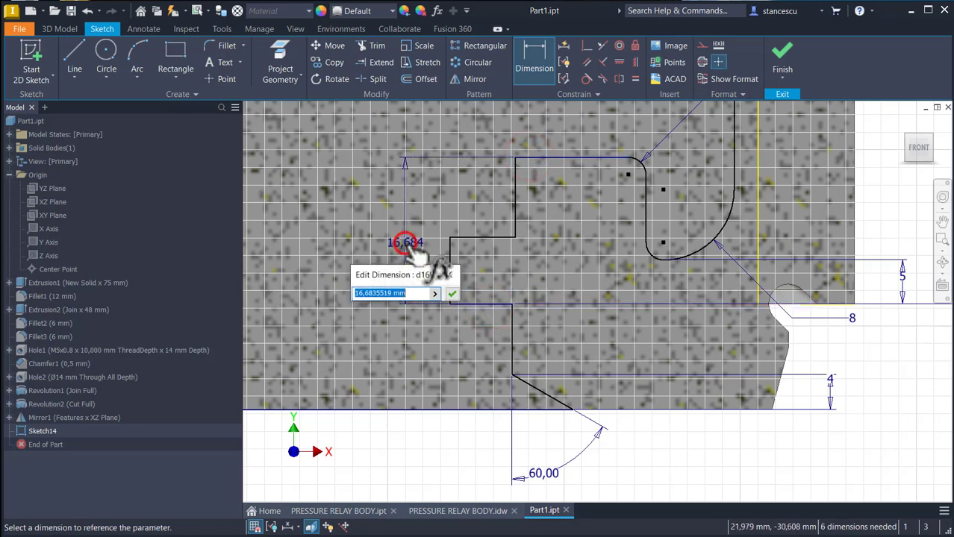
pyautogui.write('10')
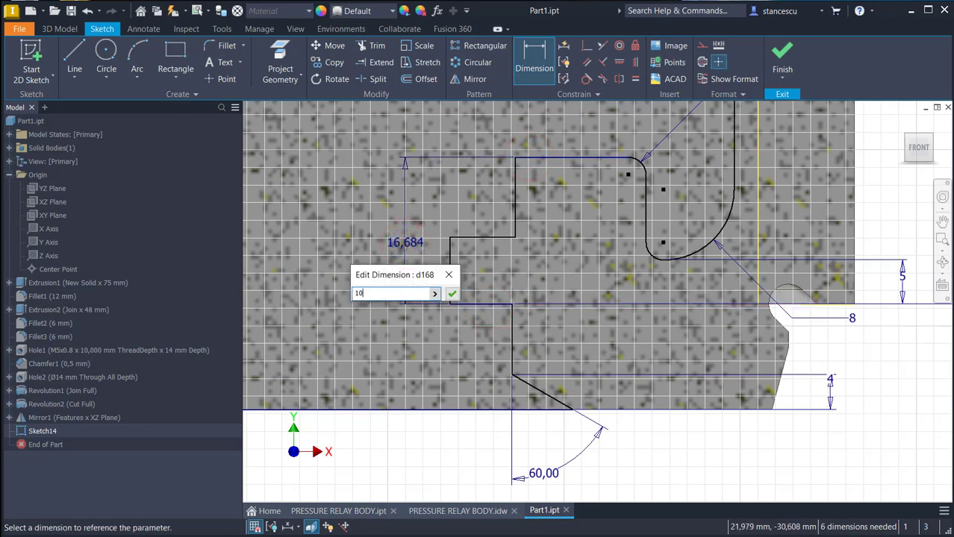
pyautogui.press('Return')
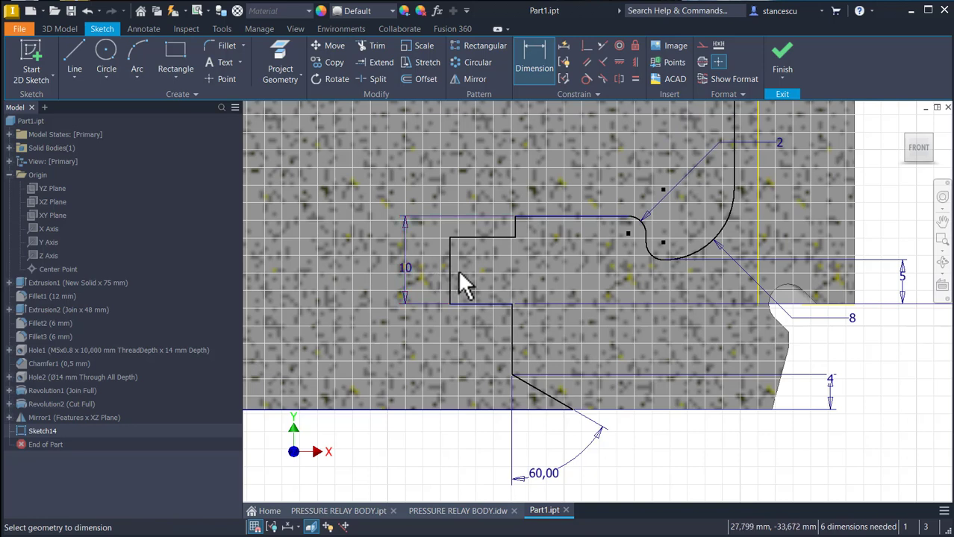
# Set the height of the inward step's short vertical line to 4 mm
pyautogui.click(448, 255)
pyautogui.click(435, 268)
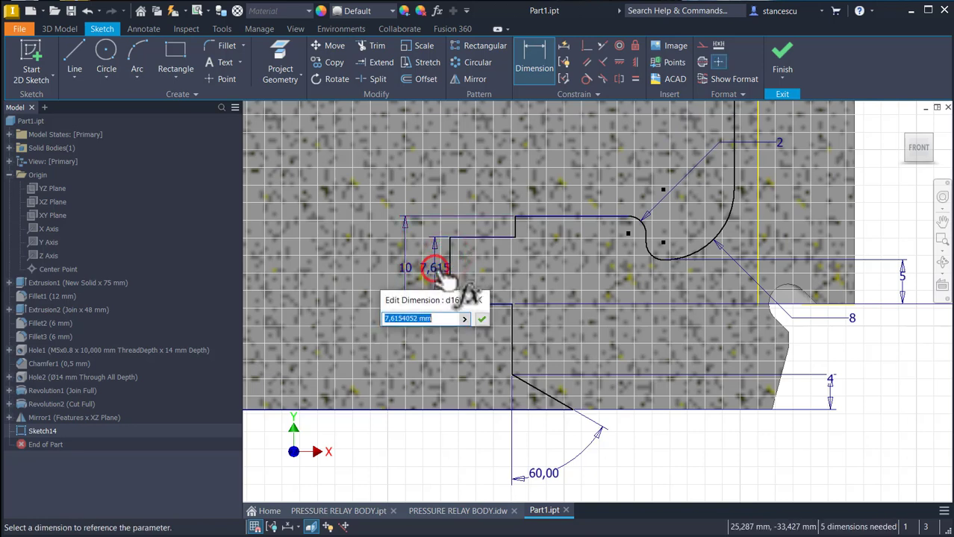
pyautogui.write('4')
pyautogui.press('Return')
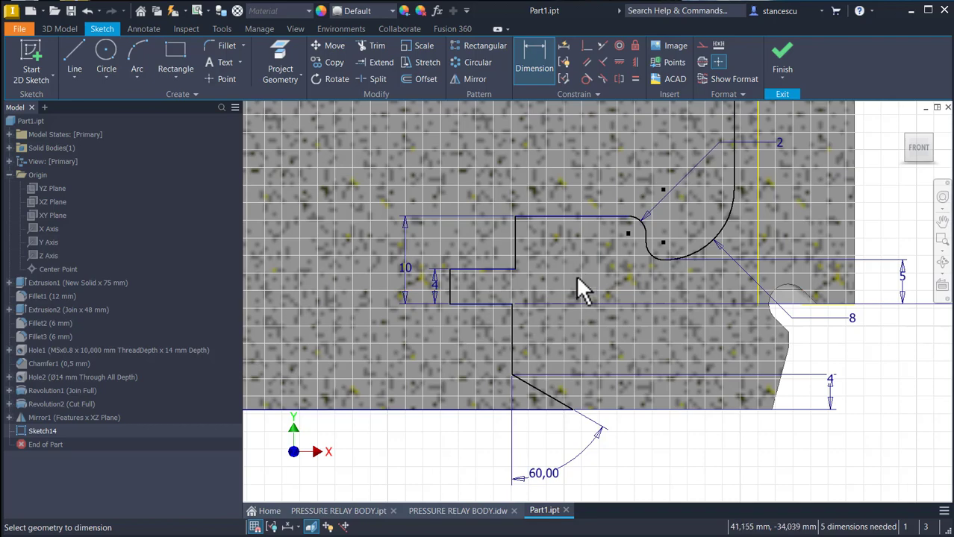
# Dimension the short vertical line between the two lower arcs from the centerline as a 100 mm diameter
pyautogui.moveTo(589, 288); pyautogui.dragTo(624, 320, button='middle')
pyautogui.scroll(5, 662, 269)
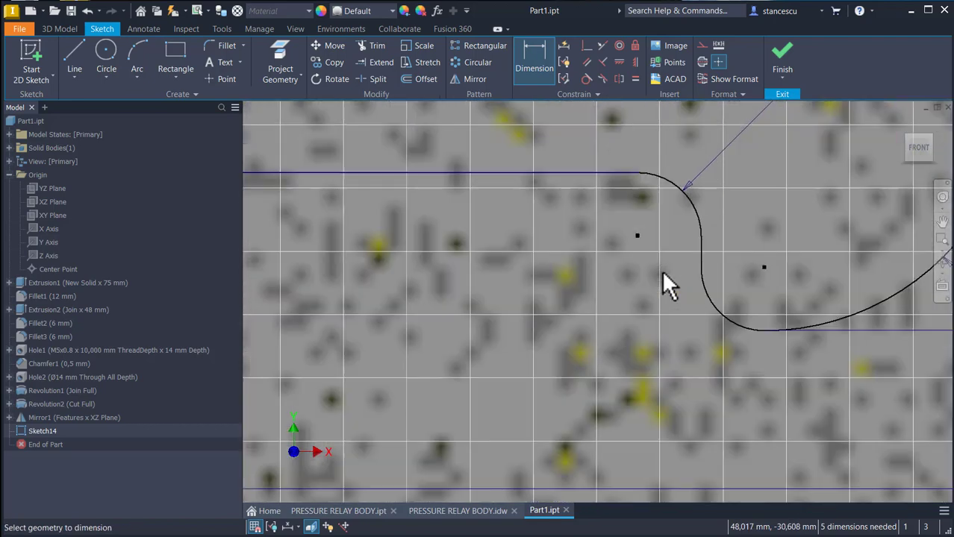
pyautogui.click(697, 254)
pyautogui.click(701, 241)
pyautogui.scroll(-2, 677, 278)
pyautogui.scroll(-3, 574, 291)
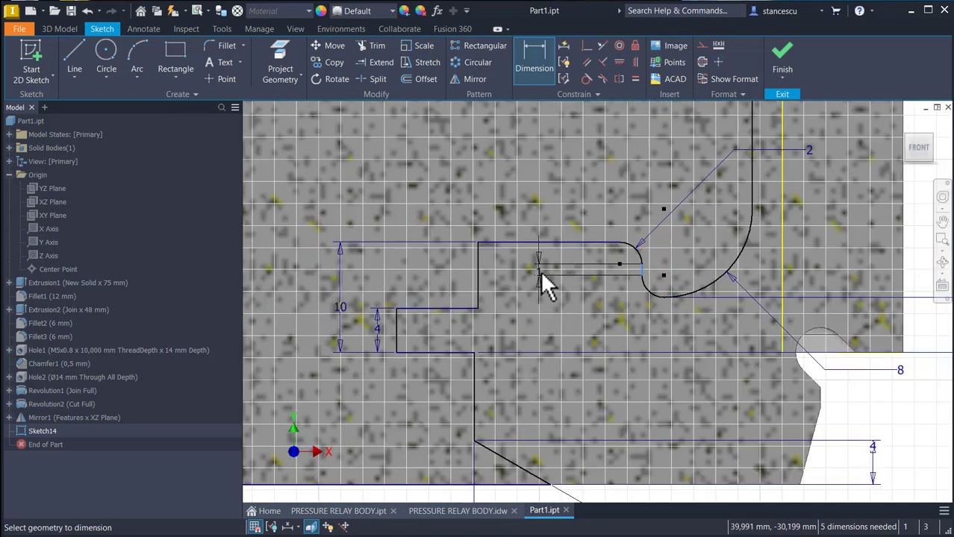
pyautogui.scroll(-3, 543, 282)
pyautogui.click(281, 259)
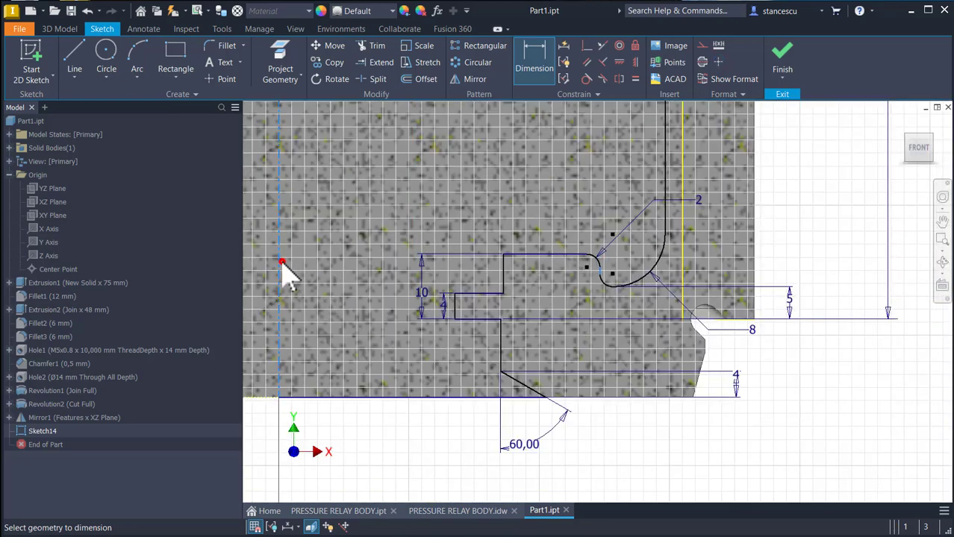
pyautogui.moveTo(455, 390); pyautogui.dragTo(472, 261, button='middle')
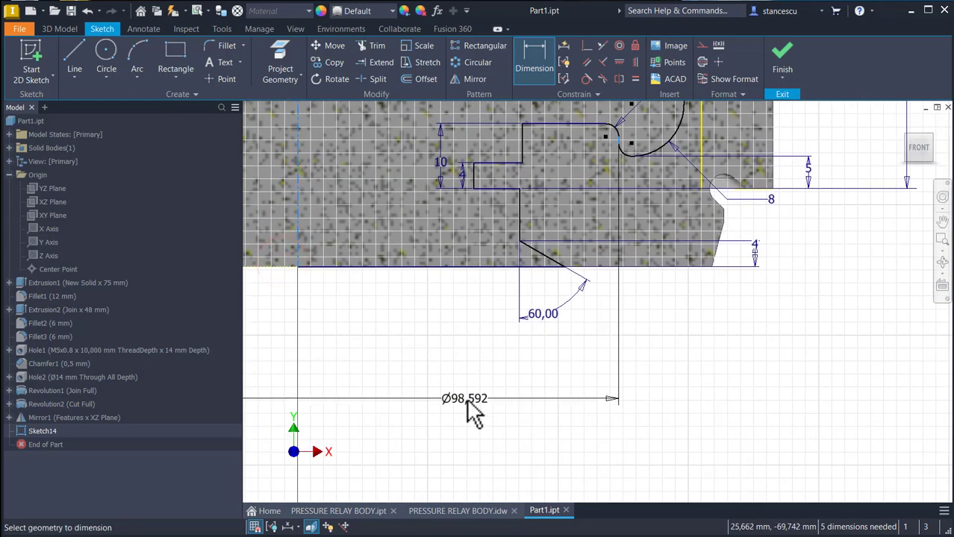
pyautogui.click(464, 398)
pyautogui.write('100')
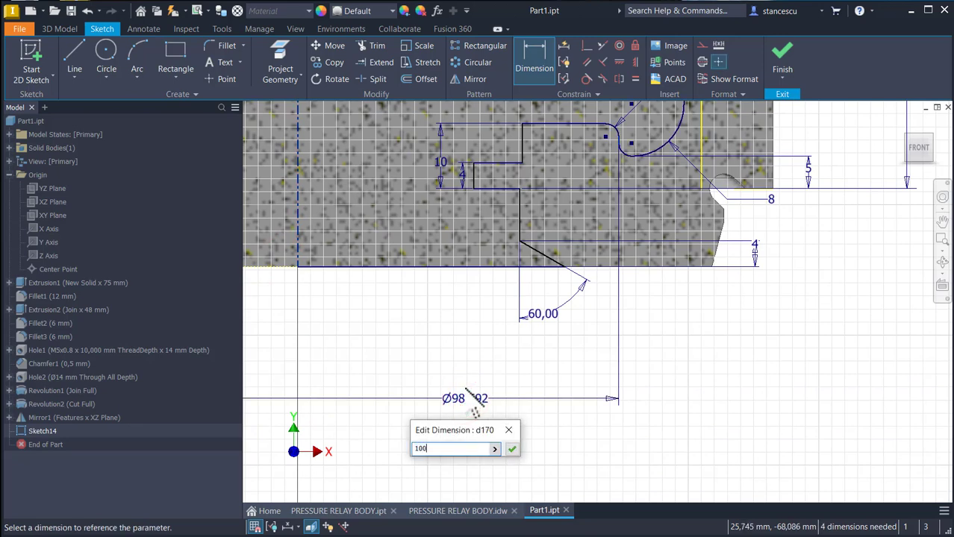
pyautogui.press('Return')
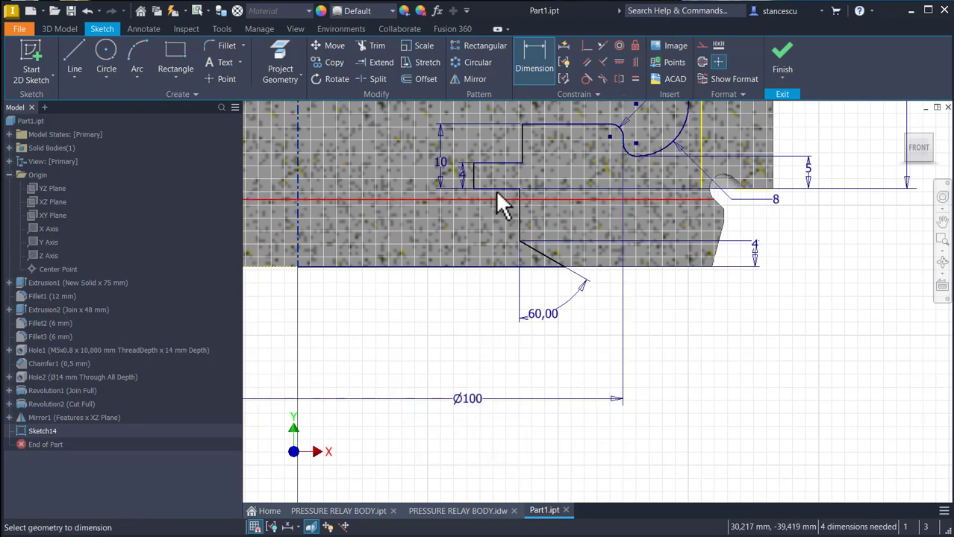
# Dimension the vertical line above the inward step from the centerline as a 90 mm diameter
pyautogui.click(522, 142)
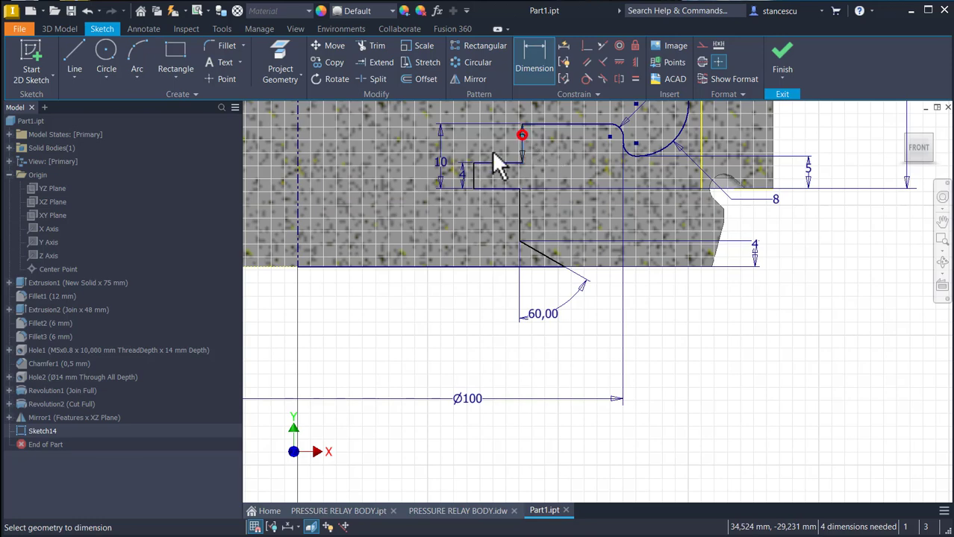
pyautogui.moveTo(333, 175); pyautogui.dragTo(327, 283, button='middle')
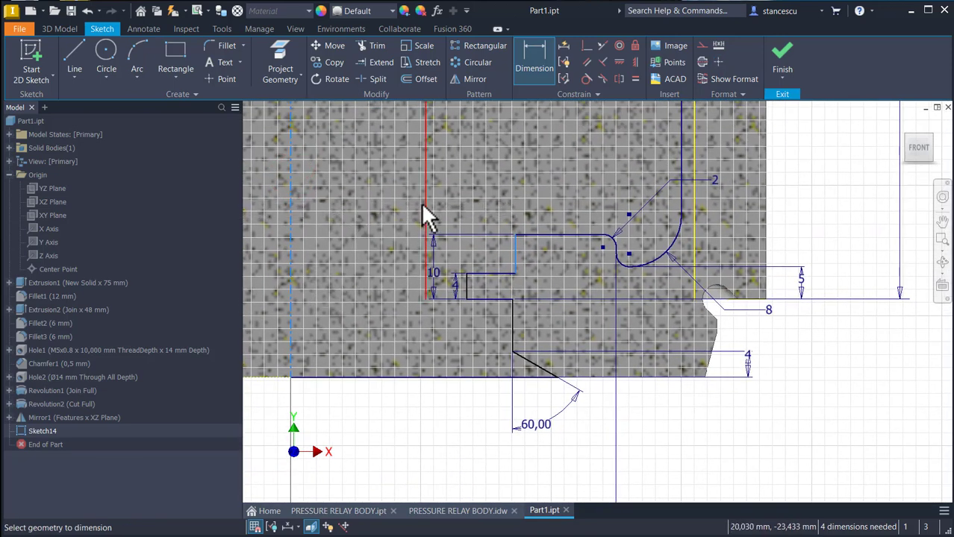
pyautogui.click(413, 173)
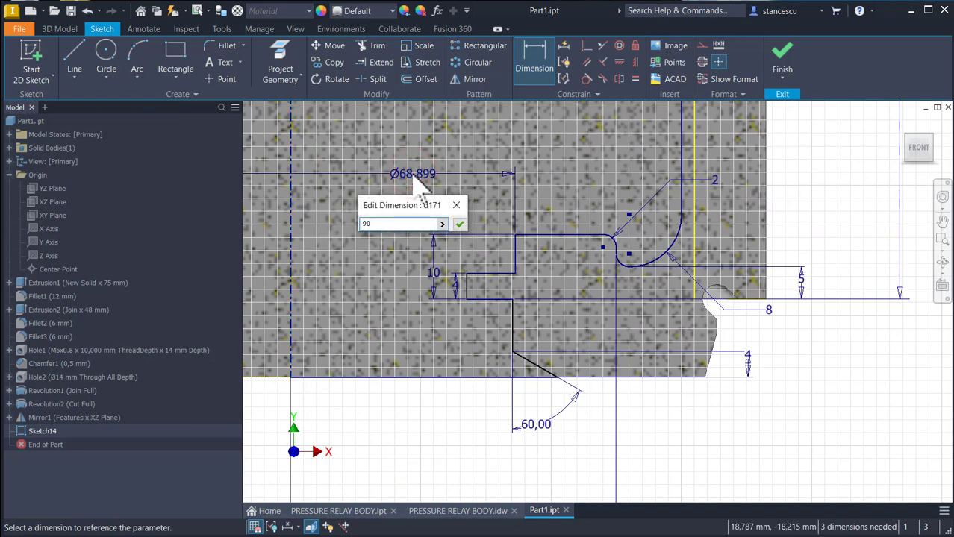
pyautogui.press('Return')
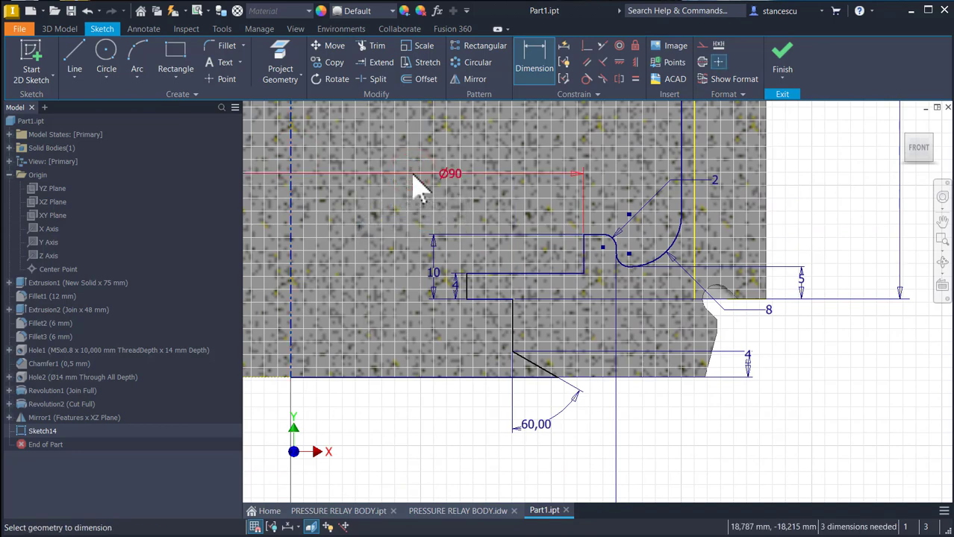
# Dimension the contour's lowest vertical line, above the sloping line, from the centerline as a 95 mm diameter
pyautogui.click(513, 321)
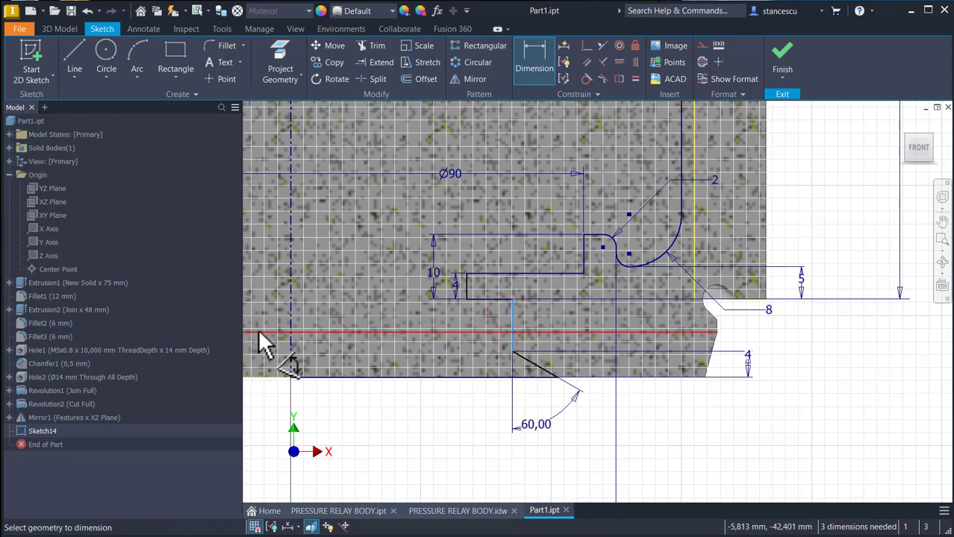
pyautogui.click(290, 317)
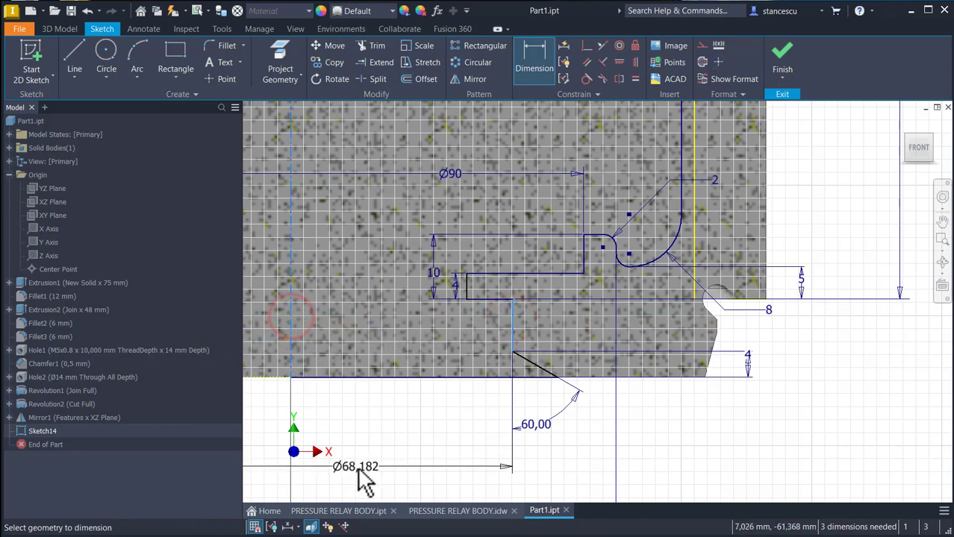
pyautogui.click(357, 468)
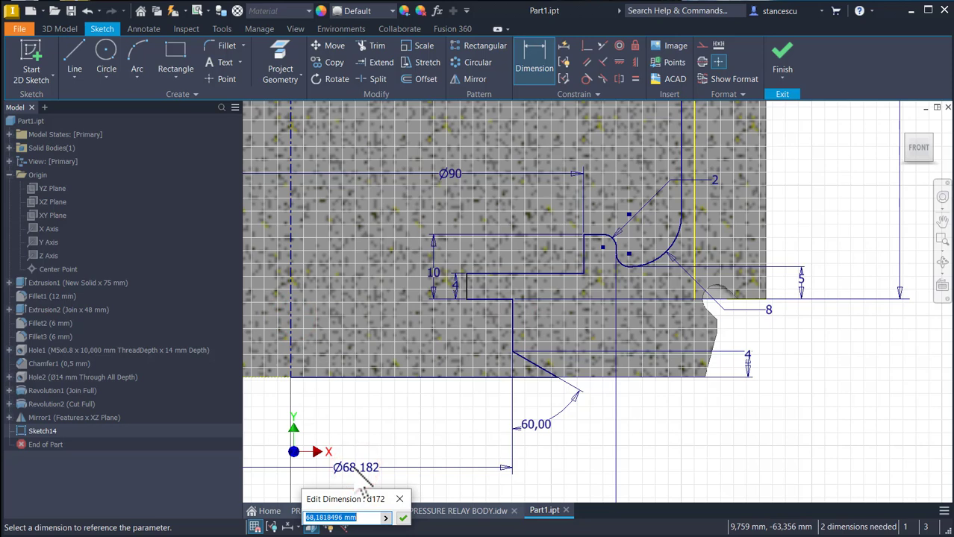
pyautogui.write('9')
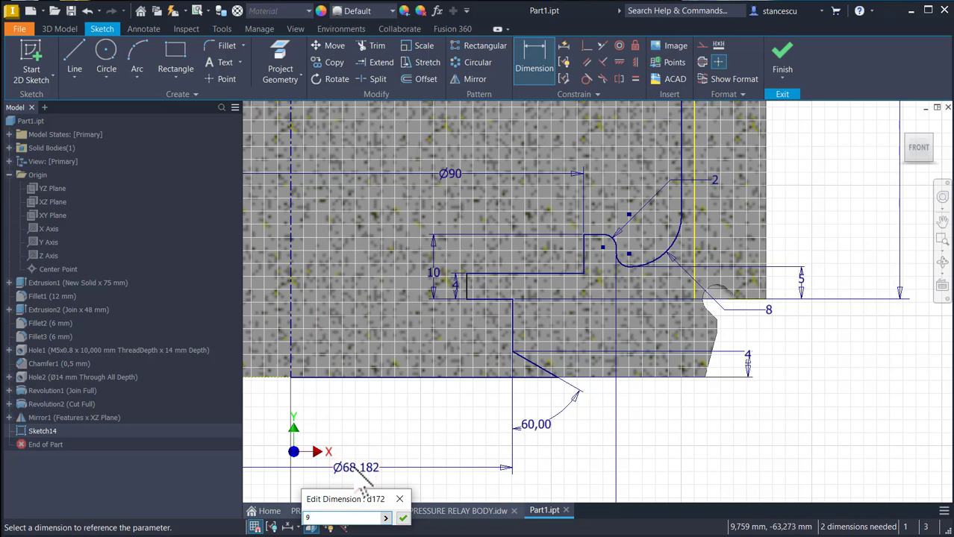
pyautogui.write('5')
pyautogui.press('Return')
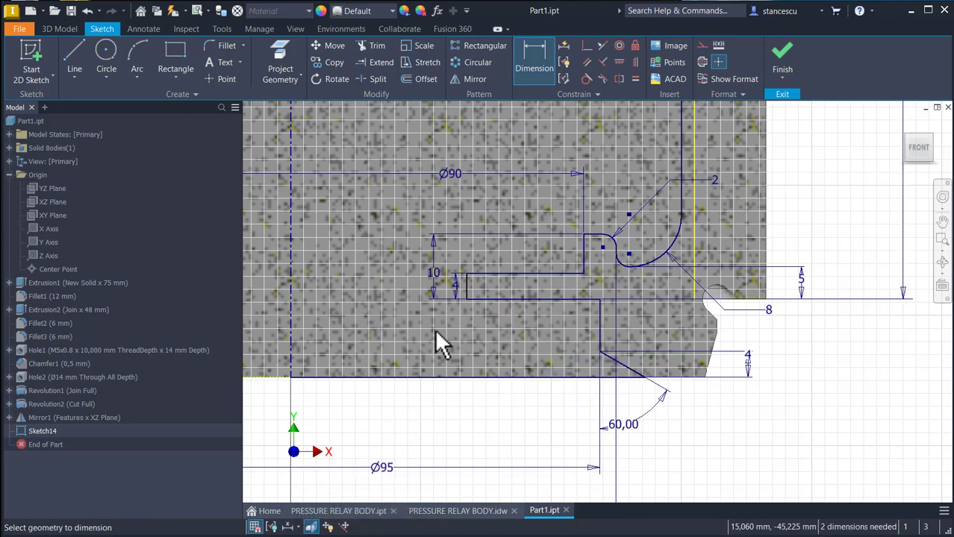
# Dimension the inward step's innermost vertical line from the centerline as an 80,5 mm diameter
pyautogui.scroll(3, 465, 315)
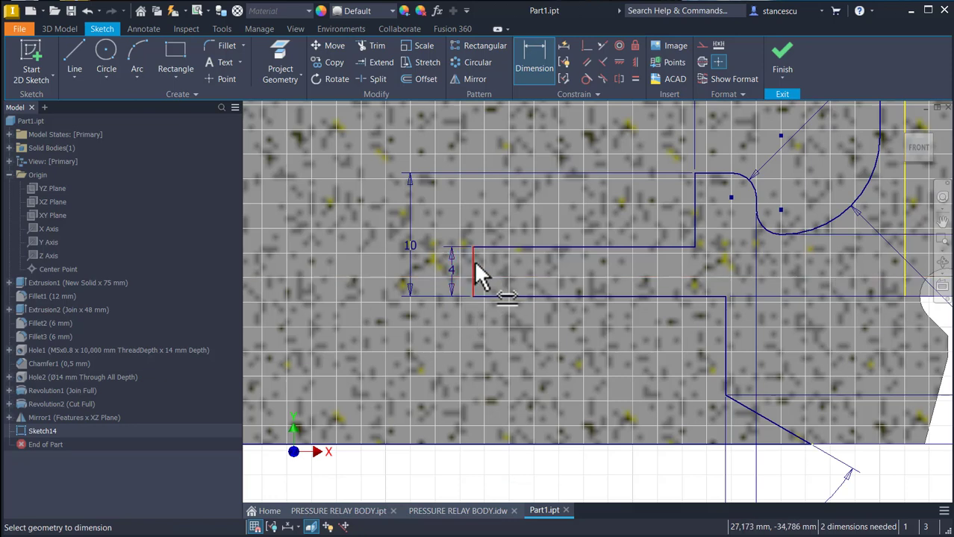
pyautogui.scroll(-2, 500, 340)
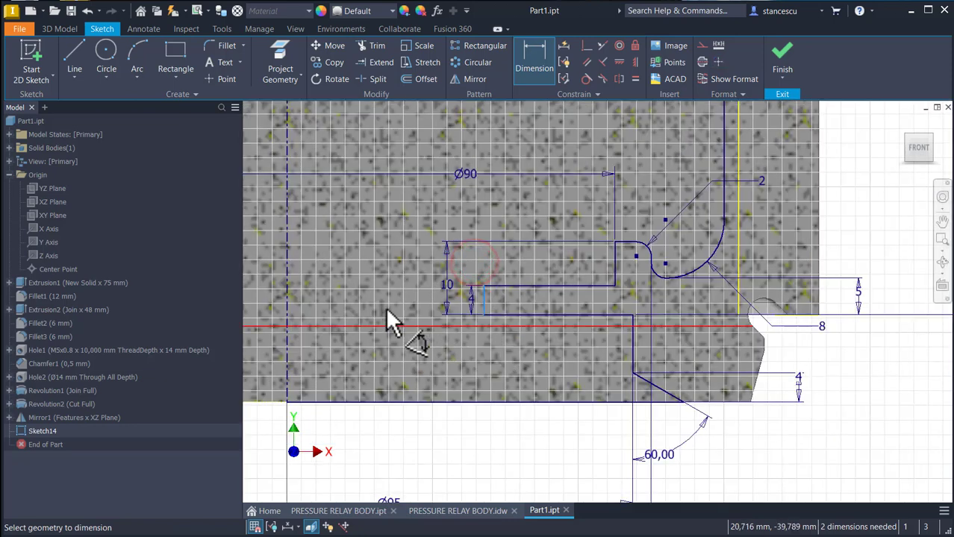
pyautogui.click(284, 303)
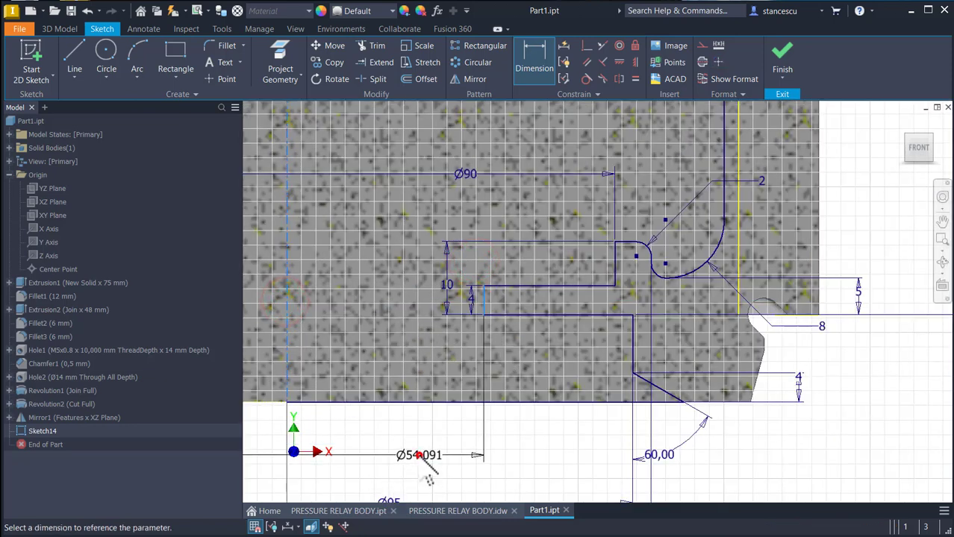
pyautogui.click(419, 455)
pyautogui.write('80,5')
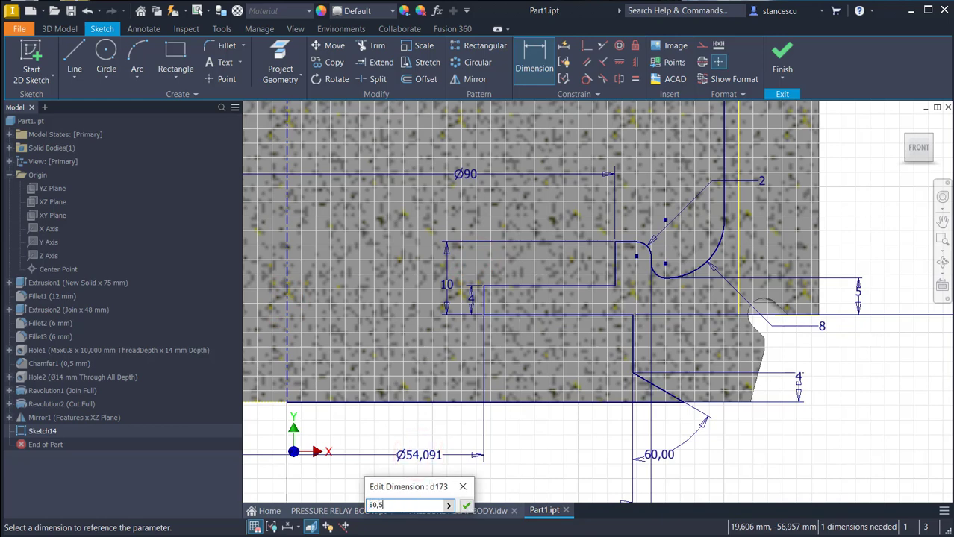
pyautogui.press('Return')
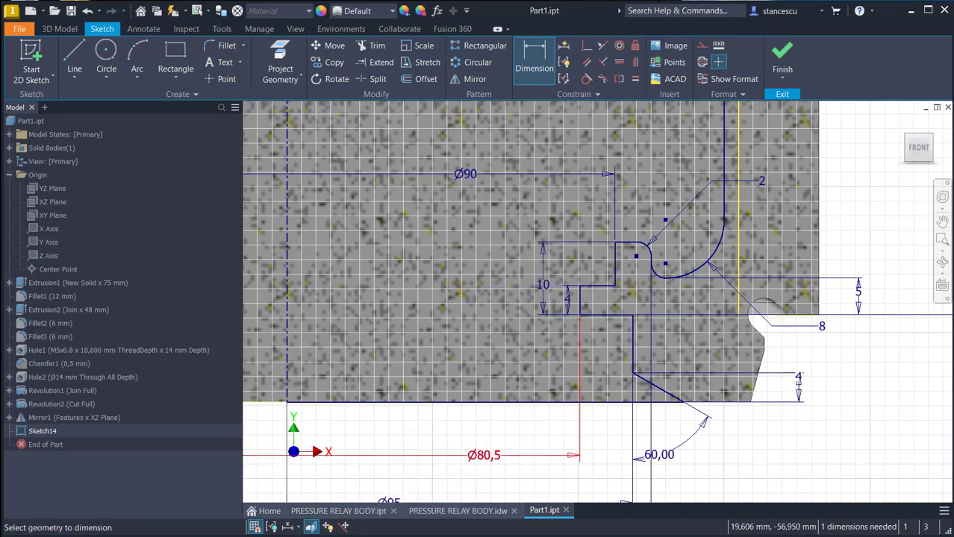
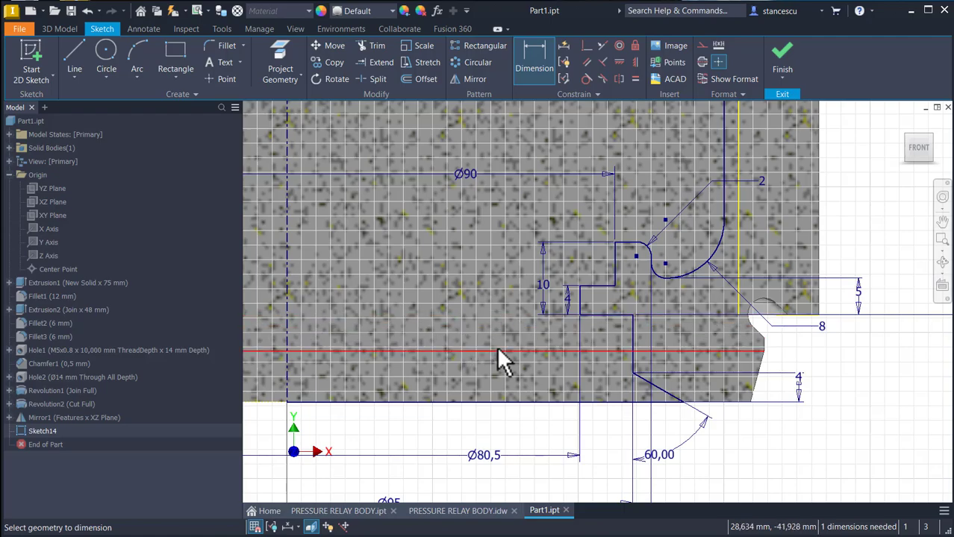
# Delete the projected vertical line just outside the profile and apply a vertical constraint to the profile's long outer vertical line
pyautogui.scroll(5, 500, 357)
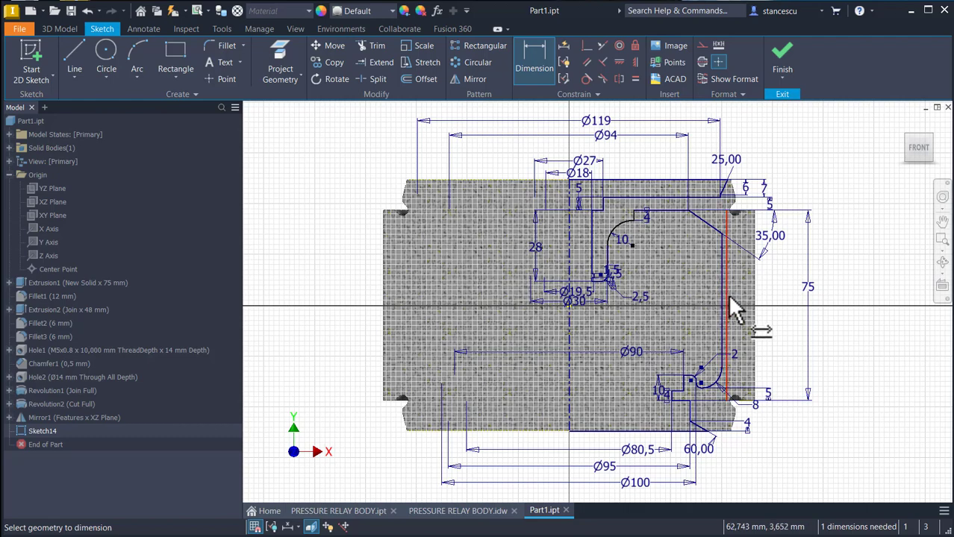
pyautogui.click(716, 312)
pyautogui.press('Escape')
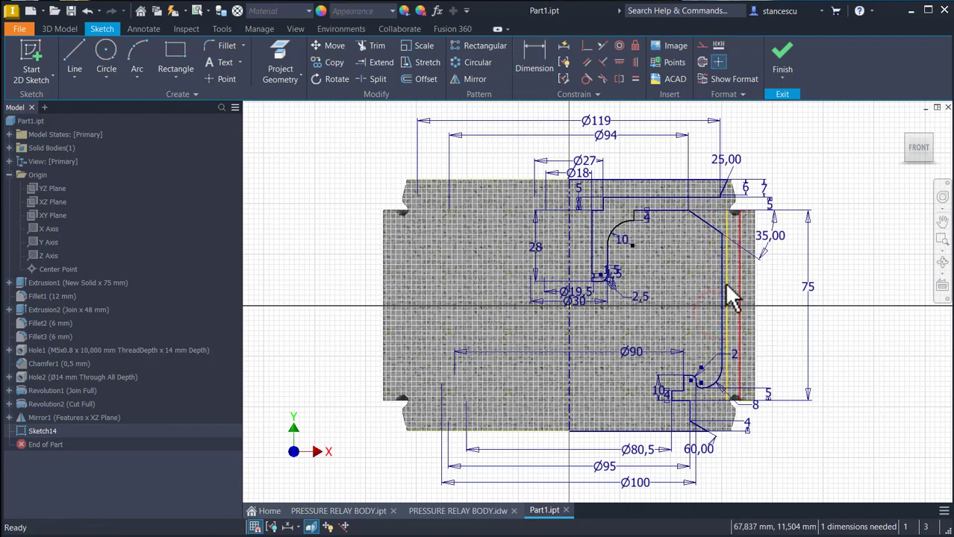
pyautogui.click(732, 292)
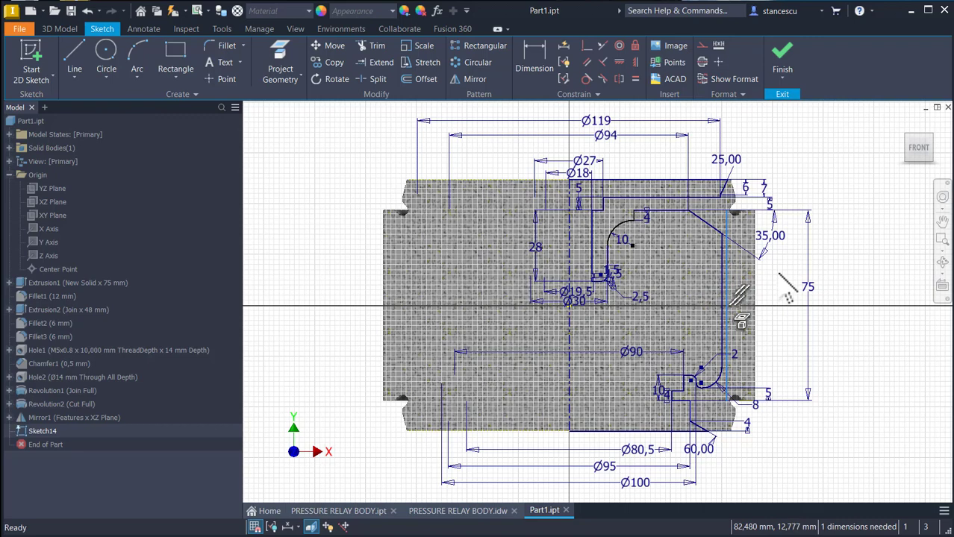
pyautogui.press('Delete')
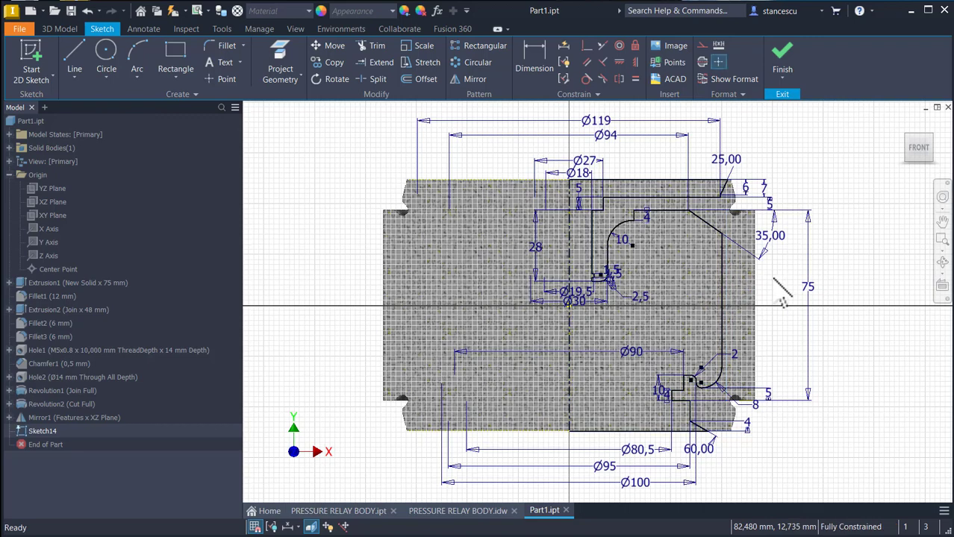
pyautogui.click(721, 276)
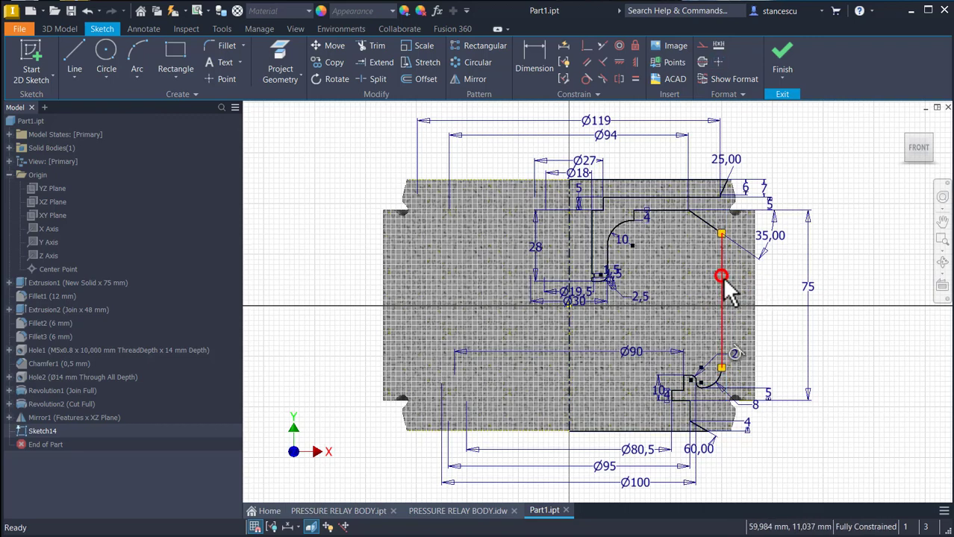
pyautogui.click(633, 64)
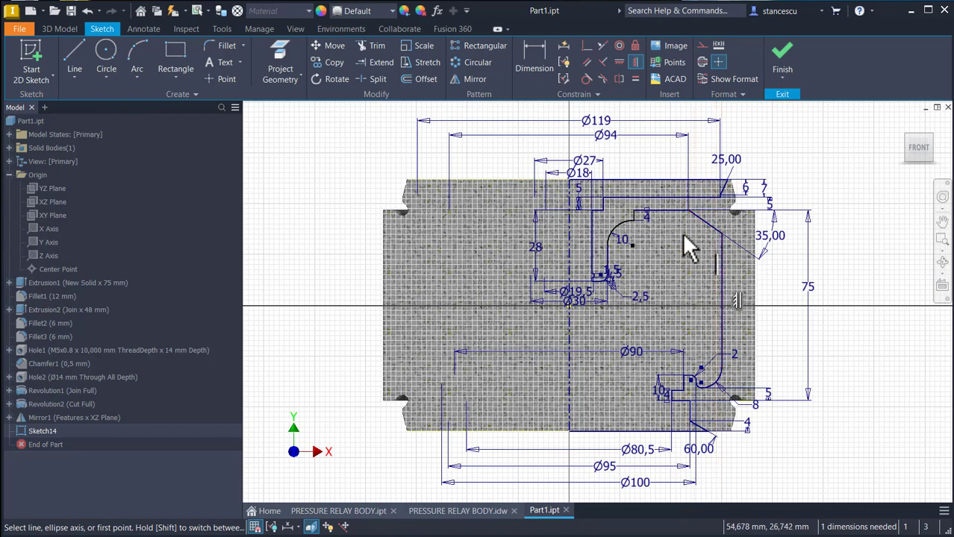
# Fillet the corner between the sloping 35° line and the profile's long outer vertical line with a 6 mm radius
pyautogui.click(225, 45)
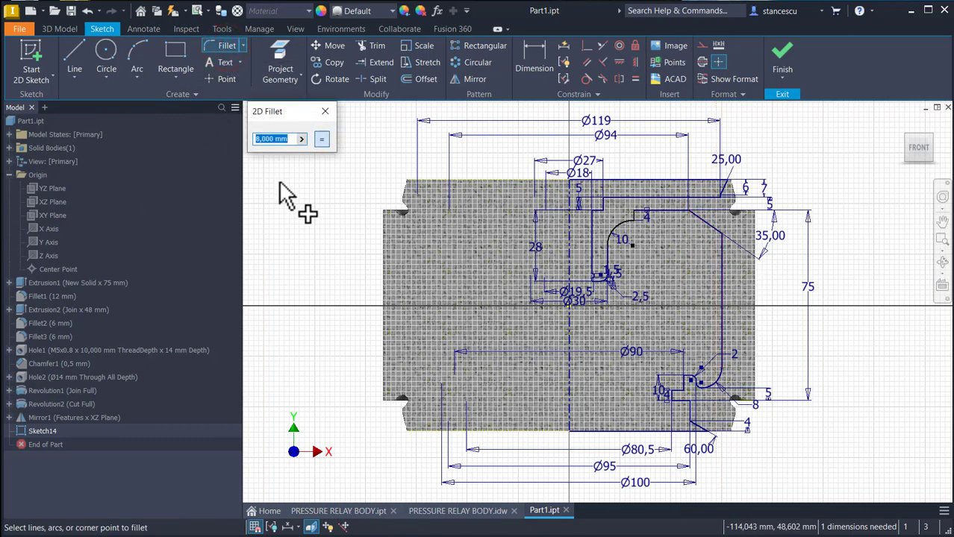
pyautogui.write('6')
pyautogui.click(720, 271)
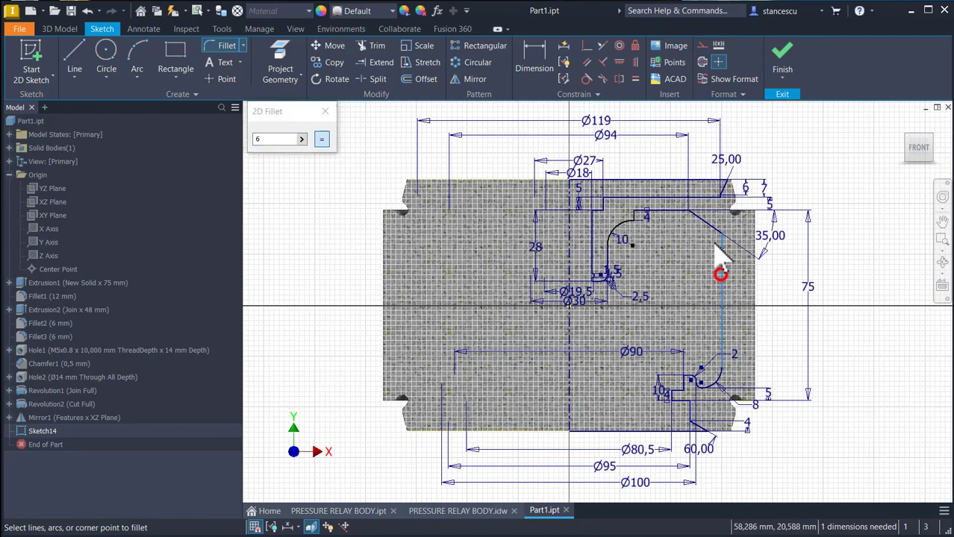
pyautogui.click(710, 226)
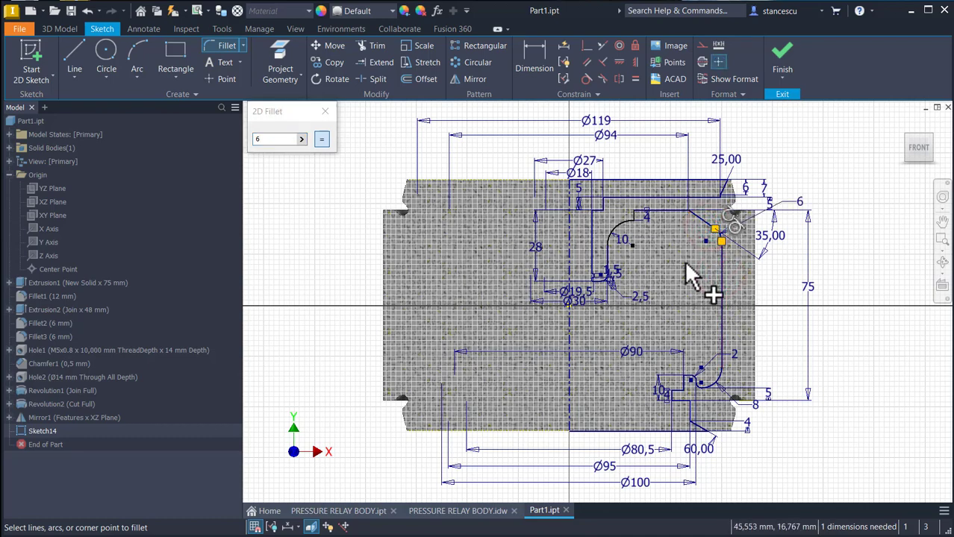
pyautogui.press('Escape')
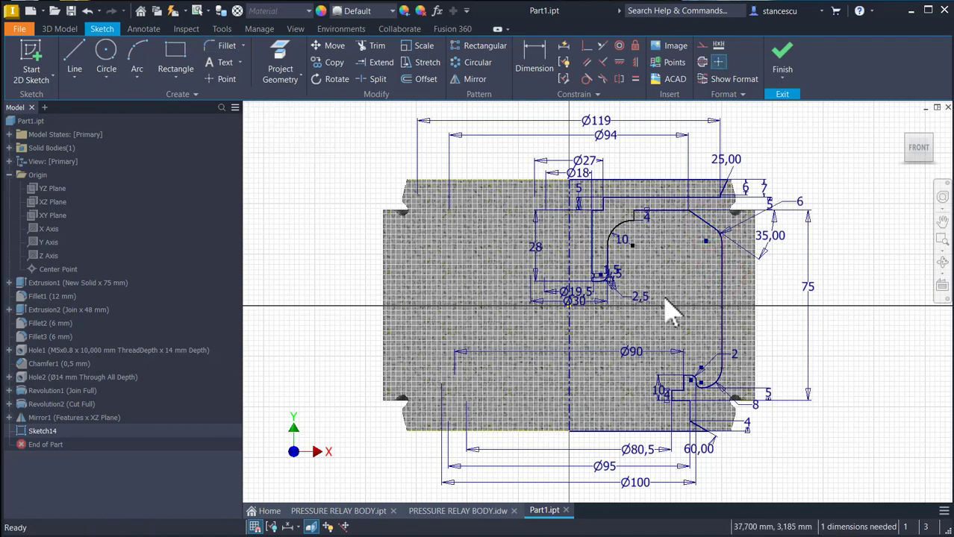
pyautogui.scroll(3, 668, 306)
pyautogui.moveTo(644, 297); pyautogui.dragTo(638, 374, button='middle')
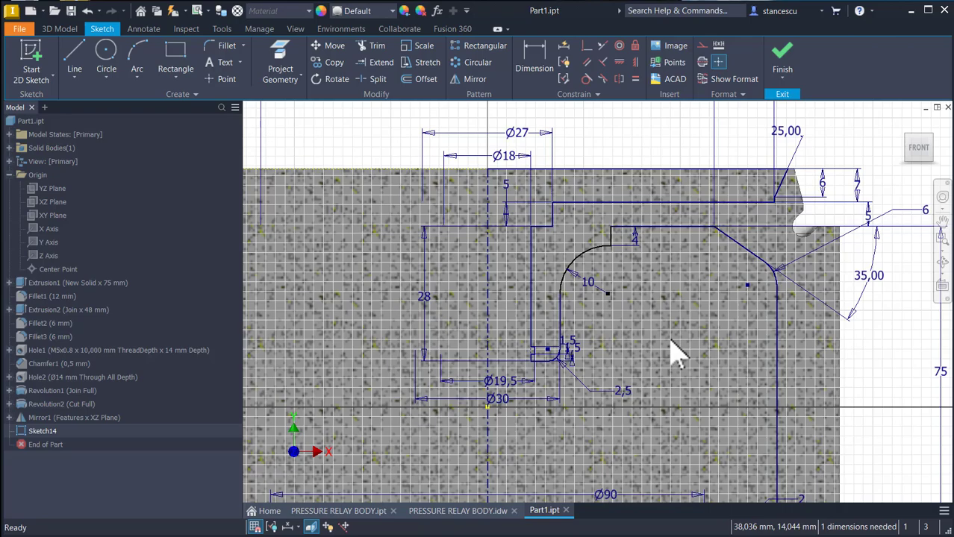
pyautogui.press('t')
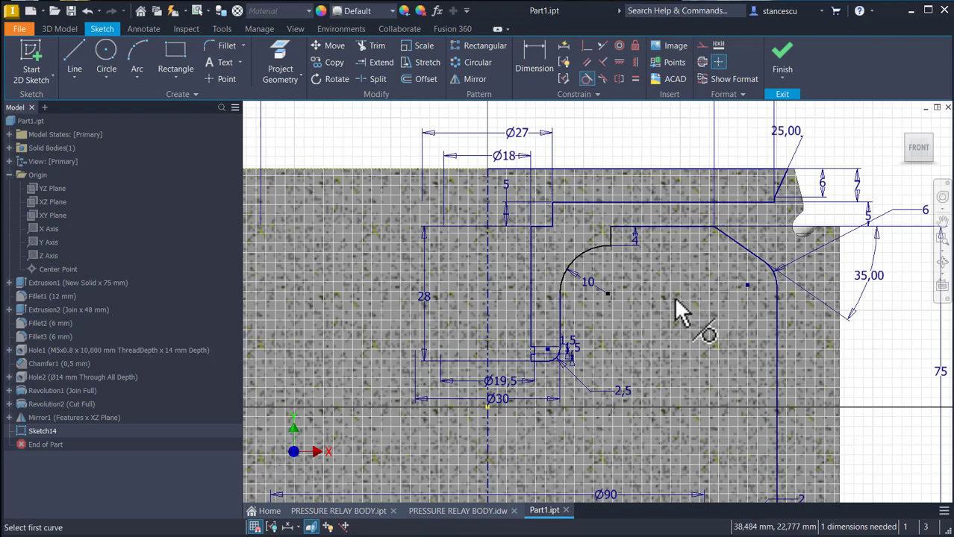
pyautogui.moveTo(676, 302); pyautogui.dragTo(675, 241, button='middle')
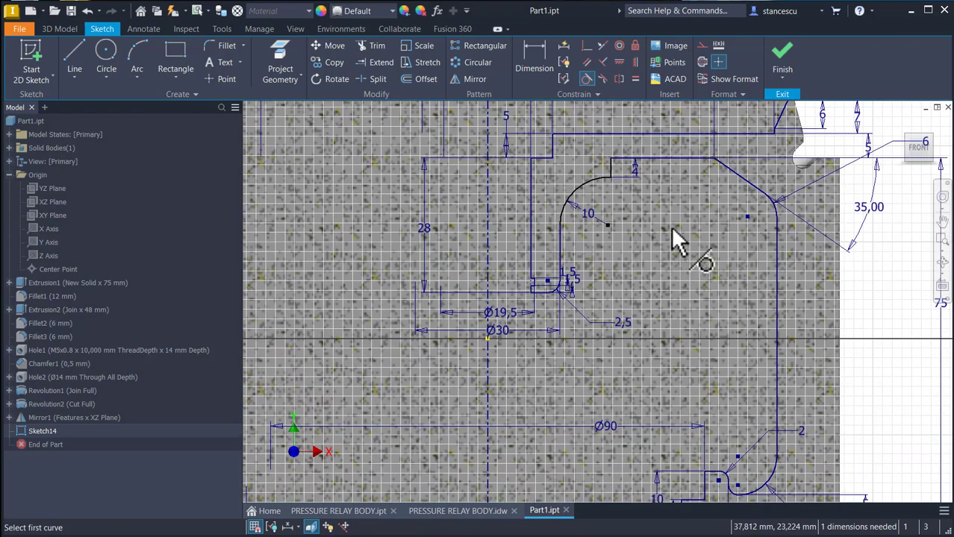
pyautogui.scroll(5, 674, 238)
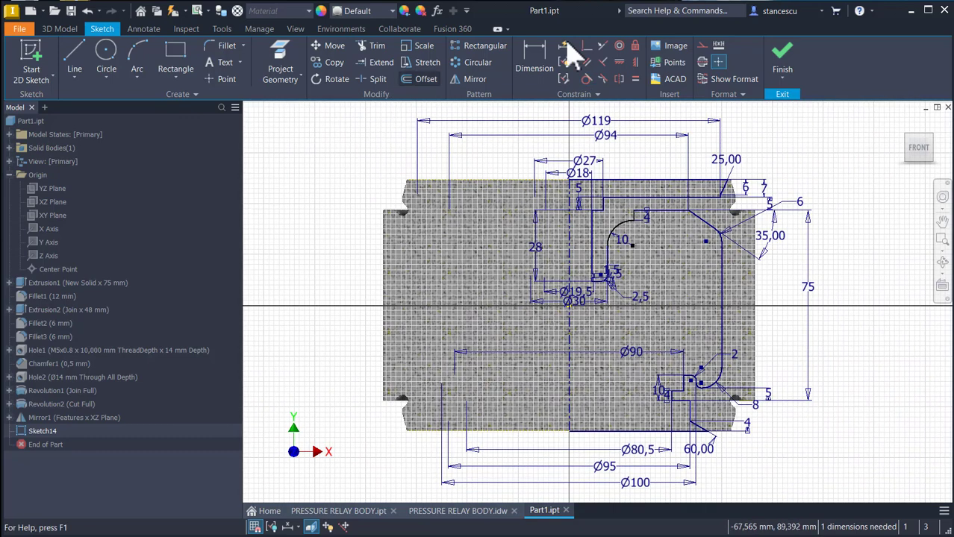
# Apply automatic dimensions and constraints to the sketch to locate the missing dimension, and remove them again
pyautogui.click(586, 79)
pyautogui.click(564, 47)
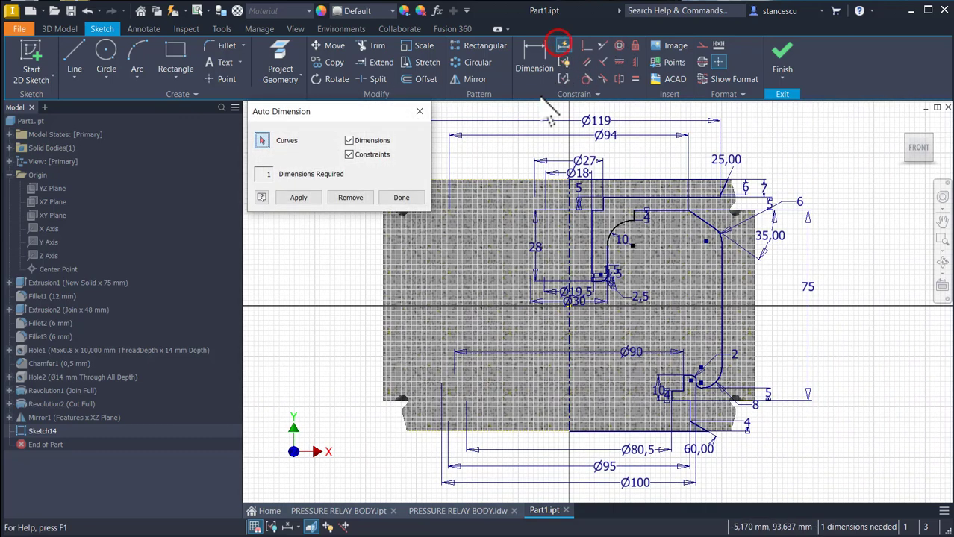
pyautogui.click(280, 196)
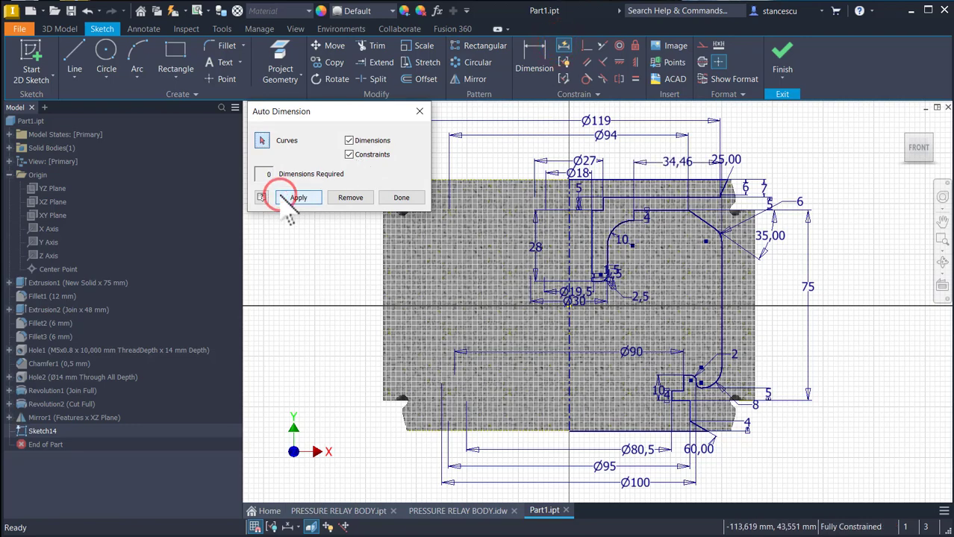
pyautogui.click(352, 199)
pyautogui.click(401, 198)
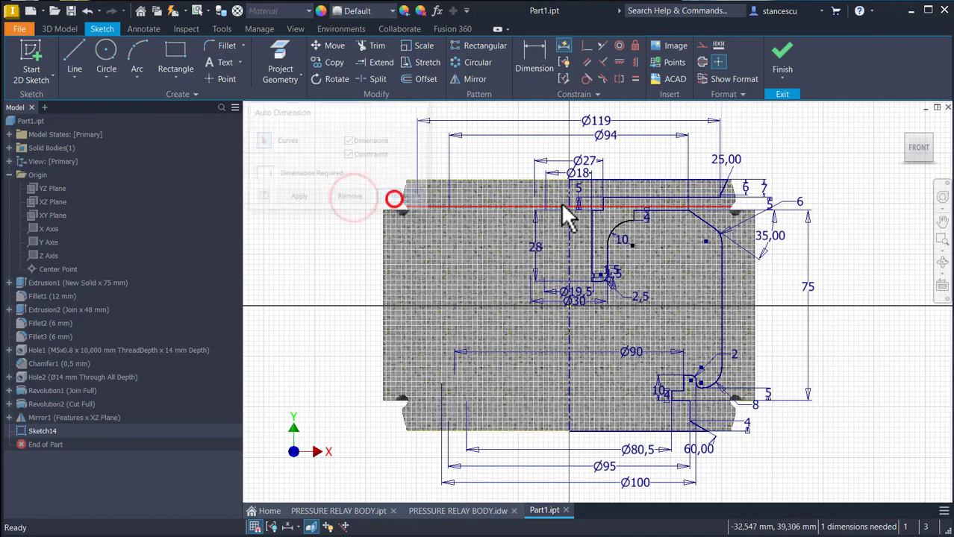
# Dimension the short vertical line above the 10 mm arc from the centerline as a 50 mm diameter
pyautogui.scroll(4, 631, 224)
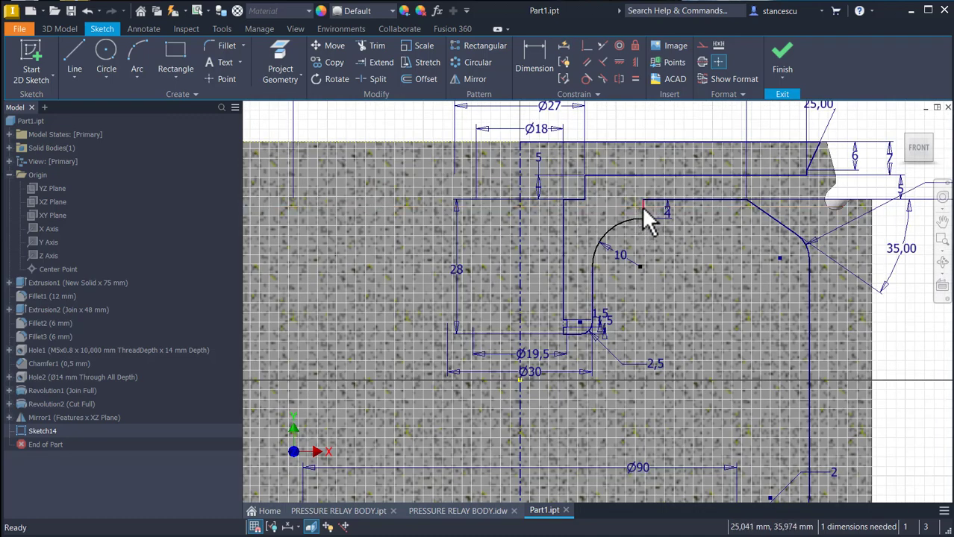
pyautogui.moveTo(642, 260); pyautogui.dragTo(643, 382, button='middle')
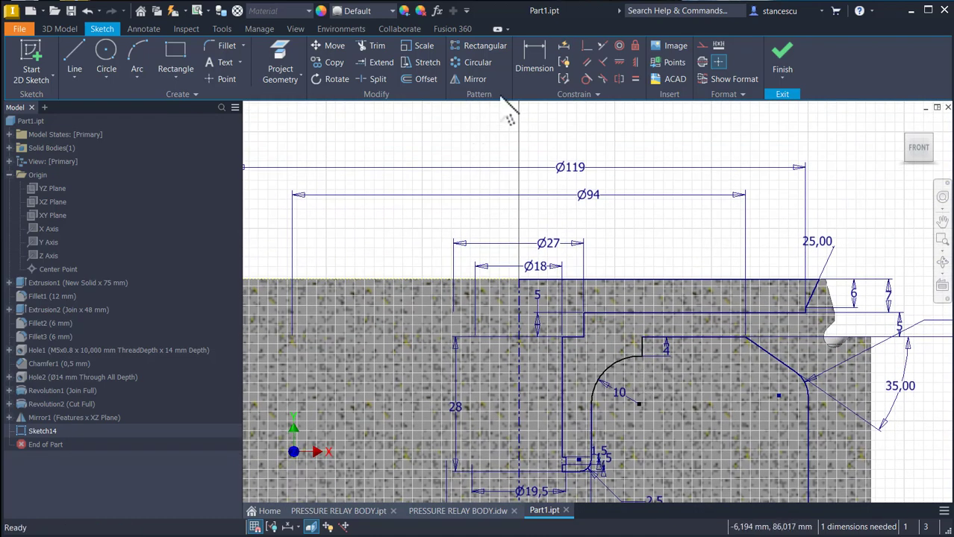
pyautogui.click(534, 74)
pyautogui.scroll(3, 629, 351)
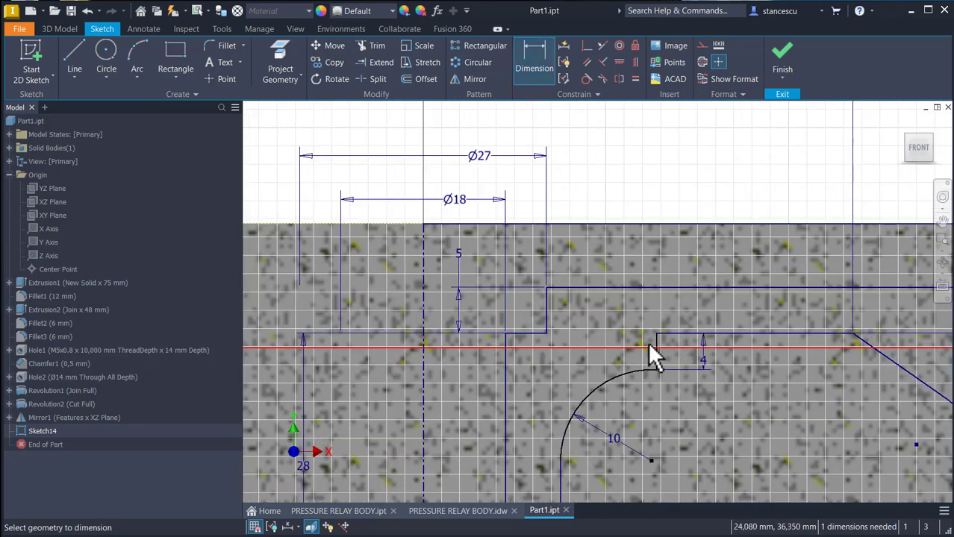
pyautogui.click(655, 345)
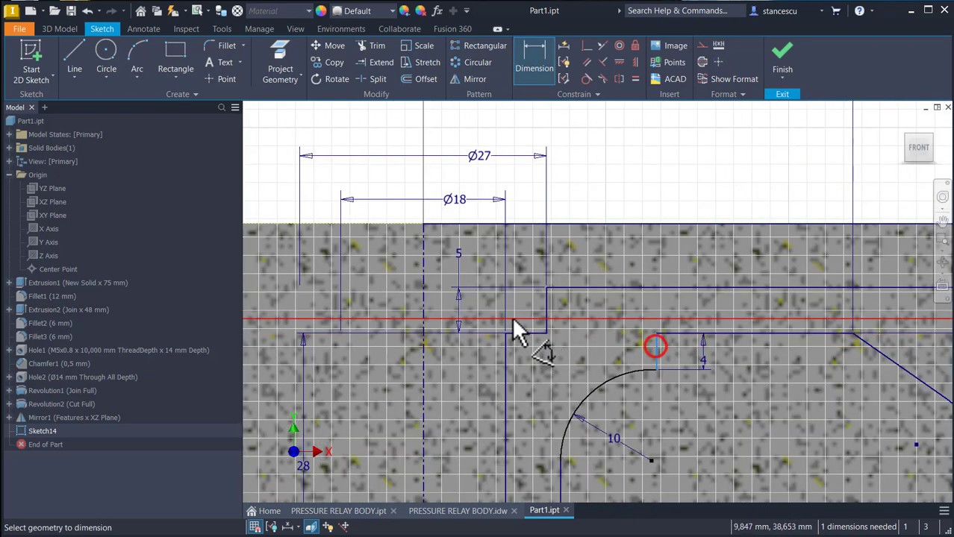
pyautogui.click(425, 281)
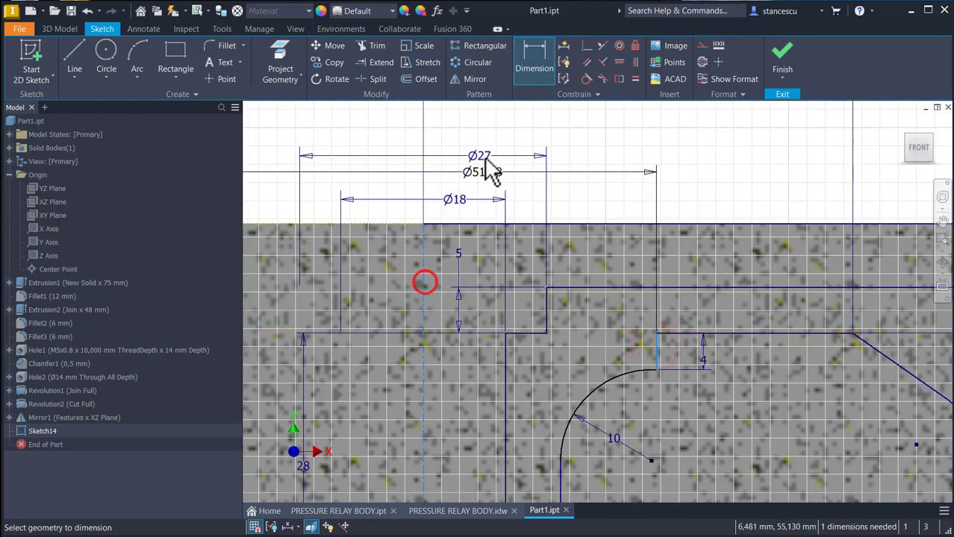
pyautogui.click(483, 128)
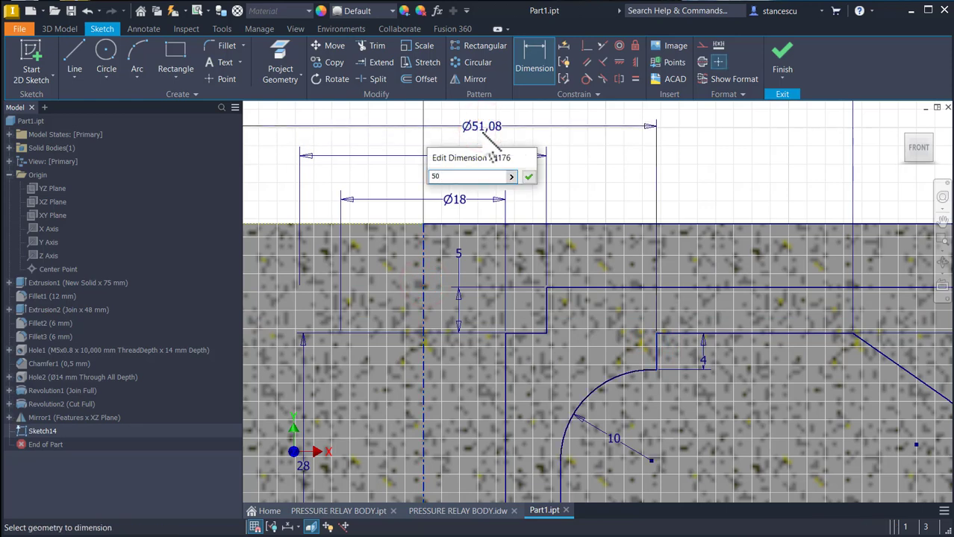
pyautogui.press('Return')
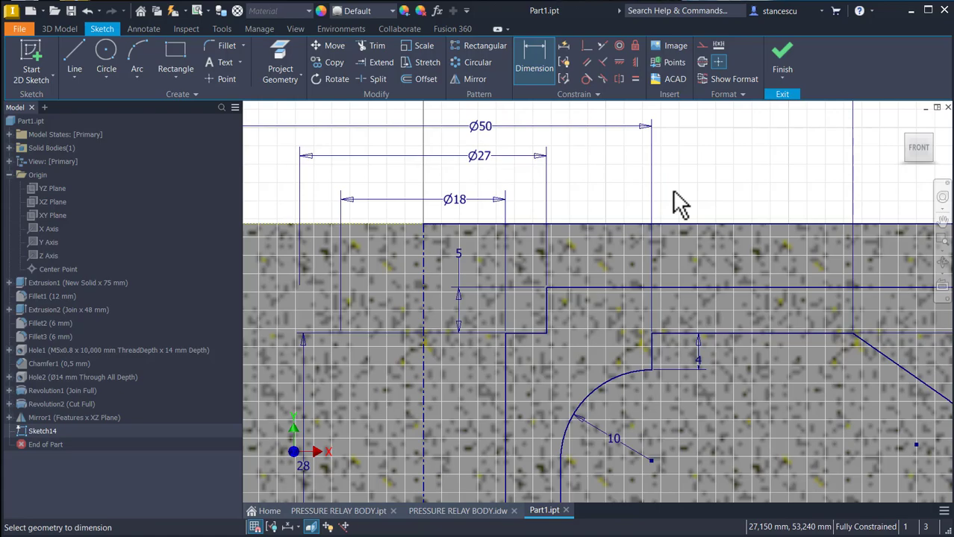
# Finish the sketch and revolve the internal profile a full 360° about the centerline as a cut
pyautogui.scroll(-6, 679, 203)
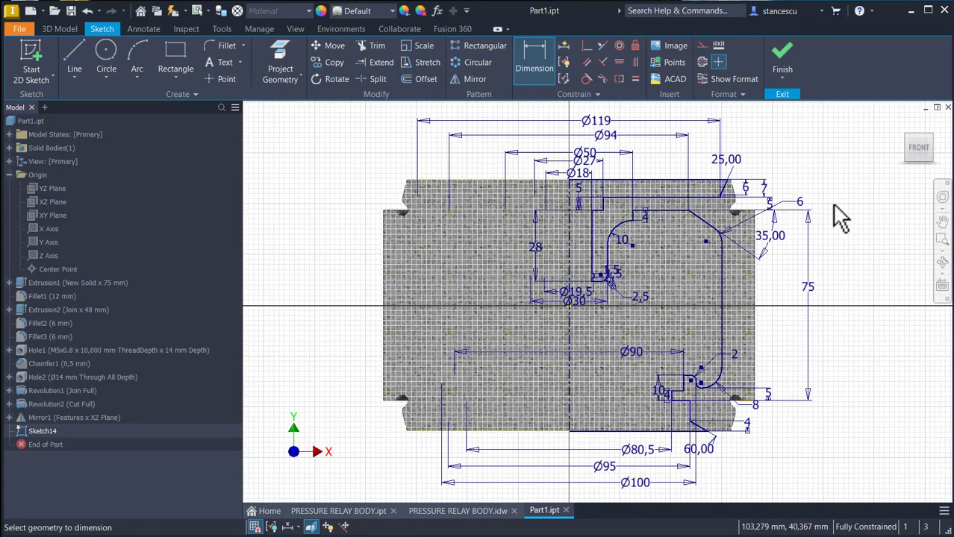
pyautogui.click(784, 67)
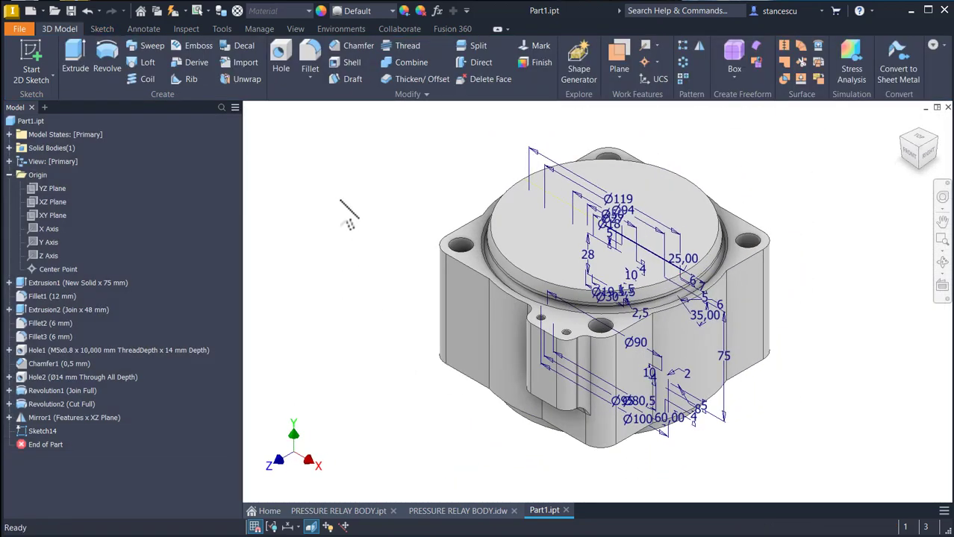
pyautogui.click(106, 58)
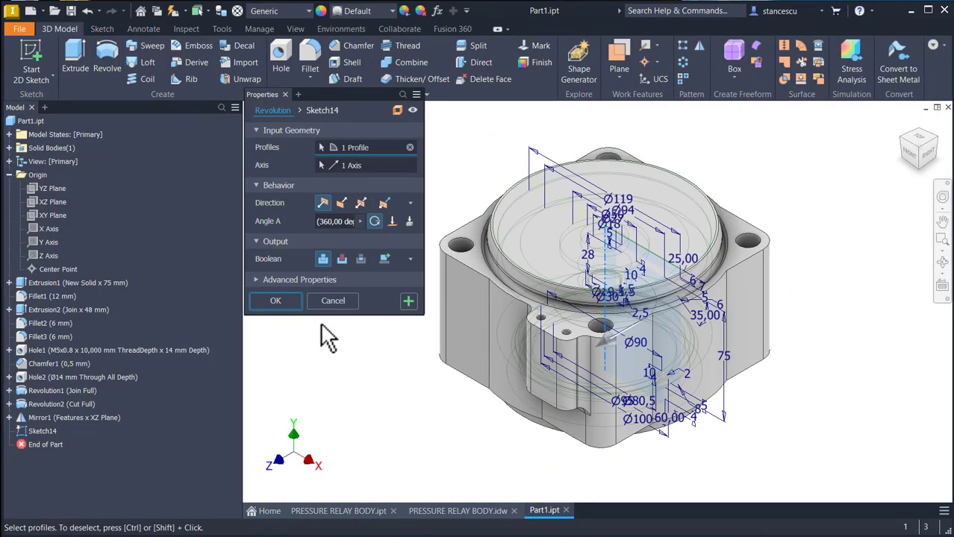
pyautogui.moveTo(342, 343)
pyautogui.keyDown('shift'); pyautogui.mouseDown(button='middle')
pyautogui.moveTo(353, 344)
pyautogui.moveTo(354, 324)
pyautogui.moveTo(355, 339)
pyautogui.moveTo(340, 332)
pyautogui.mouseUp(button='middle'); pyautogui.keyUp('shift')
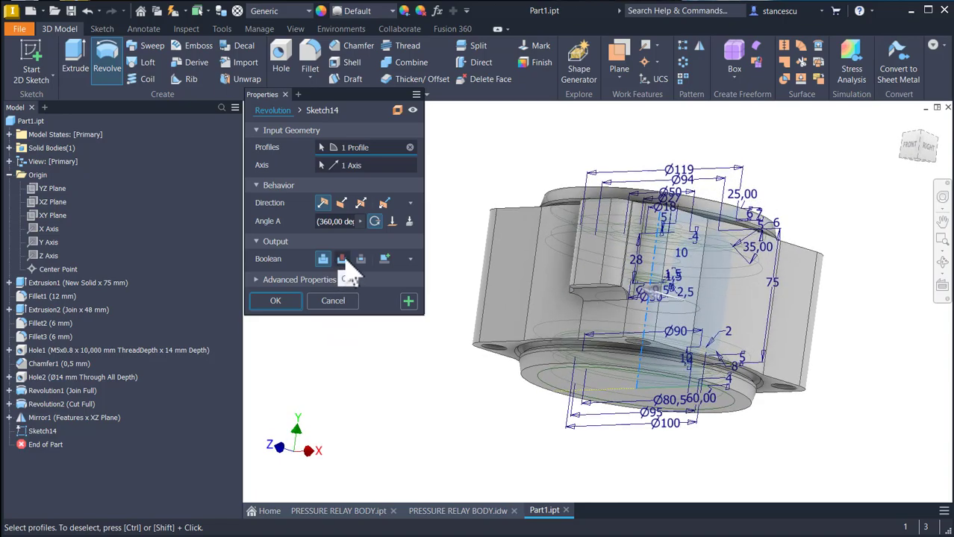
pyautogui.click(343, 260)
pyautogui.moveTo(377, 383)
pyautogui.keyDown('shift'); pyautogui.mouseDown(button='middle')
pyautogui.moveTo(376, 369)
pyautogui.moveTo(379, 382)
pyautogui.mouseUp(button='middle'); pyautogui.keyUp('shift')
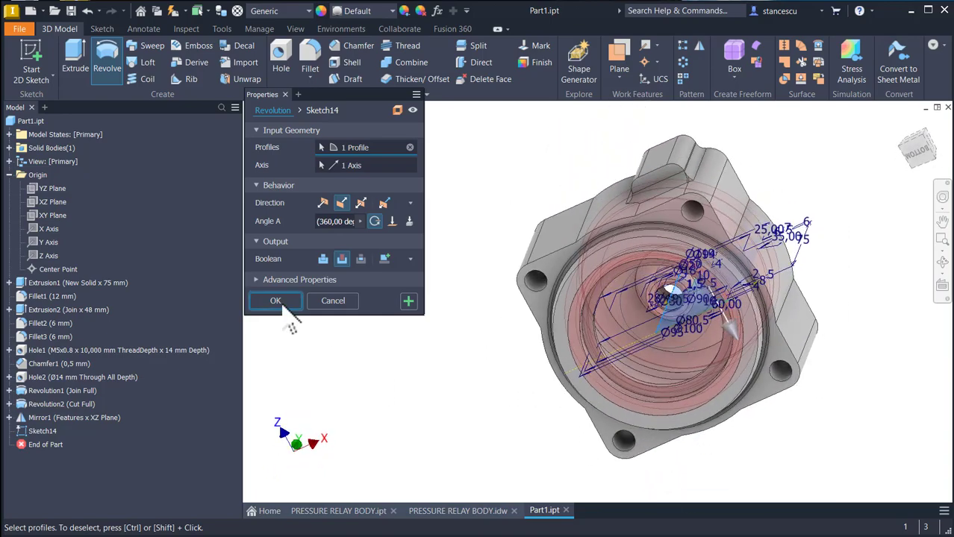
pyautogui.click(276, 301)
pyautogui.press('F6')
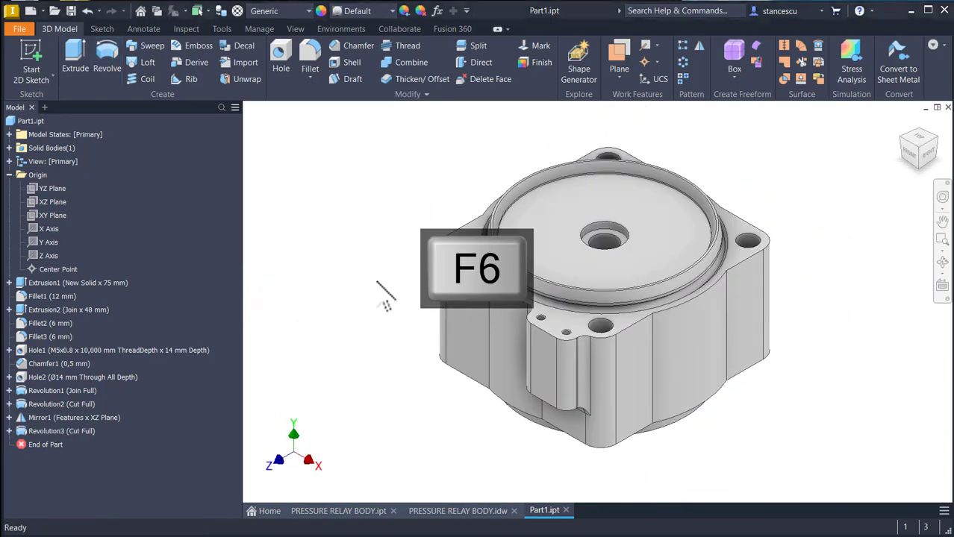
# Switch to PRESSURE RELAY BODY.idw and examine the width and radius dimensions of the three notches in view B
pyautogui.click(445, 512)
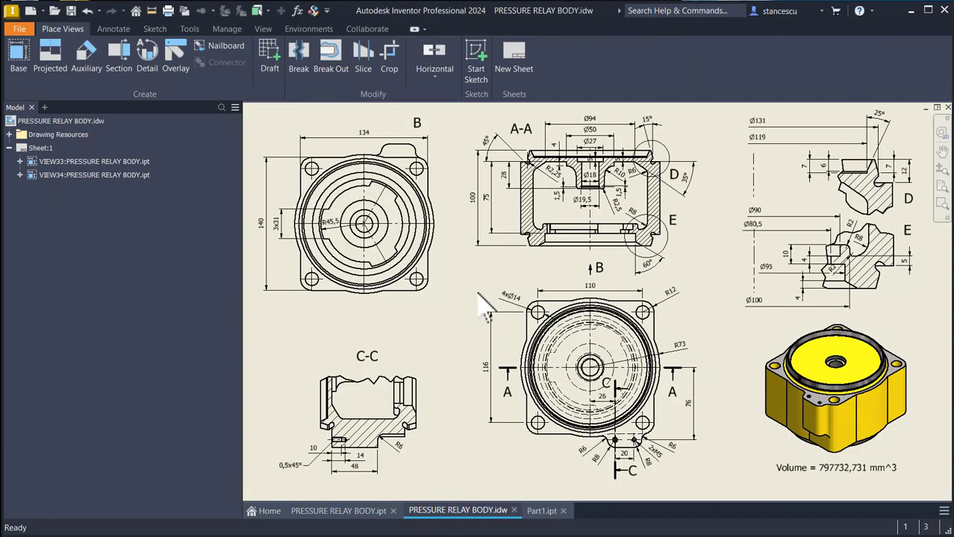
pyautogui.click(416, 279)
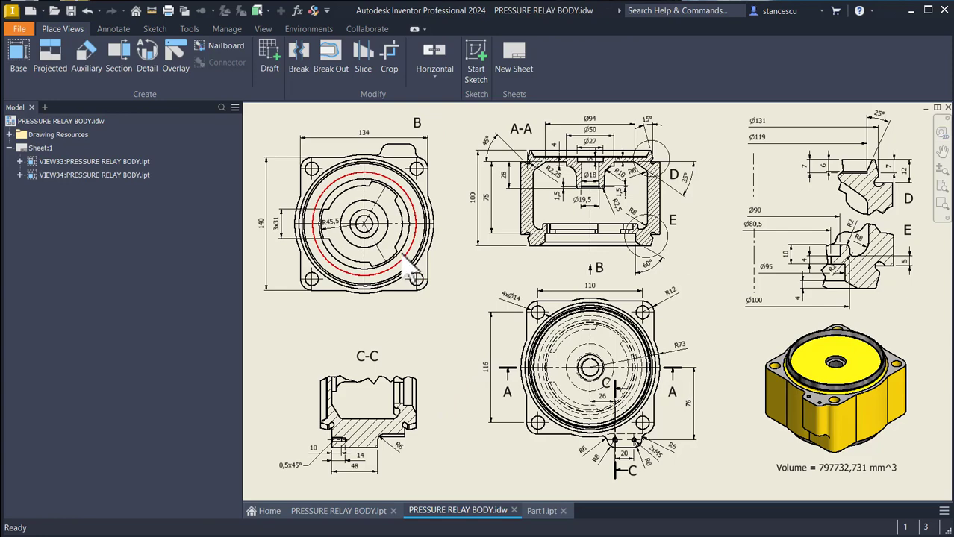
pyautogui.click(284, 237)
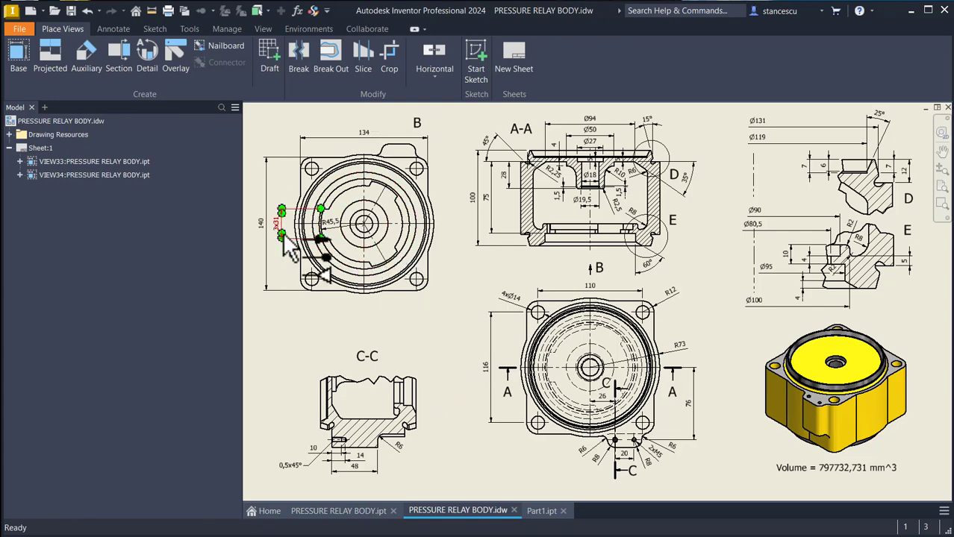
pyautogui.scroll(-5, 298, 250)
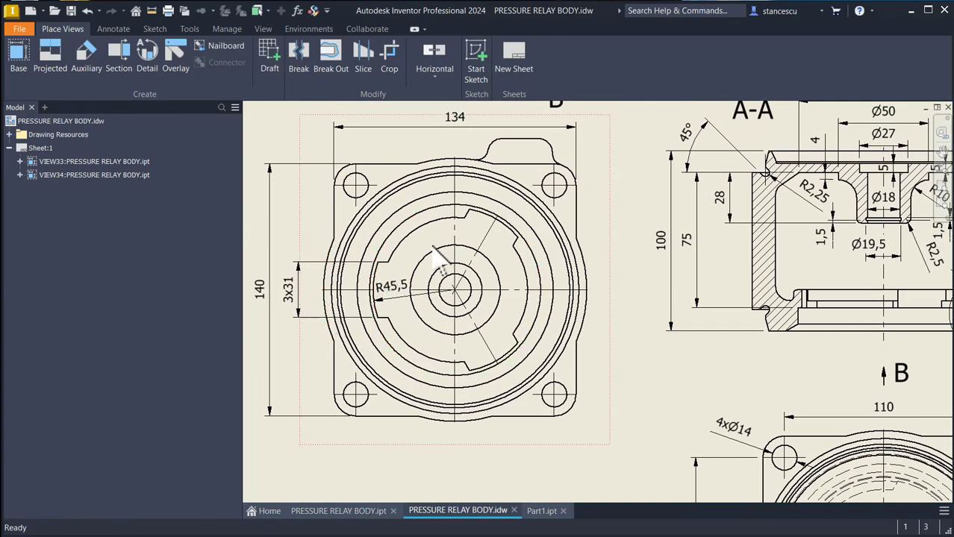
pyautogui.click(287, 297)
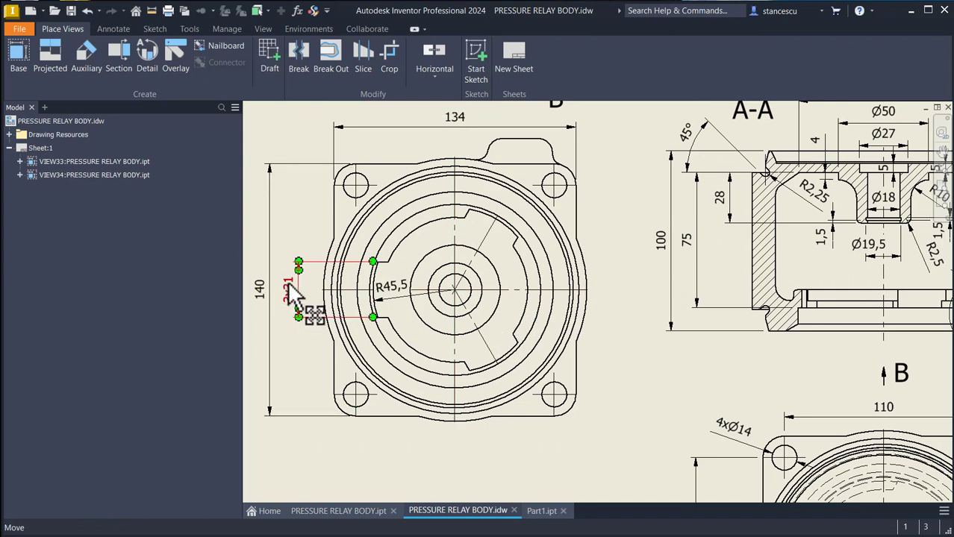
pyautogui.click(401, 297)
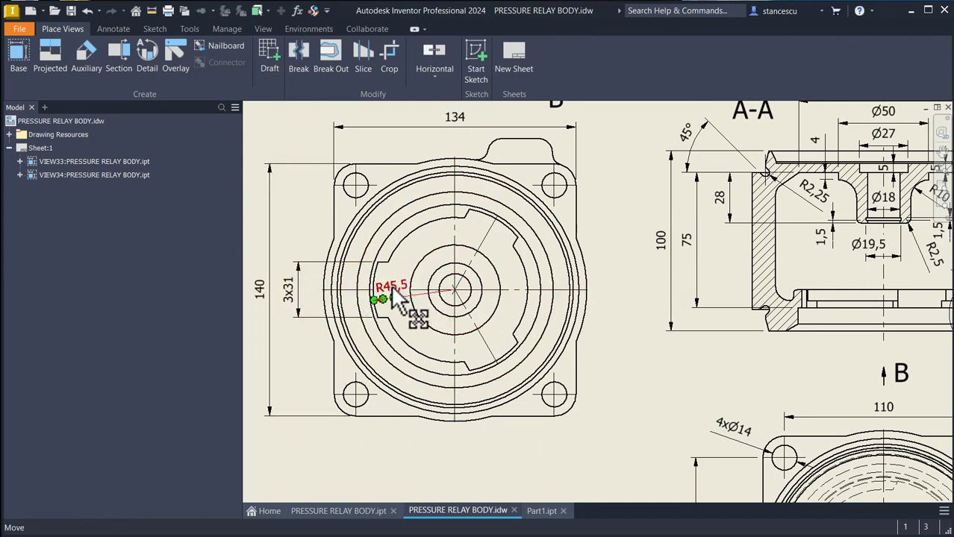
pyautogui.press('Escape')
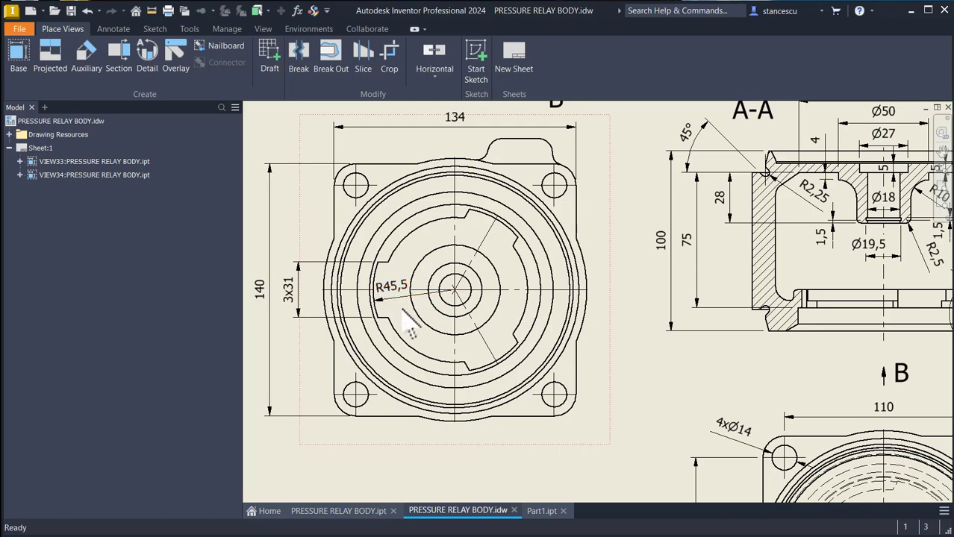
# Switch to PRESSURE RELAY BODY.ipt and examine the three notches in the inner lip from the underside
pyautogui.click(338, 511)
pyautogui.keyDown('shift'); pyautogui.moveTo(479, 437); pyautogui.dragTo(755, 323, button='middle'); pyautogui.keyUp('shift')
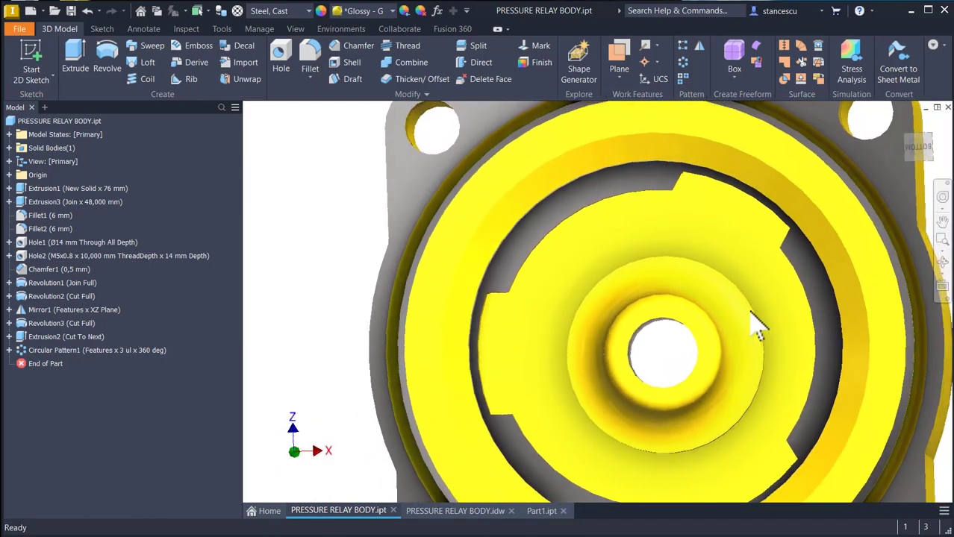
pyautogui.press('F6')
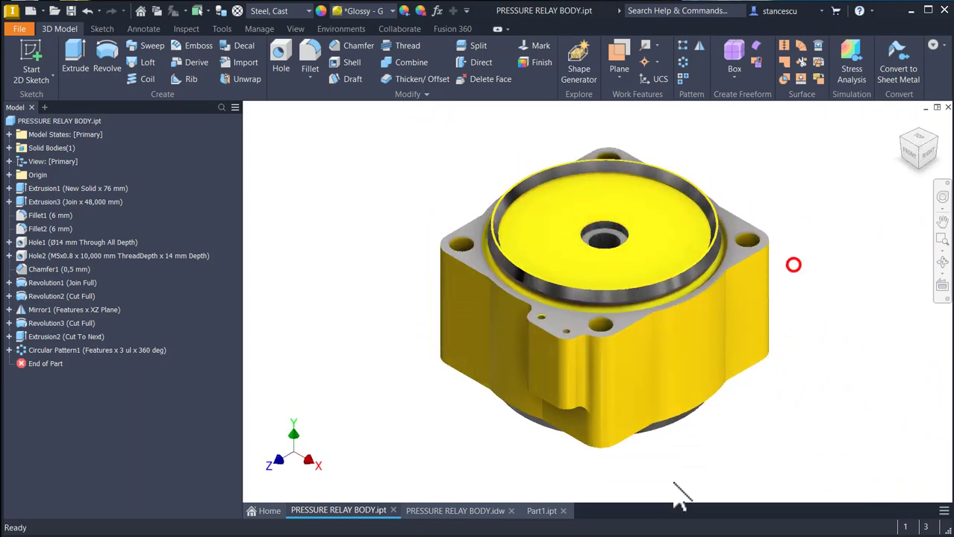
# Switch to Part1.ipt and start a sketch on the inner lip's bottom face, with the graphics sliced at the sketch plane
pyautogui.click(536, 512)
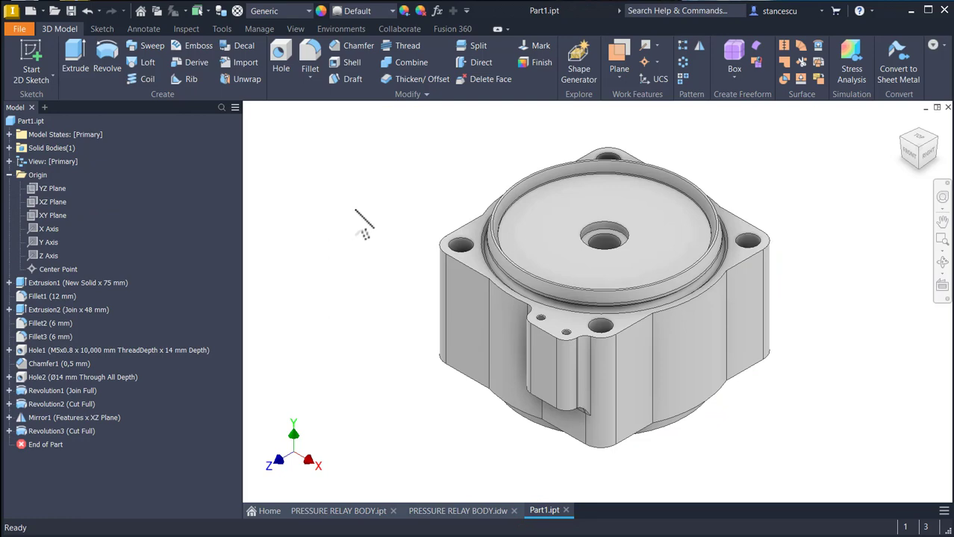
pyautogui.keyDown('shift'); pyautogui.moveTo(369, 230); pyautogui.dragTo(539, 289, button='middle'); pyautogui.keyUp('shift')
pyautogui.scroll(3, 539, 289)
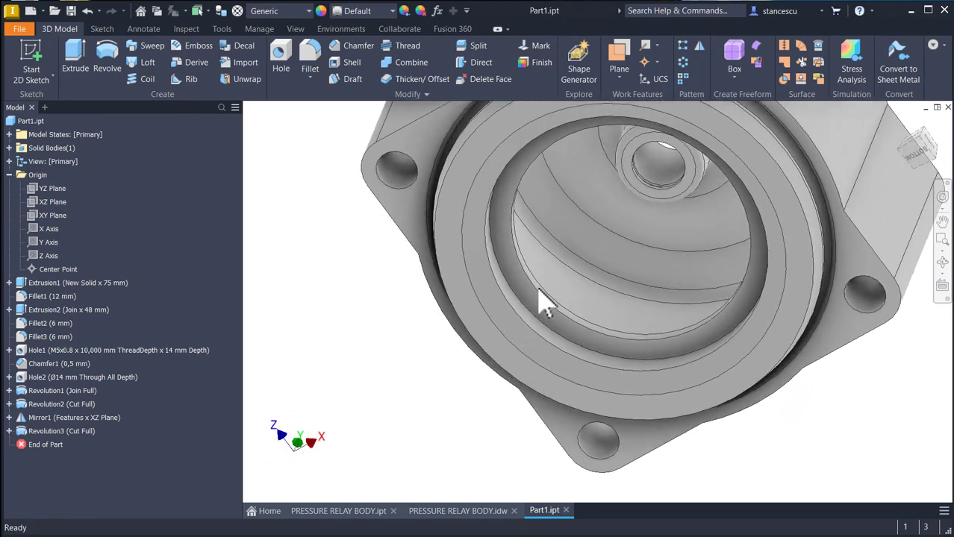
pyautogui.click(527, 271)
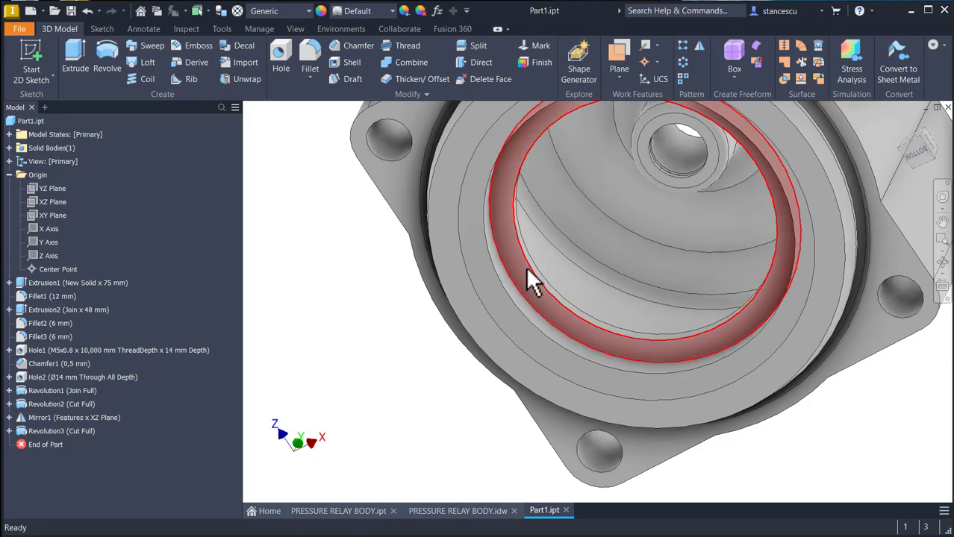
pyautogui.click(527, 272)
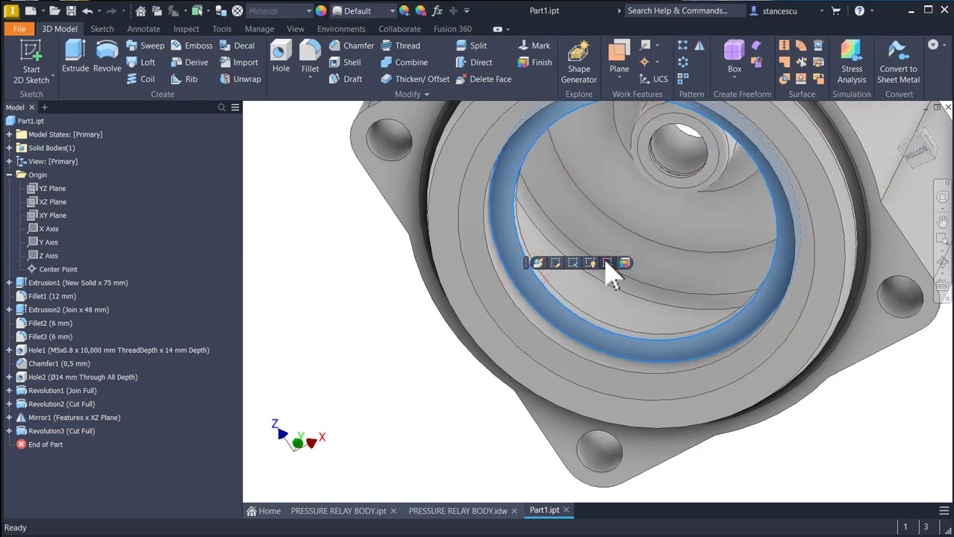
pyautogui.click(607, 263)
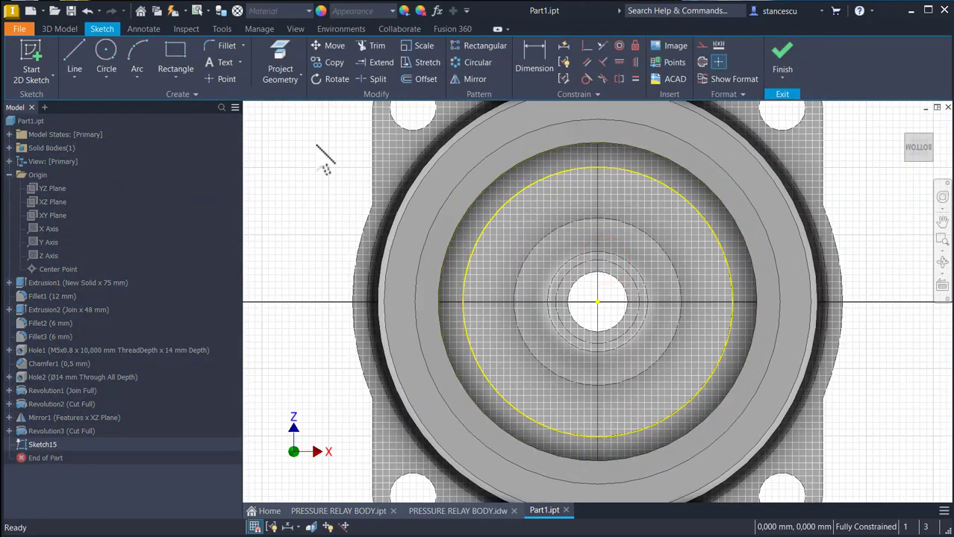
pyautogui.press('F7')
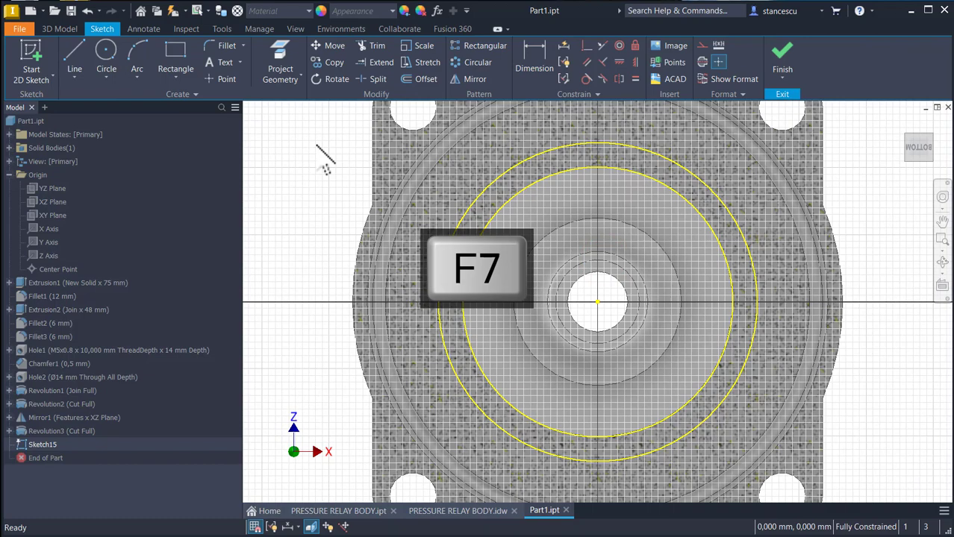
# Draw a circle of 45.5 mm radius centered on the origin, between the lip's inner and outer edges
pyautogui.click(106, 52)
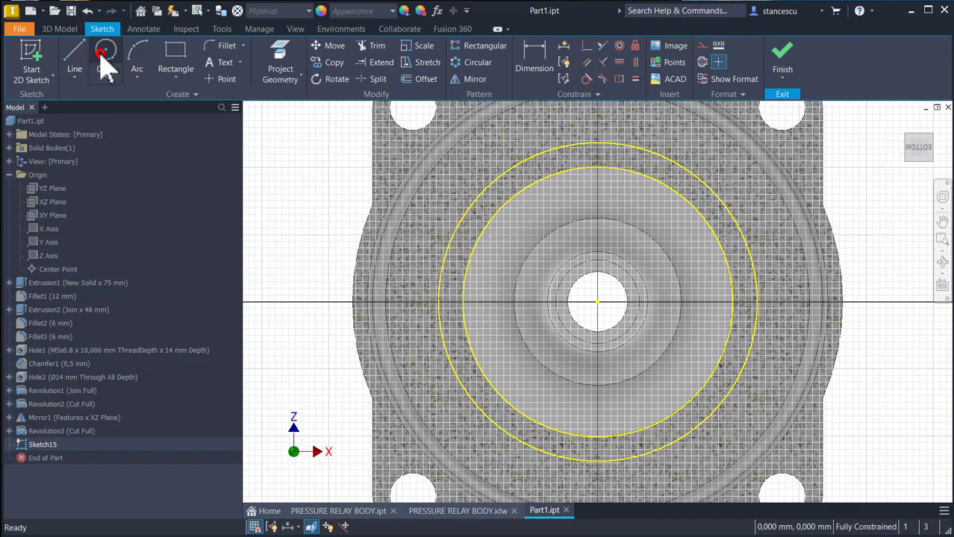
pyautogui.click(597, 300)
pyautogui.rightClick(859, 230)
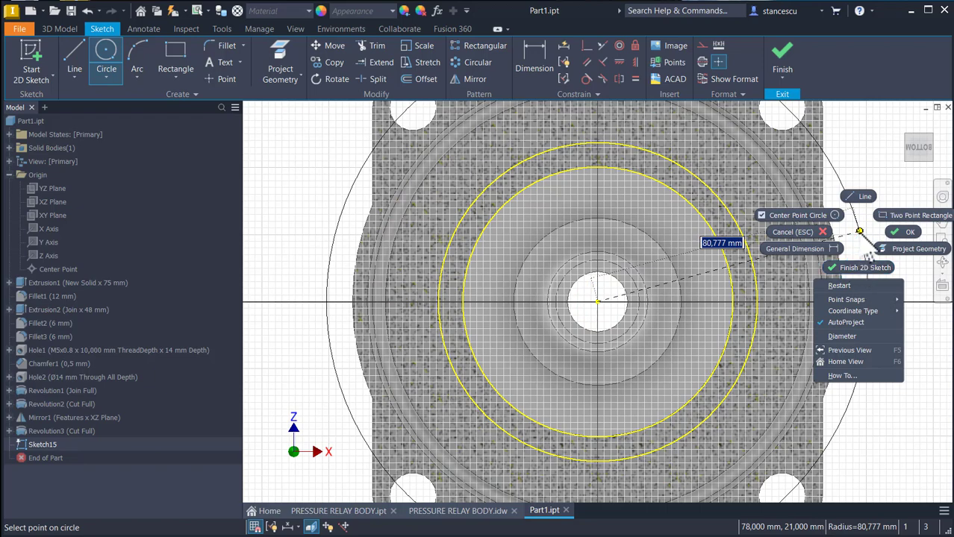
pyautogui.click(859, 233)
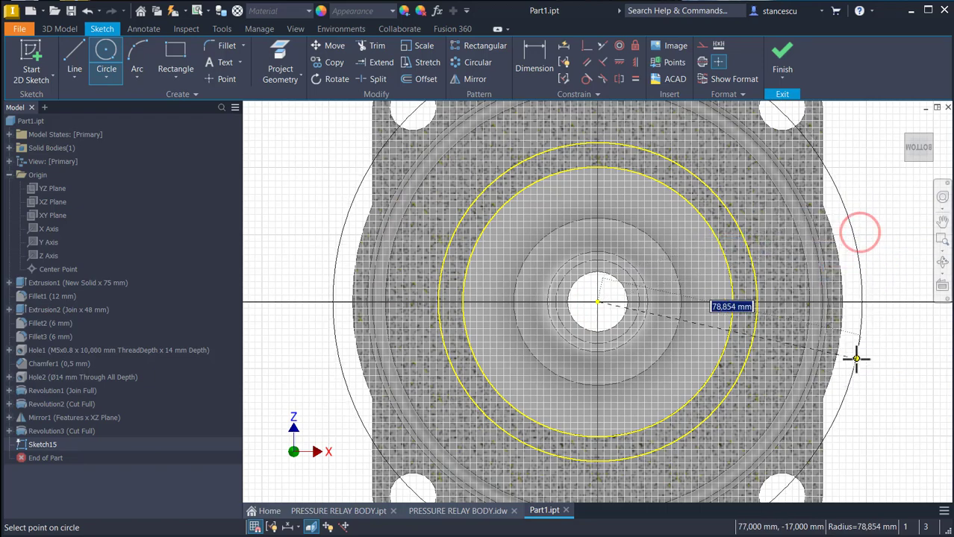
pyautogui.write('4')
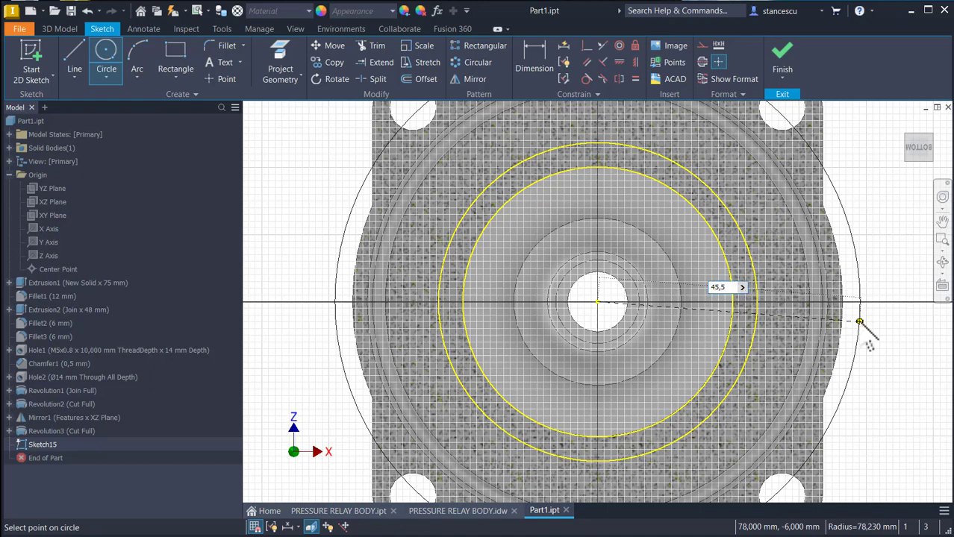
pyautogui.write('5,5')
pyautogui.press('Return')
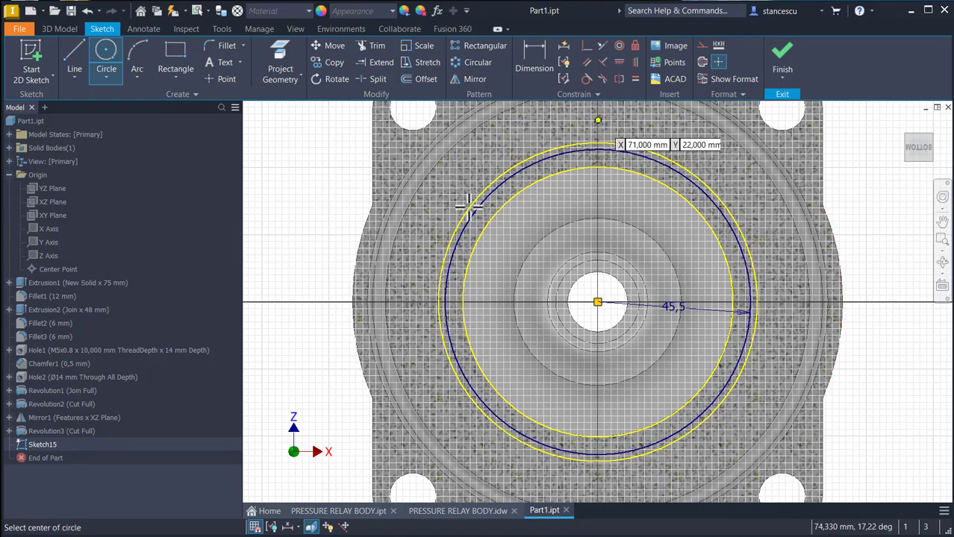
# Draw a line about 5.3 mm long from the 45.5 mm circle to the lip's inner edge above the horizontal axis and constrain it horizontal
pyautogui.click(78, 54)
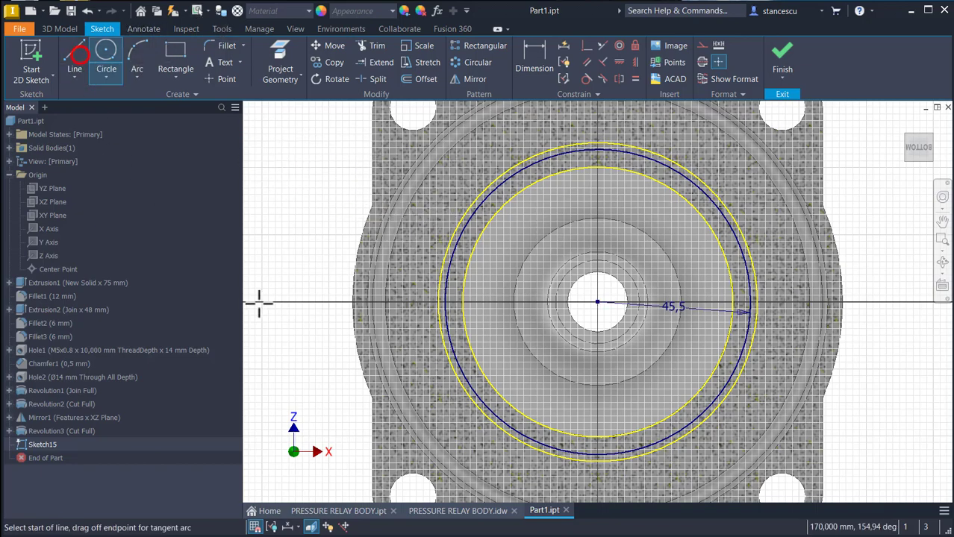
pyautogui.click(453, 258)
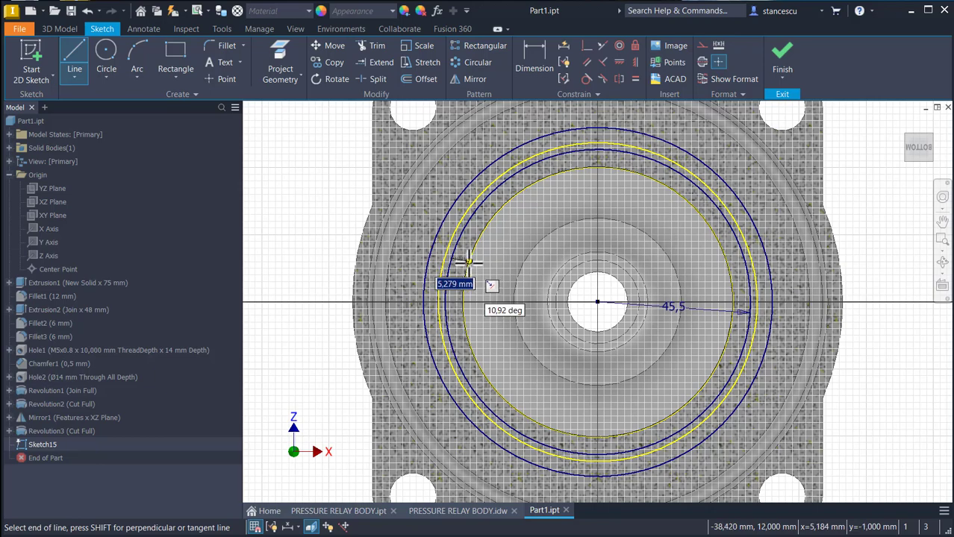
pyautogui.doubleClick(469, 262)
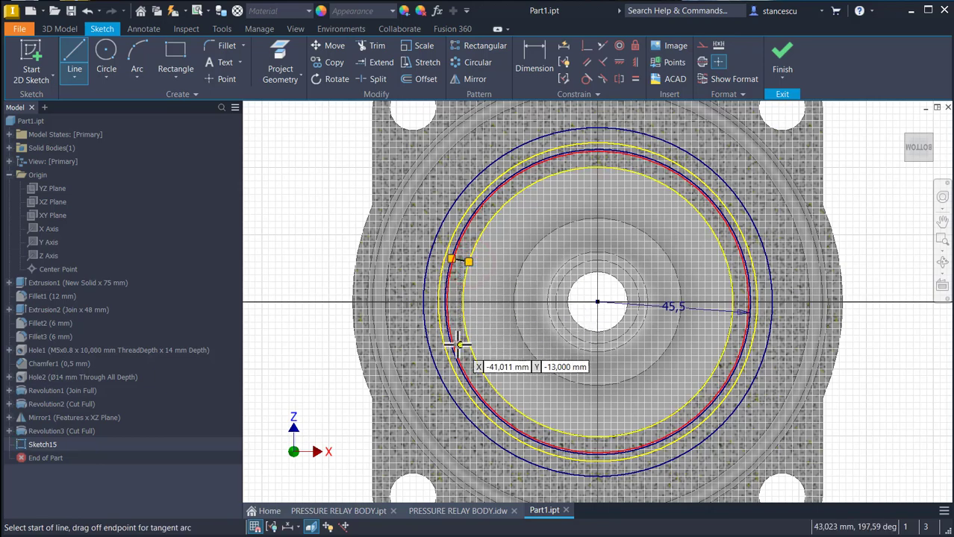
pyautogui.scroll(2, 455, 303)
pyautogui.scroll(2, 471, 253)
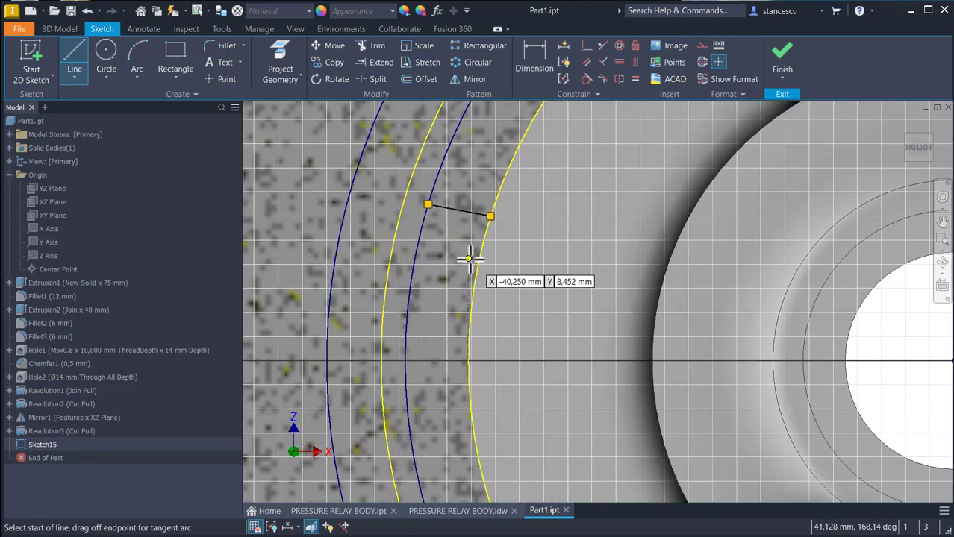
pyautogui.click(619, 62)
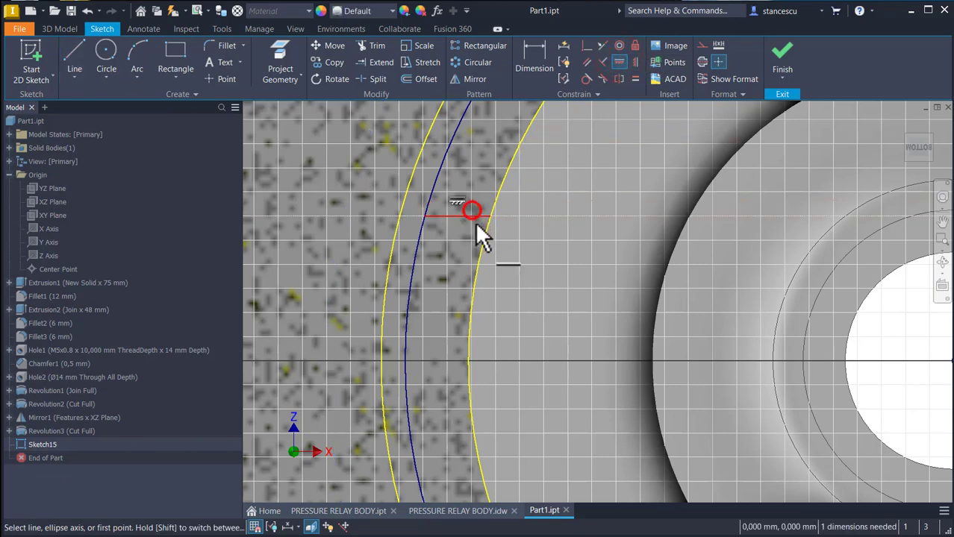
pyautogui.click(476, 218)
# Draw a second horizontal line from the 45.5 mm circle to the lip's inner edge, below the horizontal axis
pyautogui.click(74, 61)
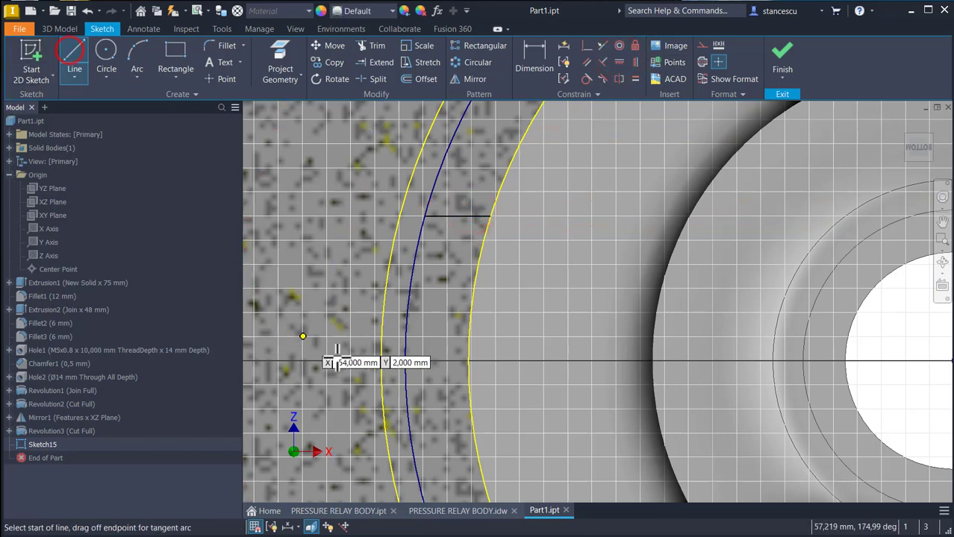
pyautogui.click(410, 437)
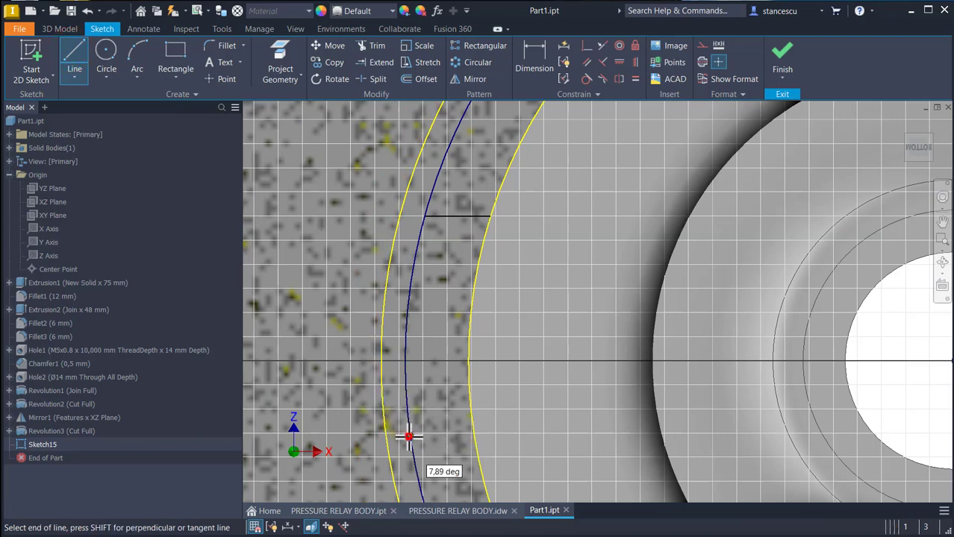
pyautogui.click(474, 436)
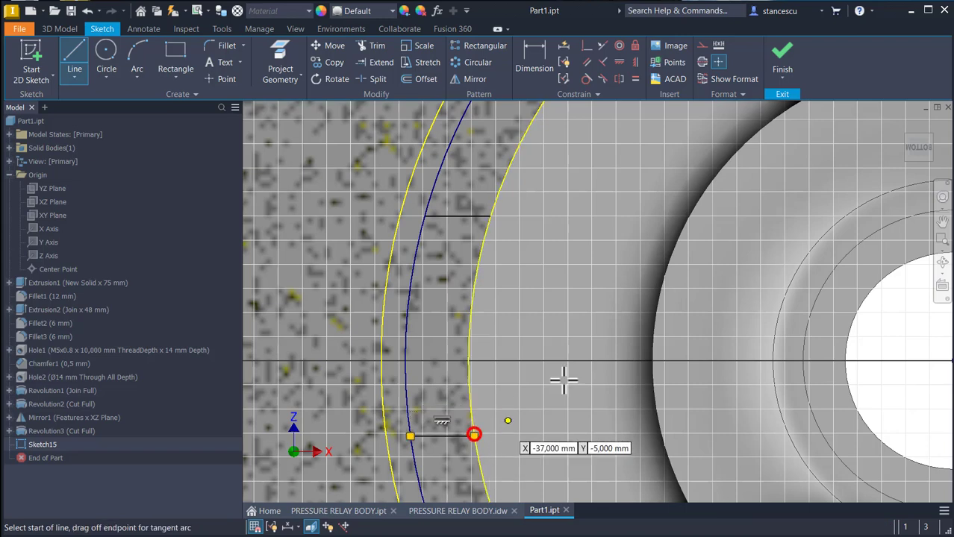
pyautogui.press('Escape')
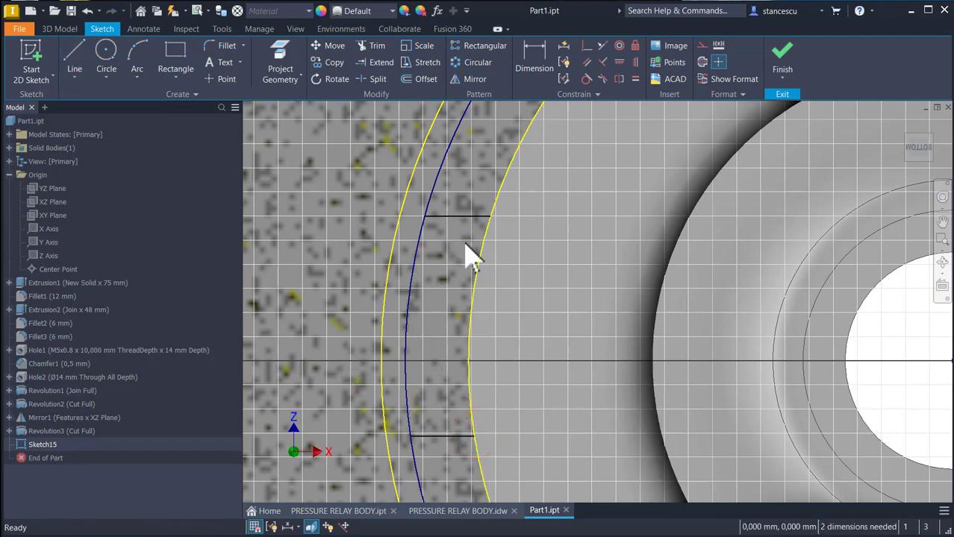
# Apply an equal constraint between the two short horizontal lines
pyautogui.click(636, 79)
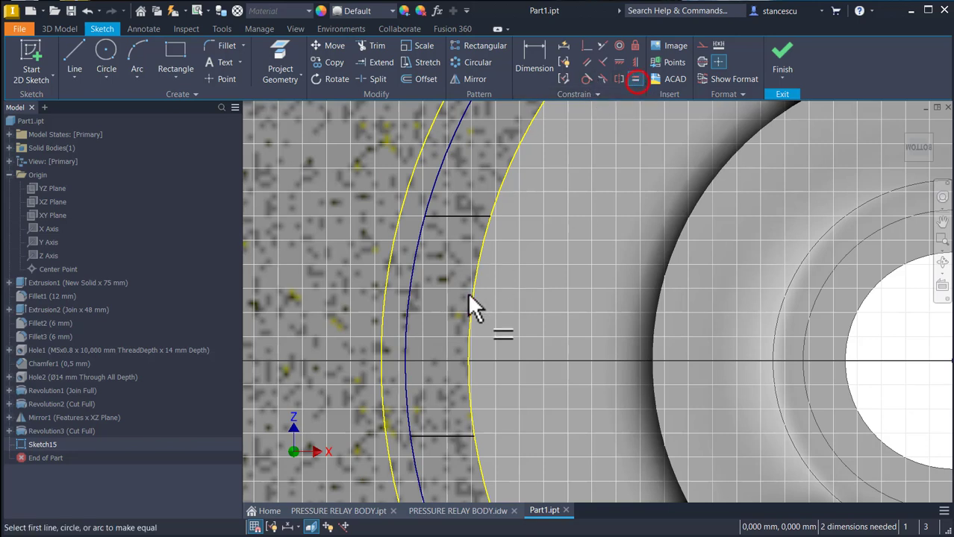
pyautogui.click(441, 436)
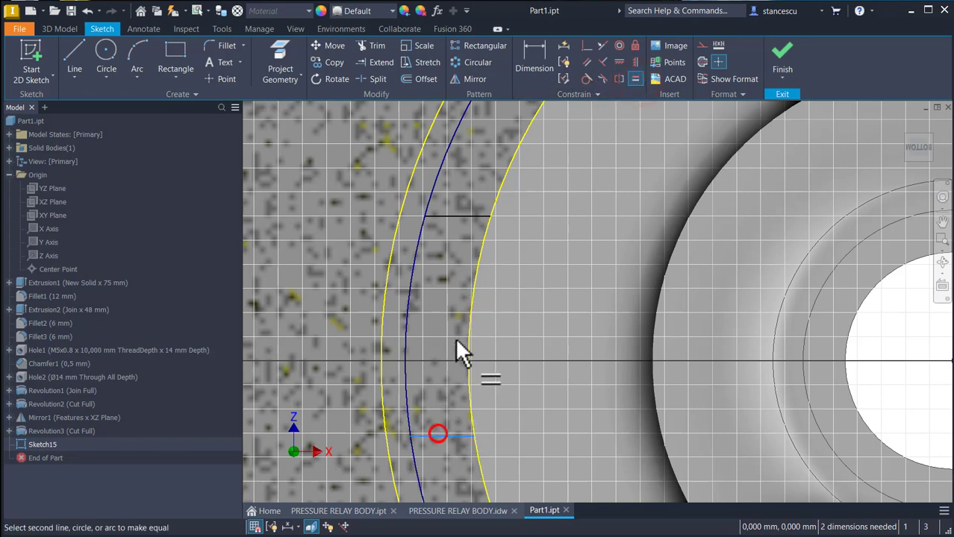
pyautogui.click(463, 218)
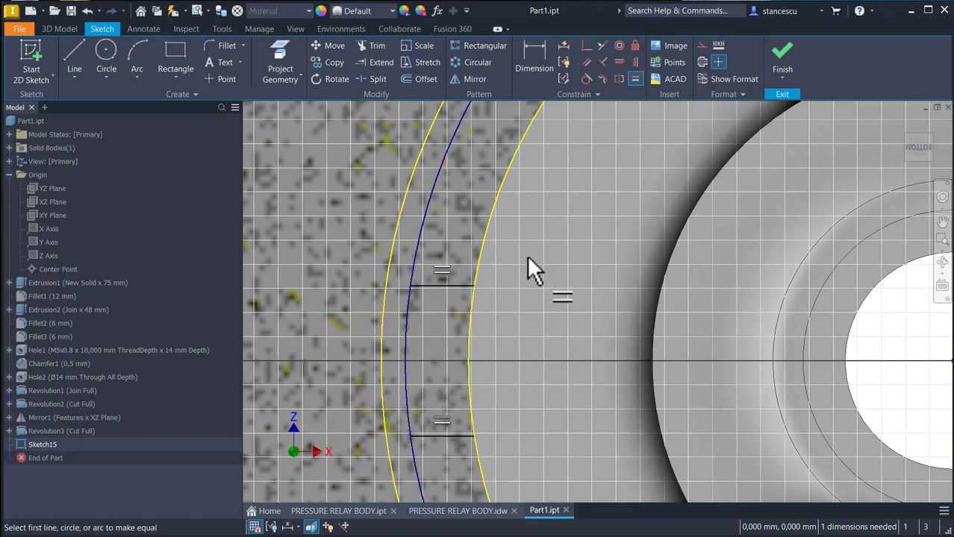
pyautogui.press('Escape')
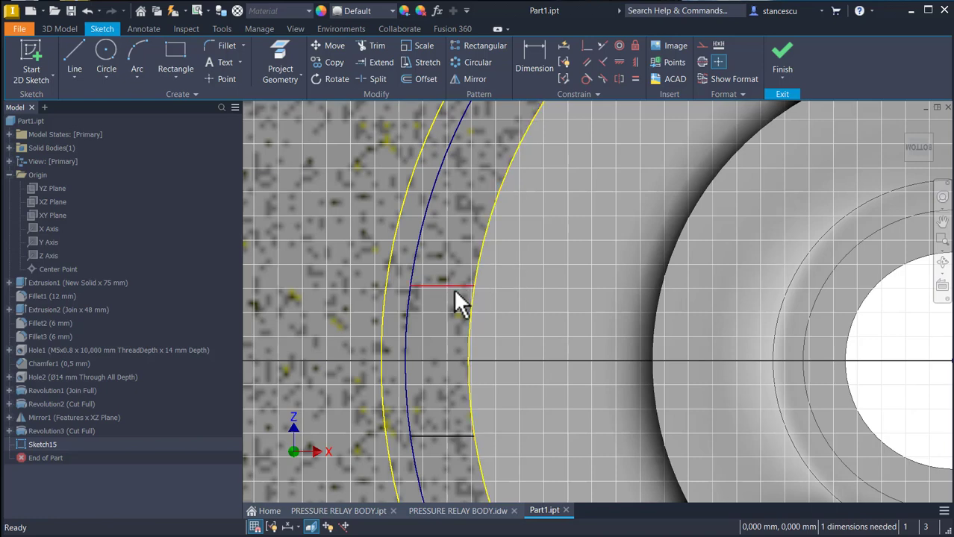
# Spread the two horizontal lines apart, dimension the distance between them as 31 mm and finish the sketch
pyautogui.moveTo(454, 290)
pyautogui.mouseDown()
pyautogui.moveTo(468, 236)
pyautogui.moveTo(456, 267)
pyautogui.mouseUp()
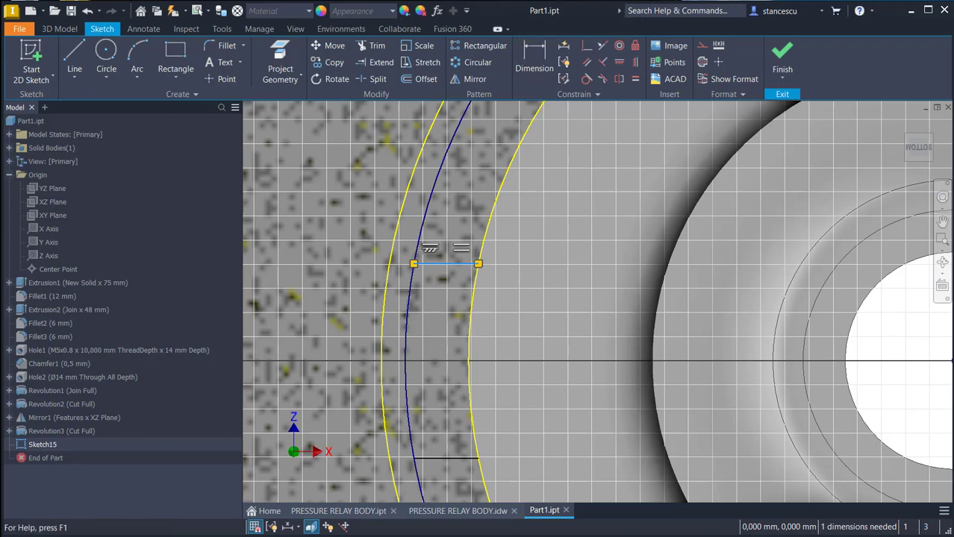
pyautogui.click(523, 52)
pyautogui.click(458, 259)
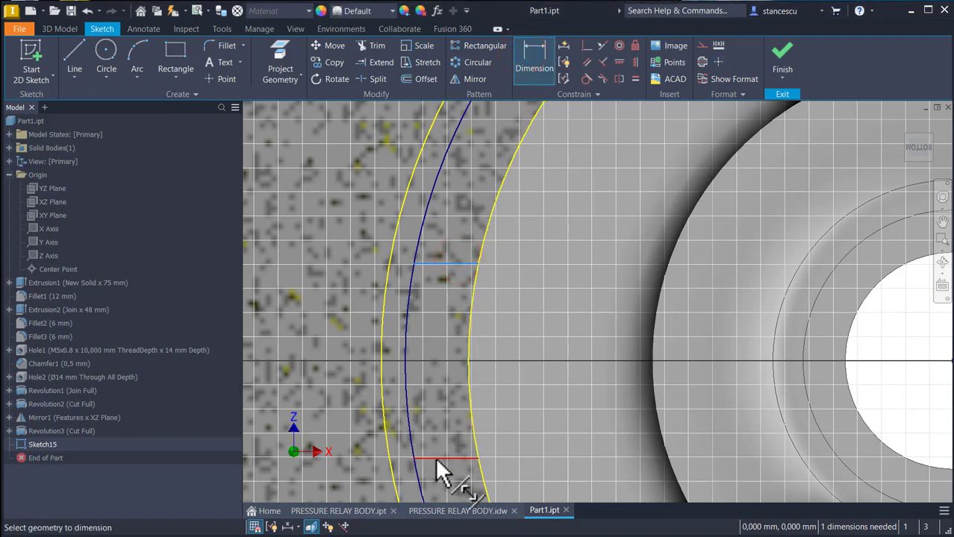
pyautogui.click(435, 458)
pyautogui.click(559, 374)
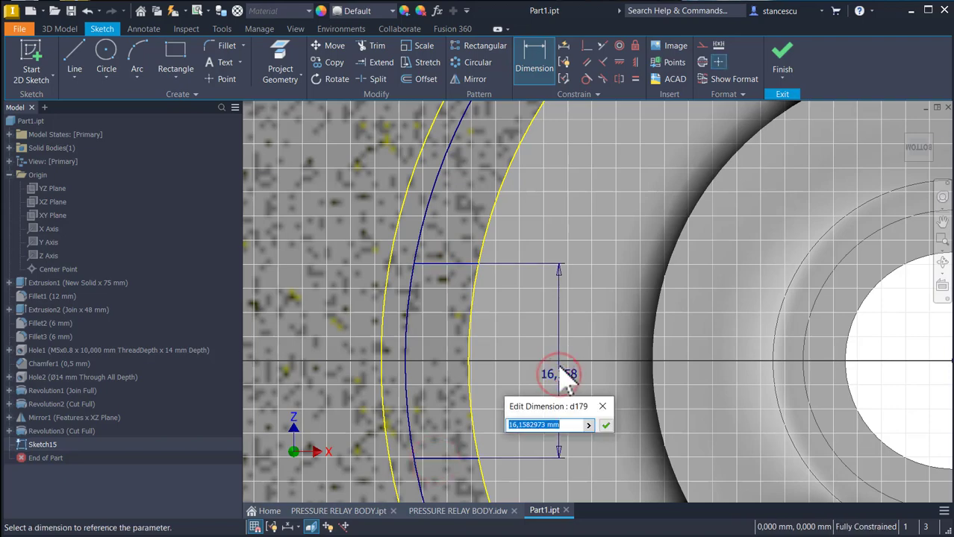
pyautogui.write('31')
pyautogui.press('Return')
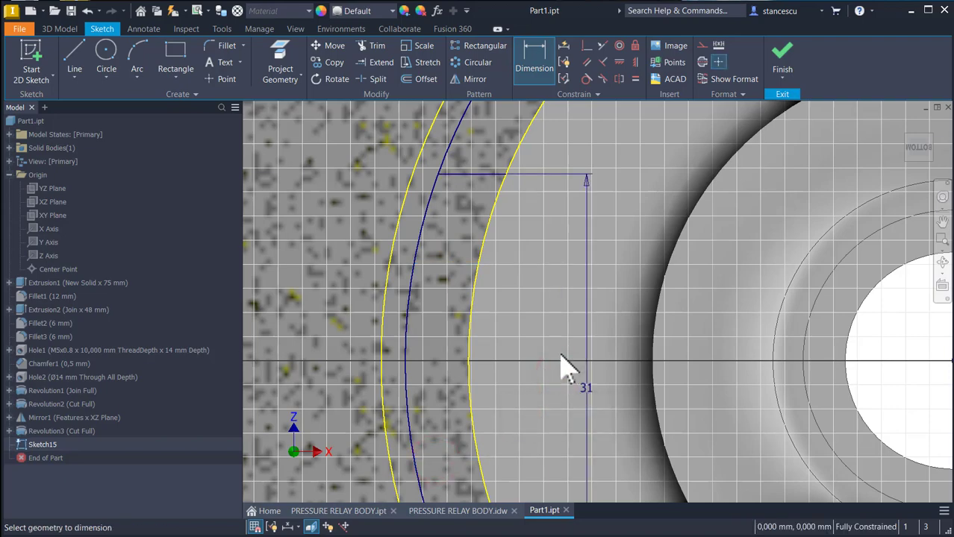
pyautogui.click(782, 51)
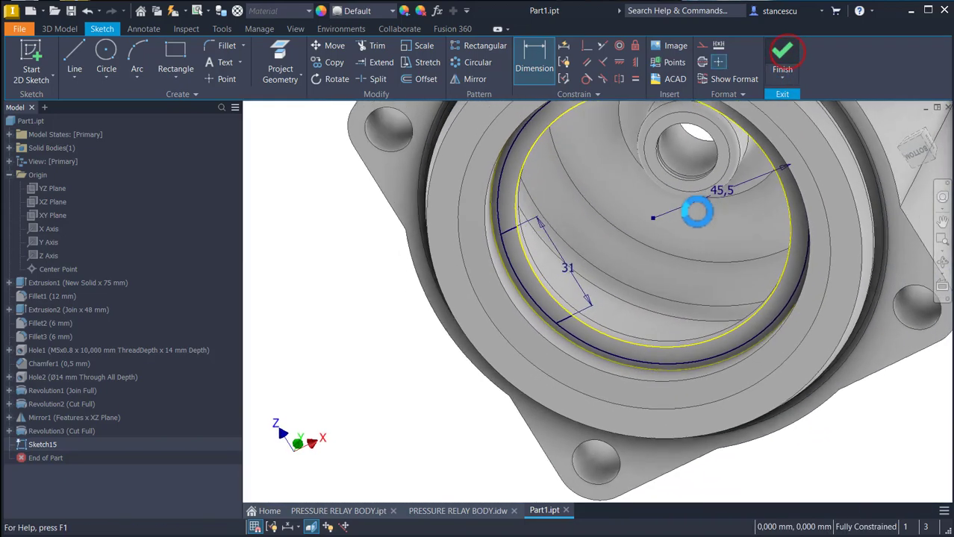
# Cut the ring segment between the two 31 mm spaced lines through the inner lip, extruding into the body with the To Next extent
pyautogui.moveTo(698, 215)
pyautogui.keyDown('shift'); pyautogui.mouseDown(button='middle')
pyautogui.moveTo(703, 228)
pyautogui.moveTo(543, 298)
pyautogui.moveTo(529, 336)
pyautogui.moveTo(489, 272)
pyautogui.mouseUp(button='middle'); pyautogui.keyUp('shift')
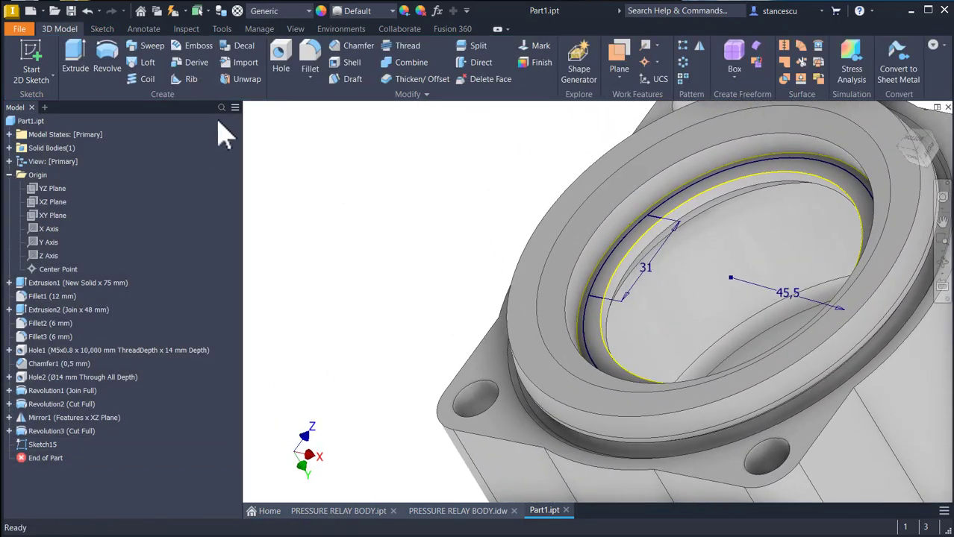
pyautogui.click(76, 59)
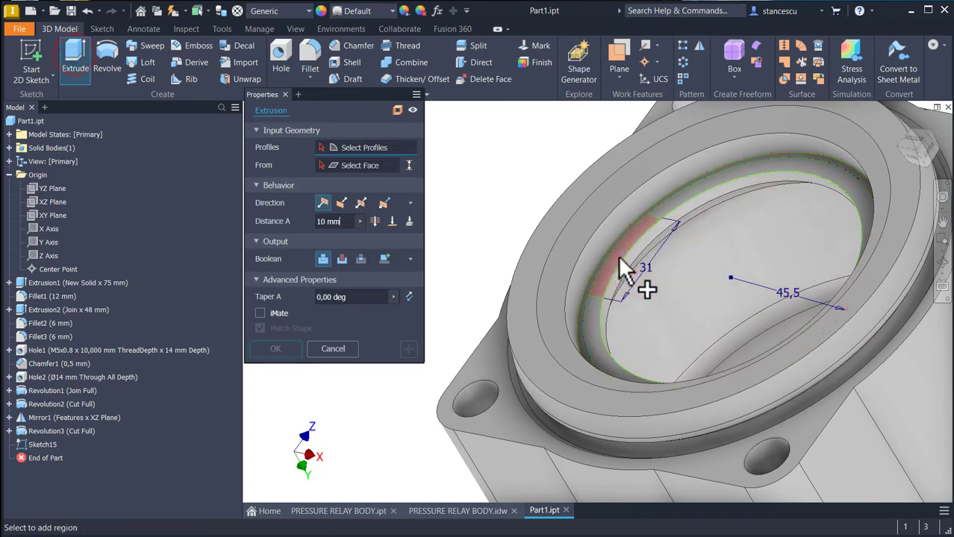
pyautogui.click(620, 259)
pyautogui.scroll(5, 622, 266)
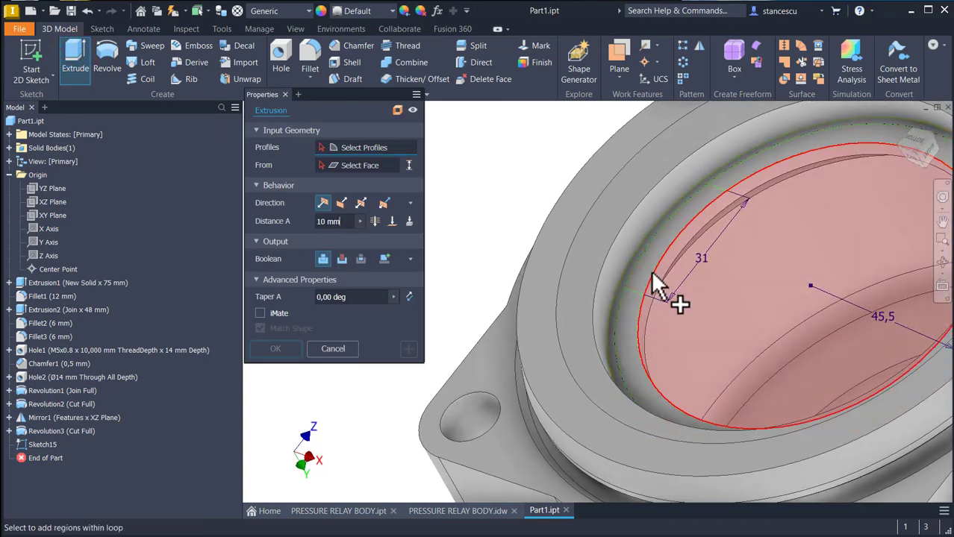
pyautogui.click(647, 265)
pyautogui.scroll(-3, 563, 310)
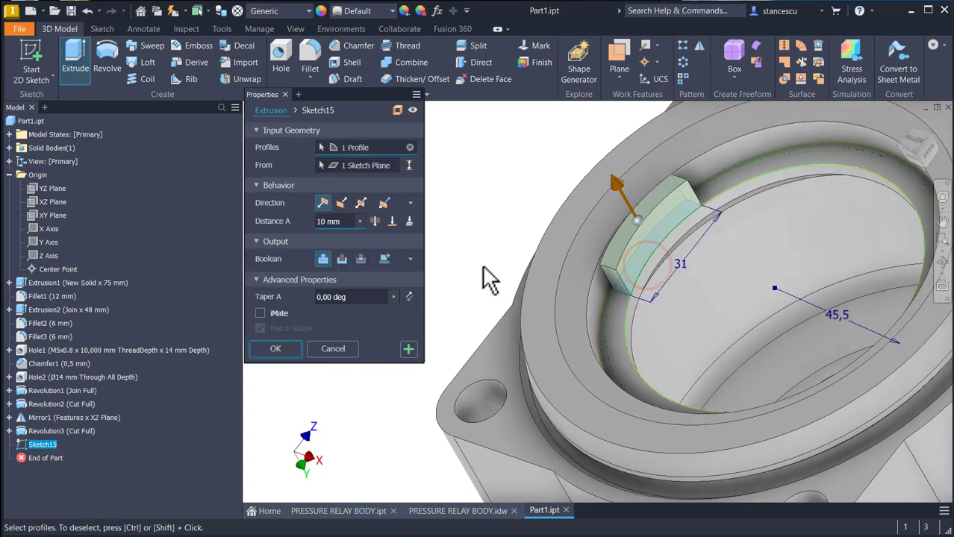
pyautogui.click(342, 259)
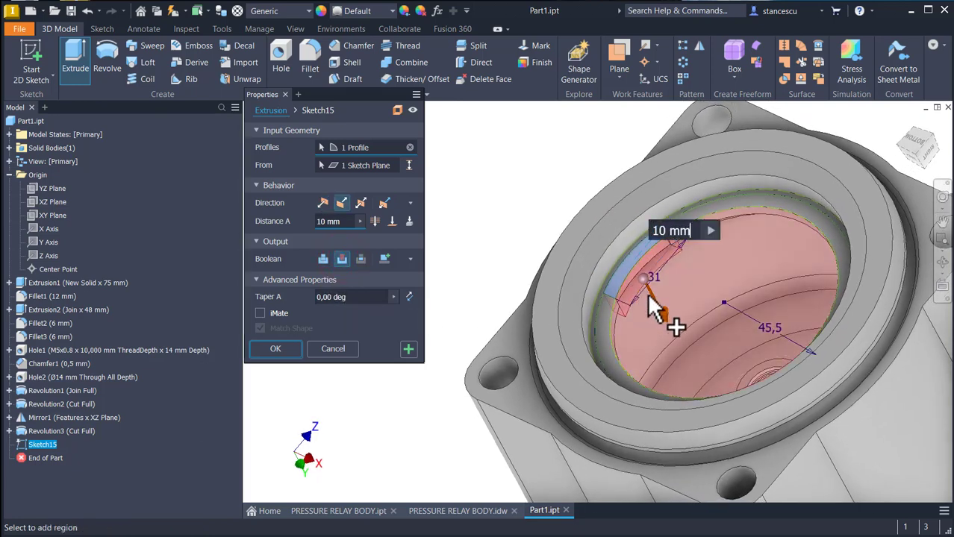
pyautogui.moveTo(663, 316); pyautogui.dragTo(694, 388)
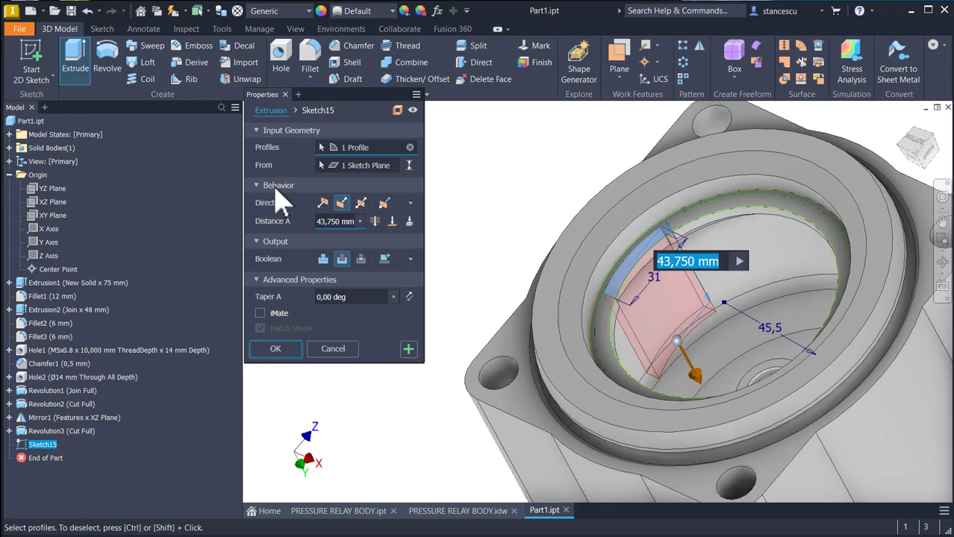
pyautogui.click(409, 221)
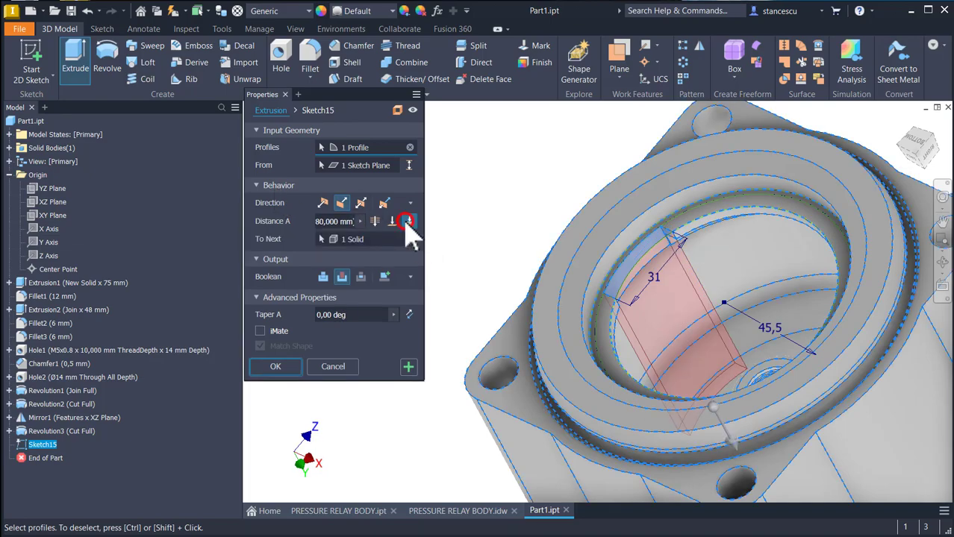
pyautogui.scroll(3, 802, 377)
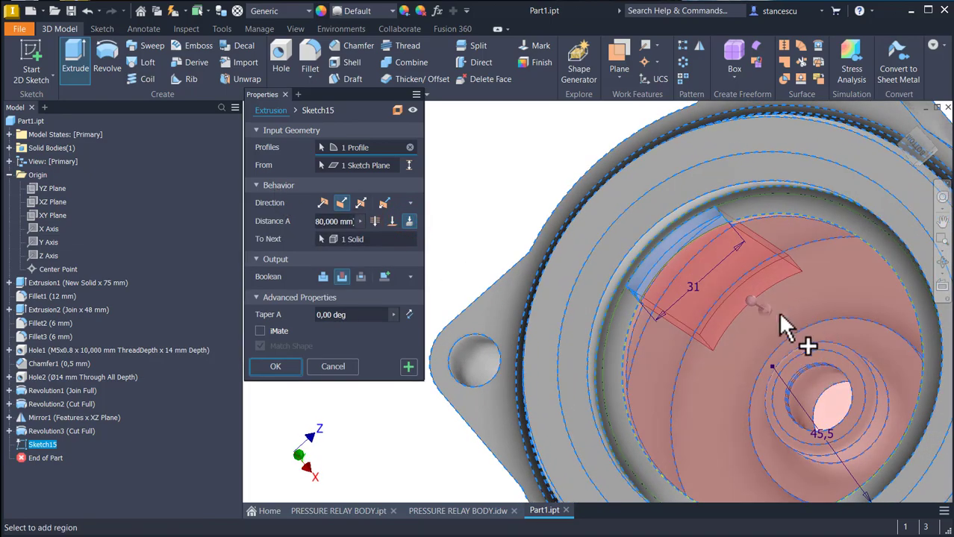
pyautogui.scroll(-3, 776, 365)
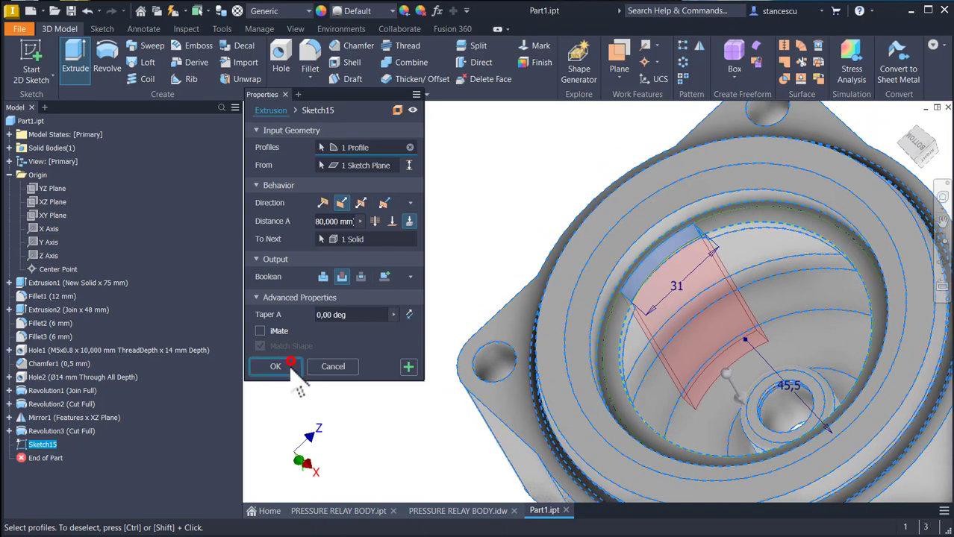
pyautogui.click(292, 365)
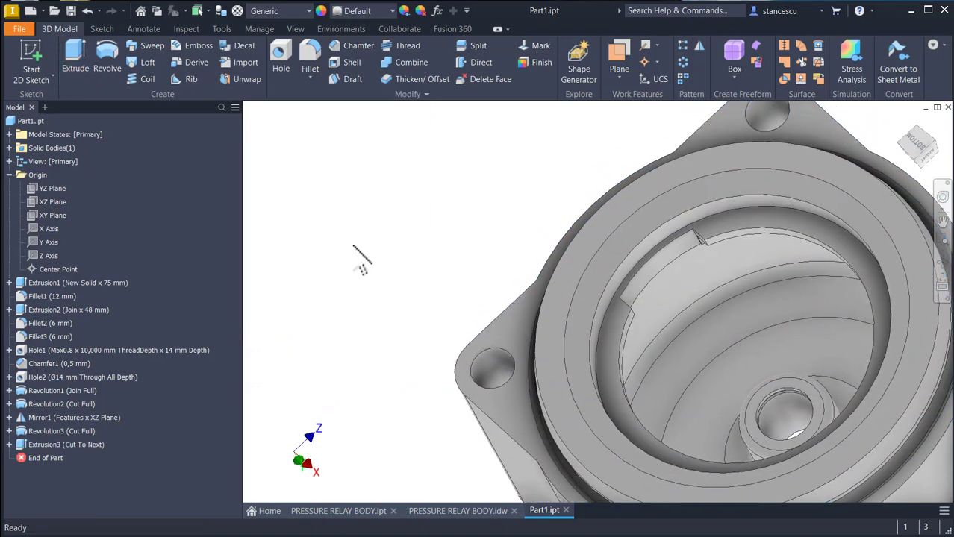
# Circular-pattern the lip notch as 3 occurrences over 360 deg around the body's central axis
pyautogui.press('F6')
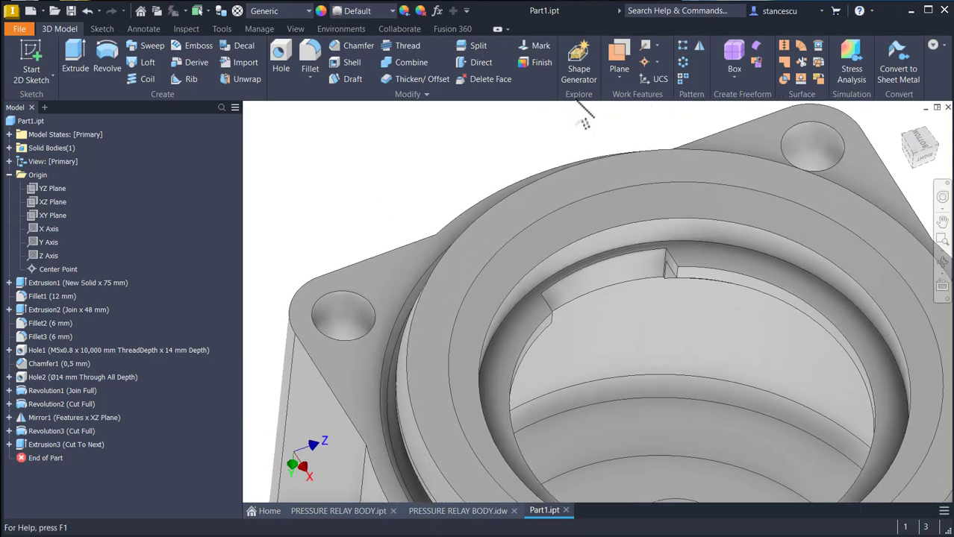
pyautogui.click(684, 63)
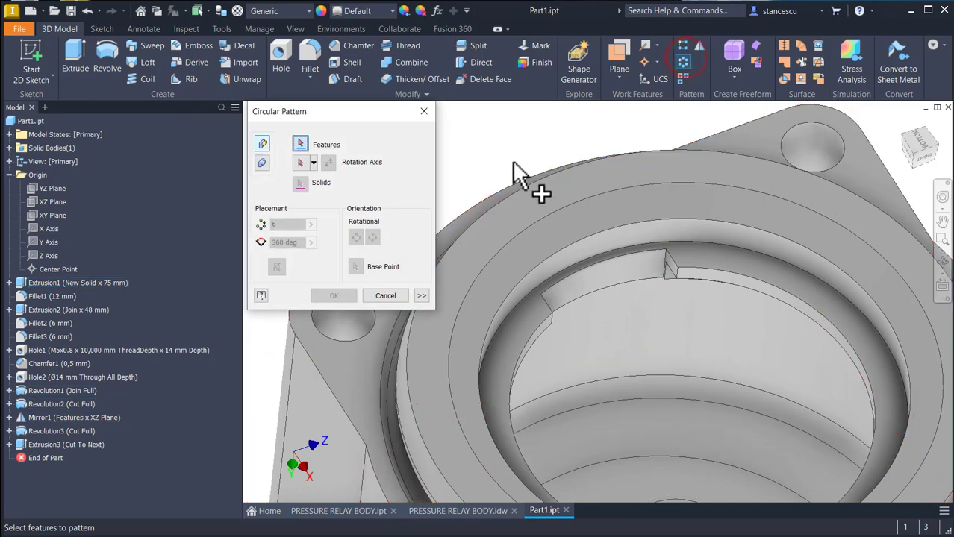
pyautogui.click(68, 445)
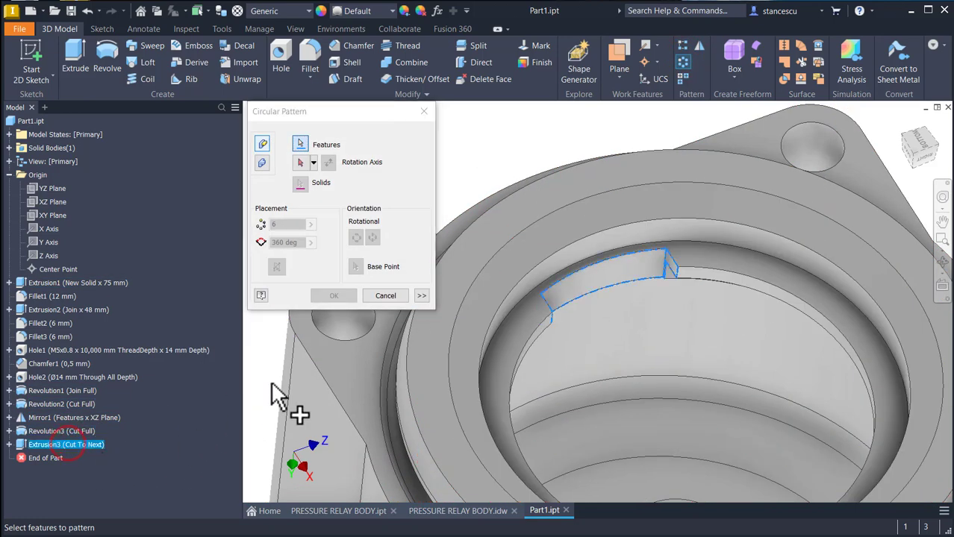
pyautogui.click(300, 162)
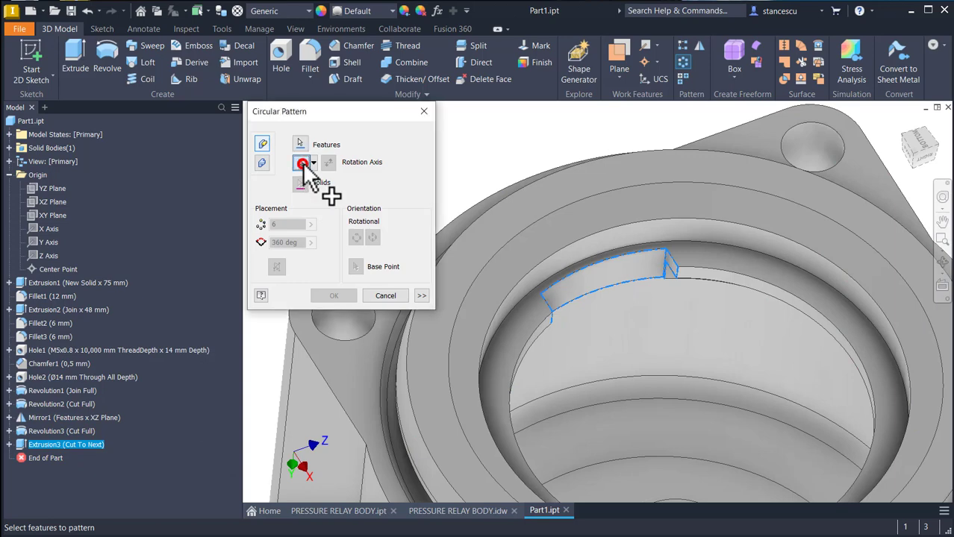
pyautogui.click(580, 253)
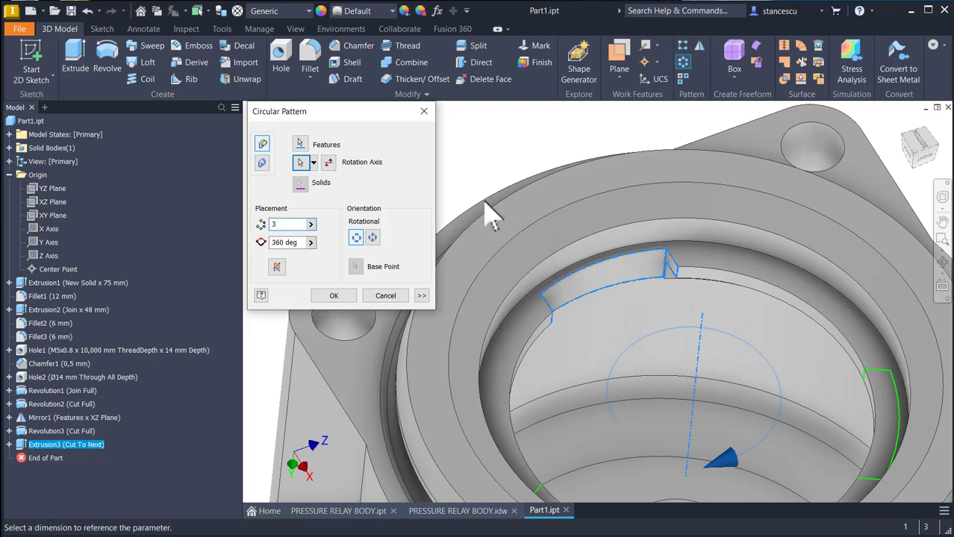
pyautogui.click(321, 296)
pyautogui.press('F6')
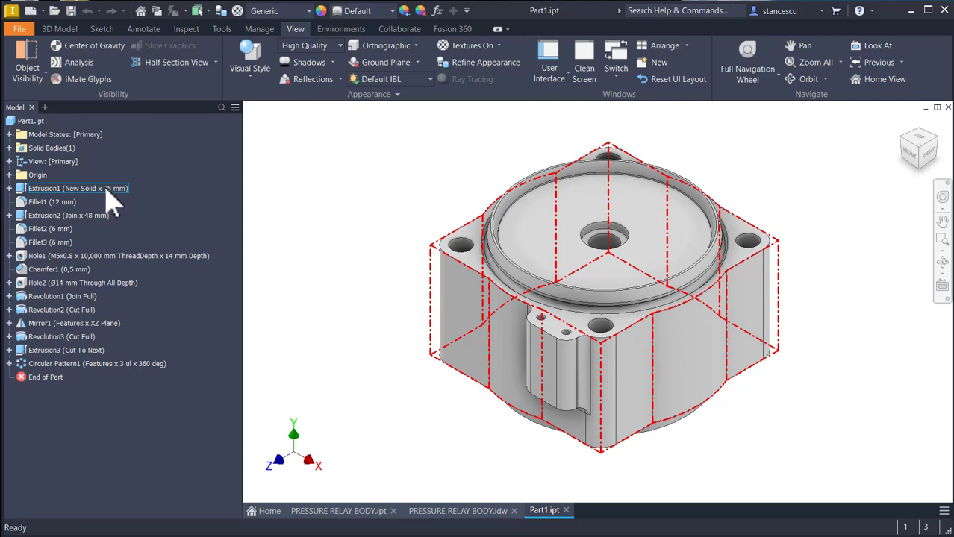
# Examine the PRESSURE RELAY BODY.idw drawing, checking section A-A's height dimensions, lower rim and details D and E against the model
pyautogui.click(432, 512)
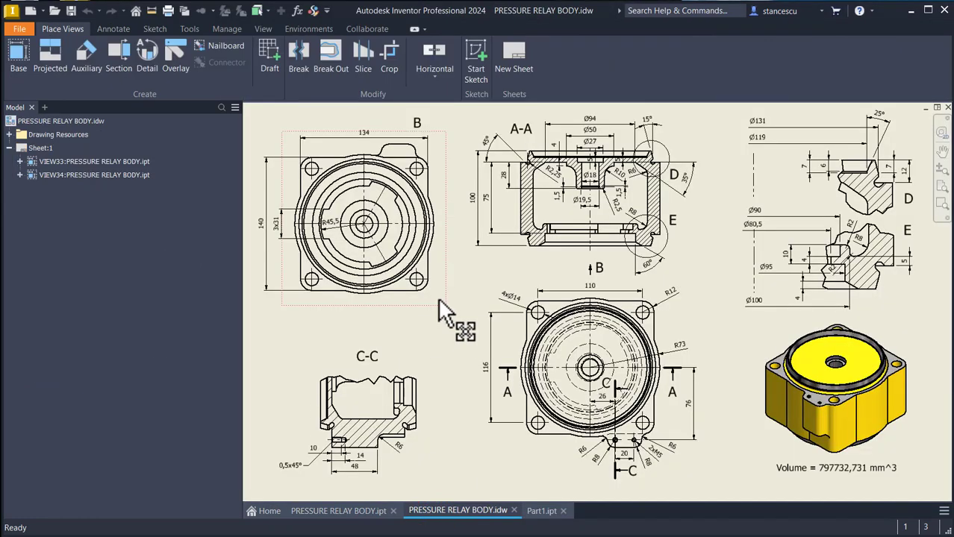
pyautogui.scroll(3, 487, 206)
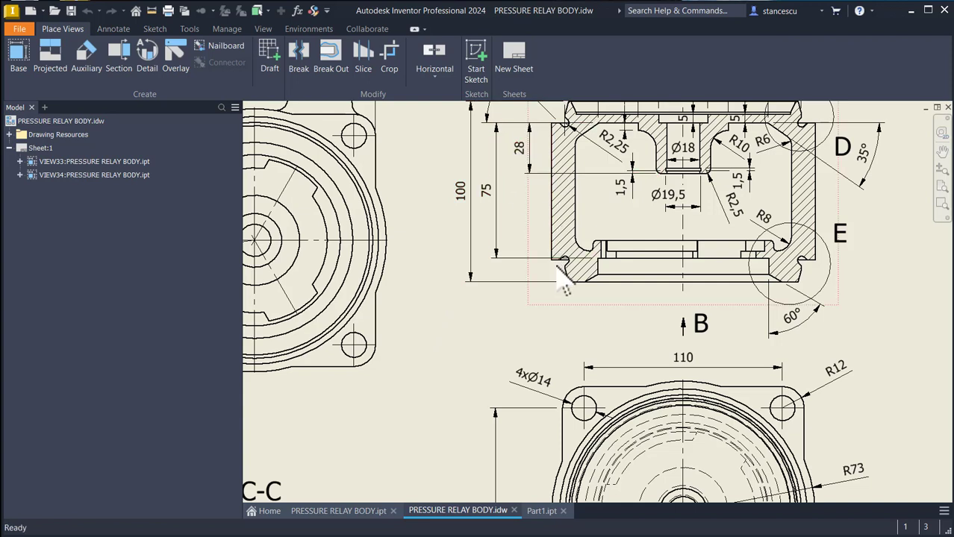
pyautogui.scroll(3, 564, 272)
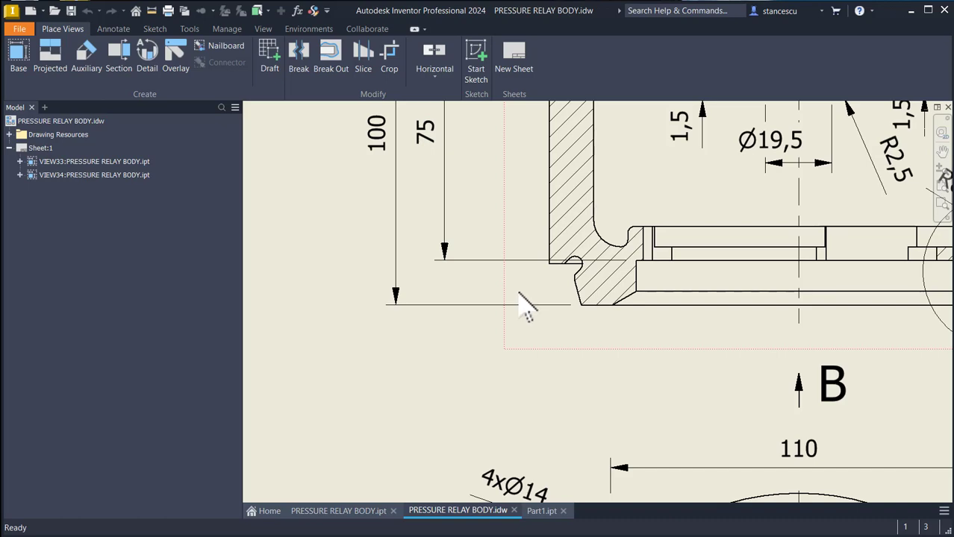
pyautogui.scroll(3, 494, 376)
pyautogui.scroll(2, 494, 376)
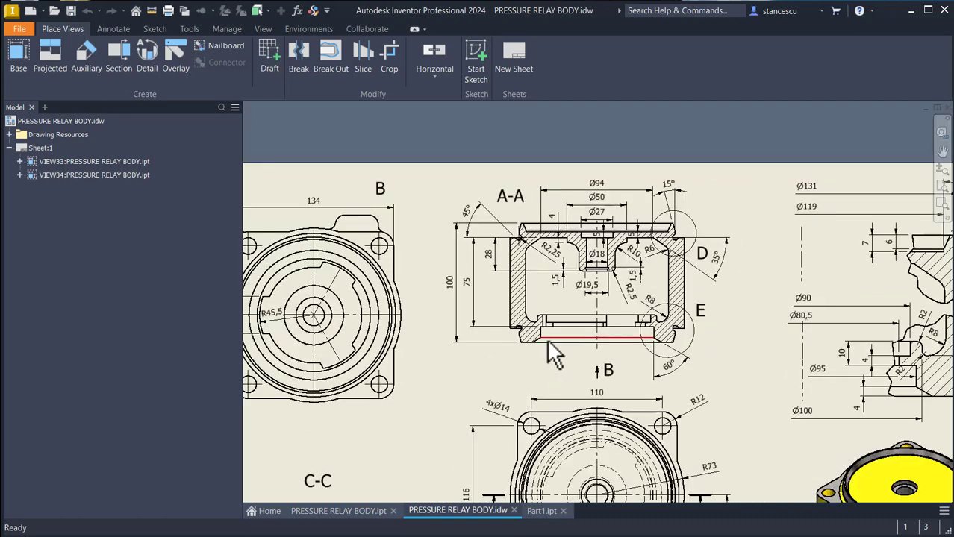
pyautogui.moveTo(627, 351)
pyautogui.mouseDown(button='middle')
pyautogui.moveTo(498, 273)
pyautogui.moveTo(433, 256)
pyautogui.mouseUp(button='middle')
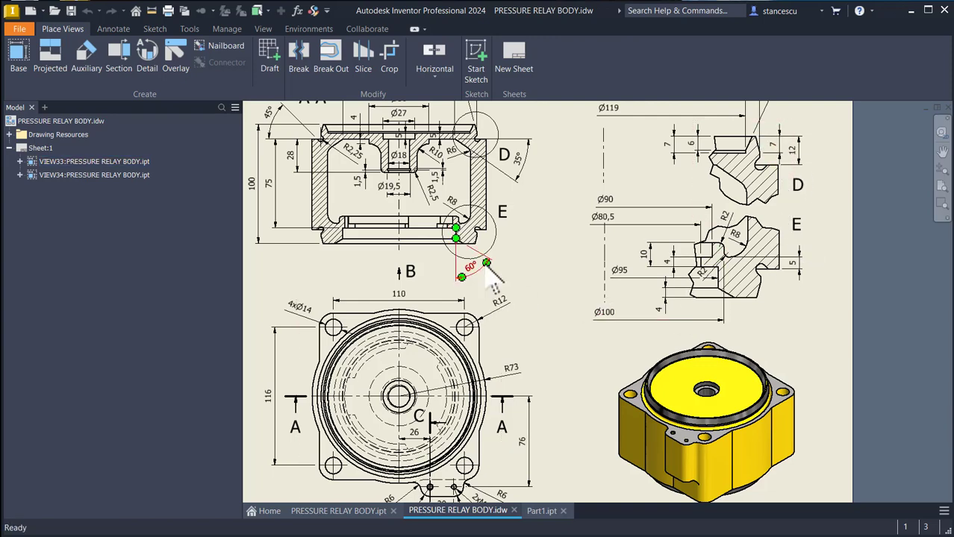
pyautogui.moveTo(627, 271); pyautogui.dragTo(704, 288, button='middle')
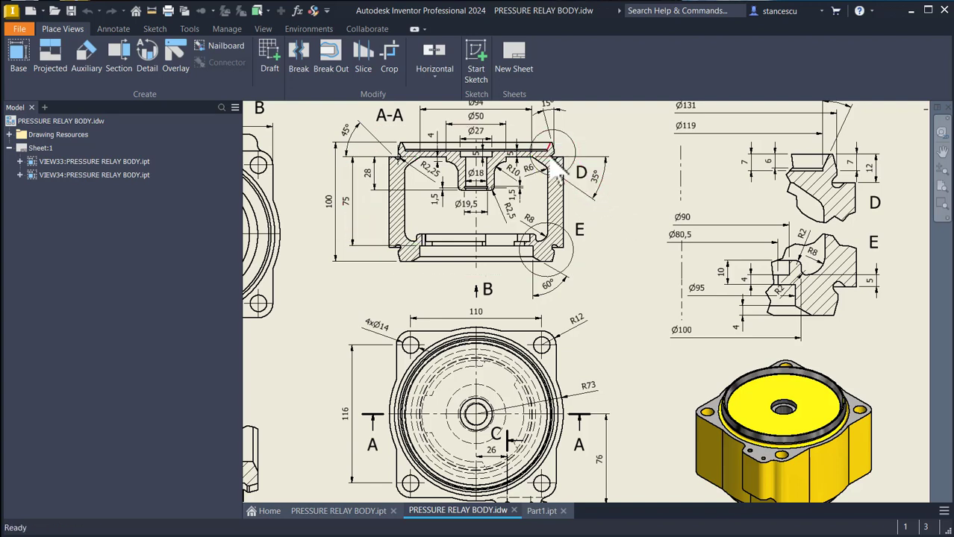
pyautogui.scroll(3, 555, 258)
pyautogui.moveTo(567, 278); pyautogui.dragTo(707, 348, button='middle')
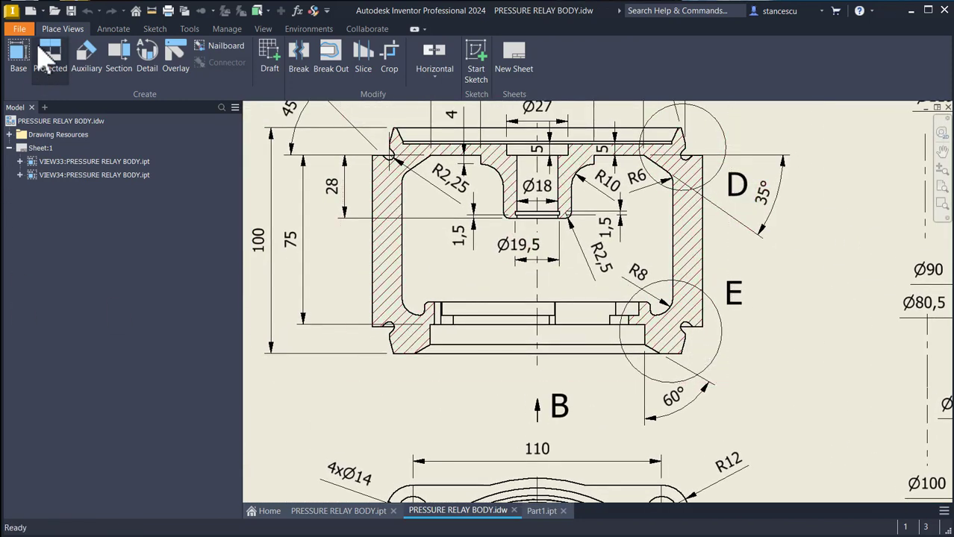
# Measure the height of the outer wall in section A-A with a temporary dimension, without placing it
pyautogui.click(113, 28)
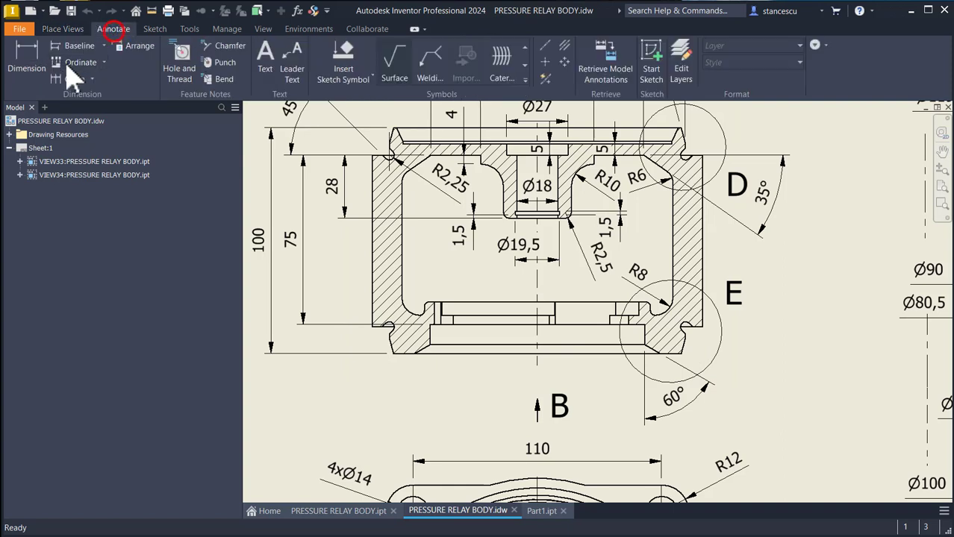
pyautogui.click(24, 64)
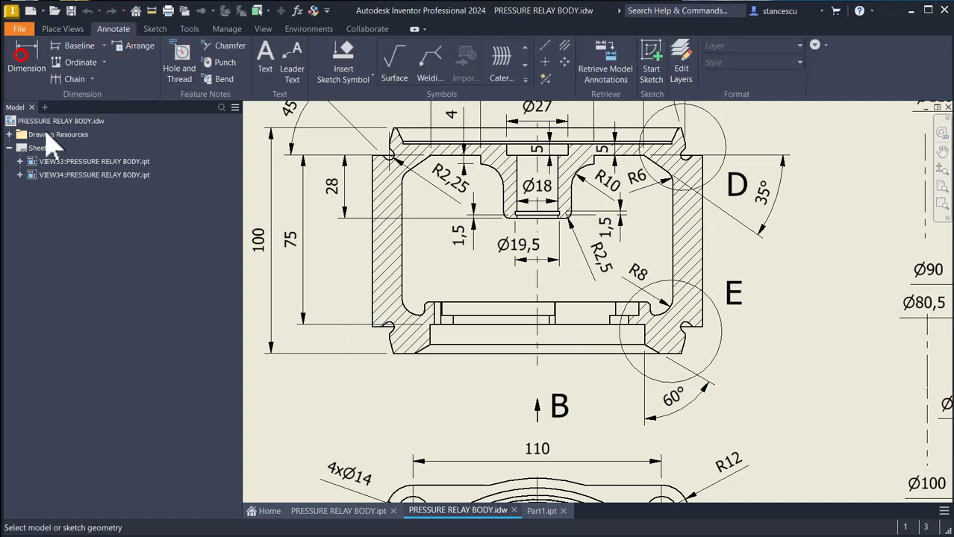
pyautogui.click(701, 249)
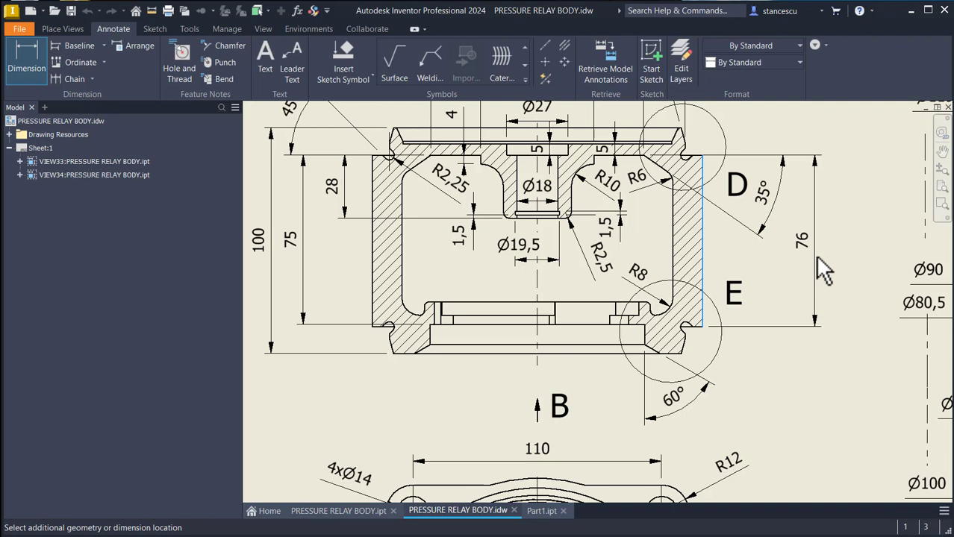
pyautogui.press('Escape')
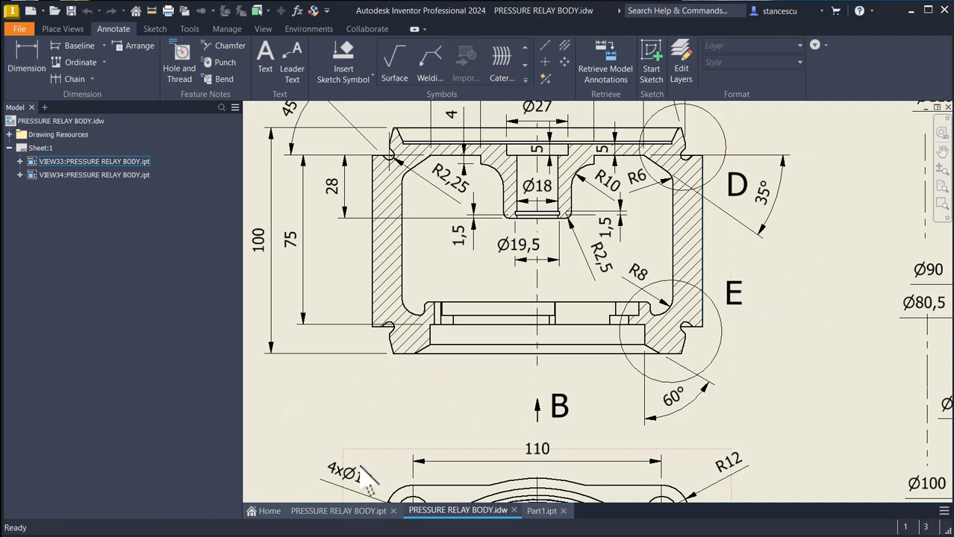
pyautogui.middleClick(352, 408)
pyautogui.middleClick(352, 407)
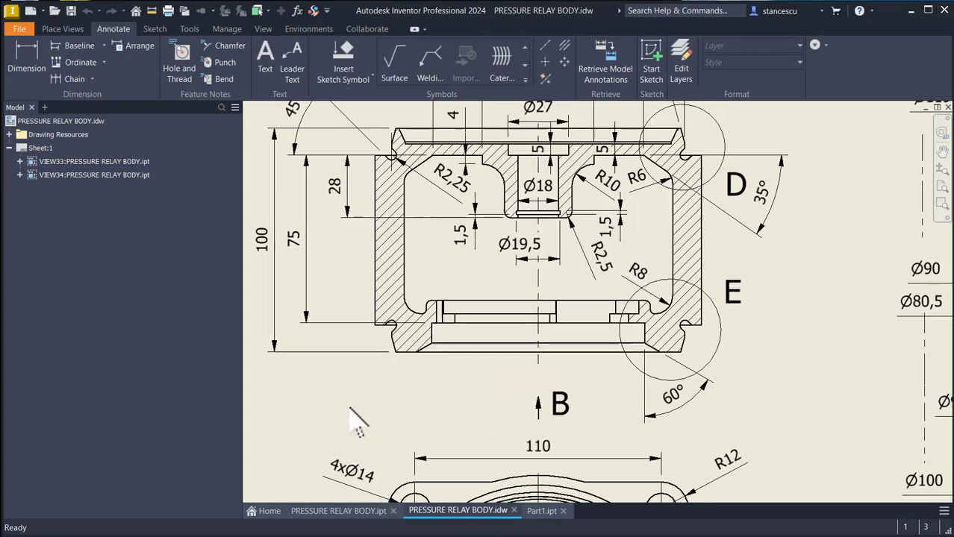
# Return to Part1.ipt and set the base body's extrusion distance to 76 mm
pyautogui.click(544, 512)
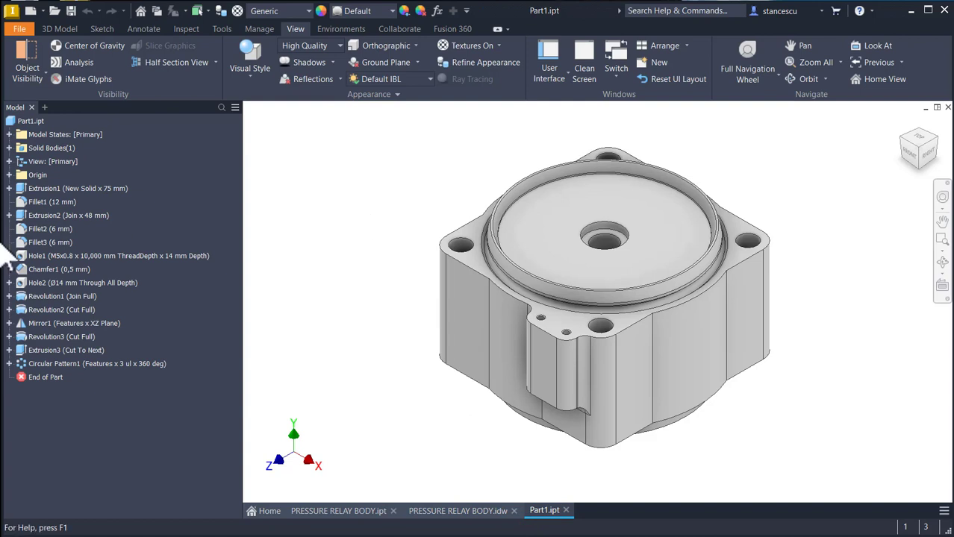
pyautogui.doubleClick(21, 190)
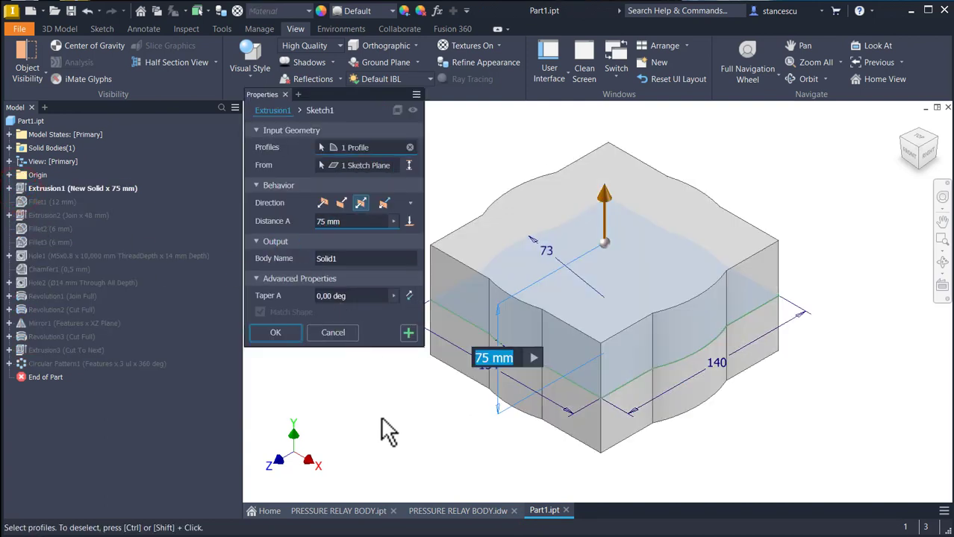
pyautogui.write('76')
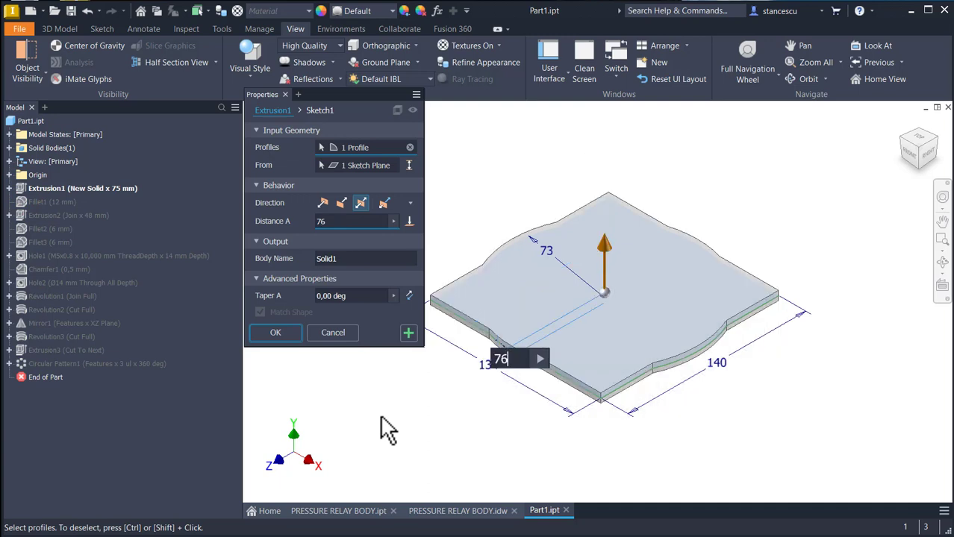
pyautogui.press('Return')
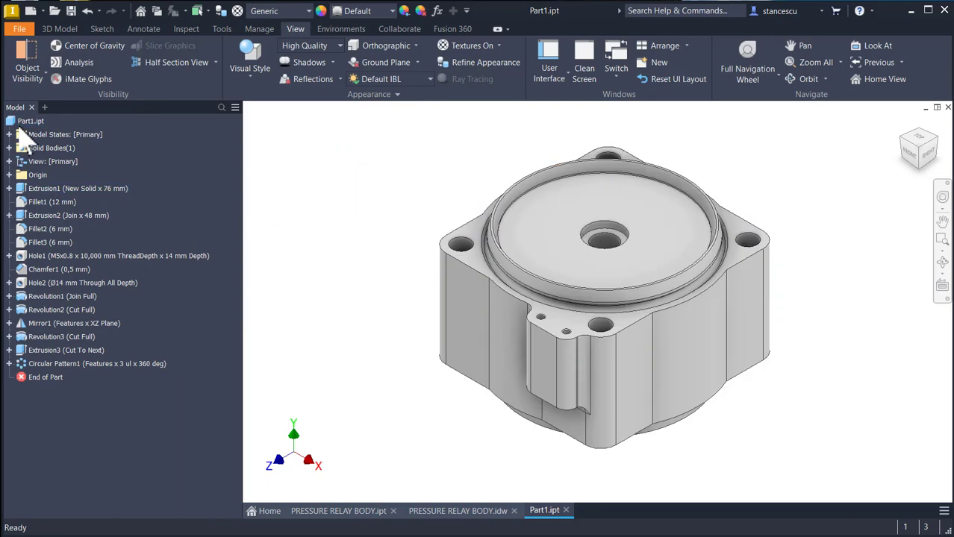
# Update the part's physical properties in iProperties and copy the volume value with its unit
pyautogui.click(18, 125)
pyautogui.rightClick(18, 126)
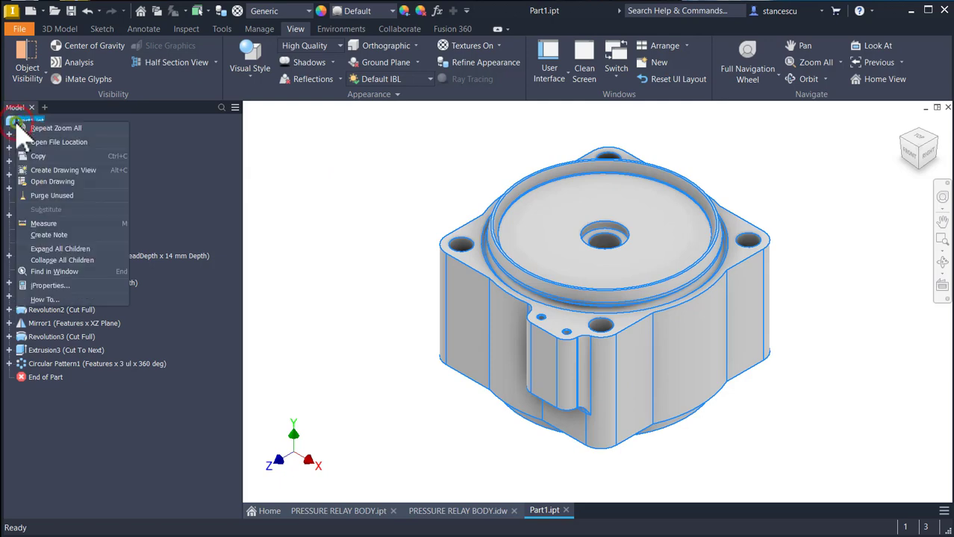
pyautogui.click(39, 287)
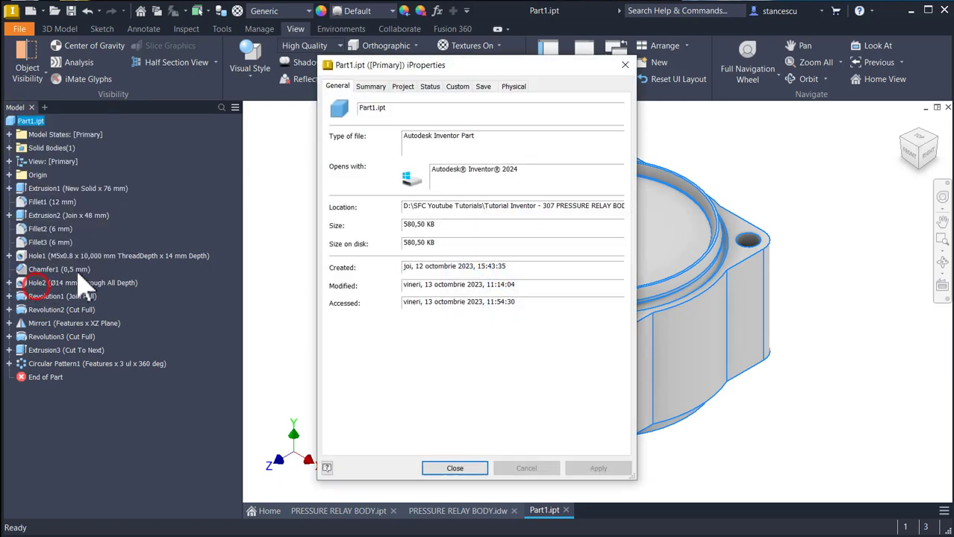
pyautogui.click(518, 86)
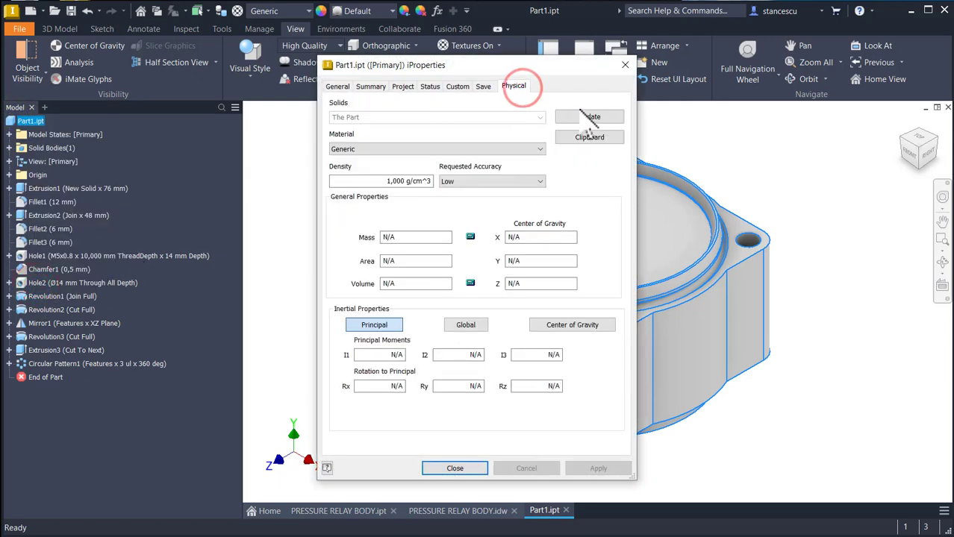
pyautogui.click(586, 117)
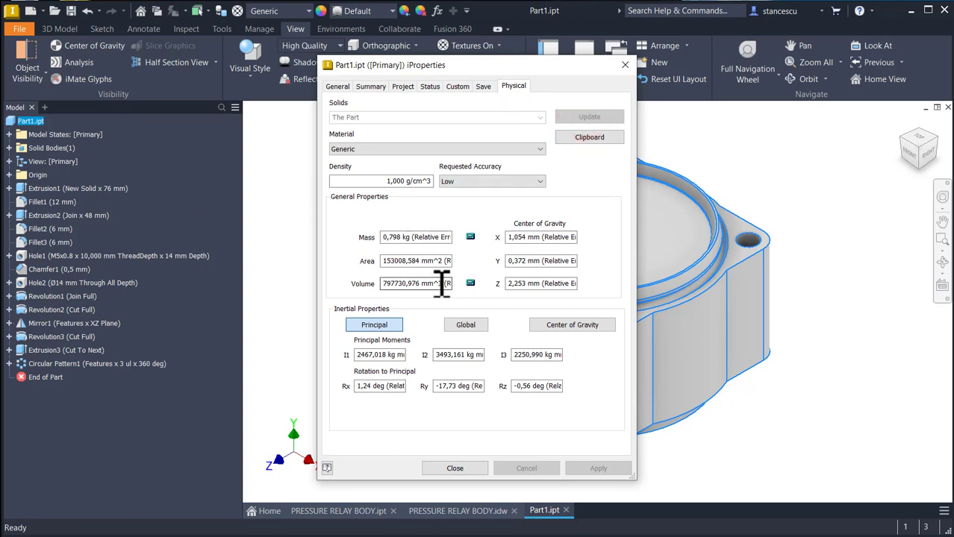
pyautogui.moveTo(442, 283); pyautogui.dragTo(341, 283)
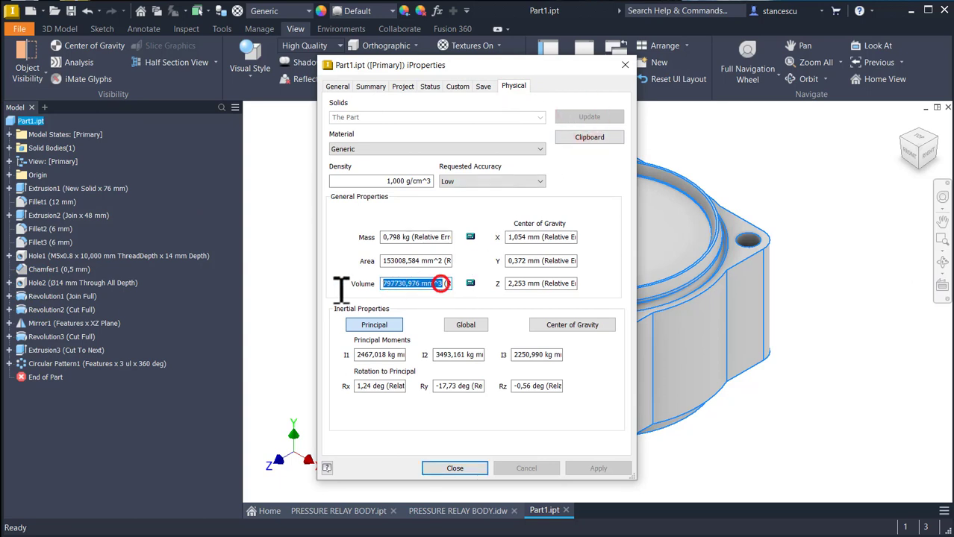
pyautogui.hotkey('ctrl', 'c')
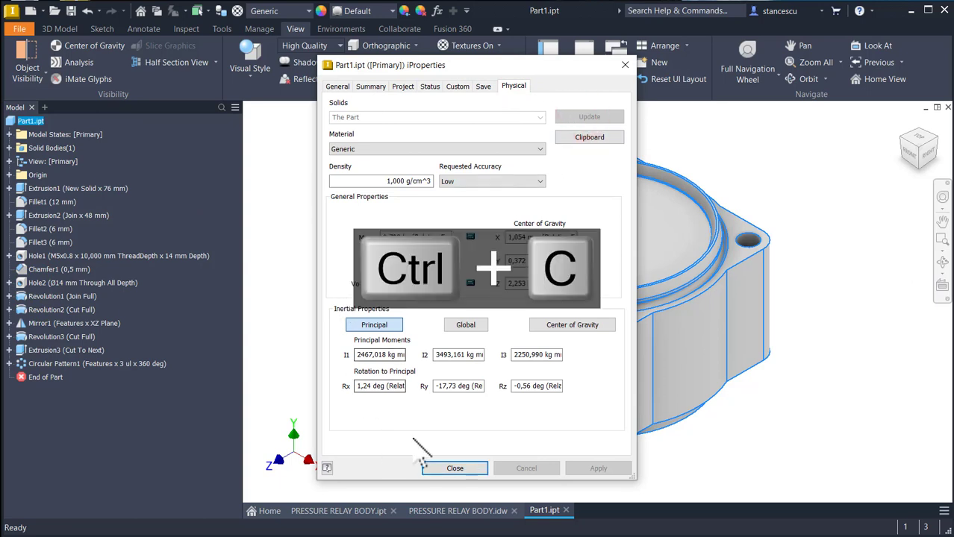
pyautogui.click(468, 467)
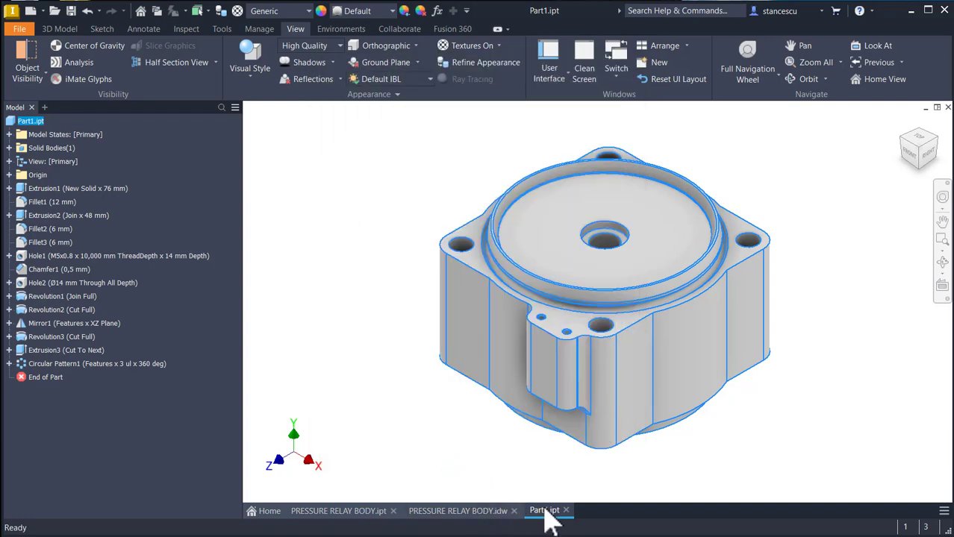
# Open the volume note in PRESSURE RELAY BODY.idw for editing and paste the copied volume after the existing text
pyautogui.click(490, 511)
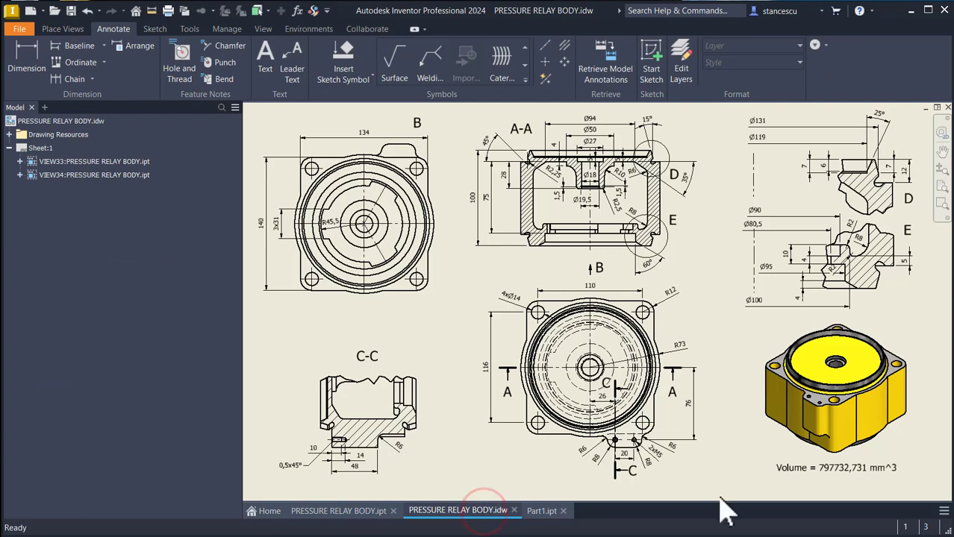
pyautogui.click(806, 469)
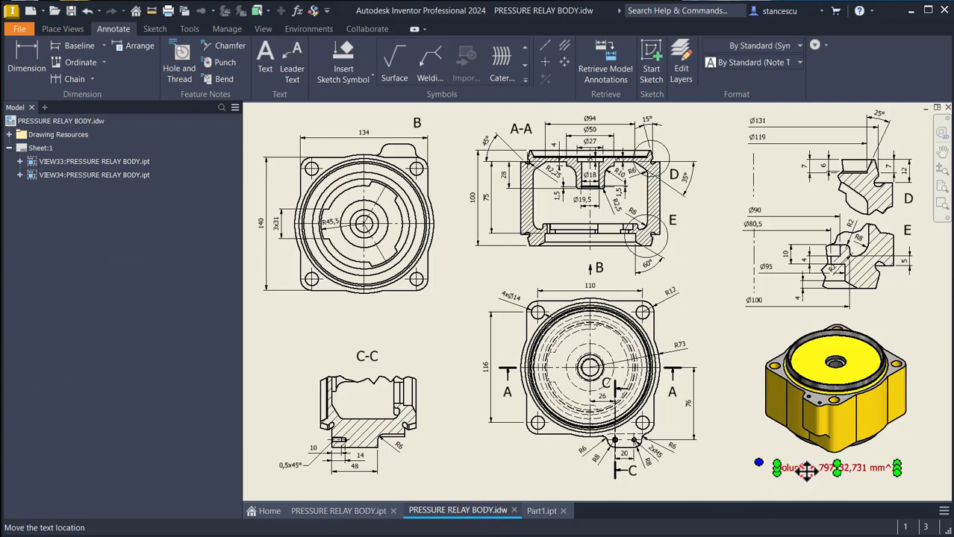
pyautogui.doubleClick(806, 469)
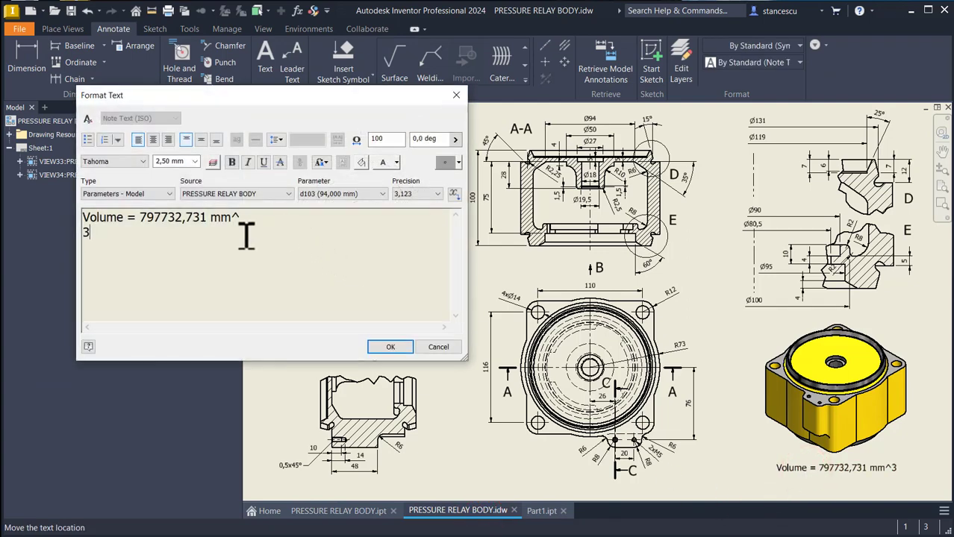
pyautogui.hotkey('ctrl', 'v')
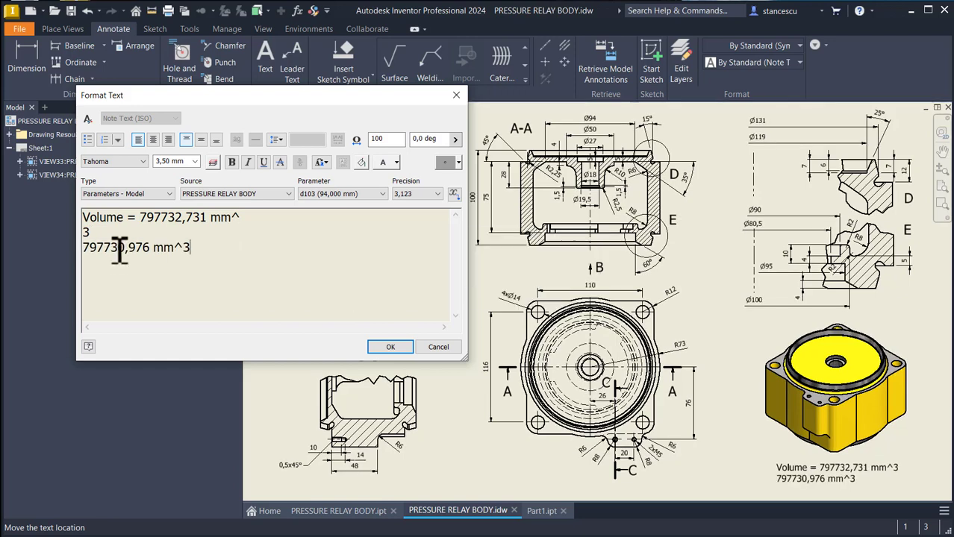
pyautogui.click(117, 250)
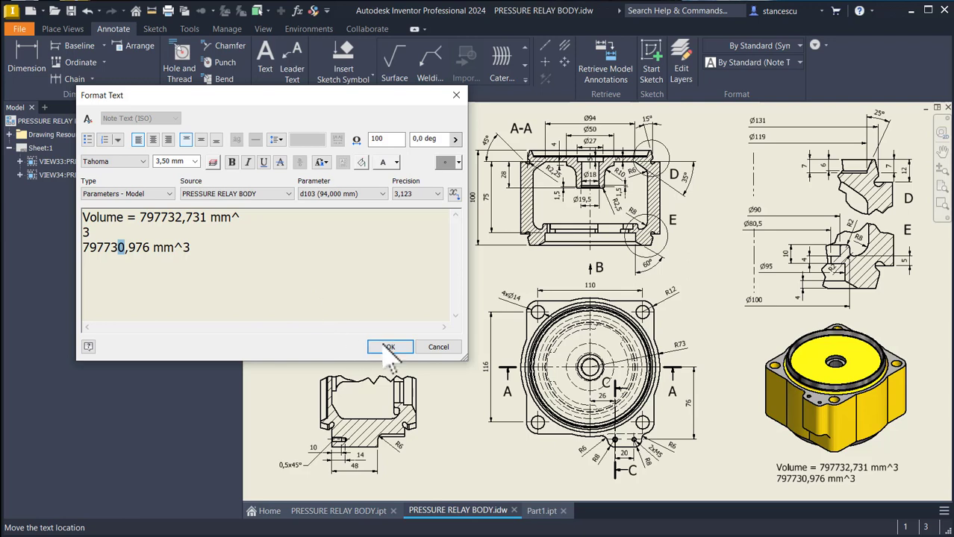
# Remove the former value and line break from the note so it reads Volume = 797730,976 mm^3, and accept the edit
pyautogui.click(124, 236)
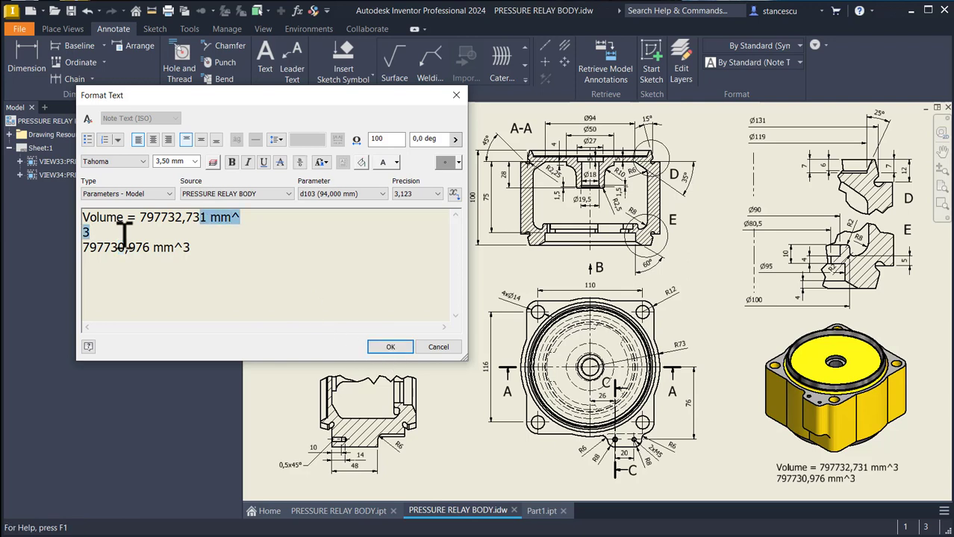
pyautogui.hotkey('shift', 'Left')
pyautogui.hotkey('shift', 'Left')
pyautogui.hotkey('shift', 'Left')
pyautogui.hotkey('shift', 'Left')
pyautogui.hotkey('shift', 'Left')
pyautogui.hotkey('shift', 'Left')
pyautogui.hotkey('shift', 'Left')
pyautogui.press('Delete')
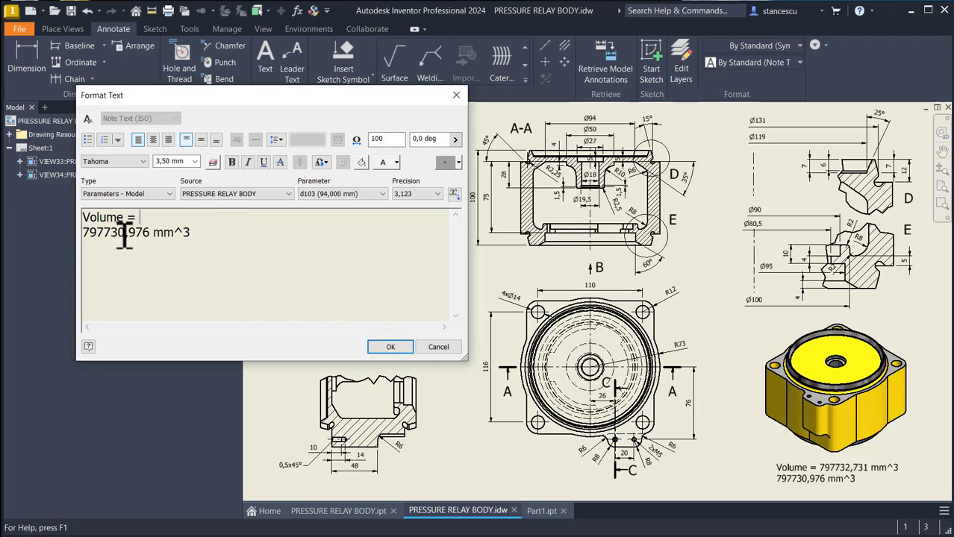
pyautogui.press('BackSpace')
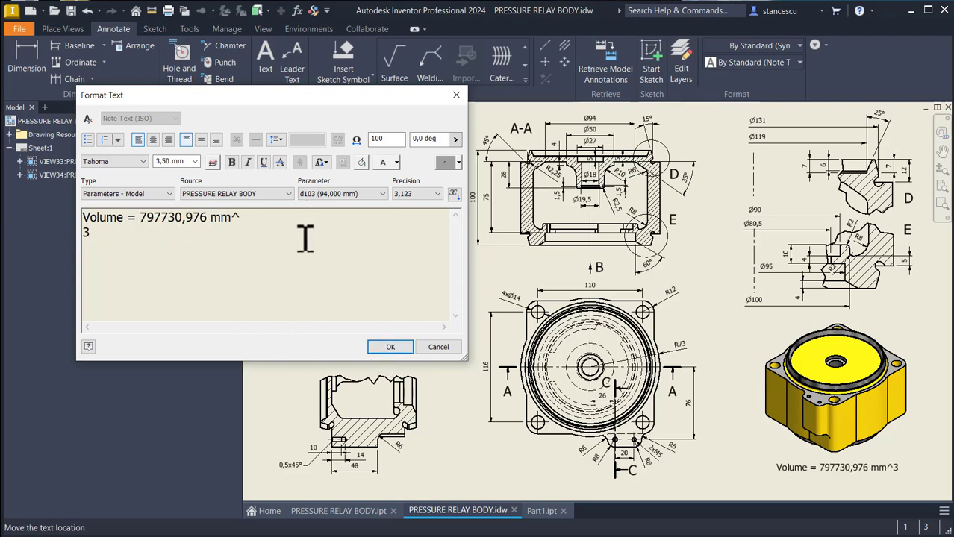
pyautogui.click(389, 348)
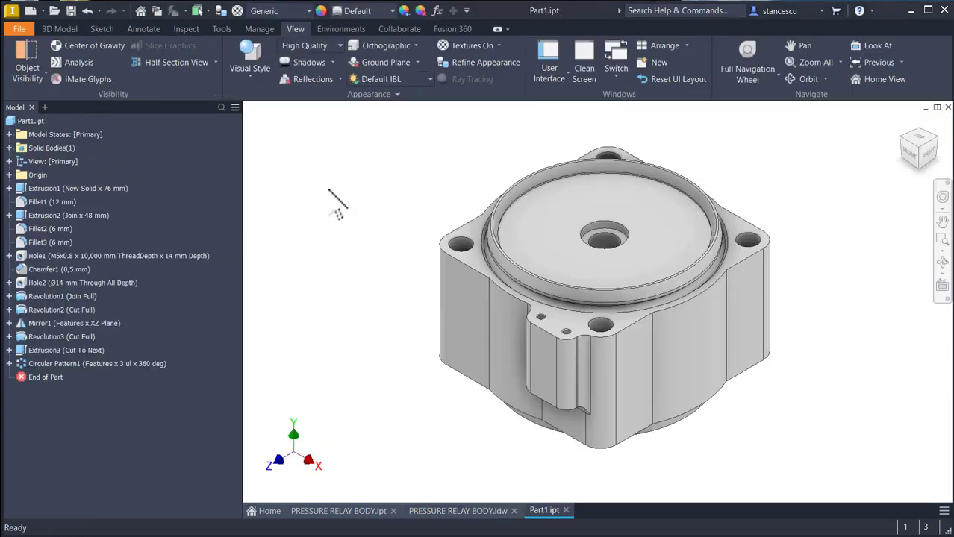
# Return to Part1.ipt and set the part's material to Steel, Cast and its appearance to Glossy - Gold
pyautogui.click(302, 11)
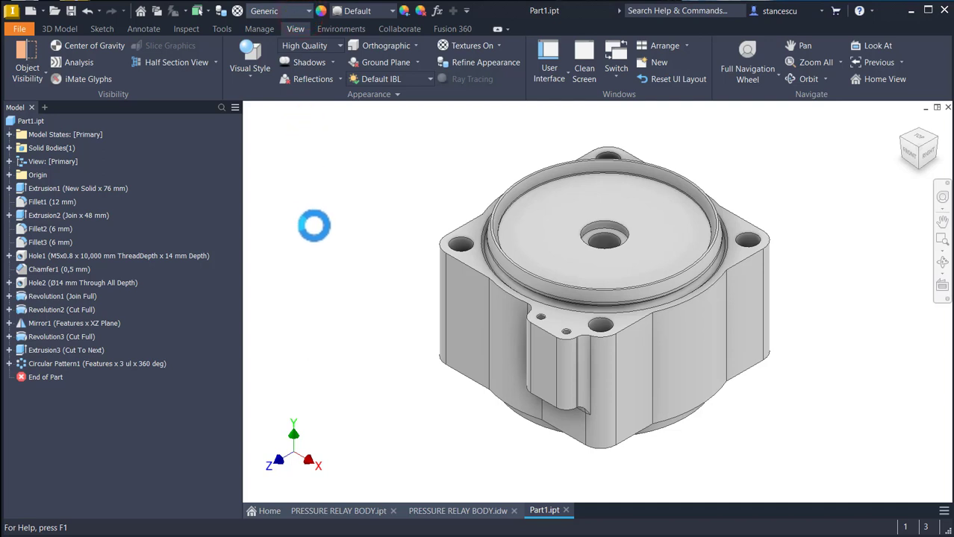
pyautogui.scroll(-10, 320, 362)
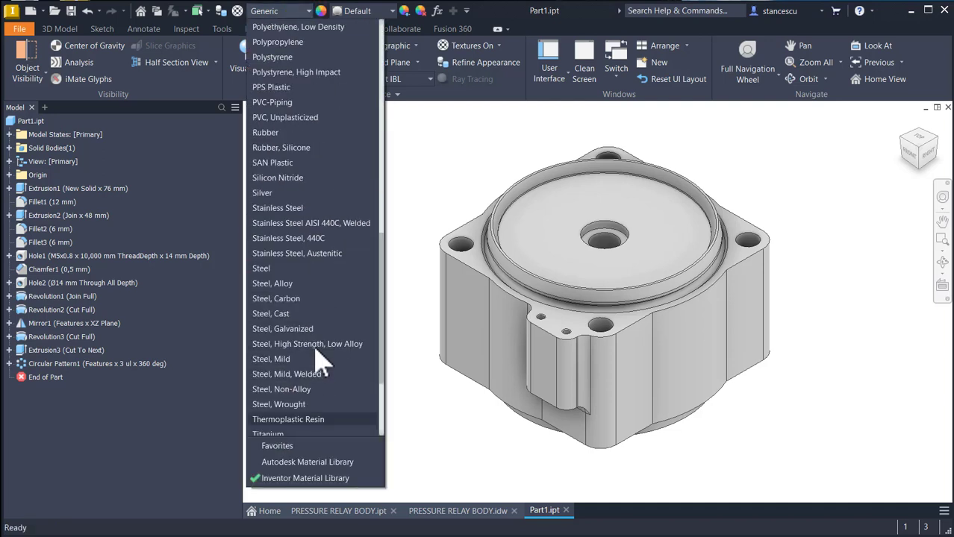
pyautogui.click(262, 314)
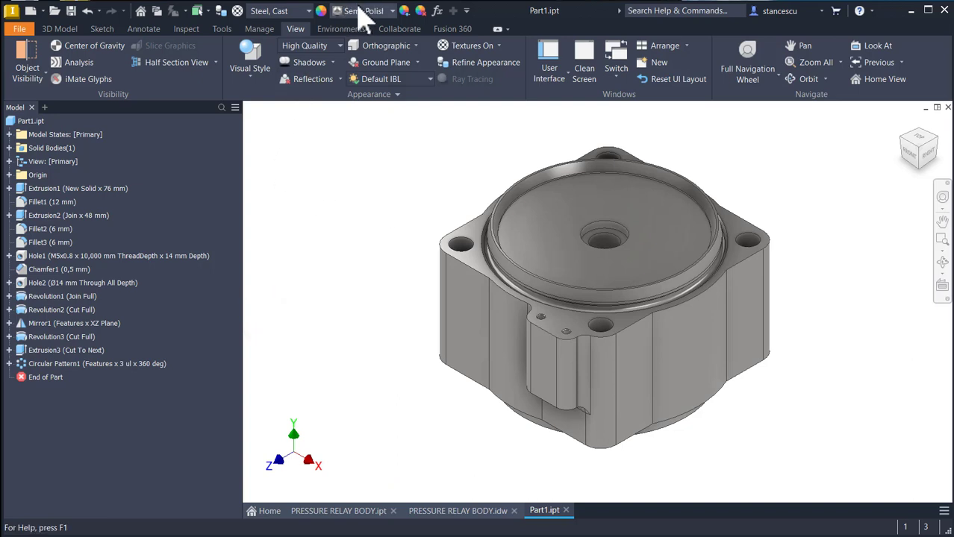
pyautogui.click(369, 12)
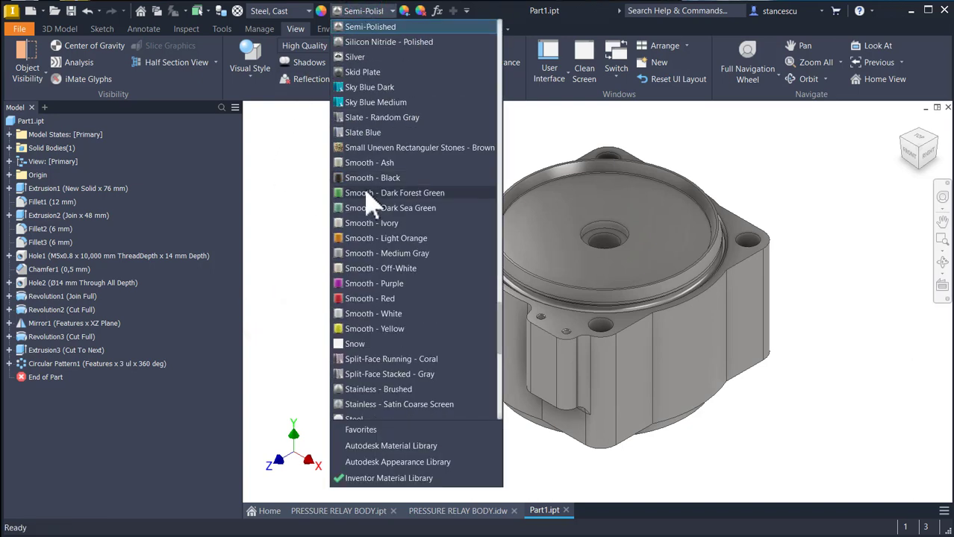
pyautogui.scroll(15, 388, 298)
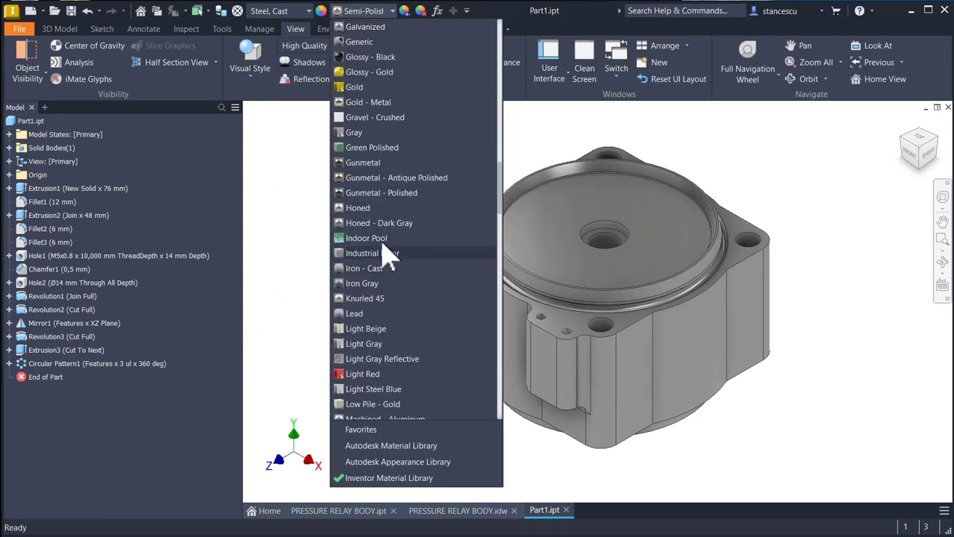
pyautogui.click(383, 72)
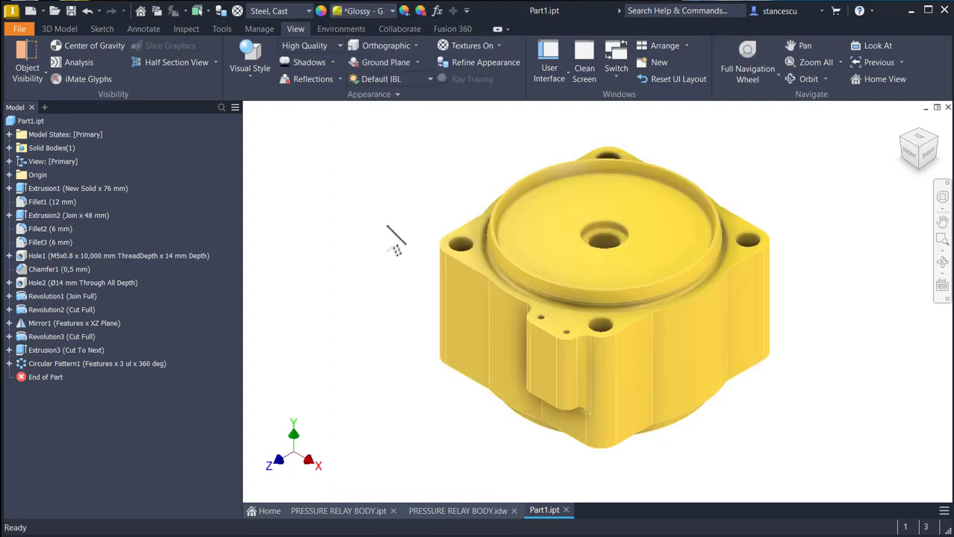
# Apply the Steel - Polished appearance to the upper rim, both mounting faces, the central bore, the lower rim's outer and inner walls and the notched lip
pyautogui.scroll(6, 476, 320)
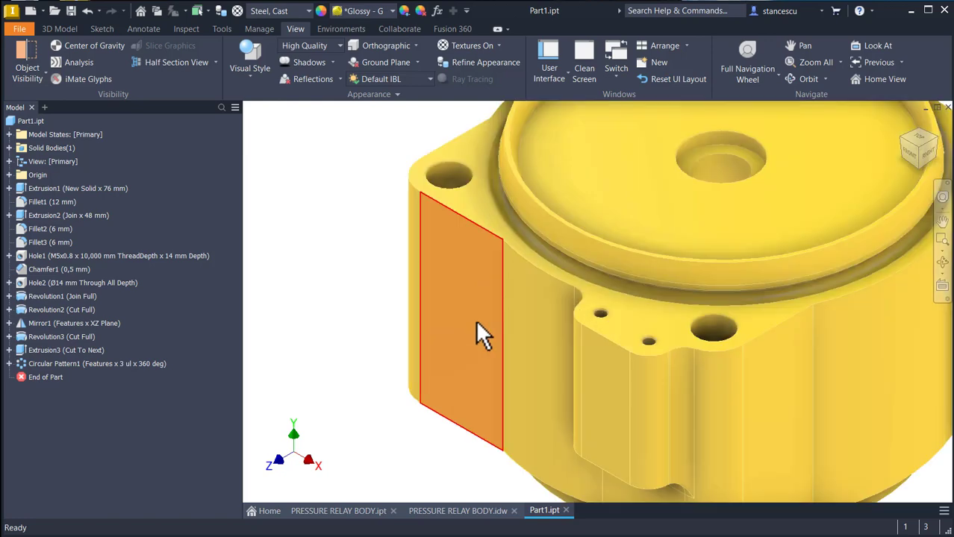
pyautogui.moveTo(497, 316); pyautogui.dragTo(456, 477, button='middle')
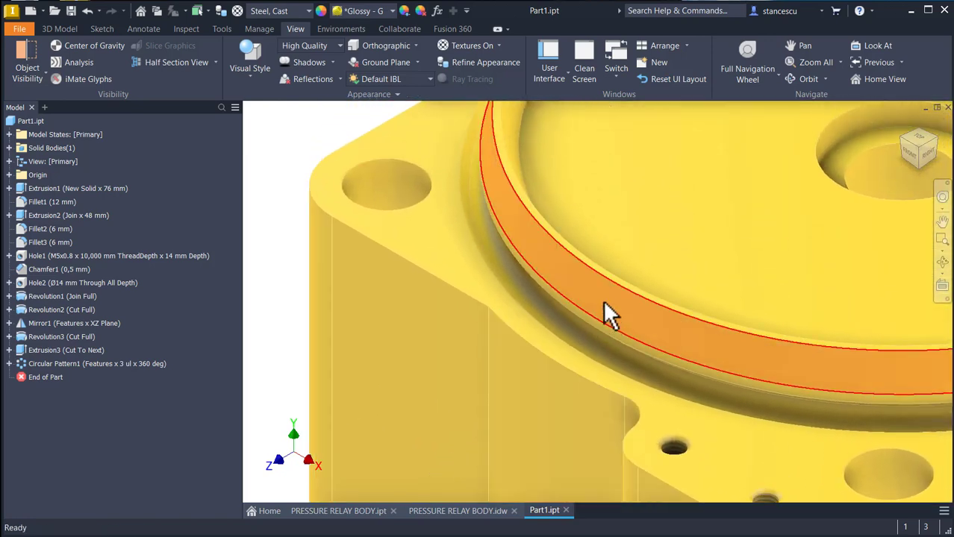
pyautogui.click(604, 303)
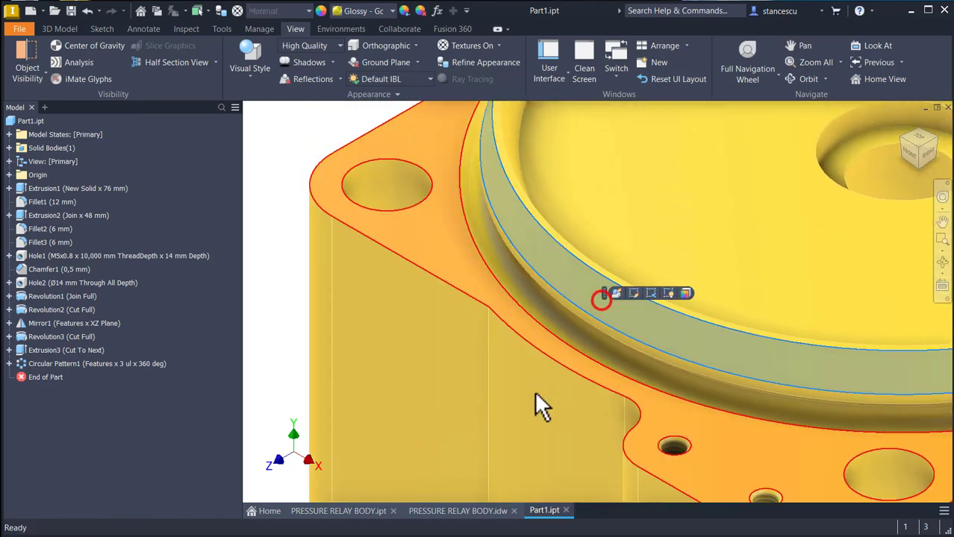
pyautogui.keyDown('ctrl'); pyautogui.click(431, 240); pyautogui.keyUp('ctrl')
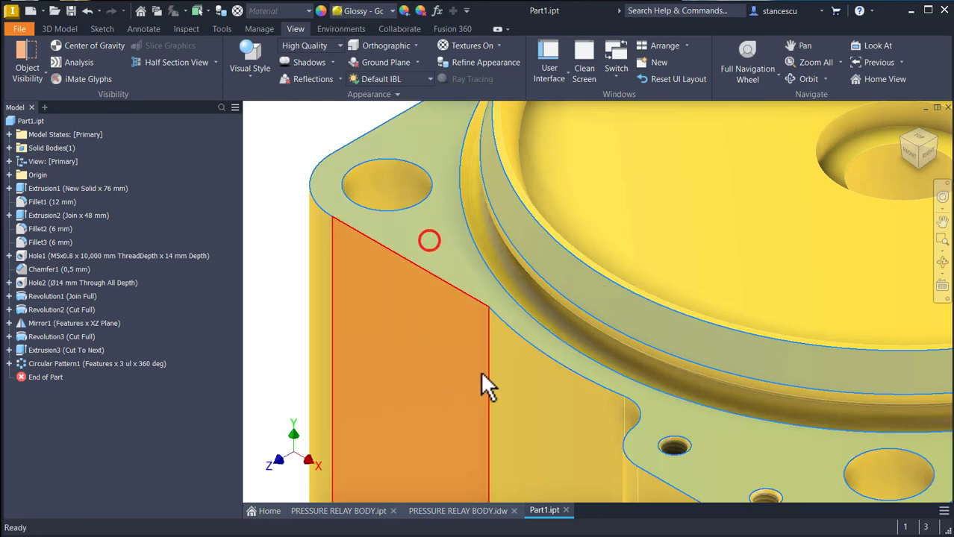
pyautogui.moveTo(474, 383); pyautogui.dragTo(348, 469, button='middle')
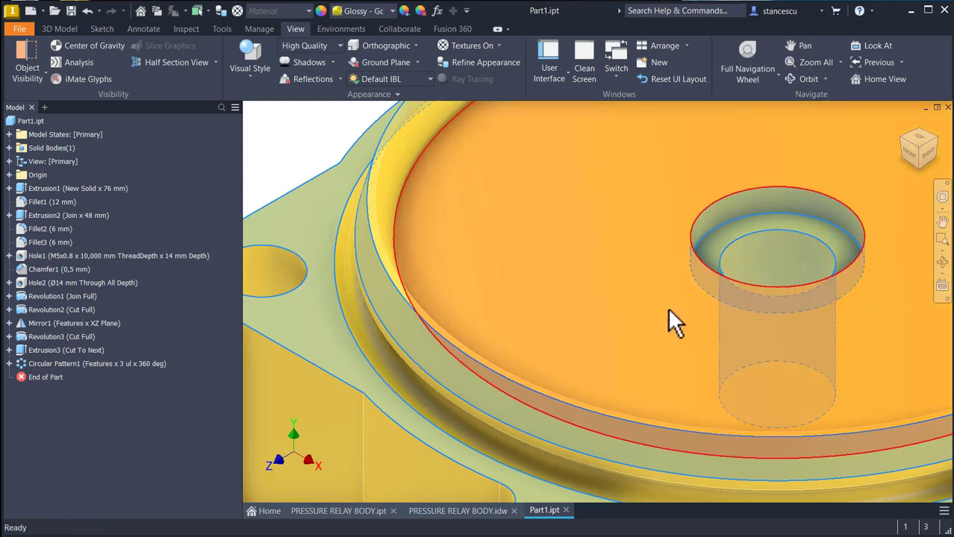
pyautogui.keyDown('shift'); pyautogui.moveTo(669, 310); pyautogui.dragTo(720, 316, button='middle'); pyautogui.keyUp('shift')
pyautogui.scroll(-6, 727, 332)
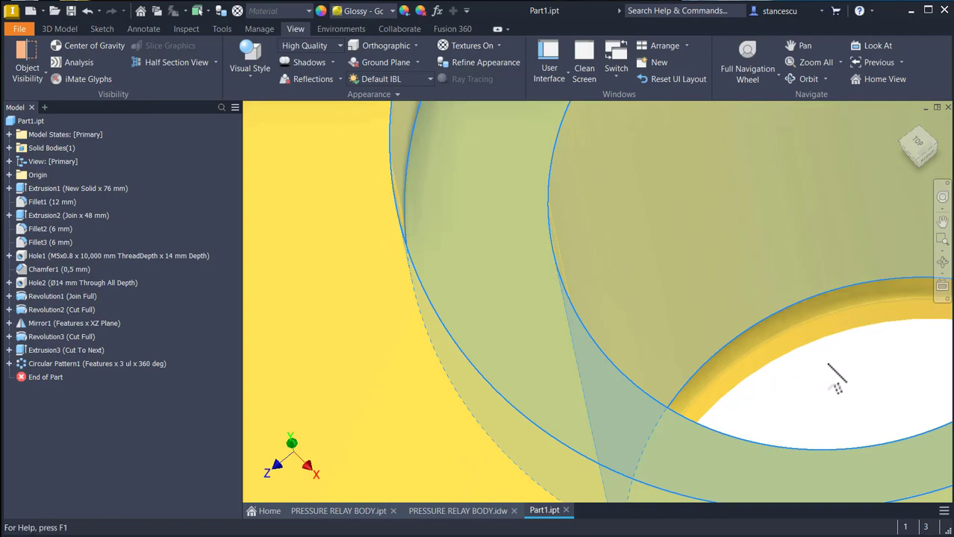
pyautogui.moveTo(834, 326)
pyautogui.keyDown('shift'); pyautogui.mouseDown(button='middle')
pyautogui.moveTo(846, 345)
pyautogui.moveTo(836, 384)
pyautogui.moveTo(827, 368)
pyautogui.moveTo(792, 372)
pyautogui.moveTo(698, 458)
pyautogui.mouseUp(button='middle'); pyautogui.keyUp('shift')
pyautogui.scroll(6, 827, 368)
pyautogui.scroll(-3, 698, 458)
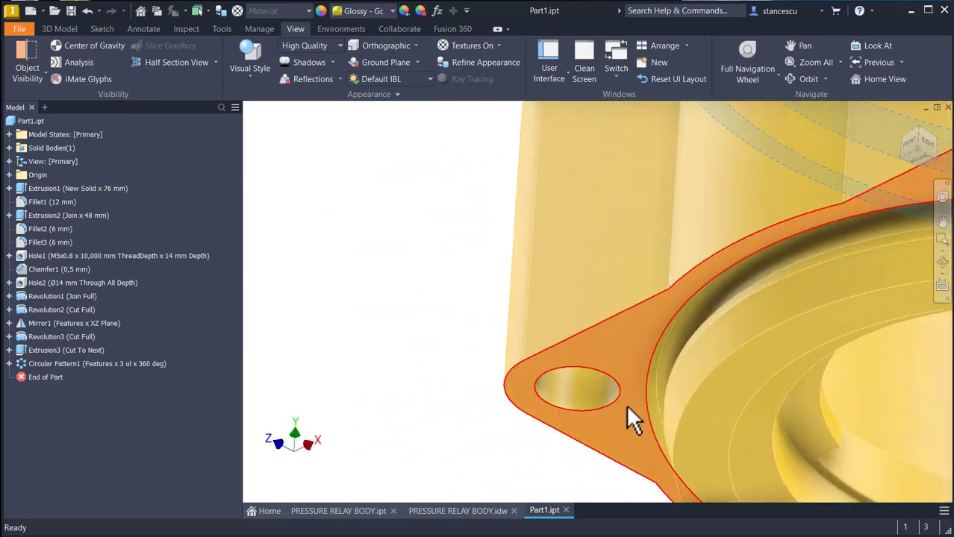
pyautogui.click(620, 360)
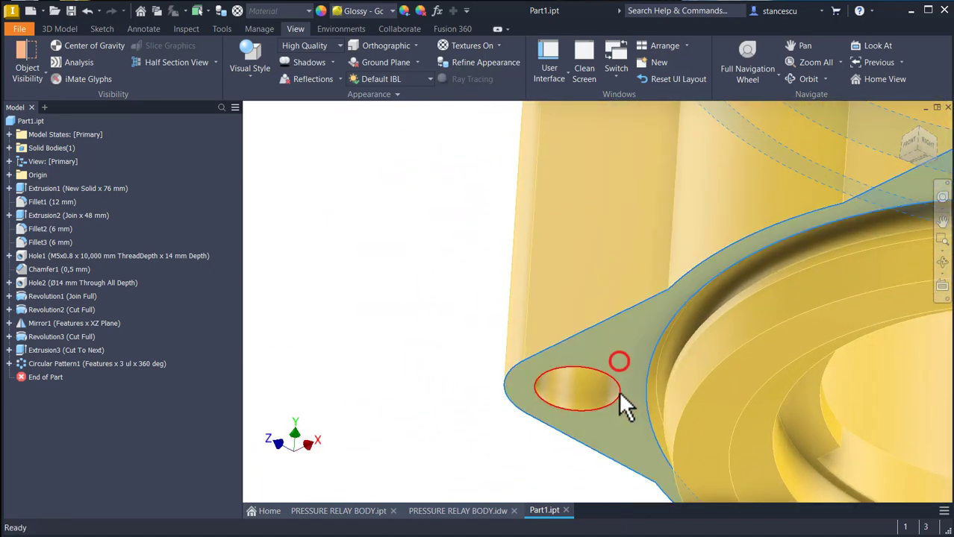
pyautogui.keyDown('ctrl'); pyautogui.click(686, 389); pyautogui.keyUp('ctrl')
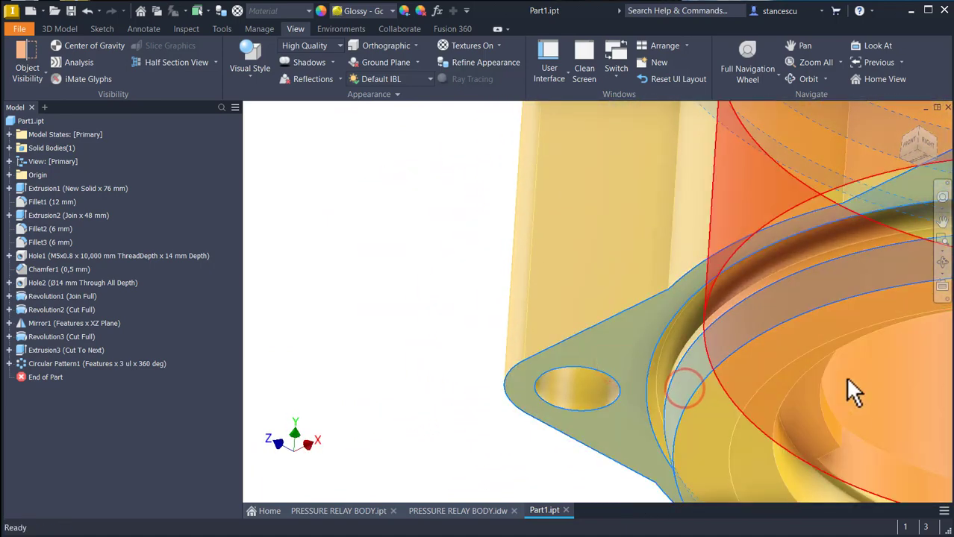
pyautogui.keyDown('shift'); pyautogui.moveTo(857, 381); pyautogui.dragTo(769, 367, button='middle'); pyautogui.keyUp('shift')
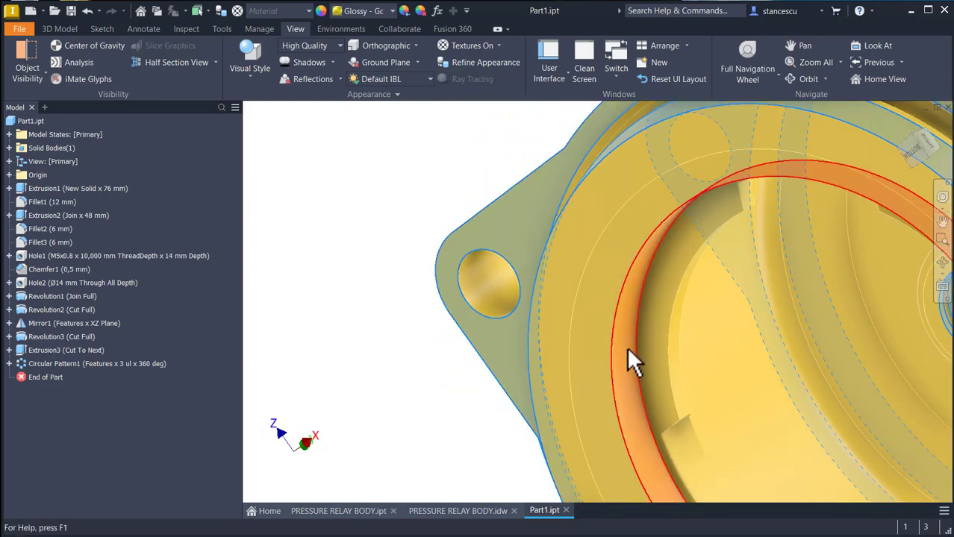
pyautogui.keyDown('ctrl'); pyautogui.click(626, 347); pyautogui.keyUp('ctrl')
pyautogui.keyDown('ctrl'); pyautogui.click(663, 368); pyautogui.keyUp('ctrl')
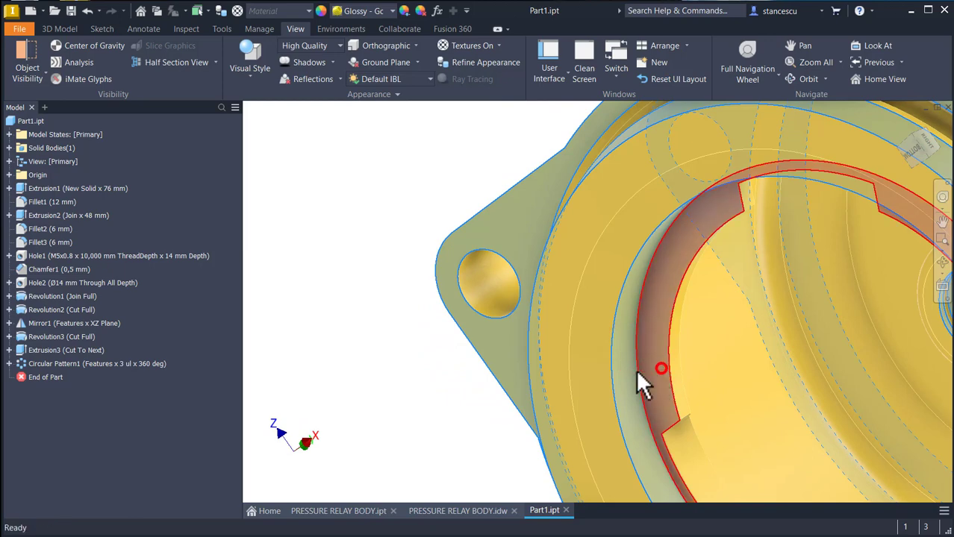
pyautogui.click(393, 11)
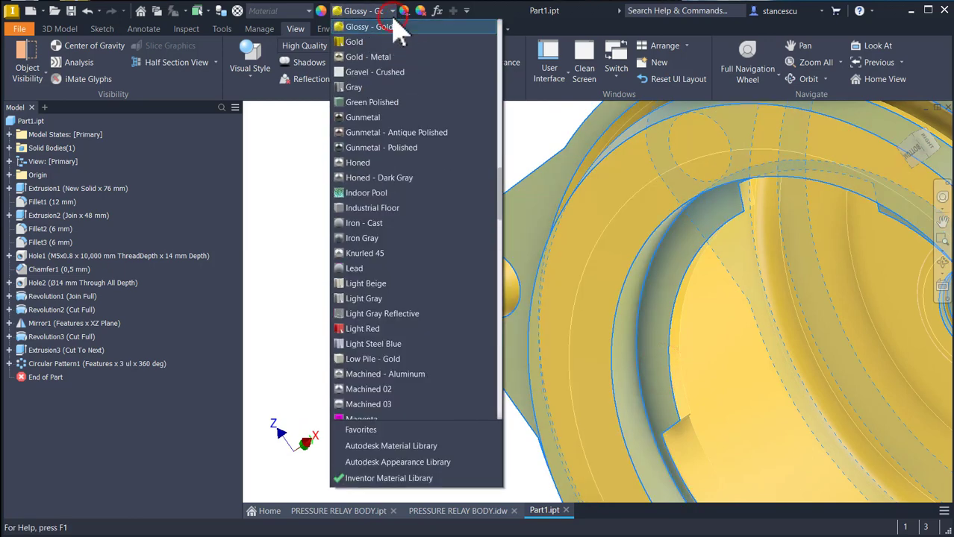
pyautogui.scroll(-10, 423, 240)
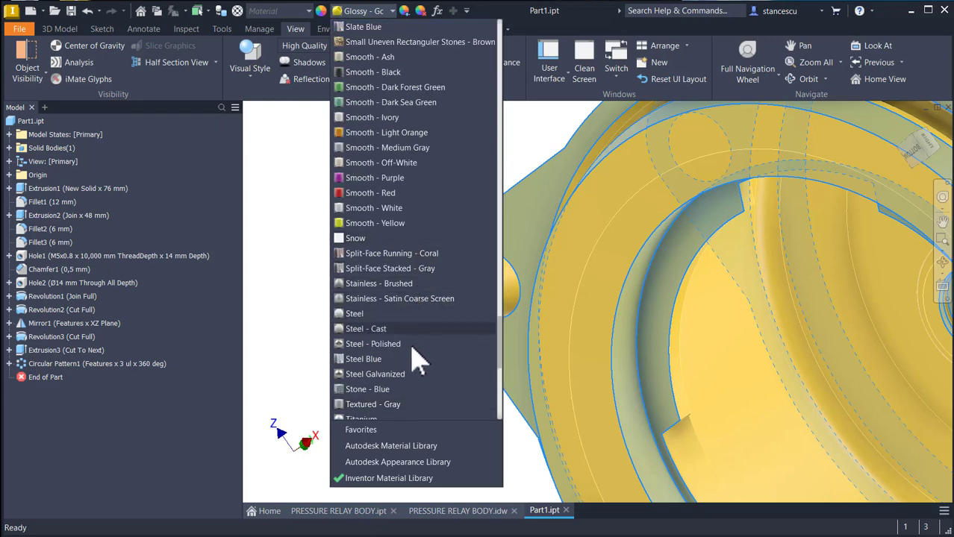
pyautogui.click(382, 344)
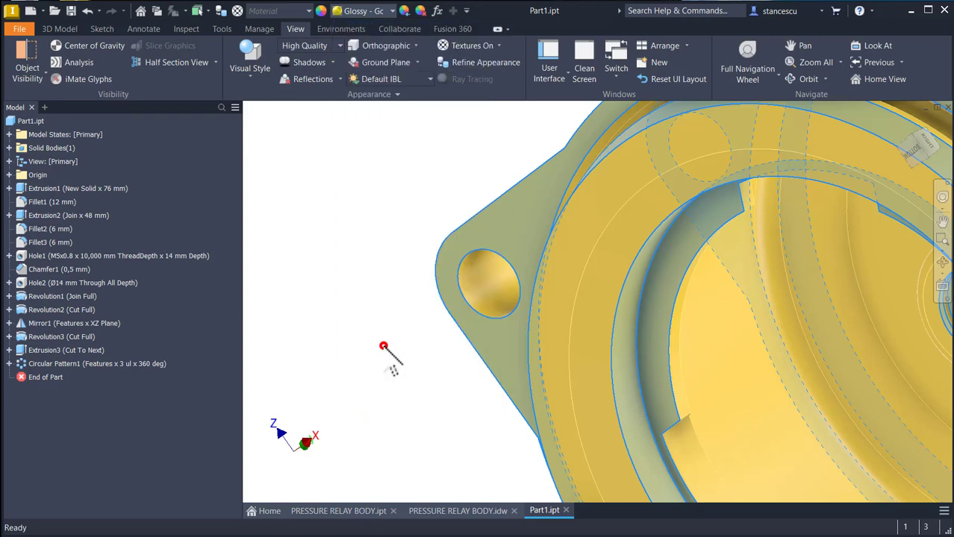
pyautogui.press('F6')
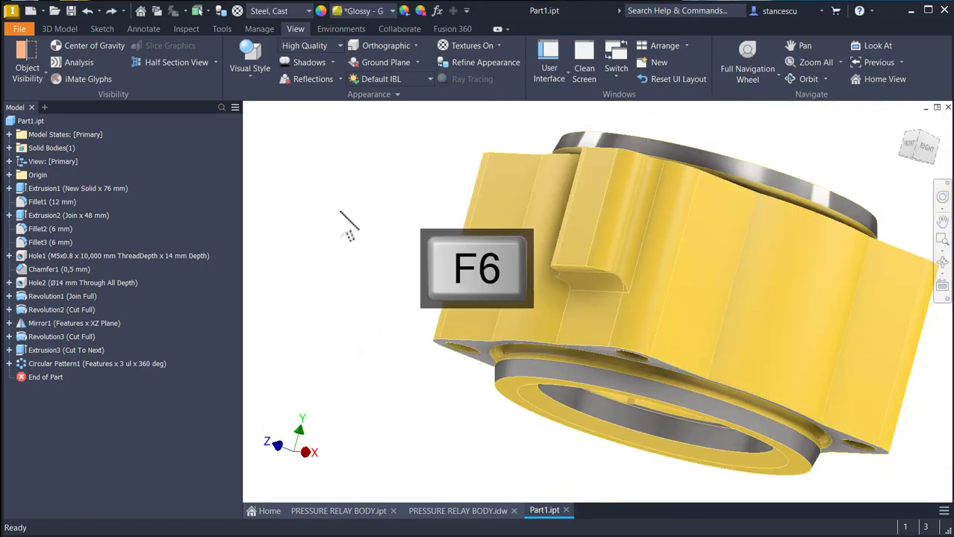